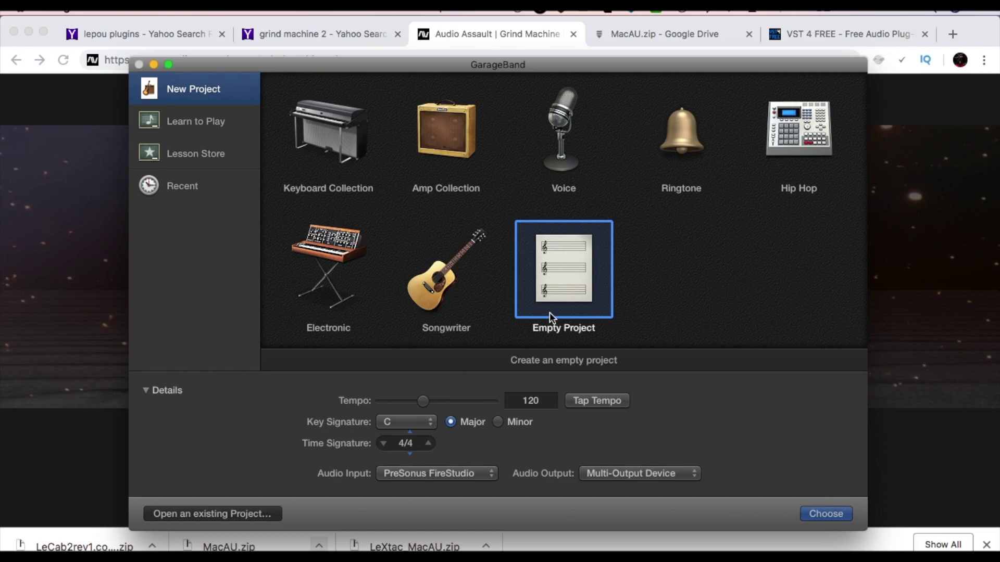
- Create an empty project and assign the SoCal drum kit from the Library to its instrument track
left_click(823, 514)
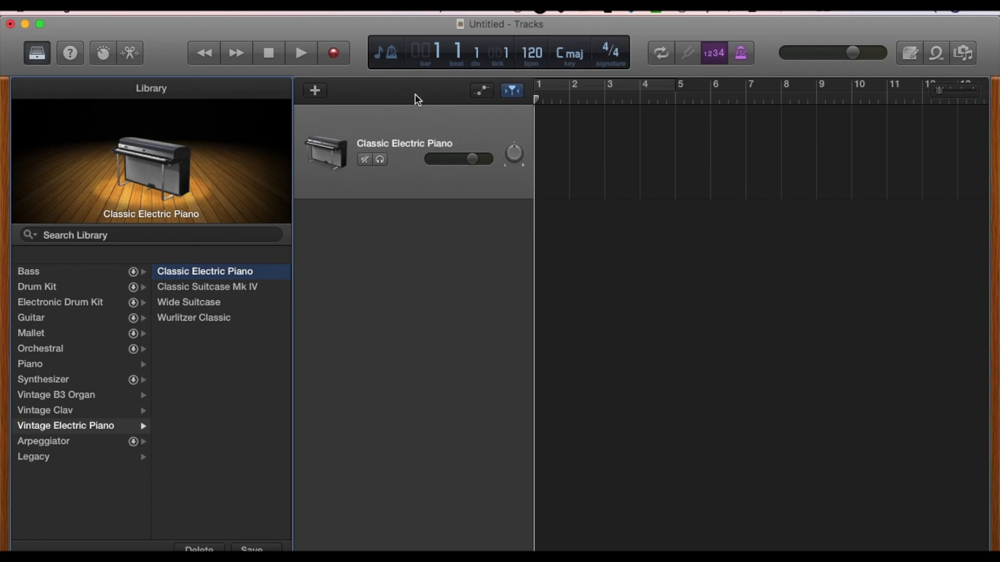
left_click(397, 129)
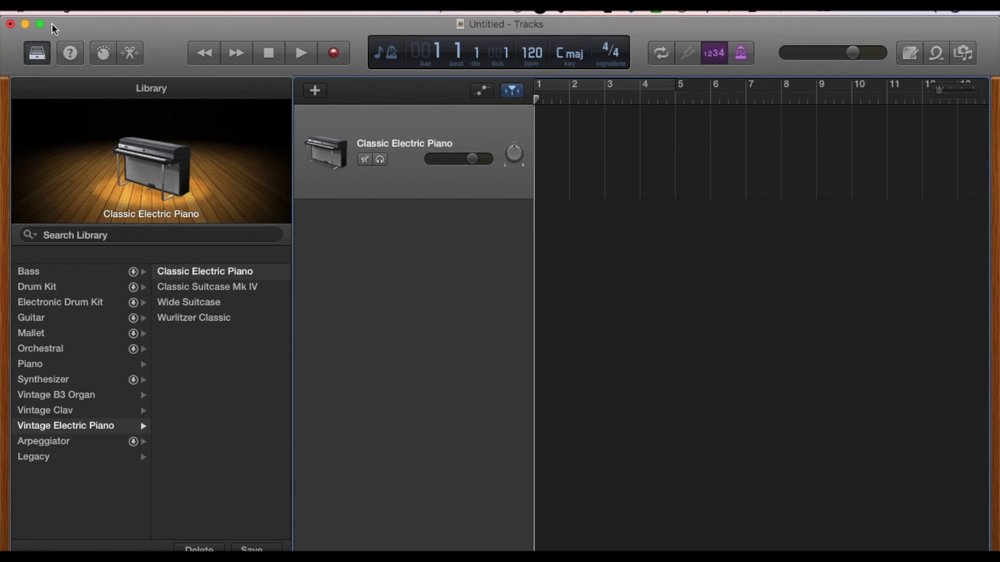
left_click(38, 55)
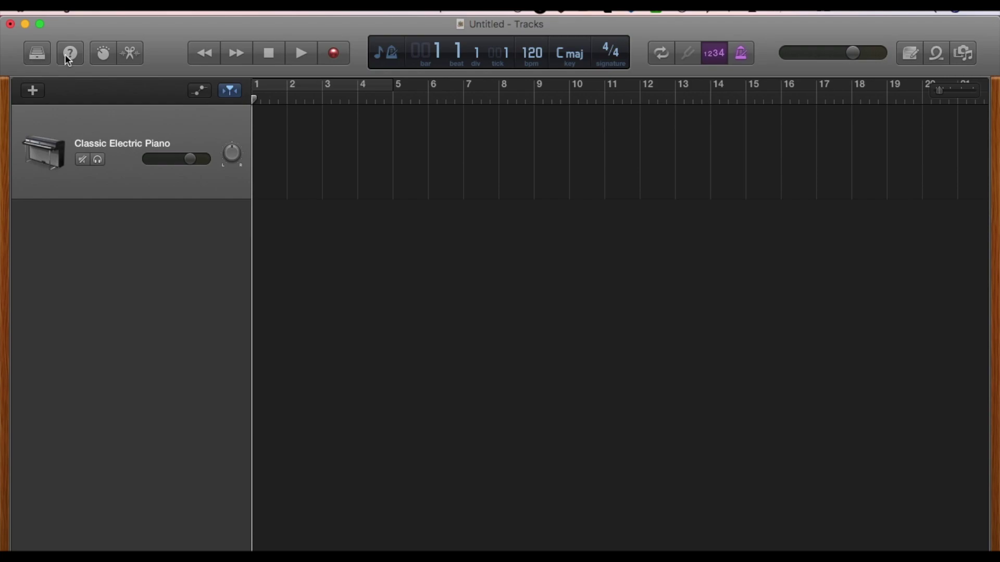
left_click(43, 55)
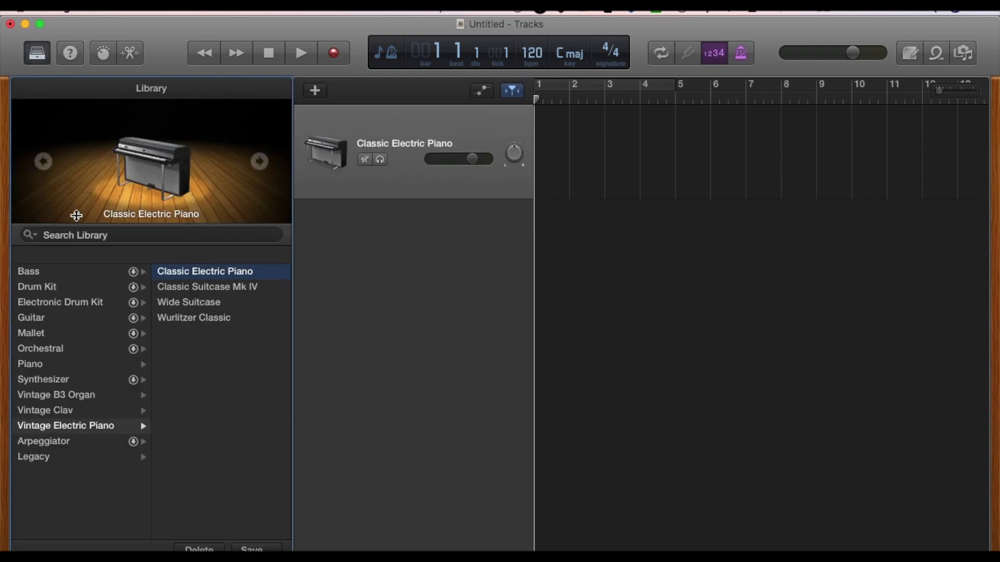
left_click(76, 289)
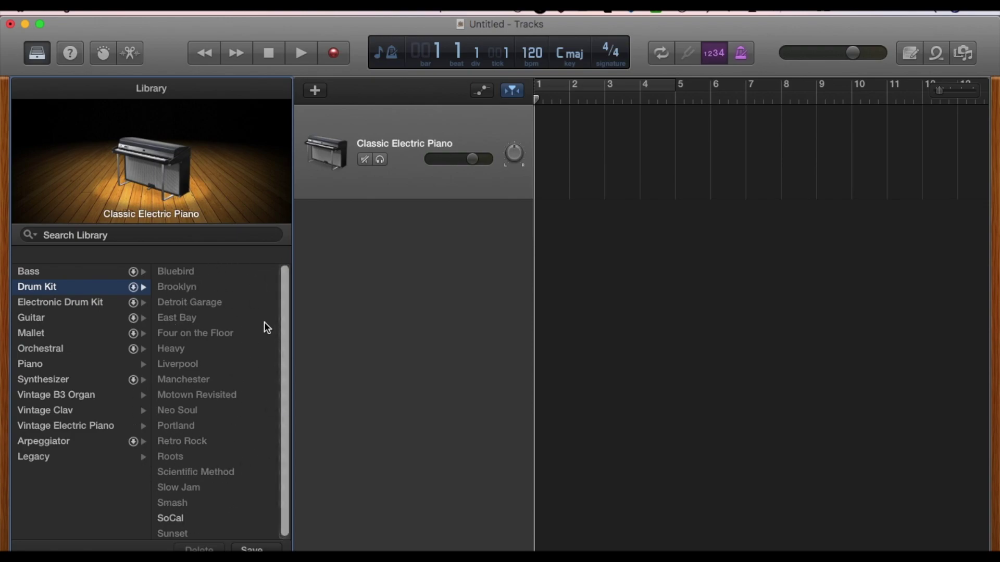
scroll(198, 395, "down", 1)
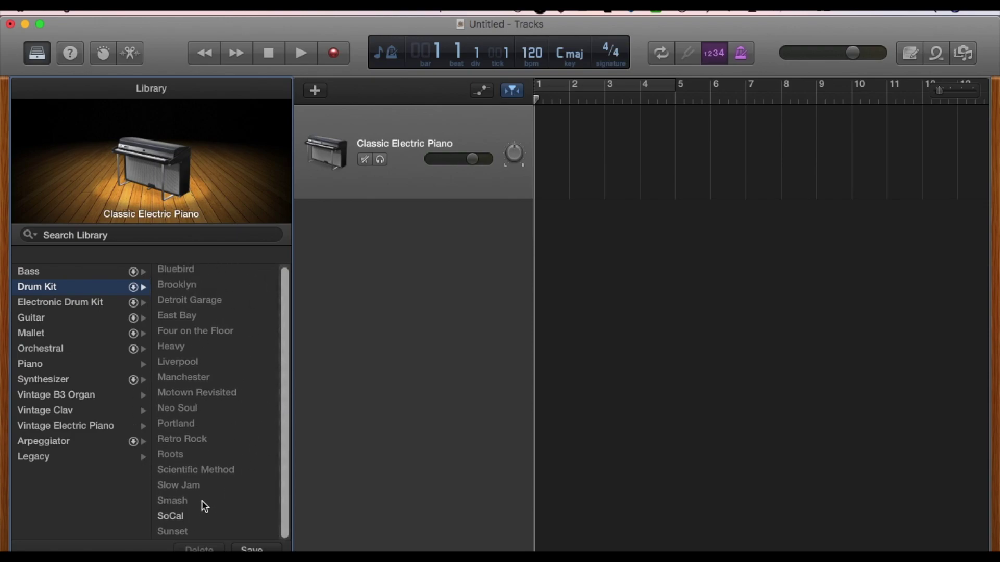
left_click(194, 517)
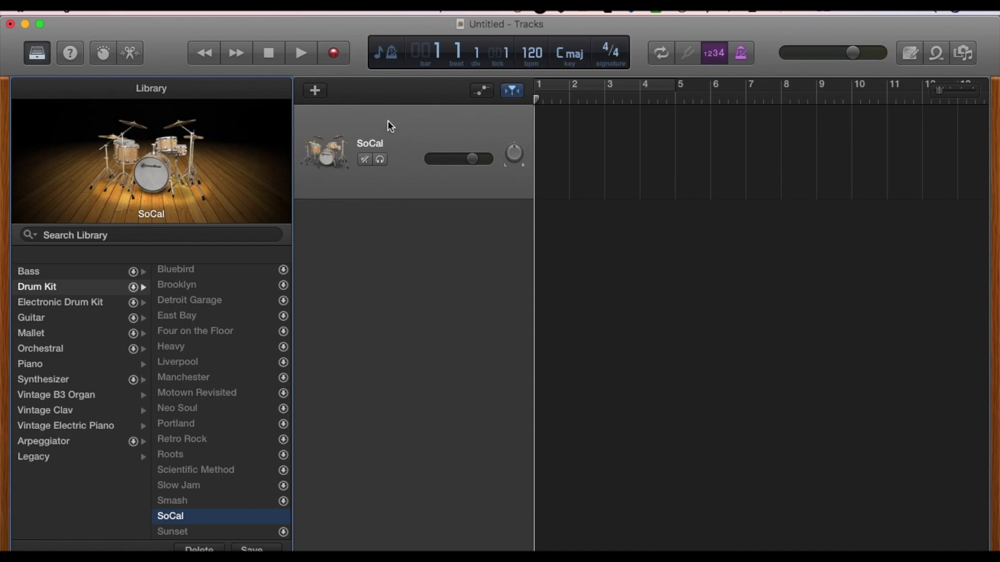
left_click(416, 141)
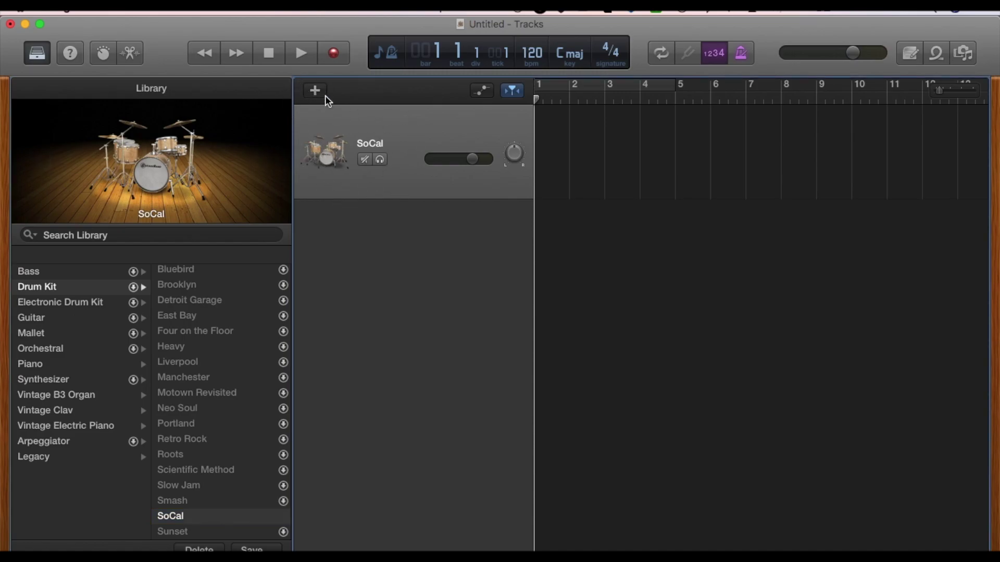
left_click(316, 91)
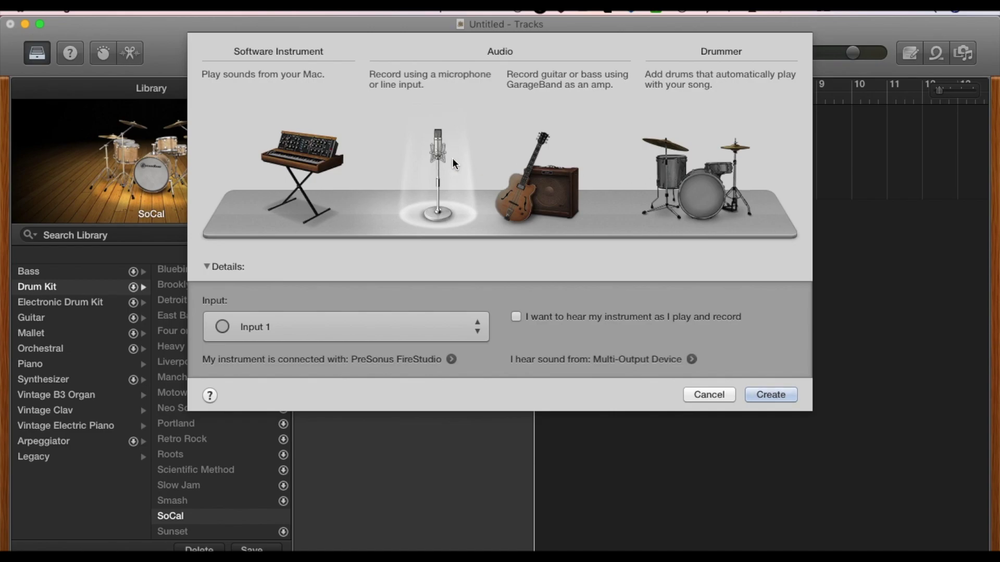
left_click(311, 173)
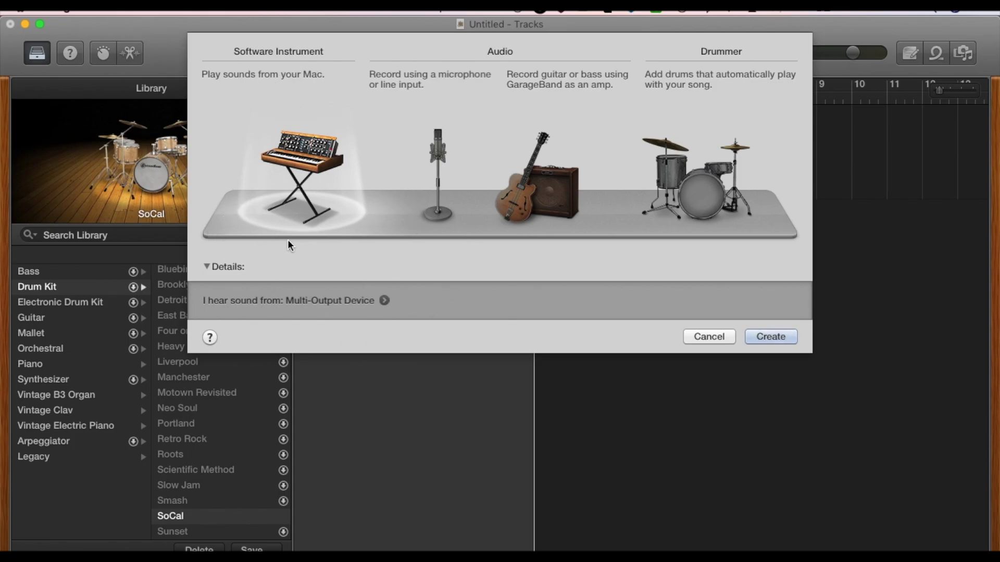
key("Return")
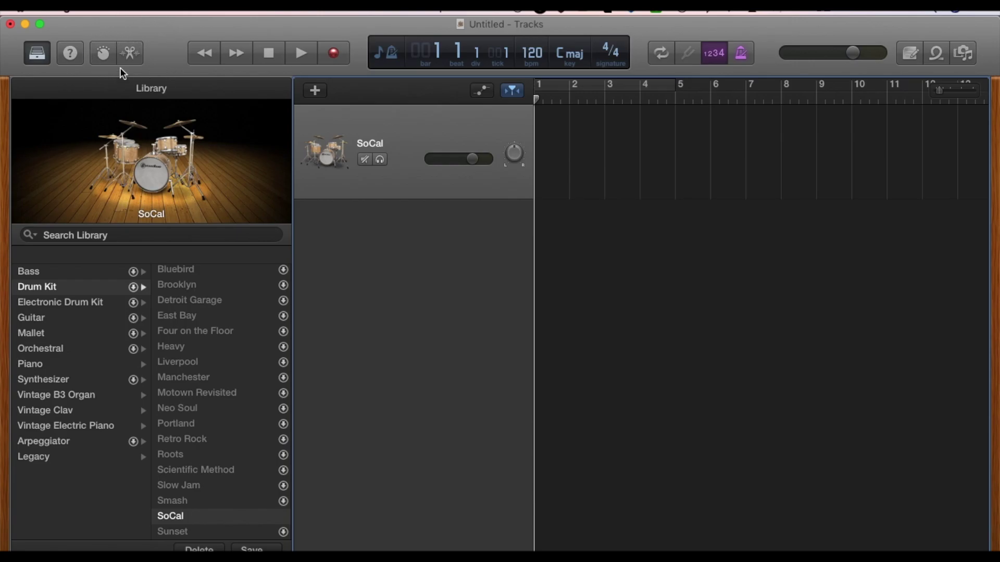
- Show the Piano Roll editor for the SoCal track, enlarge its area and zoom its timeline in slightly
left_click(102, 54)
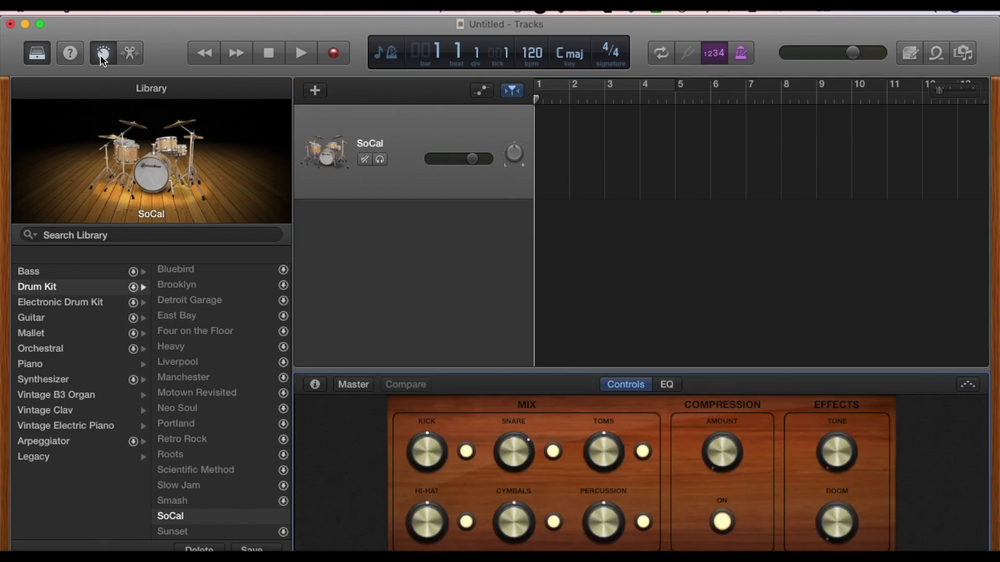
left_click(130, 54)
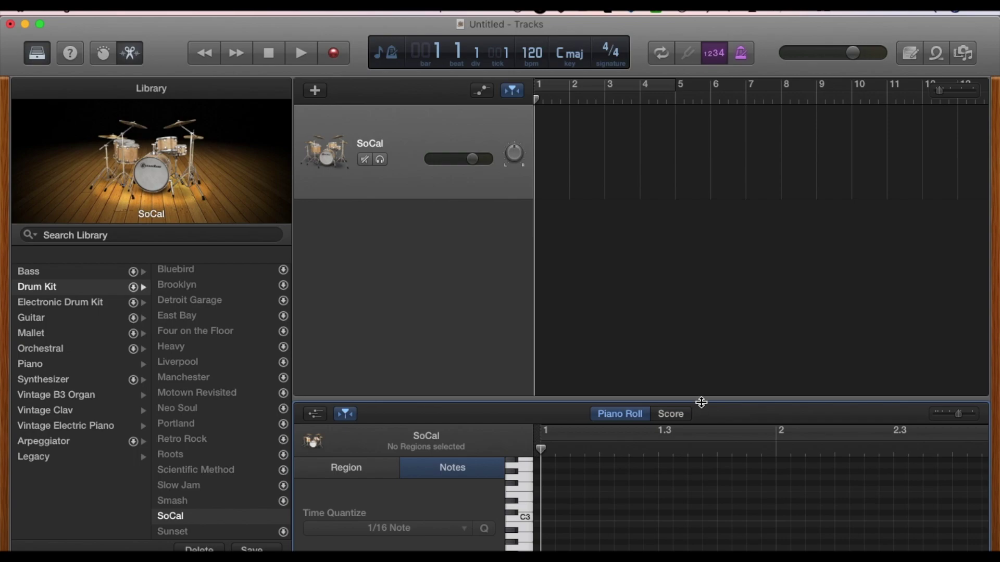
left_click_drag(702, 402, 685, 286)
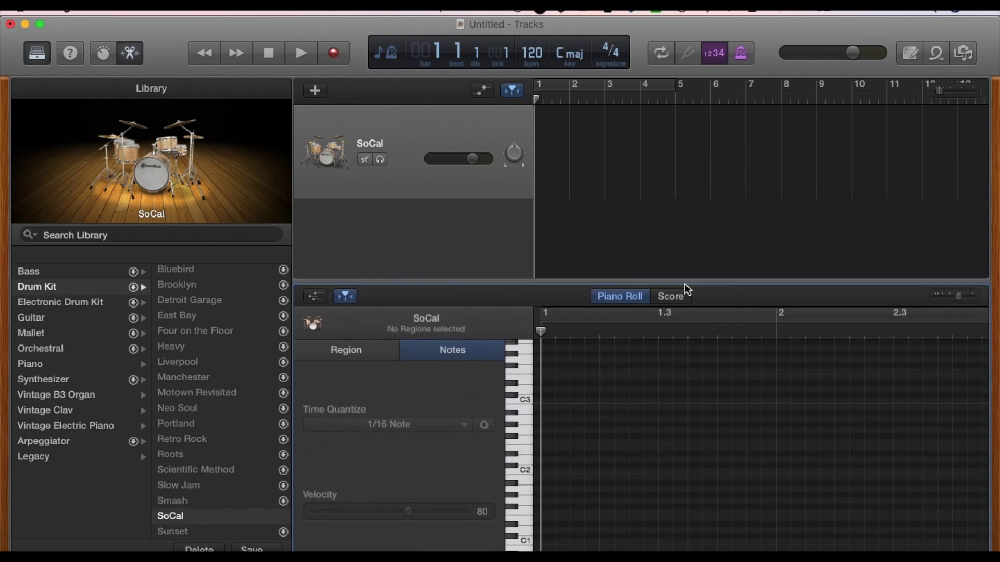
left_click_drag(958, 296, 961, 298)
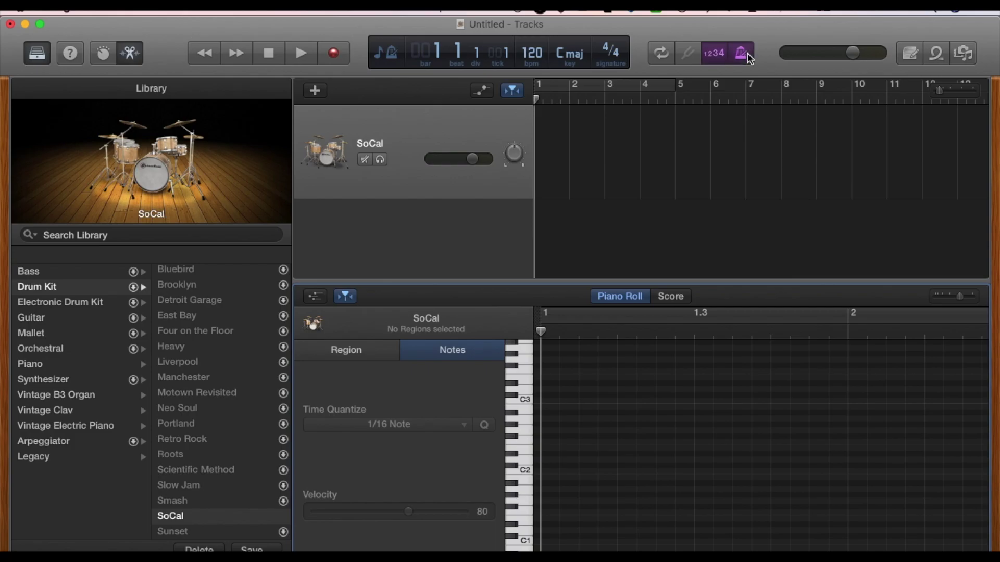
- Play a few bars to hear the metronome, stop, and return the playhead to bar 1
key("space")
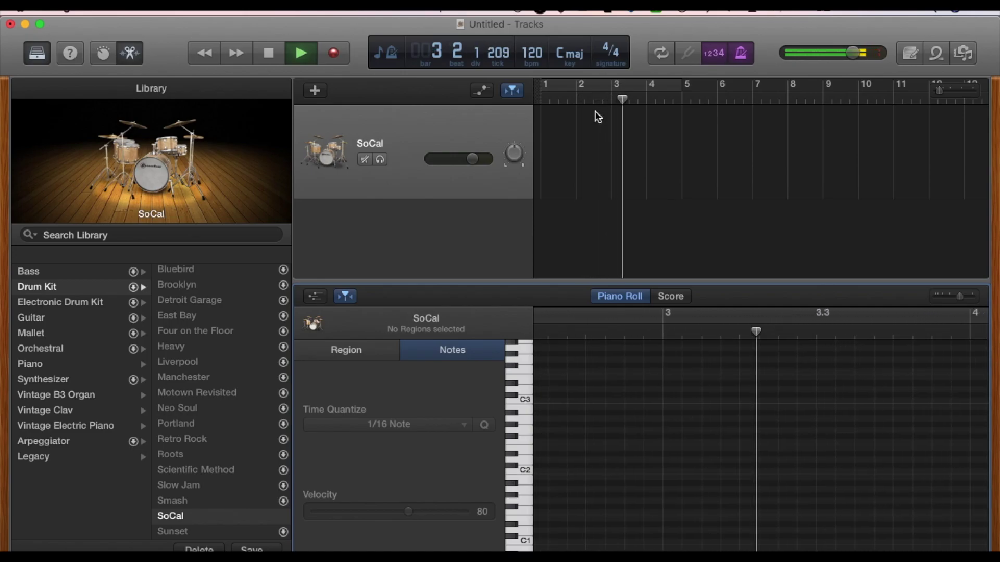
key("space")
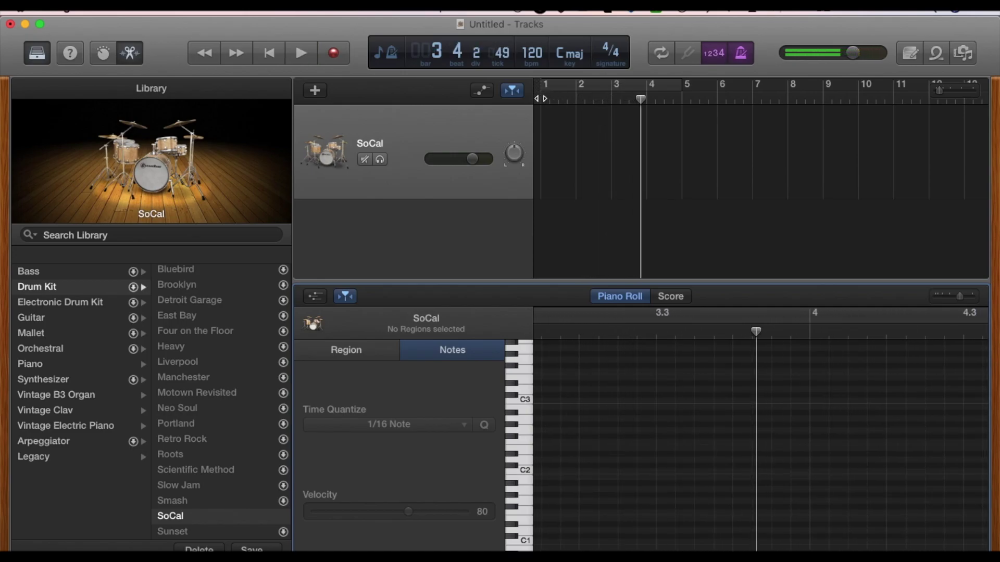
left_click(540, 99)
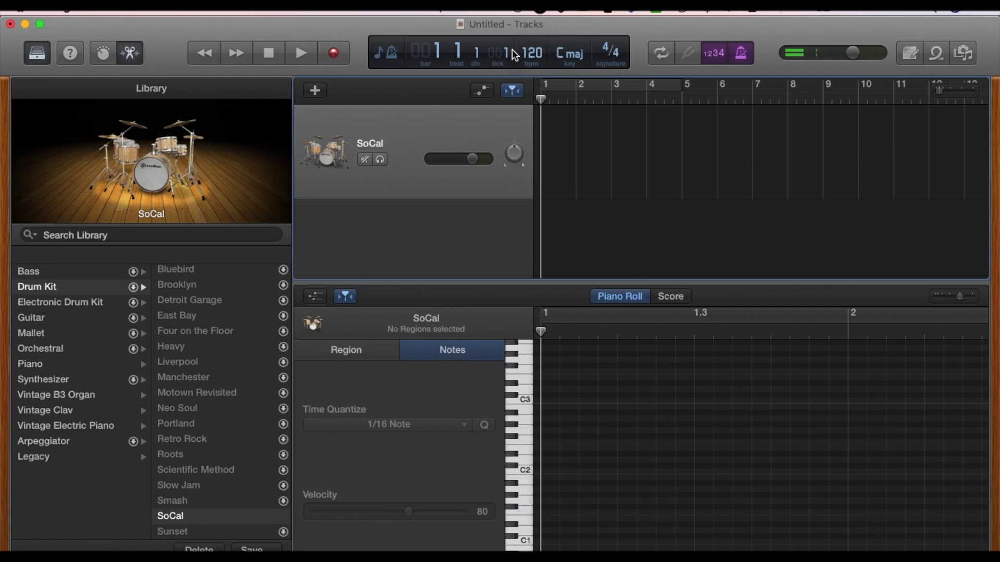
- Set the project tempo to 150 bpm and listen to a few bars of the metronome
double_click(539, 54)
type("150")
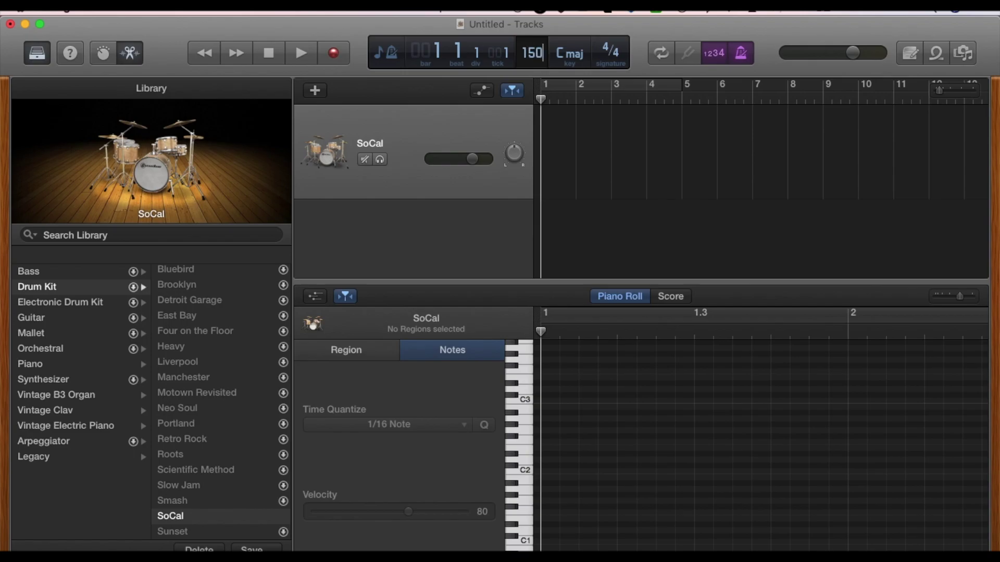
key("Return")
key("space")
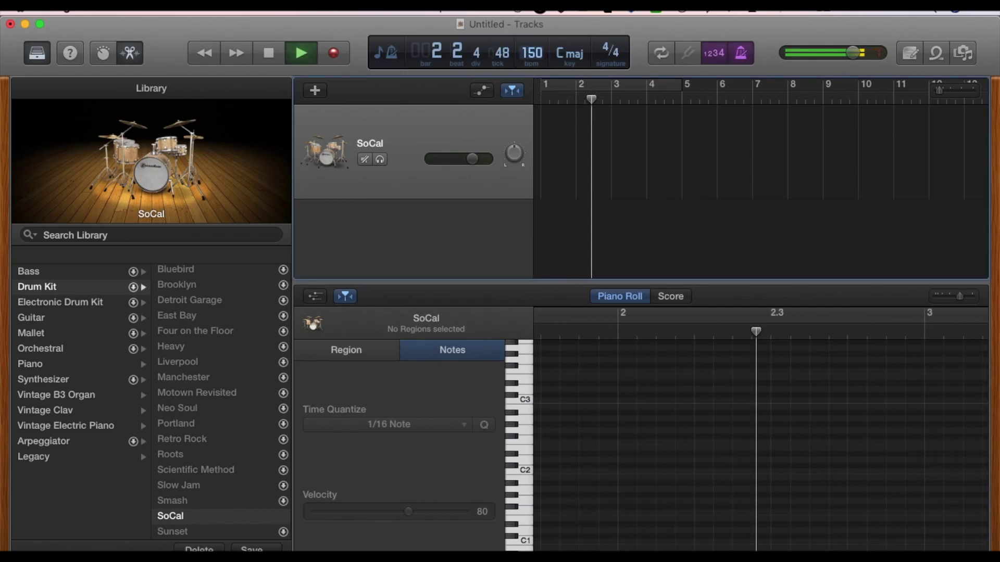
key("space")
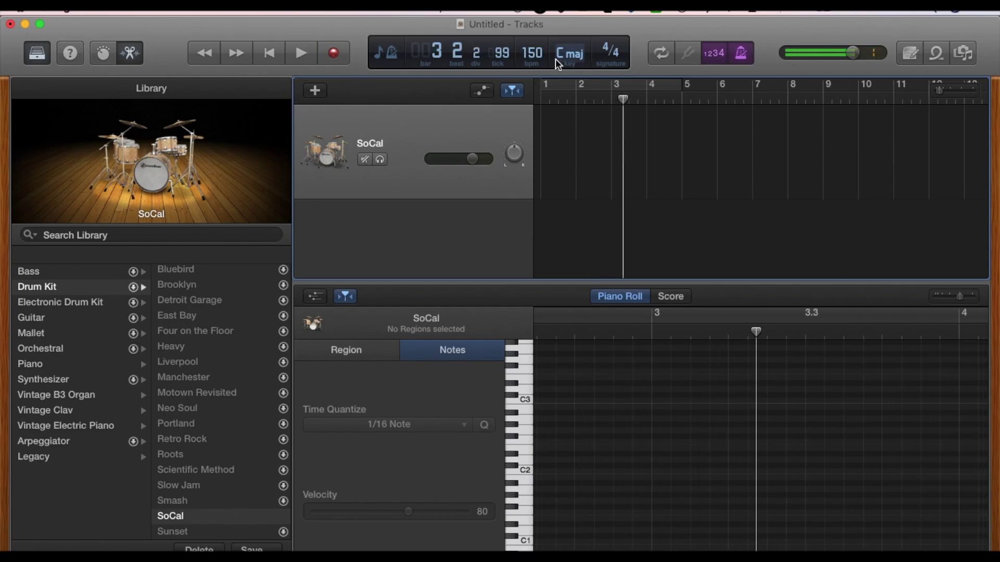
- Set the project tempo to 160 bpm and play the metronome from bar 1
left_click(536, 54)
type("160")
key("Return")
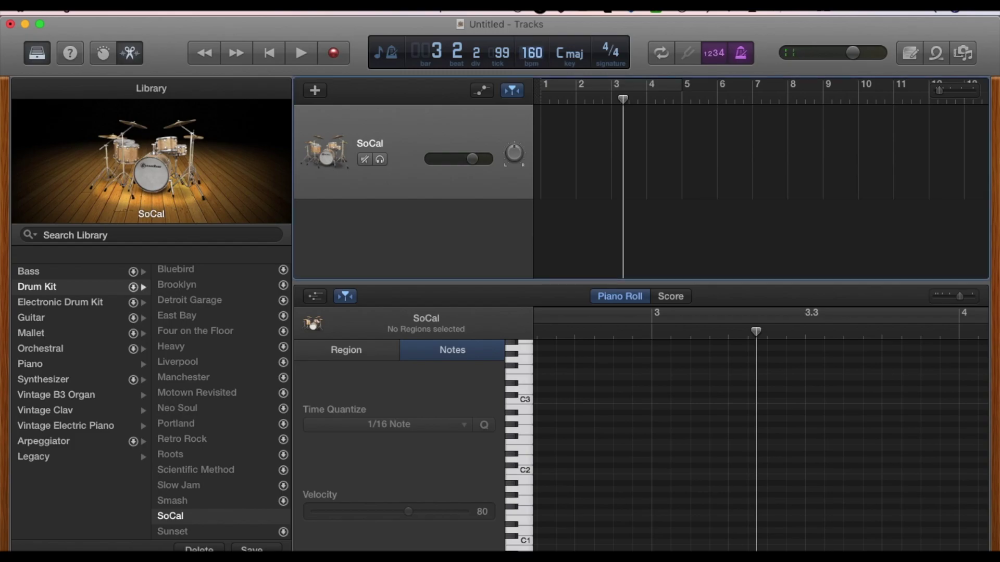
left_click(540, 99)
key("space")
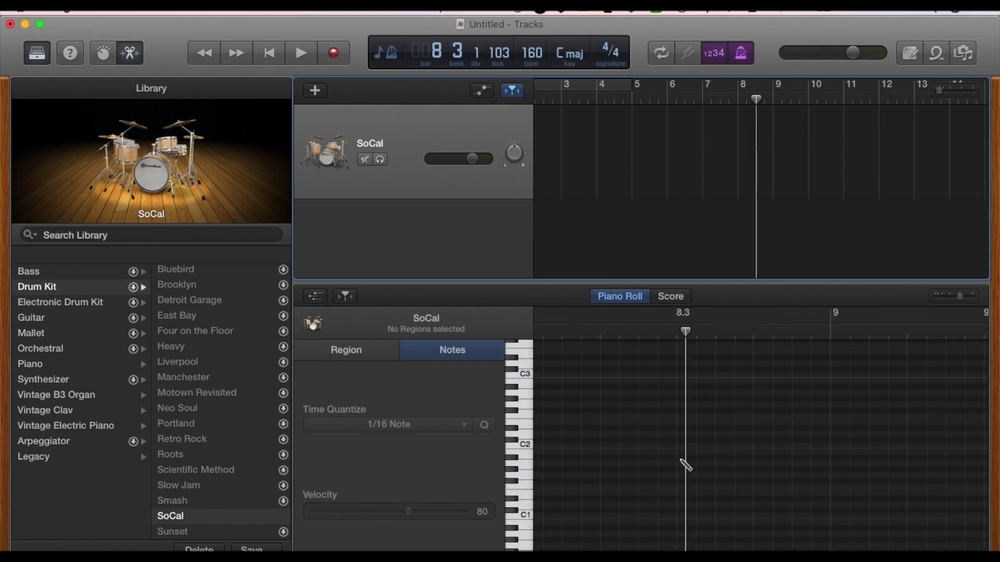
- Audition the drum keys just above C1 and draw two notes near beat 8.3, the lower one starting slightly later
left_click(523, 495)
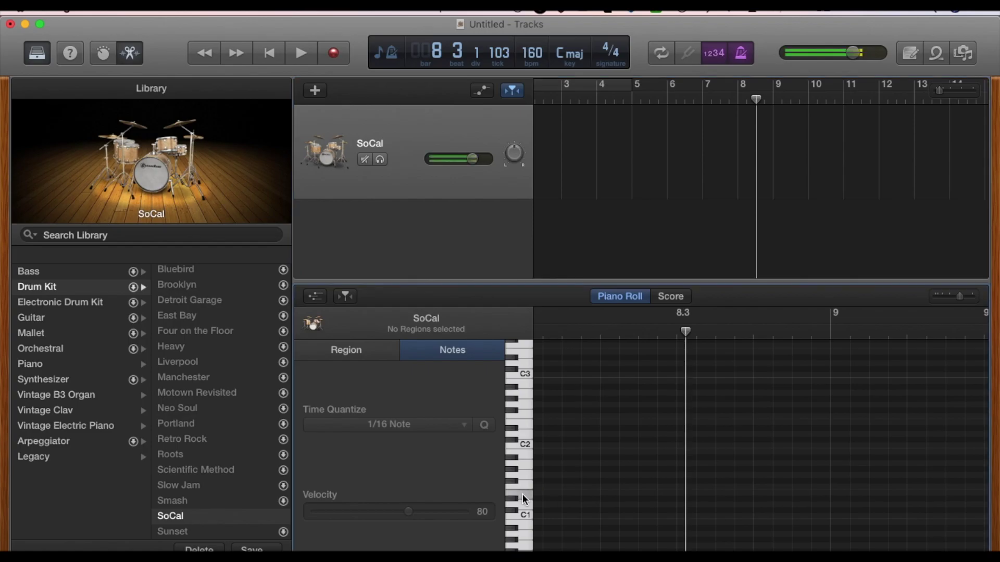
left_click(524, 490)
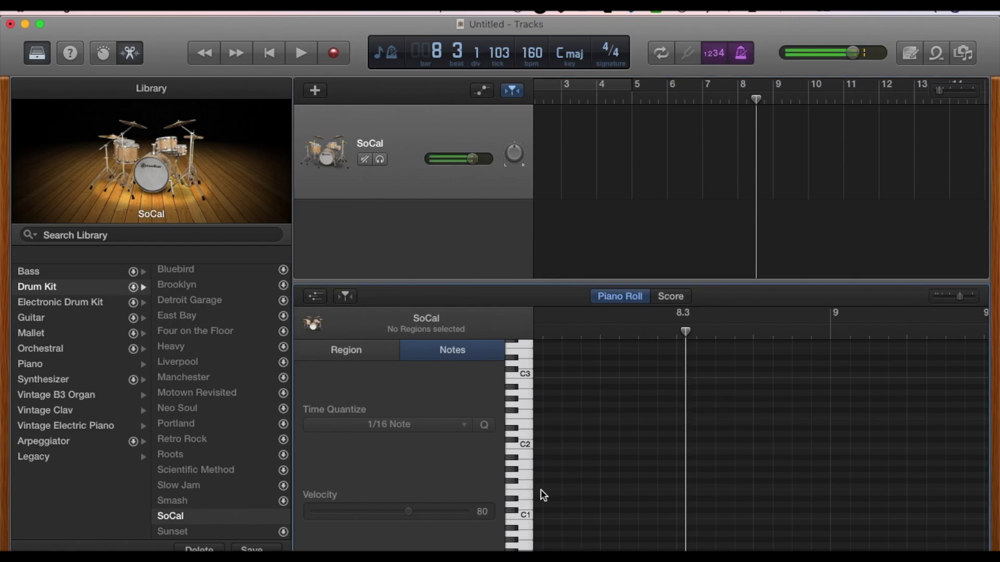
left_click(683, 497)
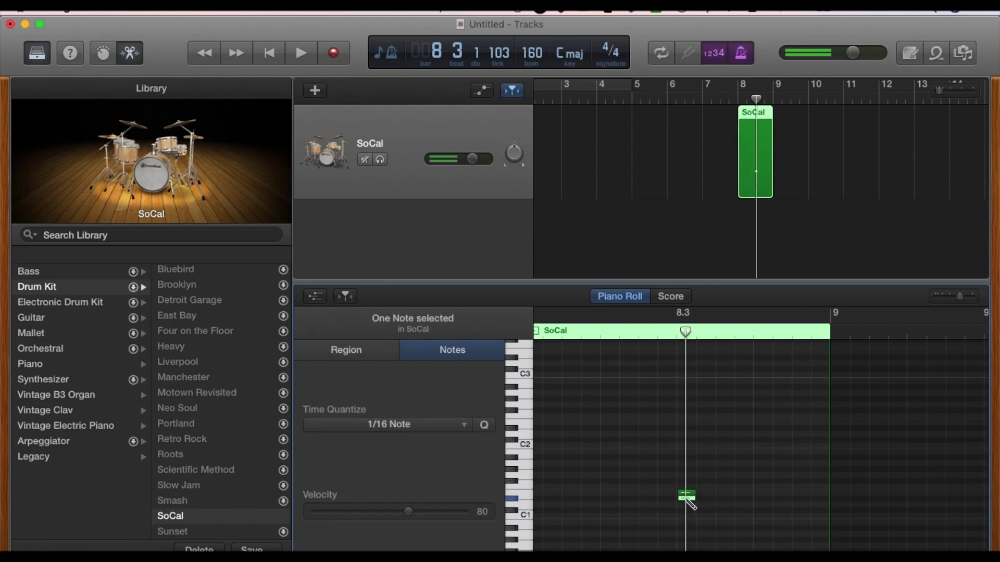
left_click_drag(686, 503, 691, 508)
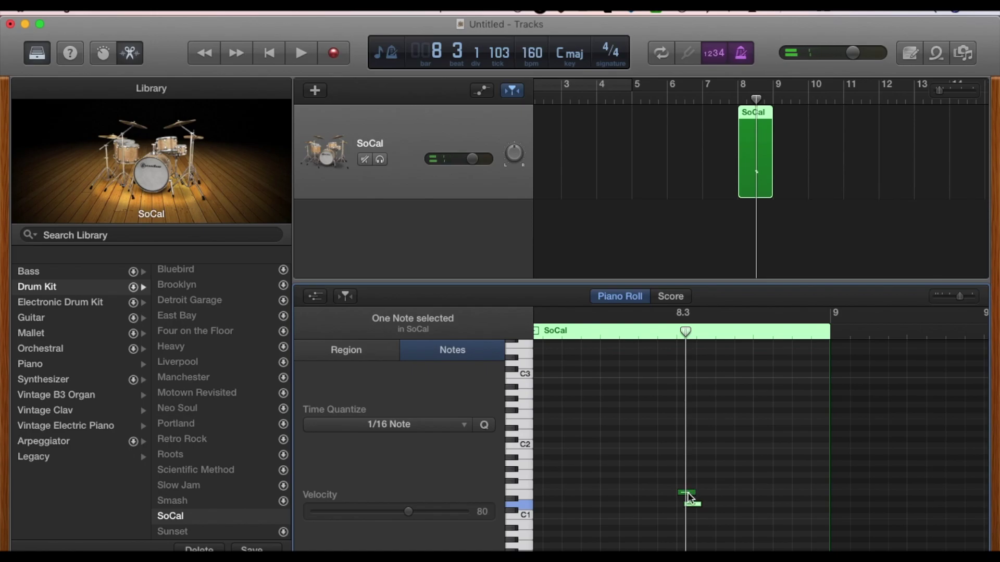
left_click(691, 502)
left_click(687, 493)
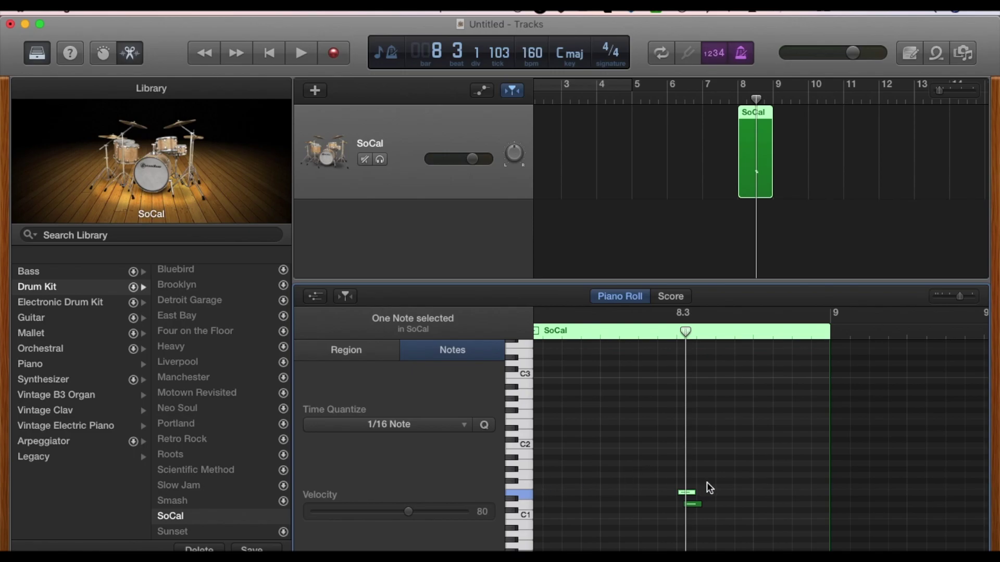
- Lower the velocity of the upper note near beat 8.3 and select the lower note for adjustment
left_click(686, 494)
left_click_drag(408, 512, 348, 513)
left_click_drag(698, 508, 695, 503)
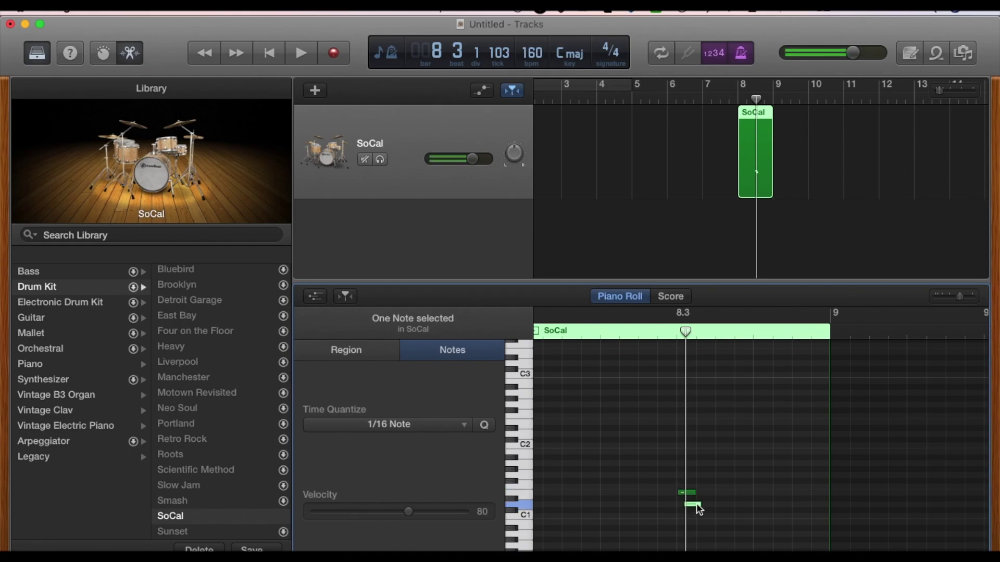
- Play back the two offset notes repeatedly from just before beat 8.3 and remove the lower note
left_click(657, 333)
key("space")
key("space")
left_click(644, 331)
key("space")
key("space")
left_click(665, 333)
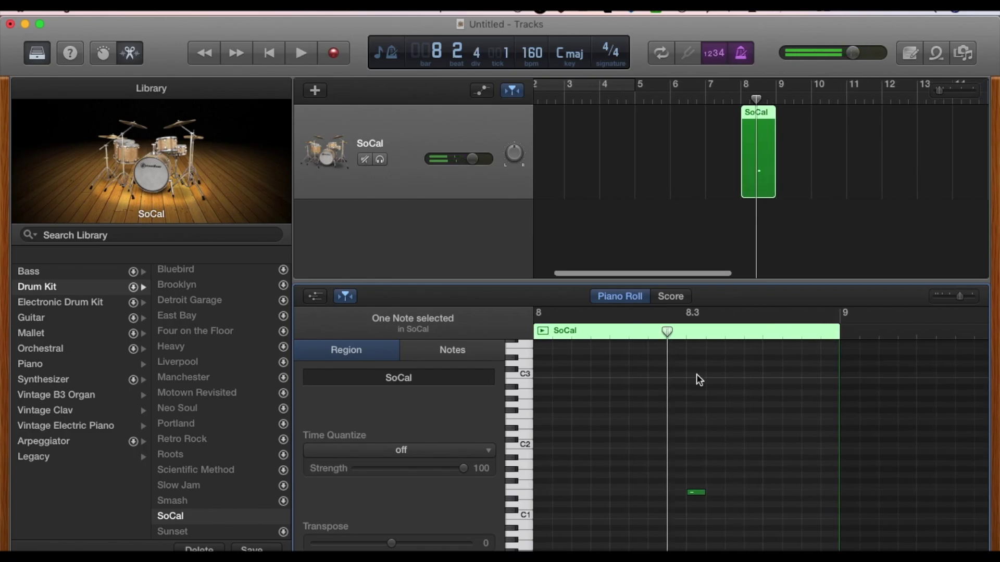
- Set the remaining note's velocity to 127 and play it back from earlier in bar 8
left_click(695, 493)
left_click_drag(363, 514, 529, 476)
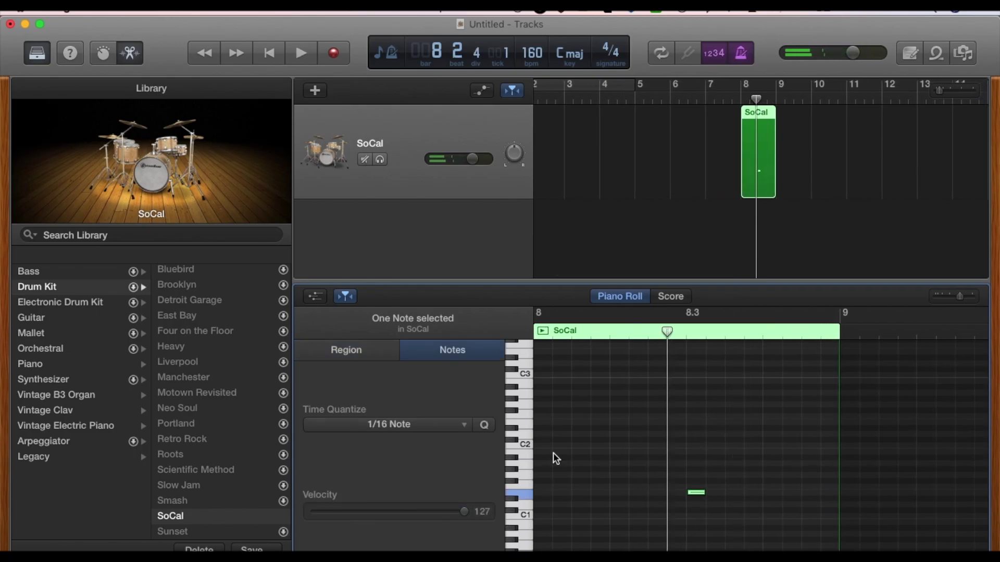
left_click(605, 336)
key("space")
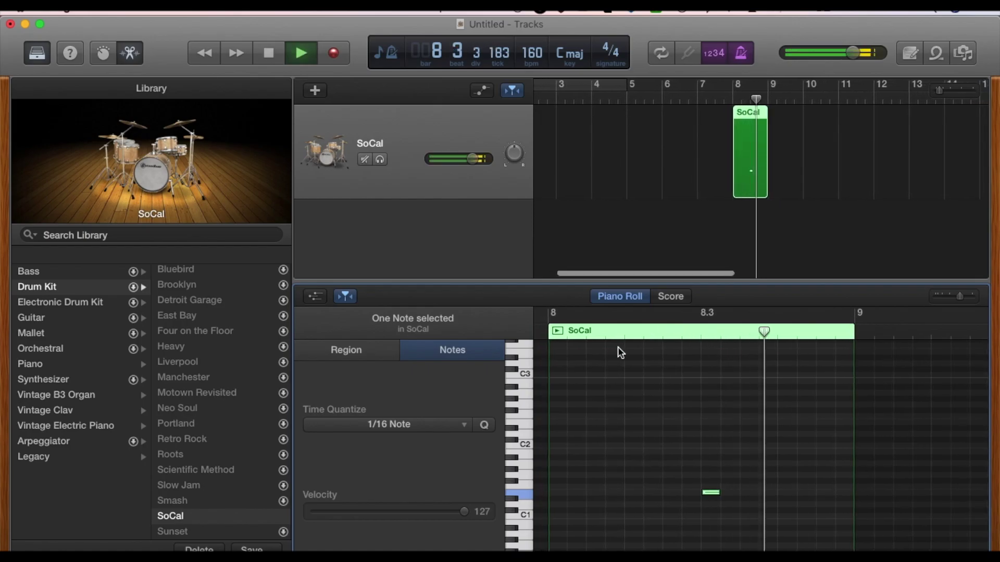
key("space")
left_click(636, 331)
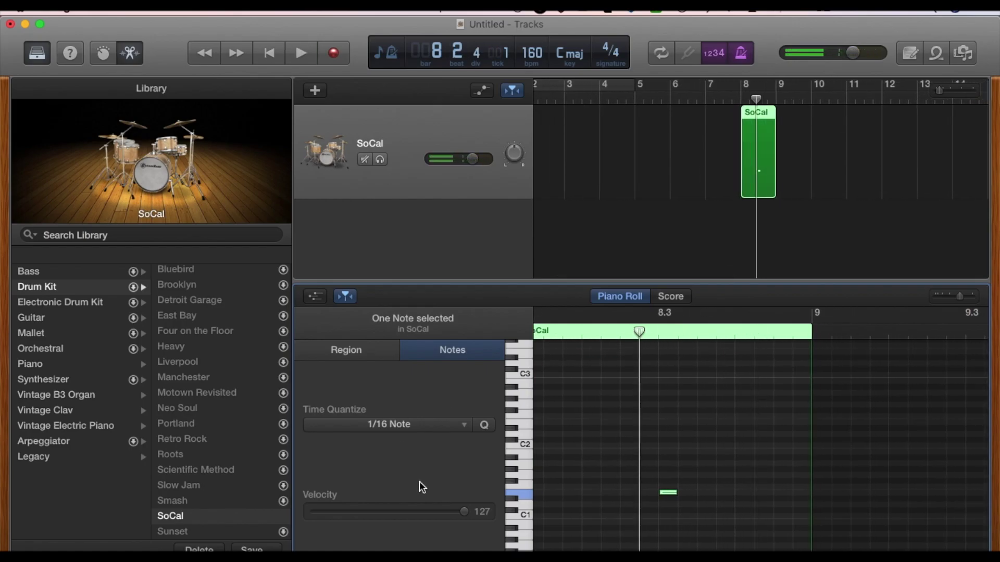
- Set the note's velocity to 125 and draw a second note on a lower key, starting slightly later
left_click_drag(464, 512, 462, 513)
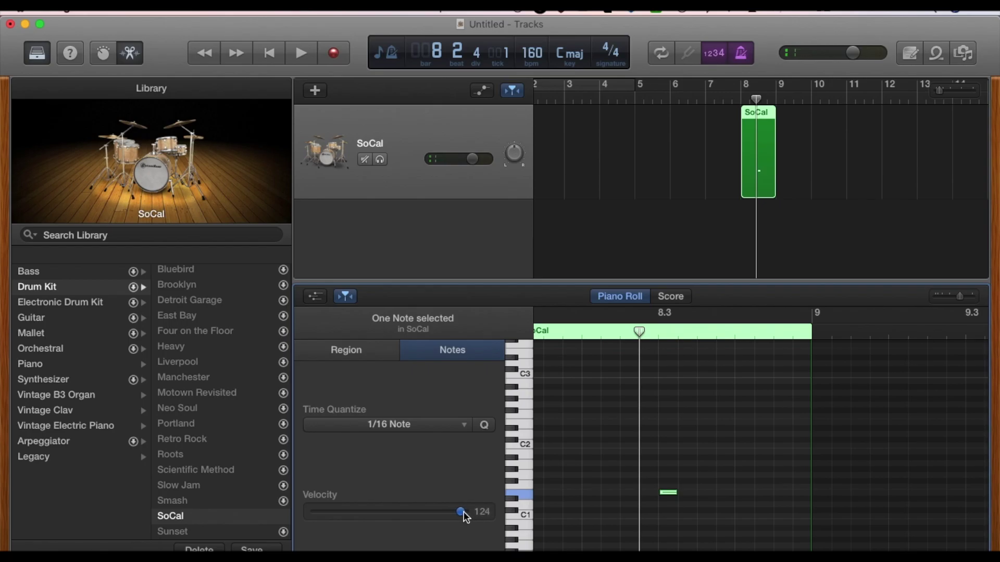
left_click(668, 504)
left_click_drag(671, 505, 675, 506)
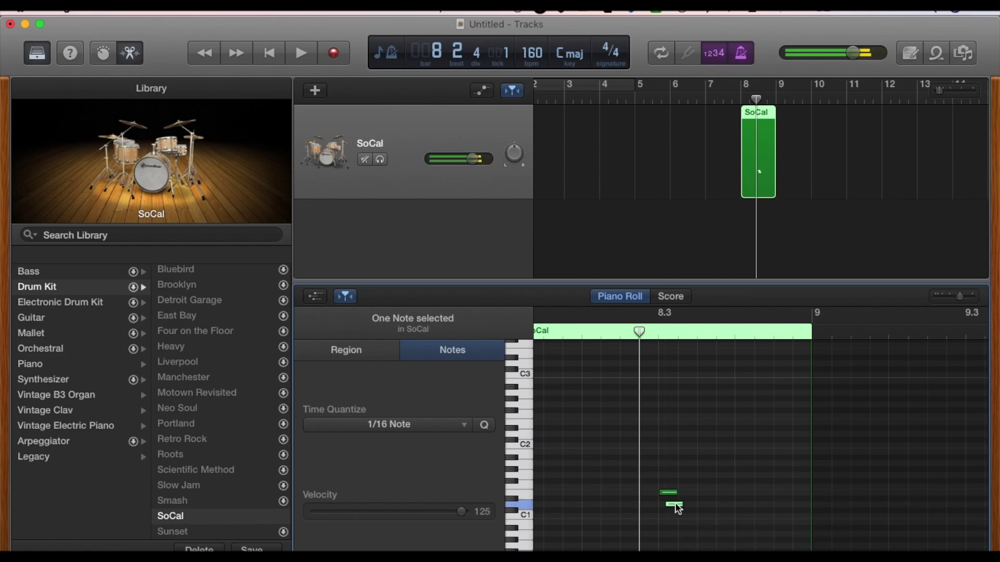
- Set the velocity of the lower offset note near beat 8.3 to 108 and play the pair back
left_click_drag(462, 512, 442, 513)
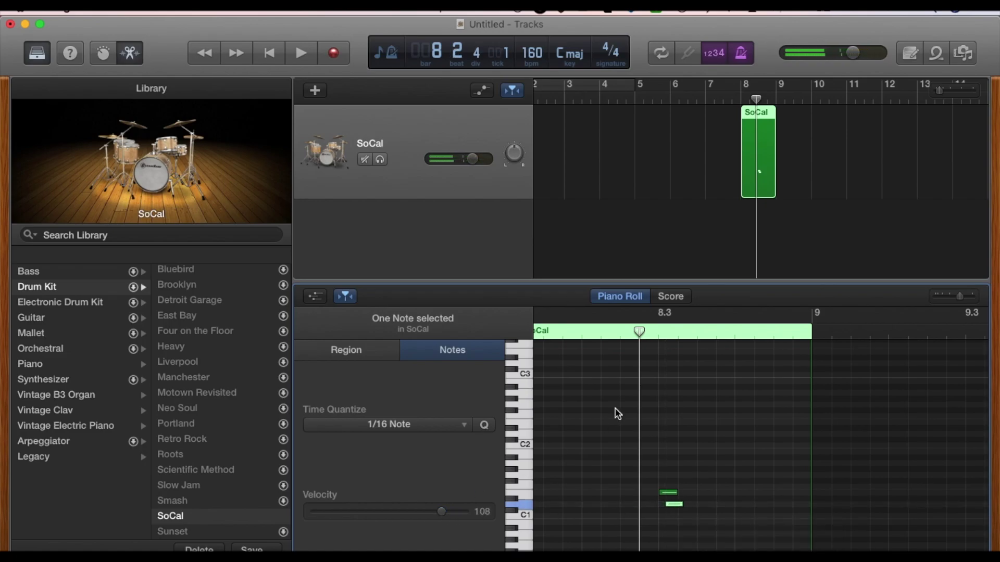
left_click(576, 338)
key("space")
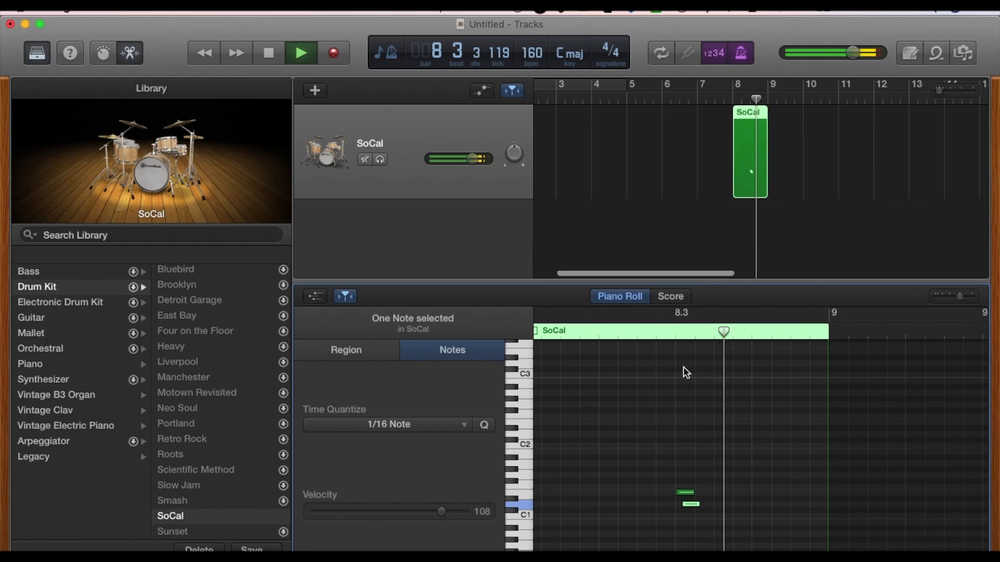
key("space")
key("space")
key("space")
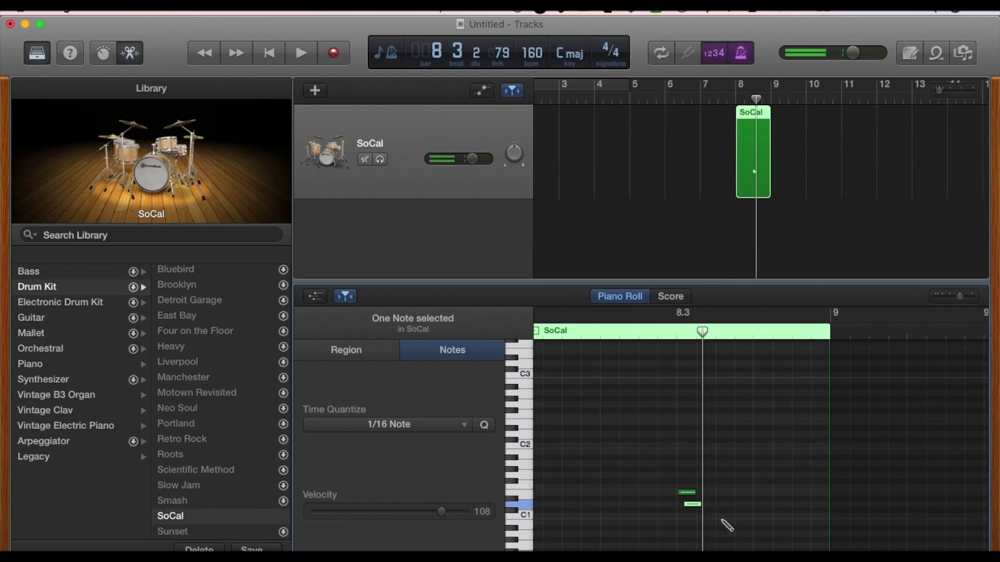
- Add a third note just below C1, half a beat after beat 8.3, and play back from the start of bar 8
left_click(550, 330)
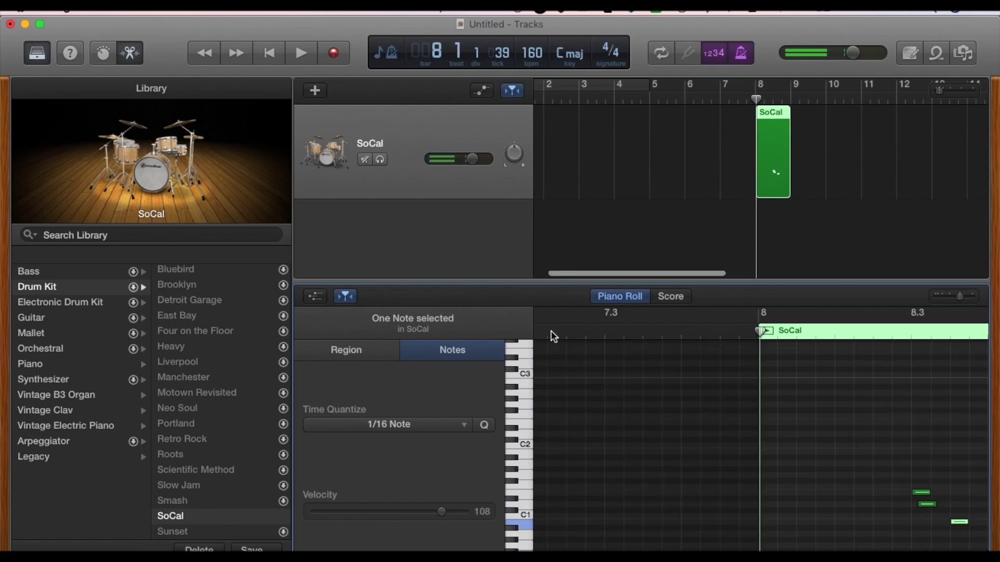
key("space")
key("space")
- Move all three drum notes one beat later, so the offset pair starts on beat 8.4, and play them back
left_click_drag(681, 399, 771, 516)
left_click_drag(645, 439, 801, 553)
left_click_drag(685, 493, 768, 494)
left_click_drag(768, 495, 769, 495)
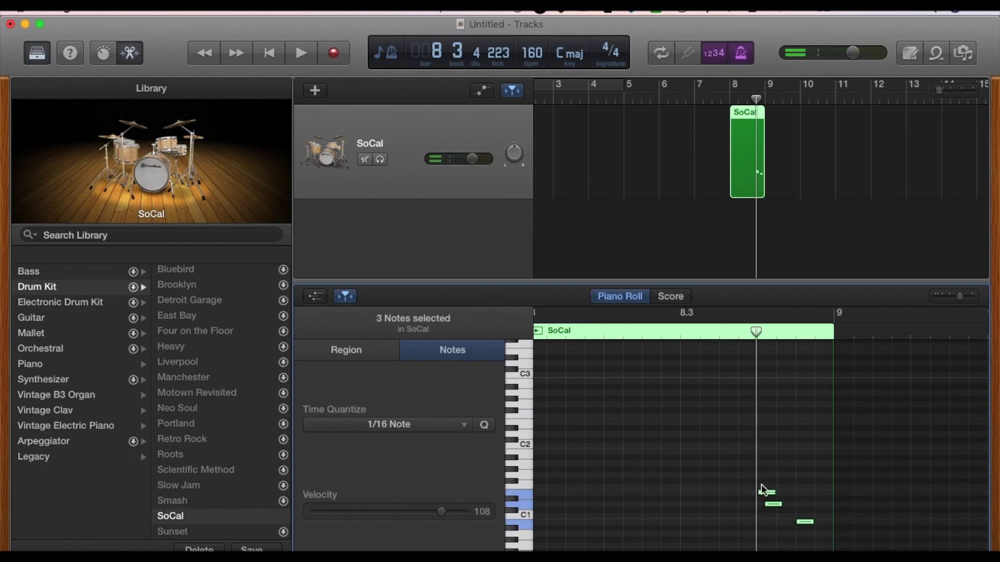
key("space")
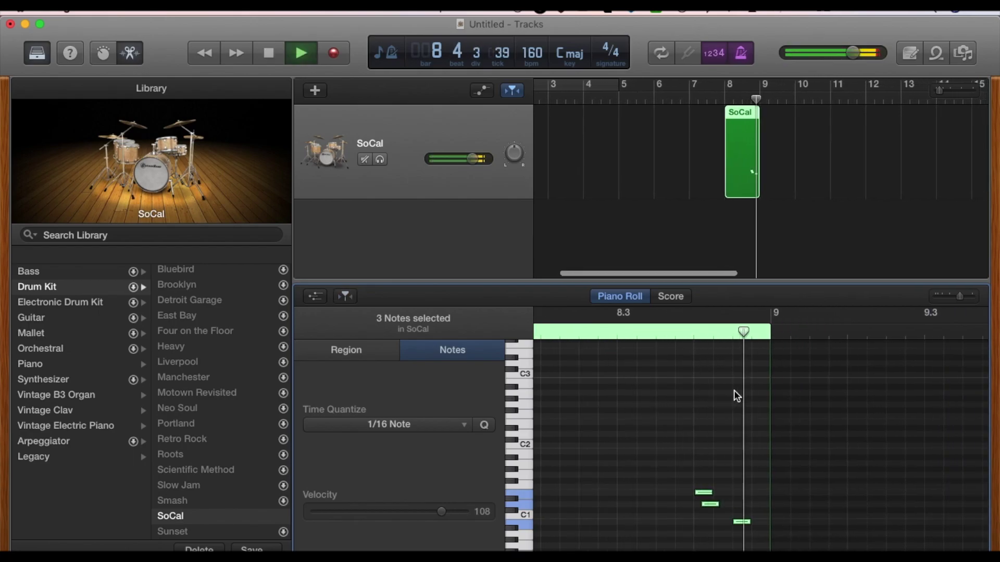
key("space")
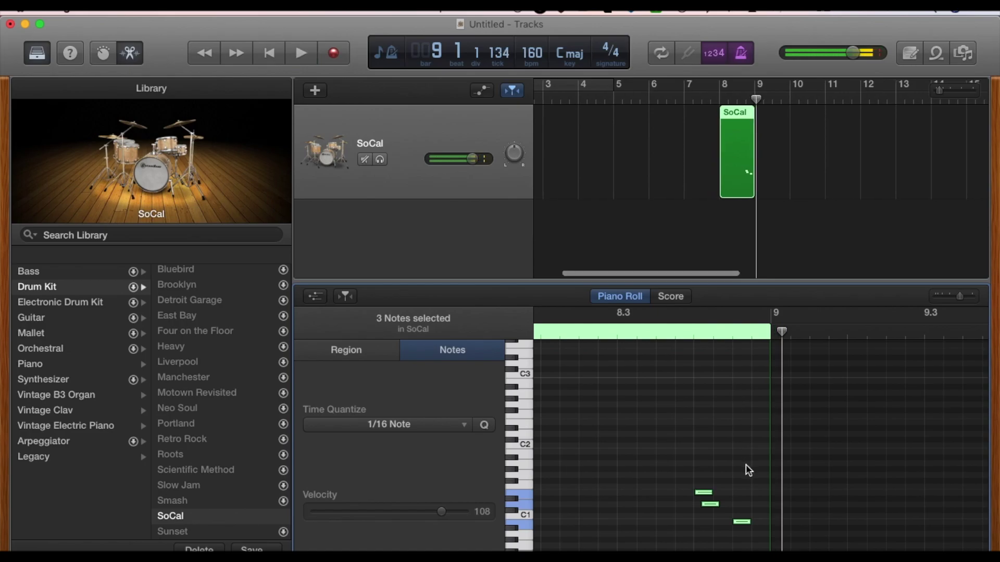
- Add two notes on the row just below C1, at the start of bar 9 and half a beat after it
left_click(778, 521, "super")
scroll(776, 520, "right", 5)
left_click(712, 521, "super")
- Add two stacked notes at the start of bar 9, on A2 and on the row just above C2, and play them back
left_click(670, 451, "super")
left_click_drag(676, 453, 673, 394)
left_click(674, 432, "super")
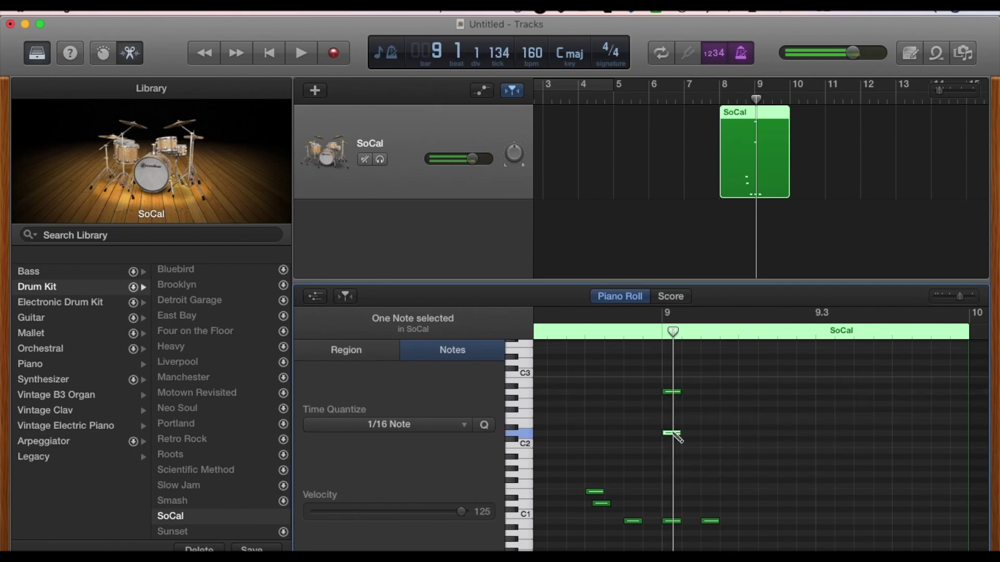
left_click_drag(674, 437, 675, 444)
left_click(670, 398)
left_click(671, 392)
left_click(656, 390)
key("space")
key("space")
- Lower the velocity of the two upper notes at the start of bar 9 to about 108 and play them back
left_click(671, 392)
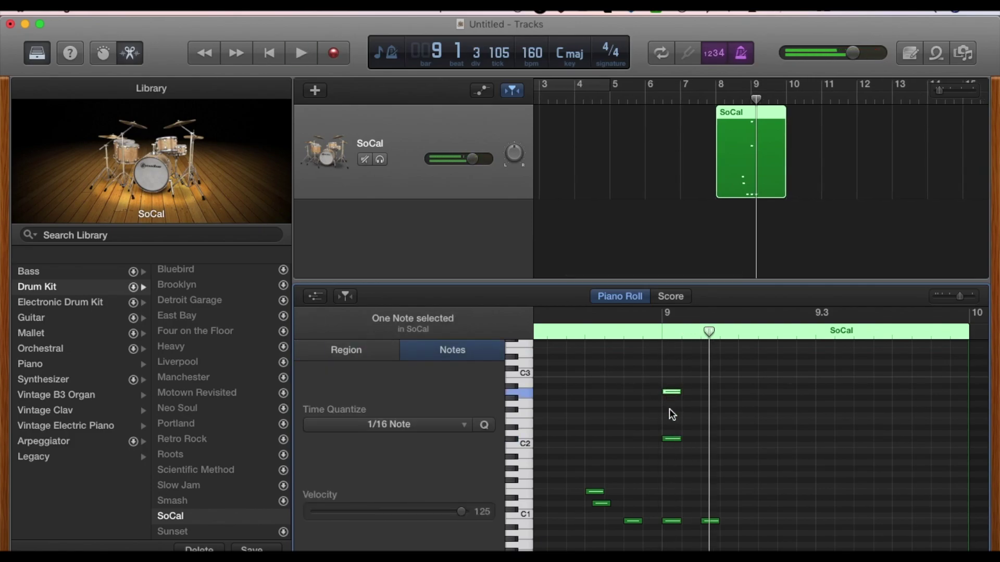
left_click(673, 438, "shift")
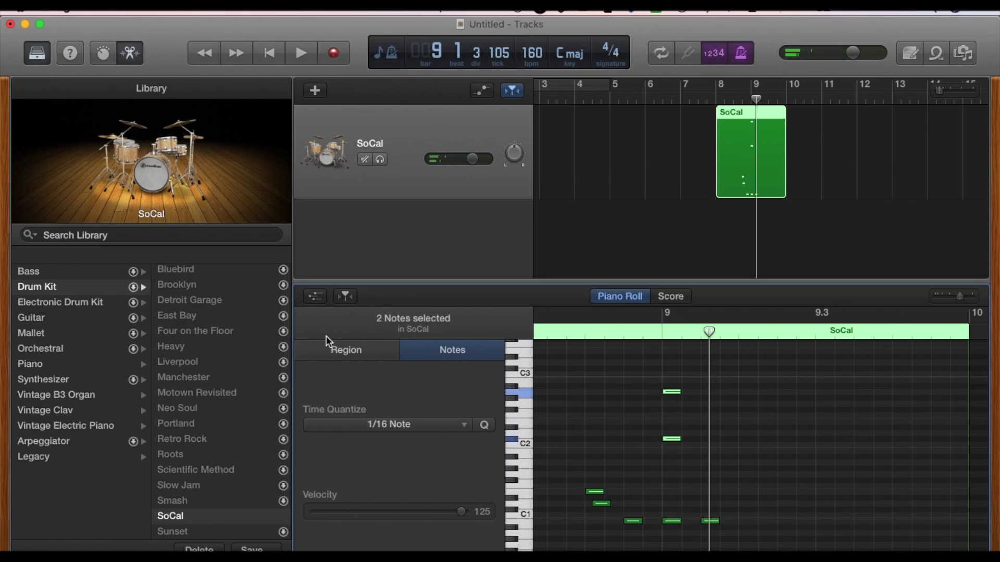
left_click(664, 379)
left_click_drag(664, 375, 679, 452)
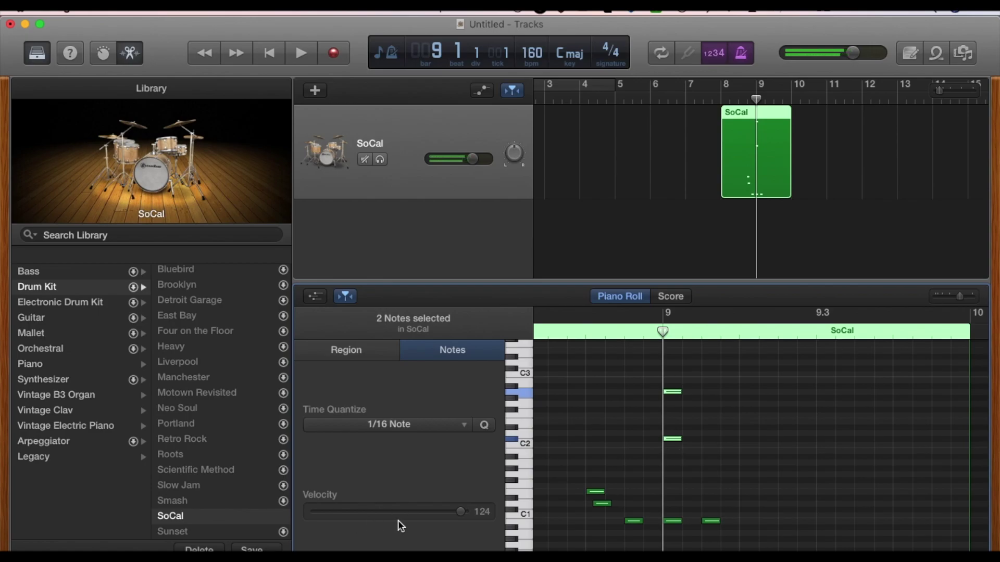
left_click_drag(458, 510, 443, 509)
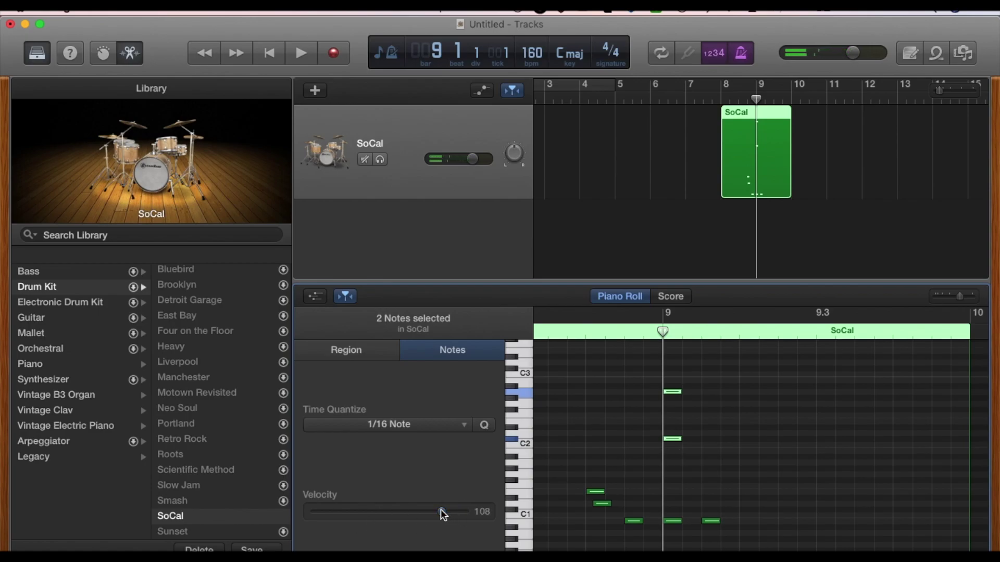
left_click_drag(647, 471, 680, 437)
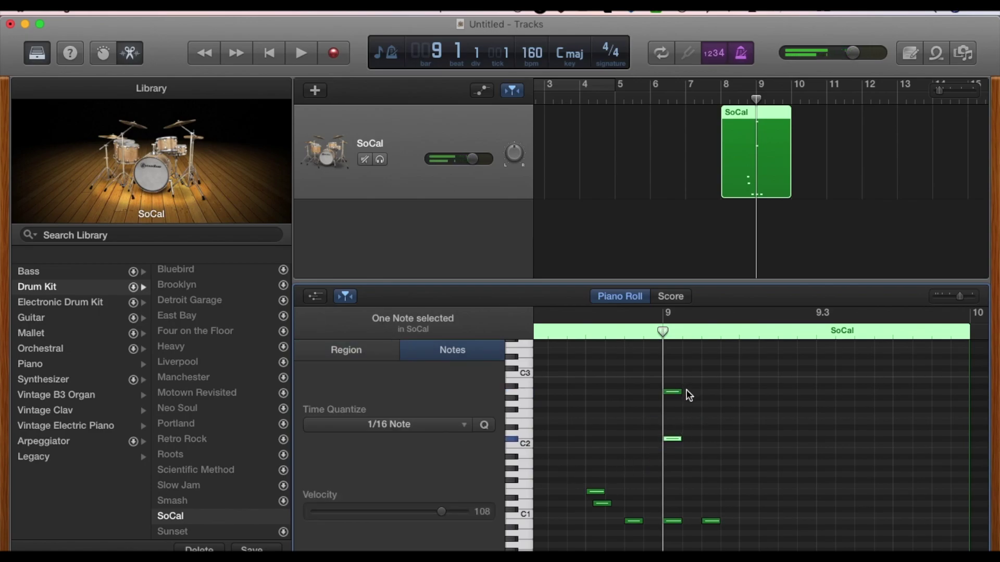
left_click_drag(683, 402, 658, 379)
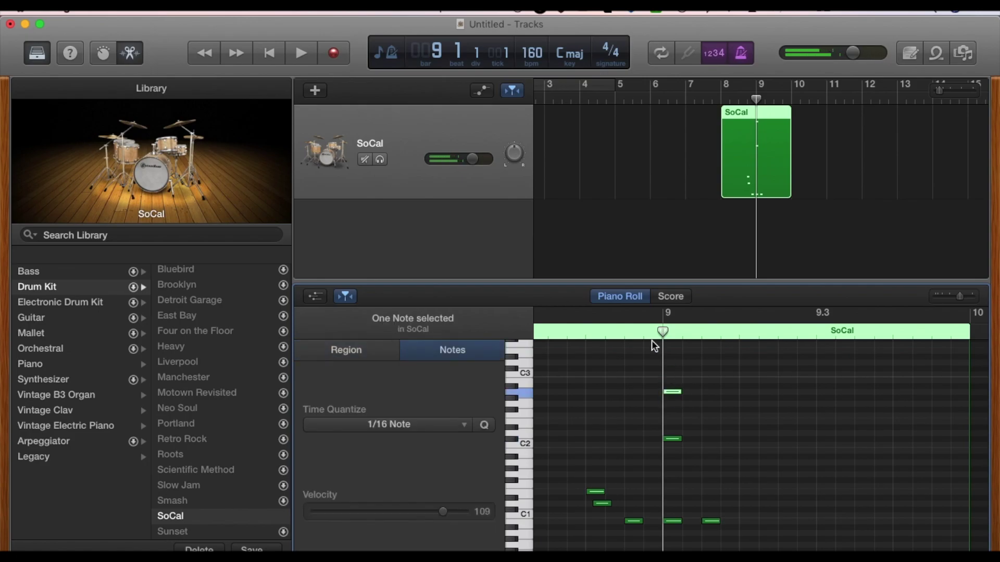
key("space")
key("space")
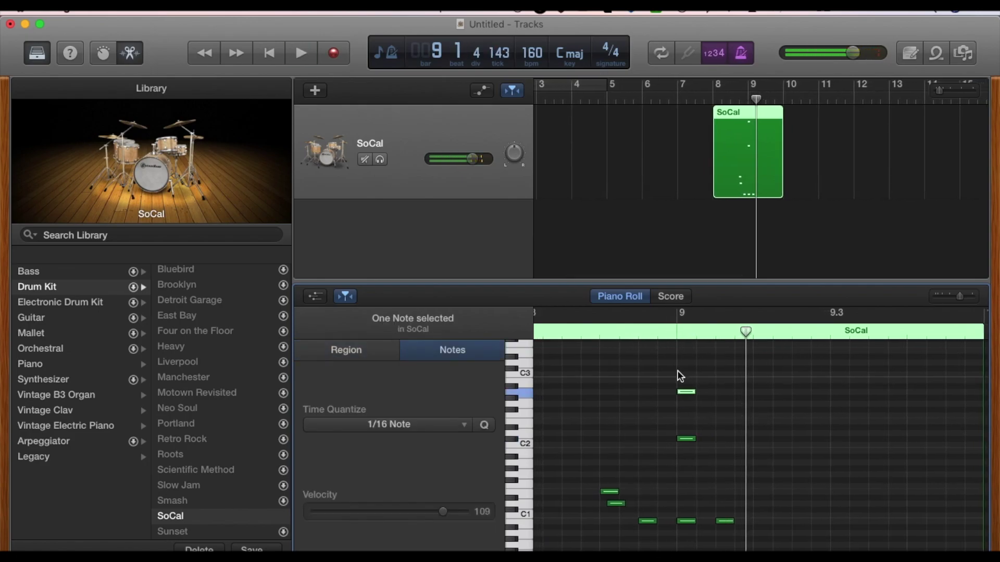
- Add A2 notes on beats 2, 3 and 4 of bar 9 and play back from shortly before the bar
left_click(759, 392)
left_click(838, 392)
left_click(916, 394)
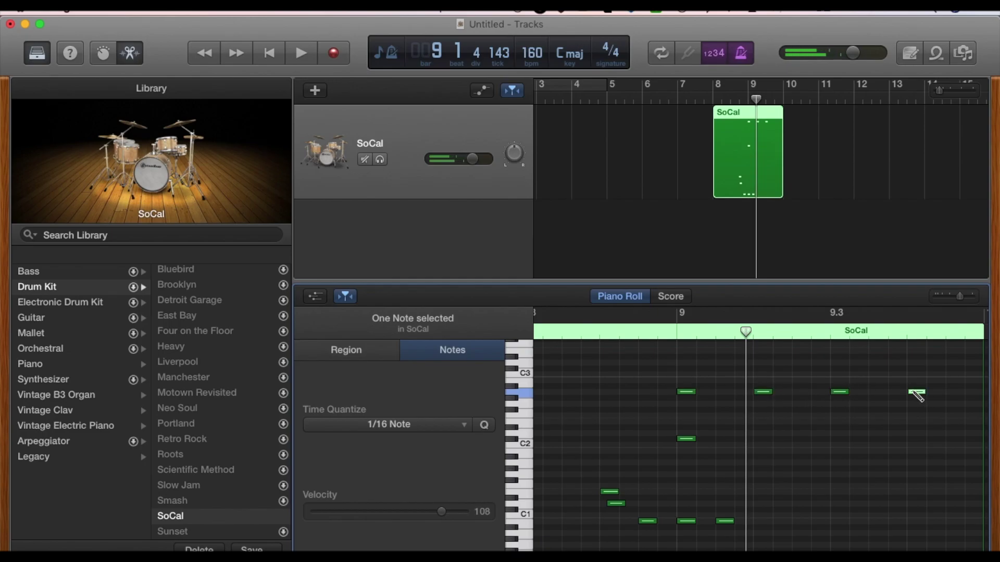
left_click(608, 333)
key("space")
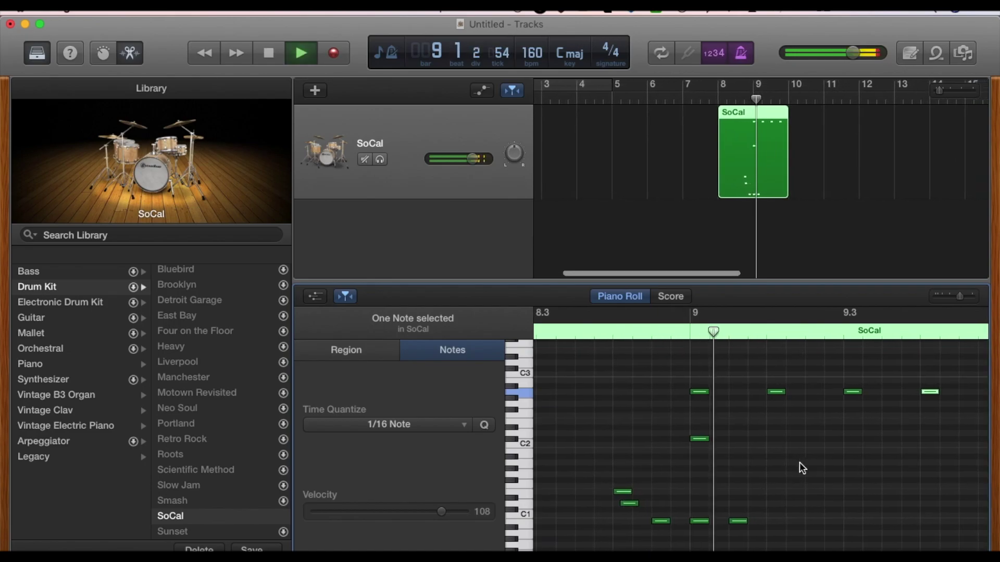
key("space")
- Add a note on the earlier pair's upper row at beat 9.2, set its velocity to 127 and play it back
left_click(773, 486)
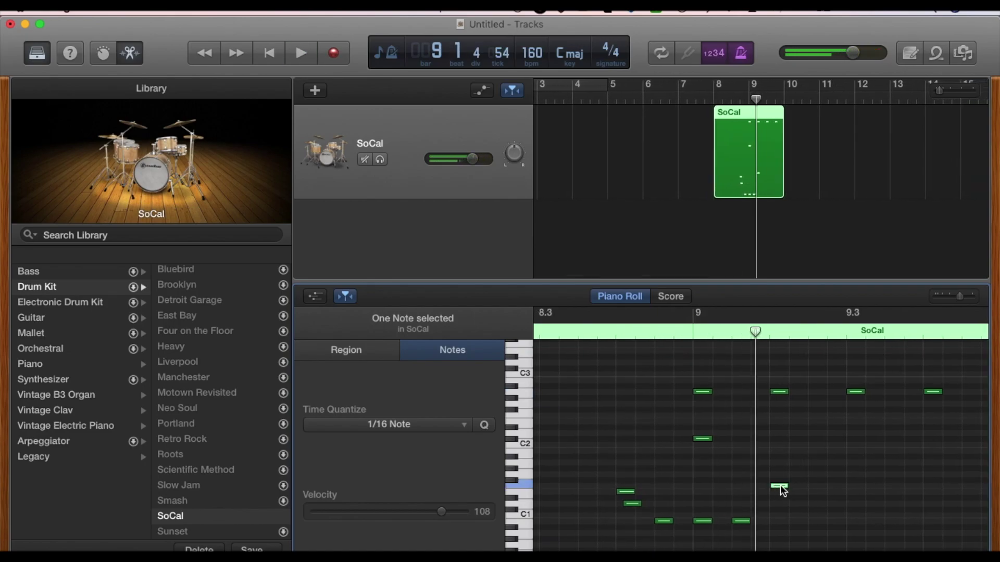
left_click_drag(781, 490, 784, 495)
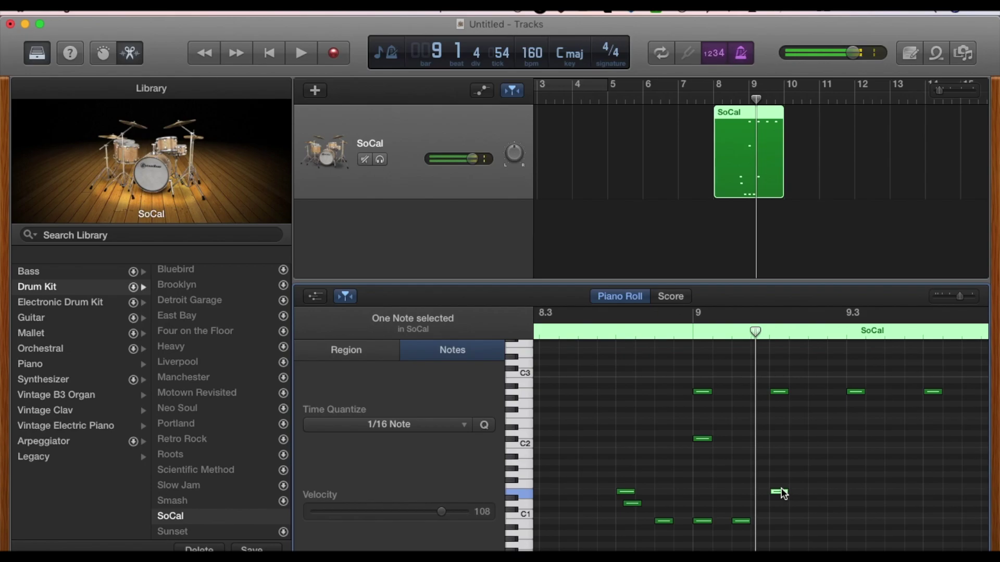
left_click_drag(441, 513, 462, 513)
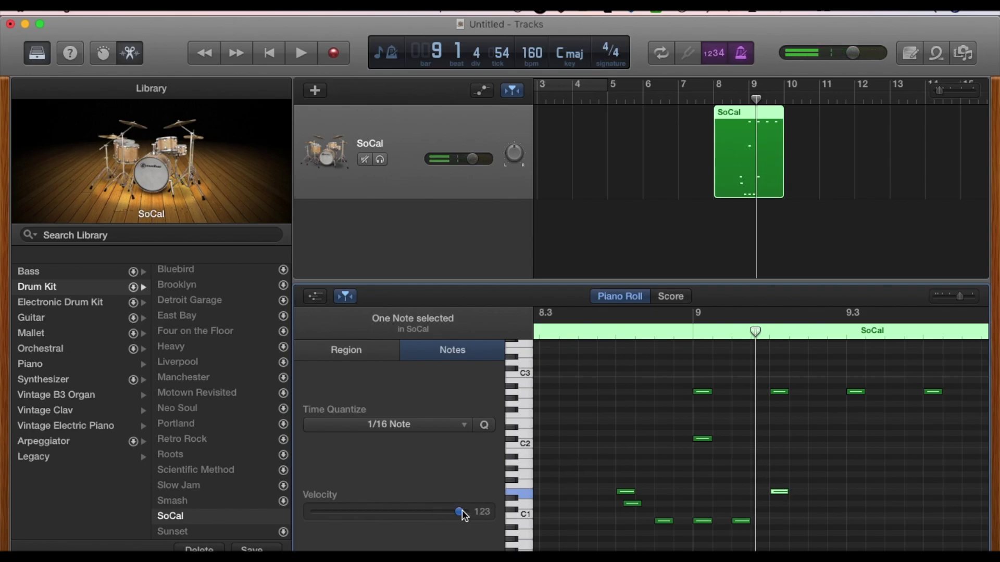
left_click(614, 331)
key("space")
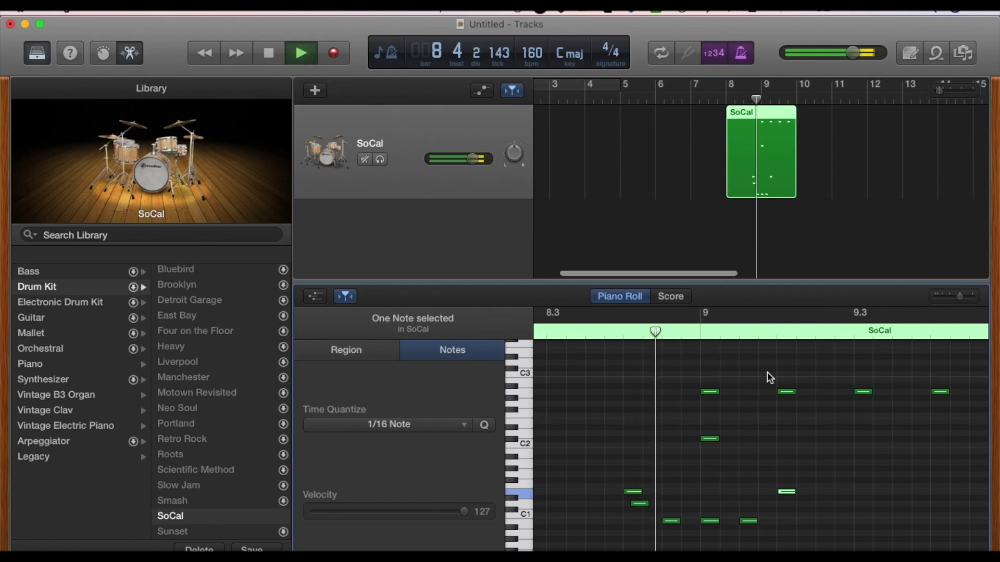
key("space")
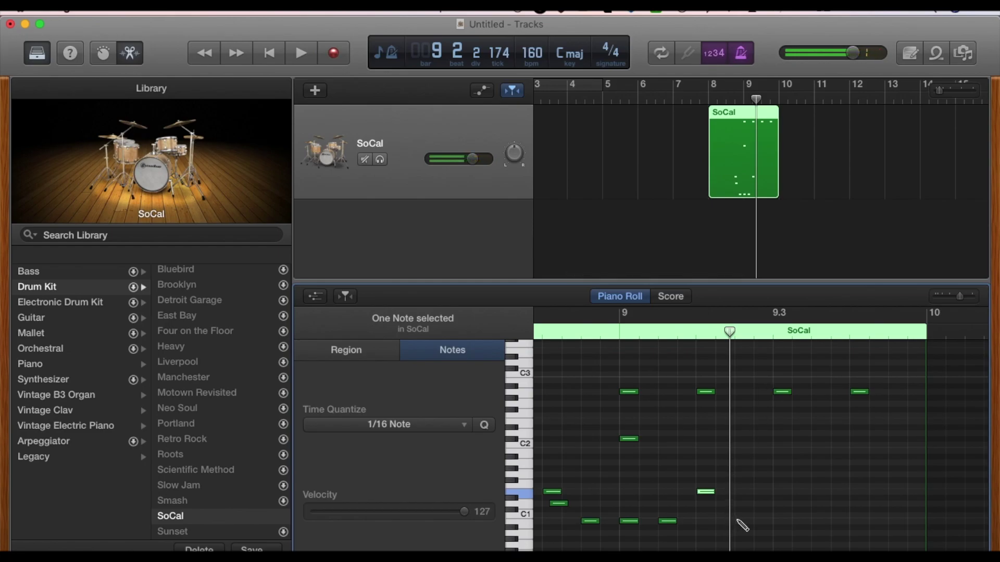
- Add notes just below C1 half a beat after beats 9.2 and 9.3, plus a backbeat note on beat 9.4, and play back
left_click(742, 521)
left_click(813, 521)
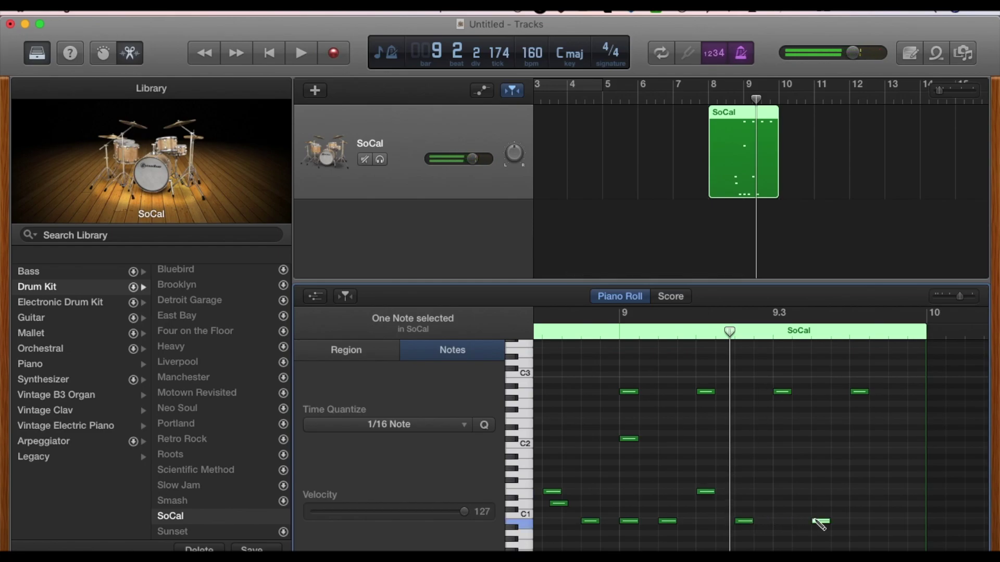
left_click(854, 492)
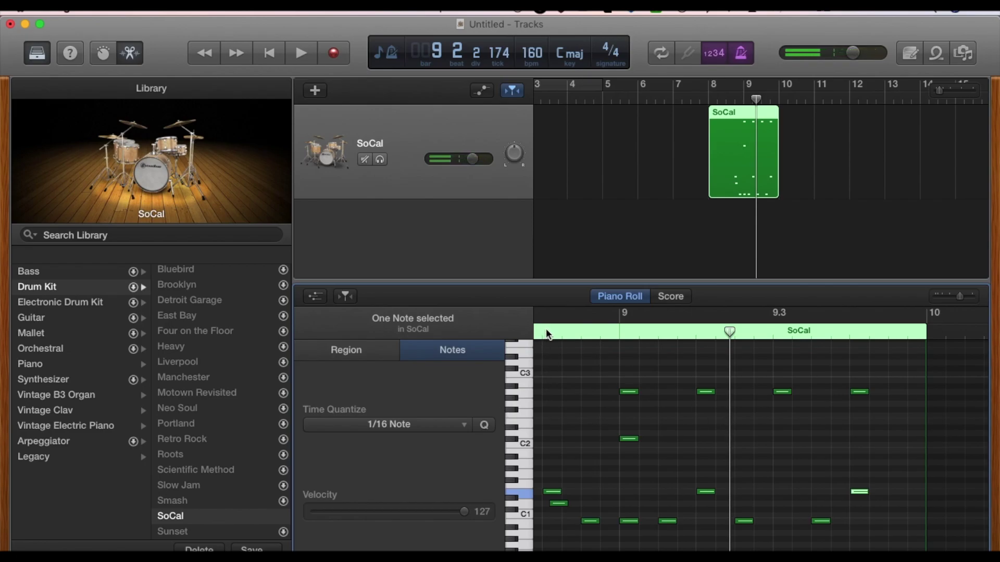
key("space")
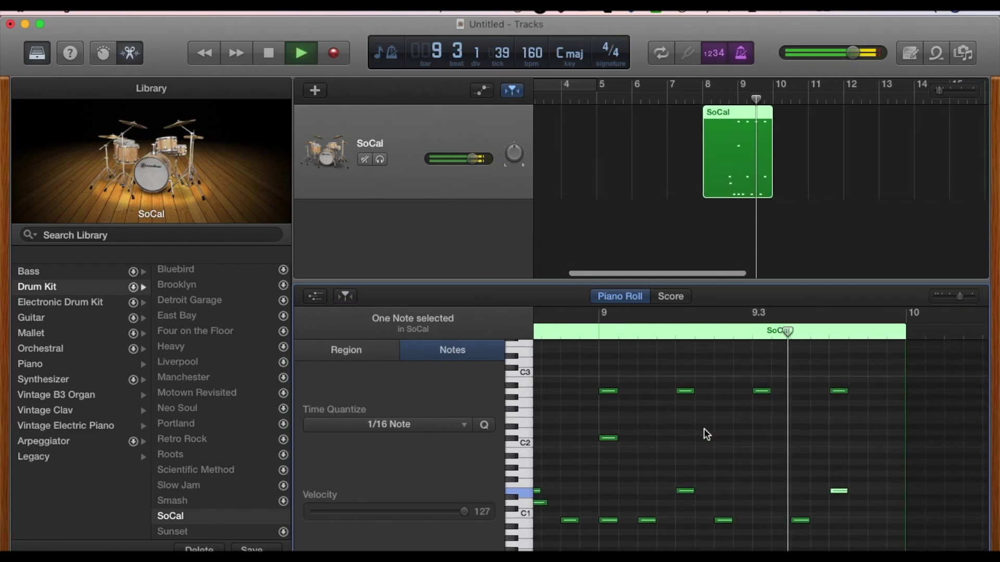
key("space")
- Copy all of bar 9's notes to the start of bar 10 and play both bars back
left_click(651, 371)
left_click_drag(649, 366, 930, 527)
scroll(807, 486, "right", 3)
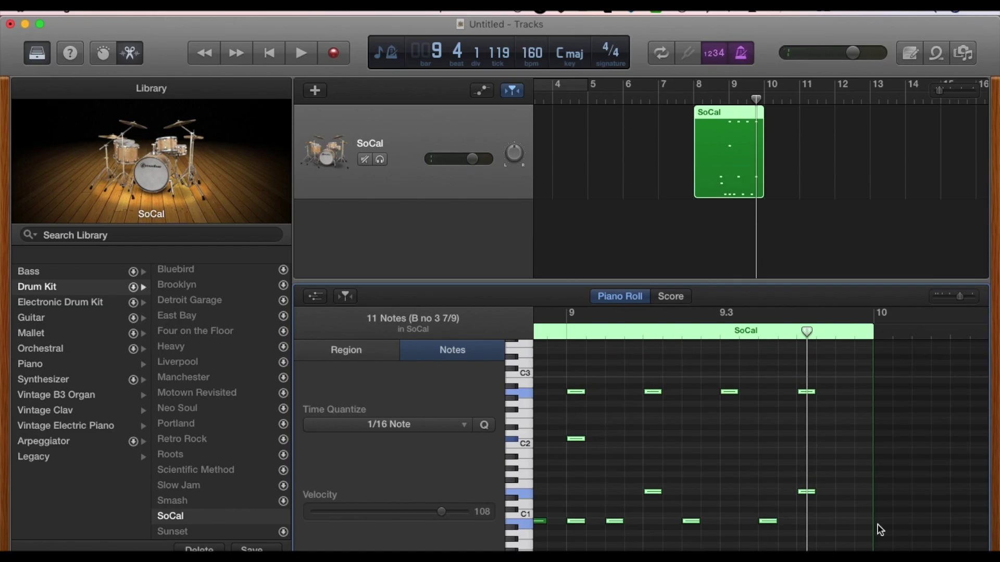
scroll(620, 391, "left", 2)
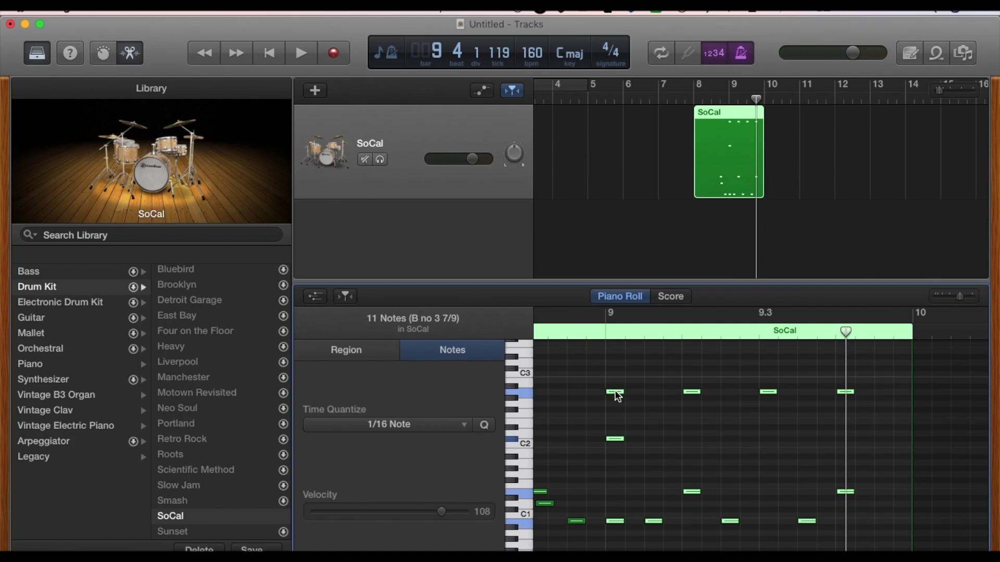
mouse_move(619, 397)
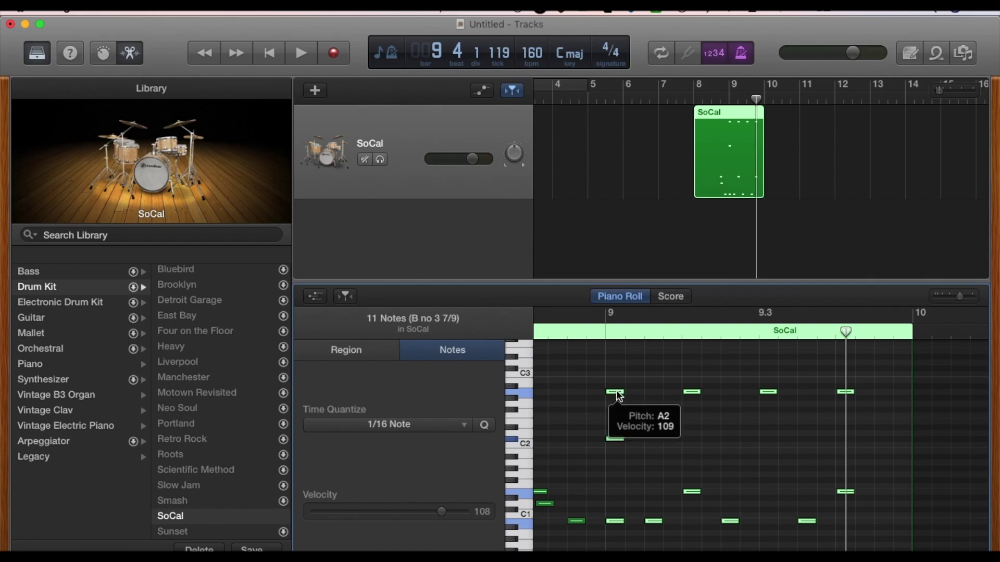
left_click_drag(618, 397, 927, 398)
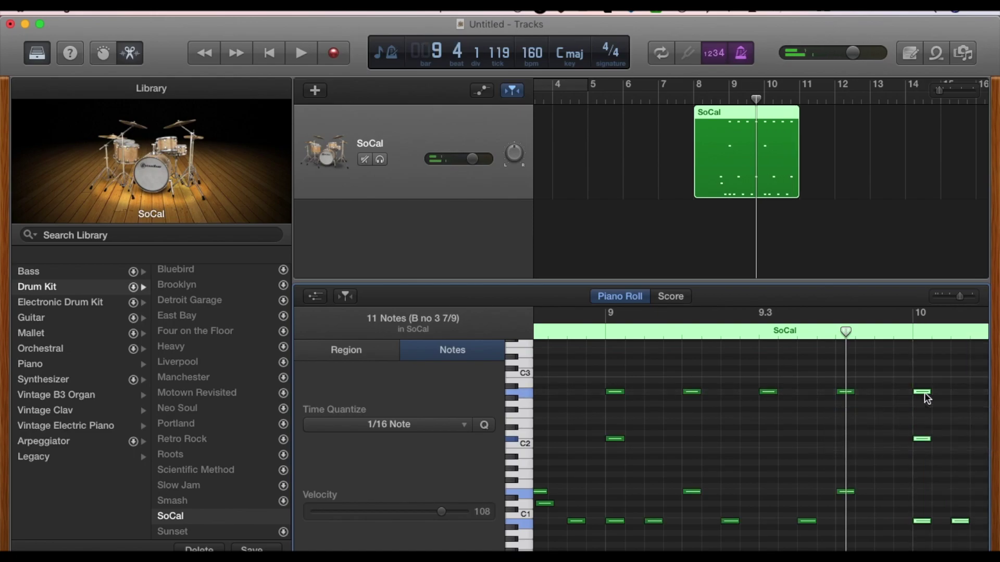
left_click(547, 339)
key("space")
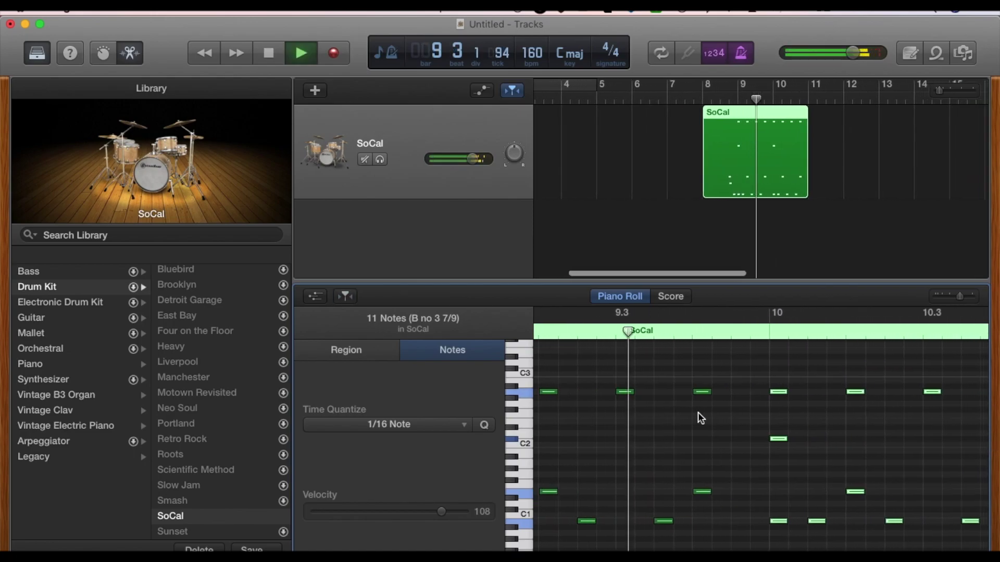
key("space")
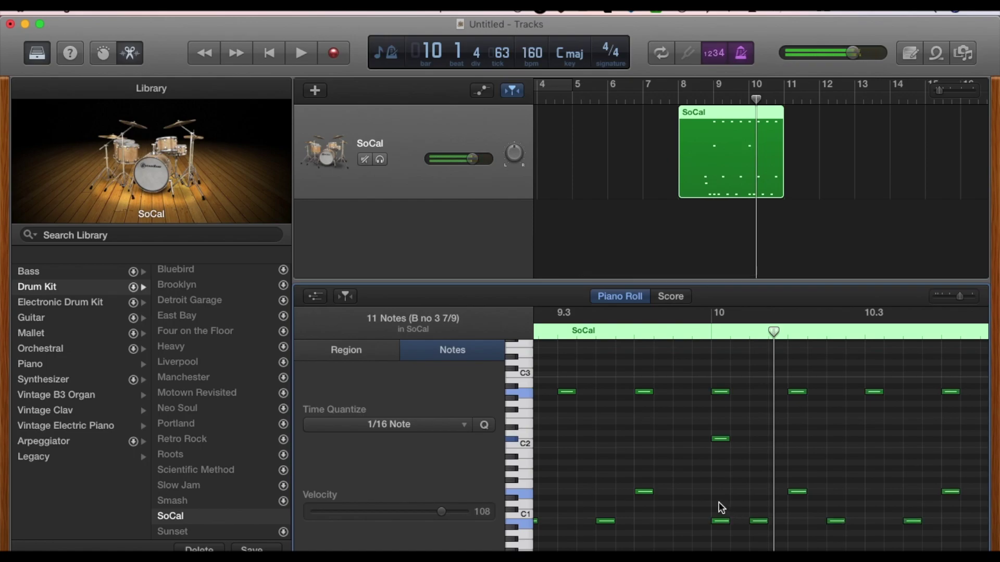
- On the row just below C1, add a note half a beat before bar 10 and delete the note on bar 10's first beat
left_click(718, 502)
left_click(682, 521, "super")
left_click(716, 506)
left_click(720, 521)
key("Delete")
- Add notes just below C1 on beat 10.3 and half a beat before bar 11, and play back from just after beat 8.3
left_click(877, 521, "super")
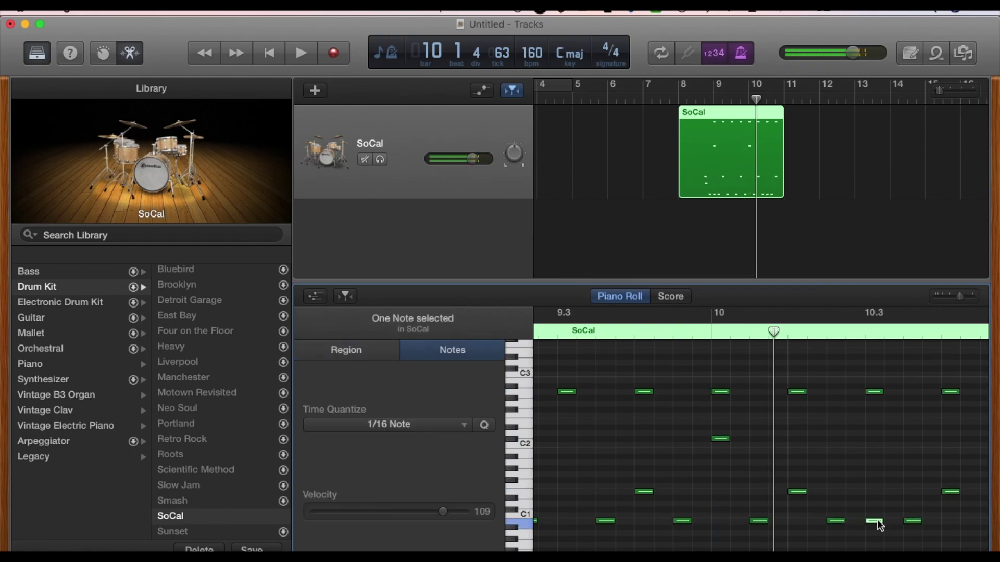
scroll(880, 526, "right", 3)
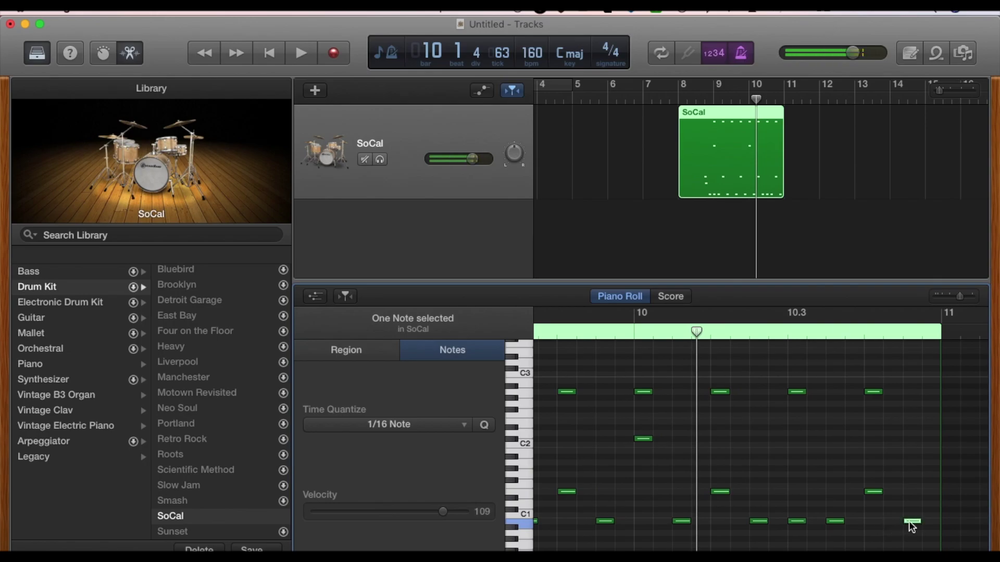
scroll(909, 525, "left", 15)
left_click(657, 315)
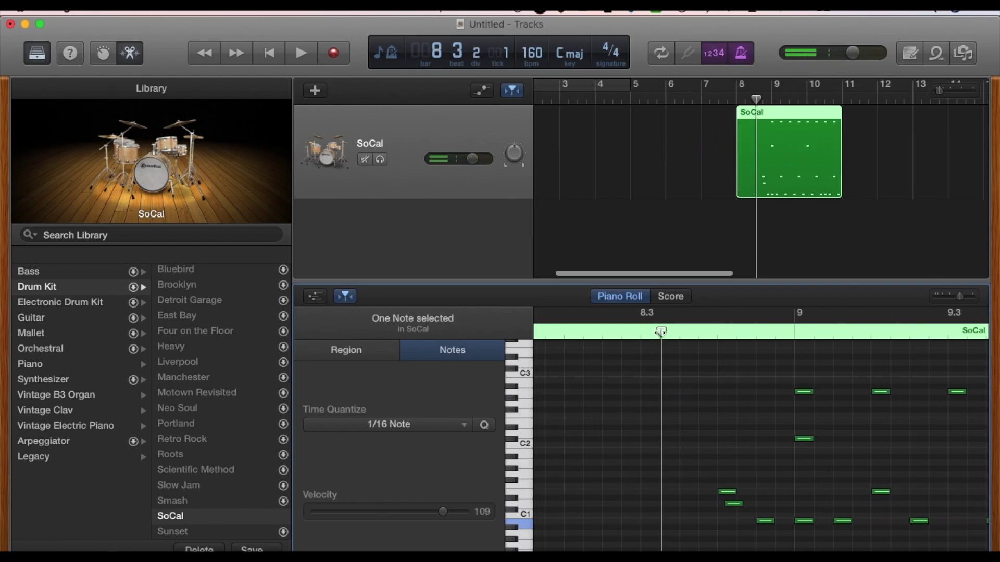
key("space")
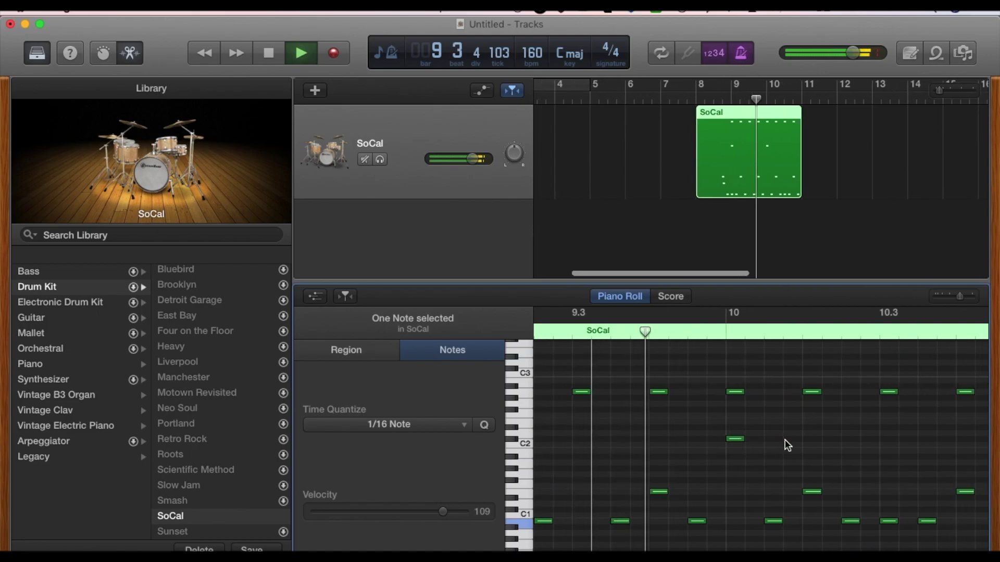
- Copy all notes of bars 9 and 10 to the start of bar 11 and play back the copied bars
key("space")
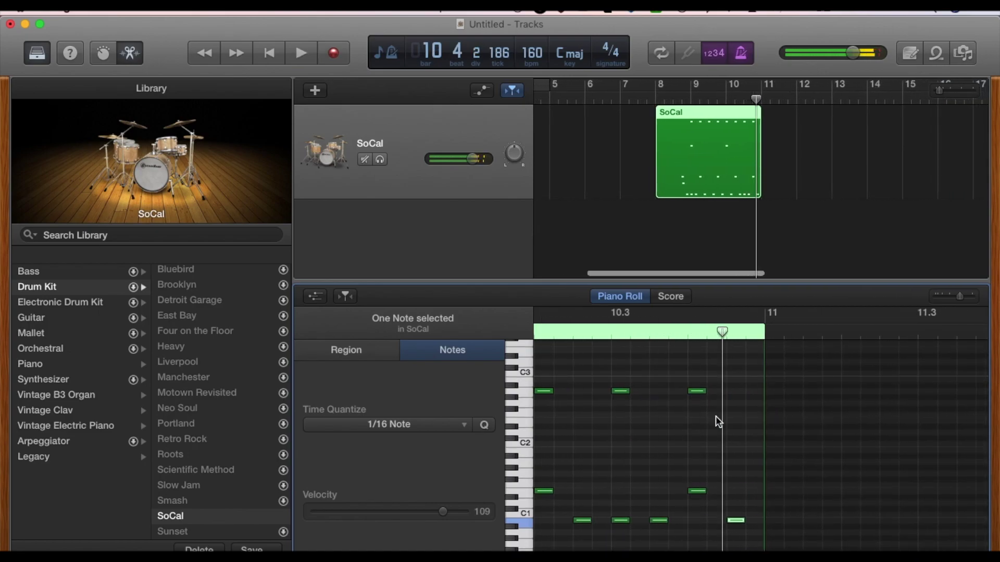
scroll(739, 427, "left", 12)
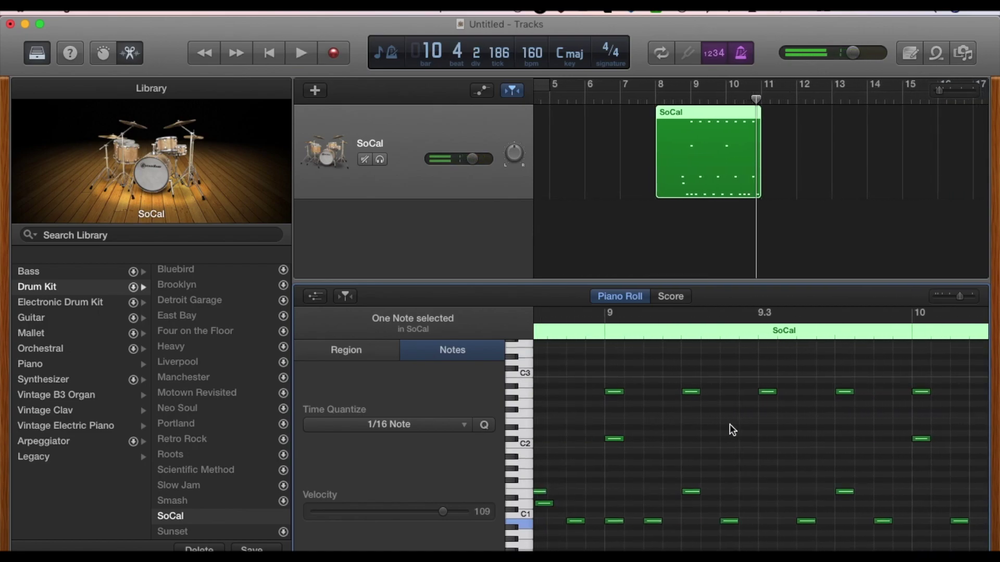
scroll(730, 424, "left", 5)
left_click_drag(656, 370, 996, 519)
scroll(701, 414, "left", 6)
scroll(701, 413, "left", 8)
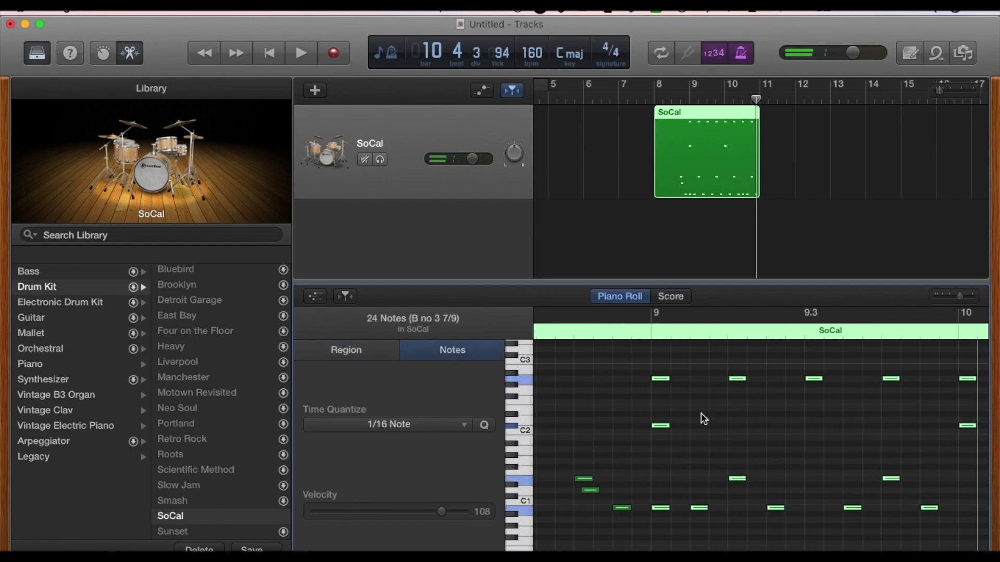
mouse_move(667, 384)
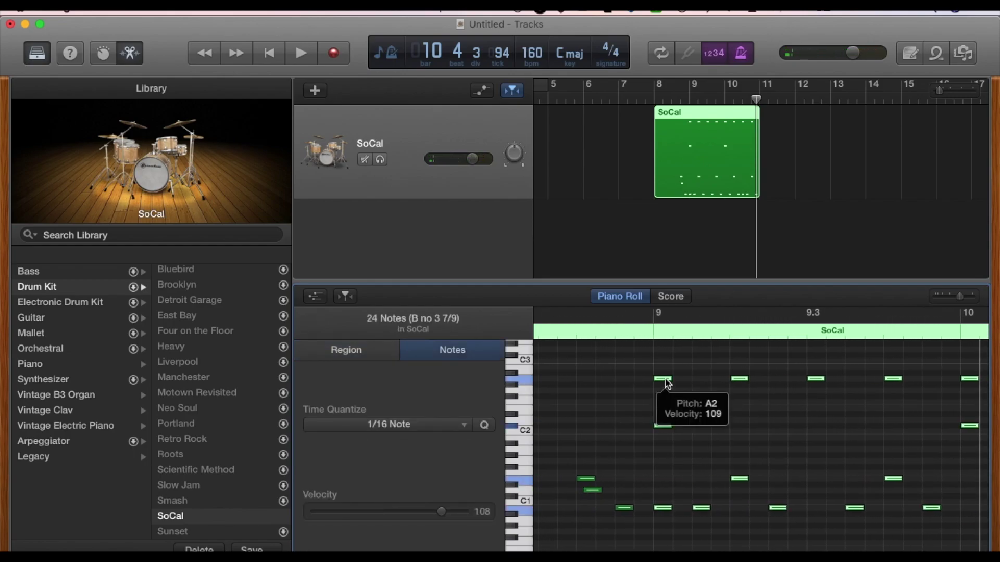
left_click_drag(667, 384, 830, 384)
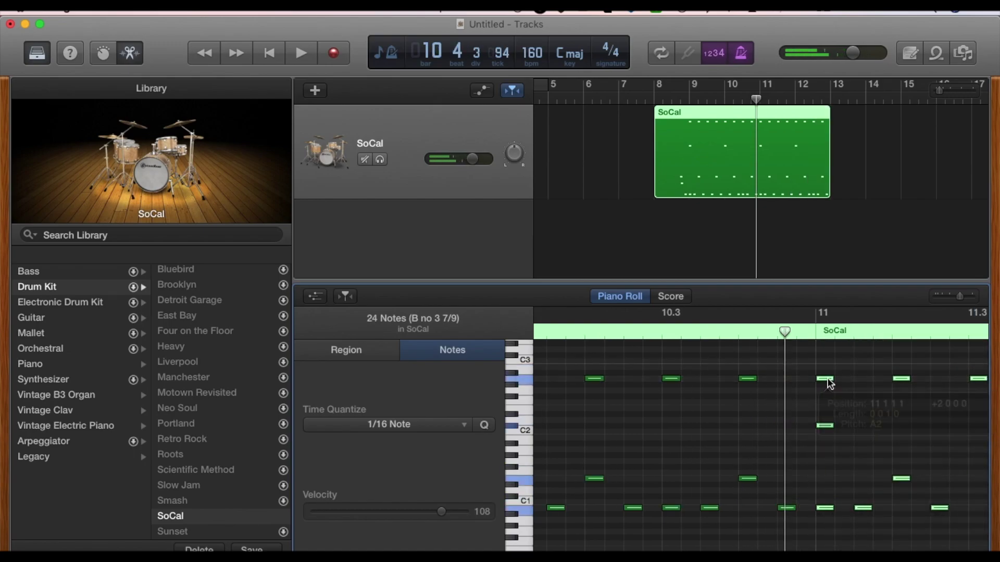
left_click(625, 332)
key("space")
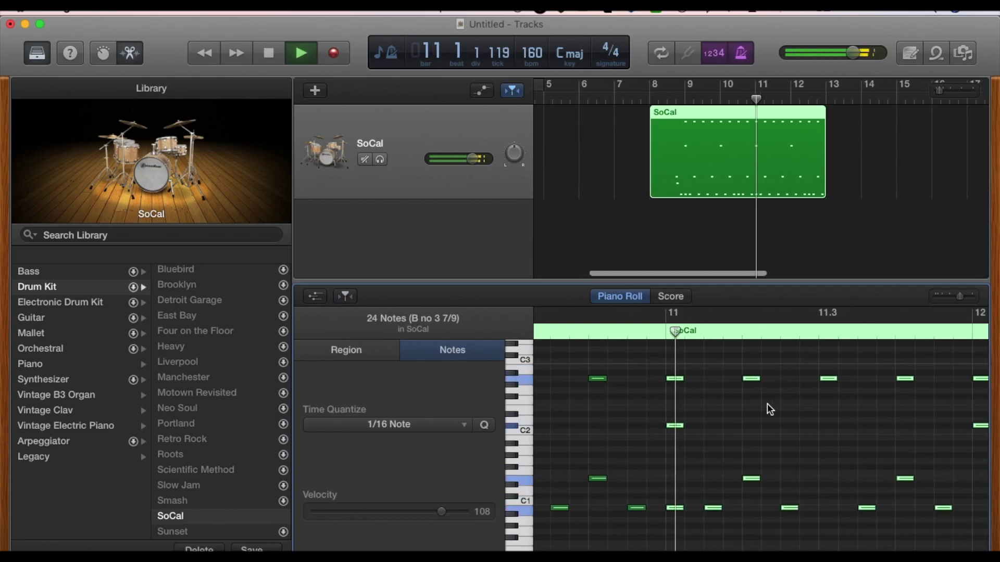
key("space")
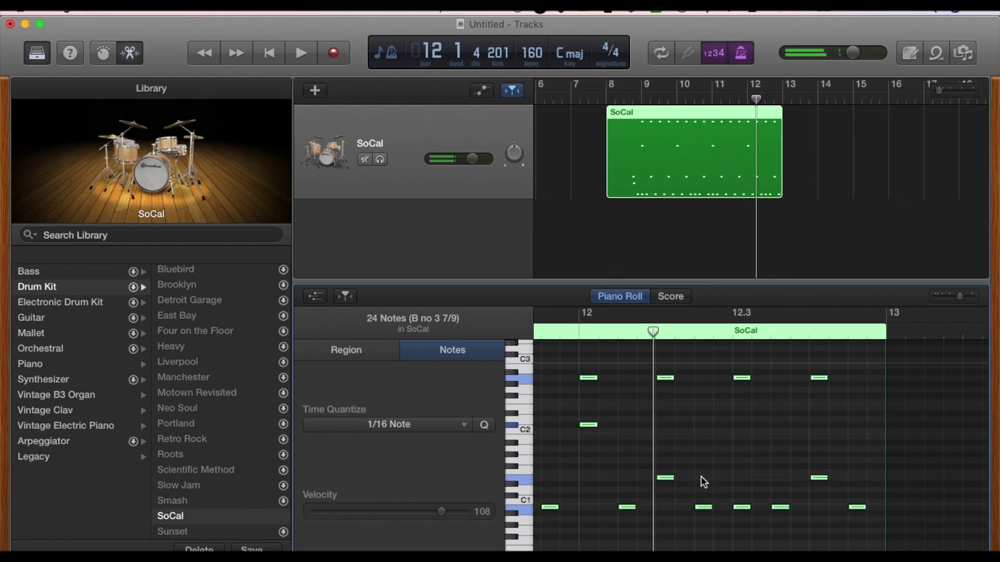
- Play back the transition into bar 12 and delete all notes from beat 12.3 to the end of the bar
left_click(658, 507)
left_click(567, 332)
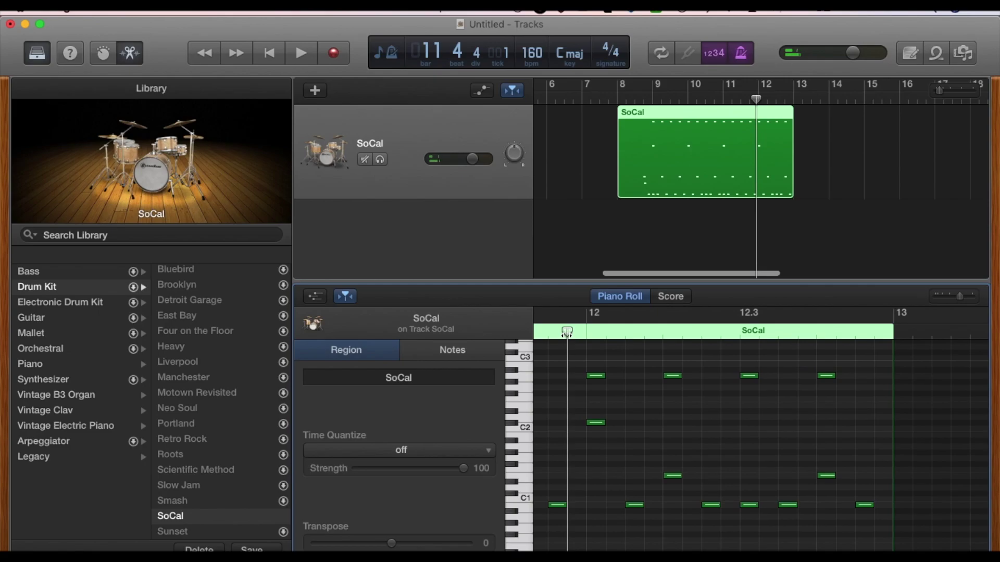
key("space")
key("space")
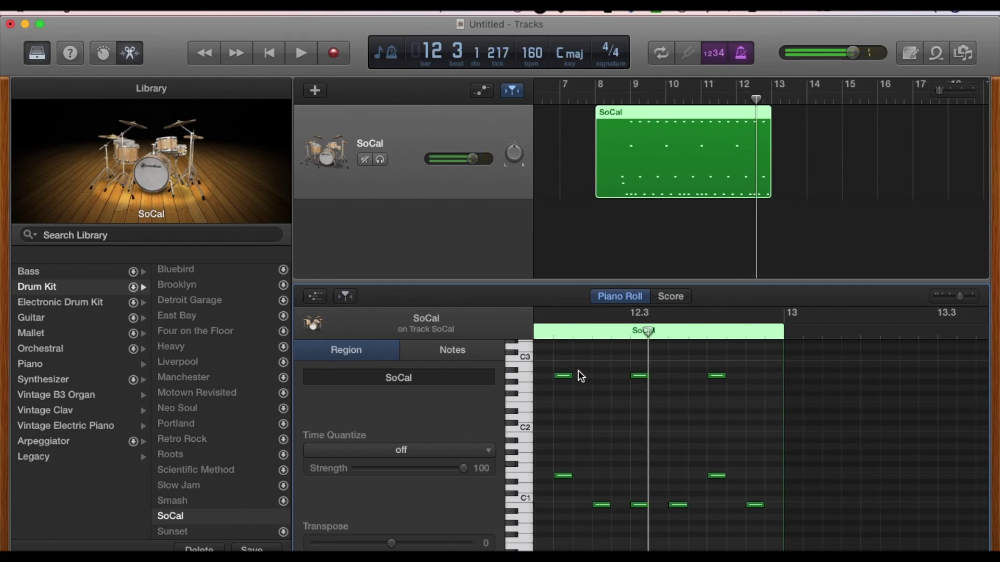
left_click(546, 330)
key("space")
key("space")
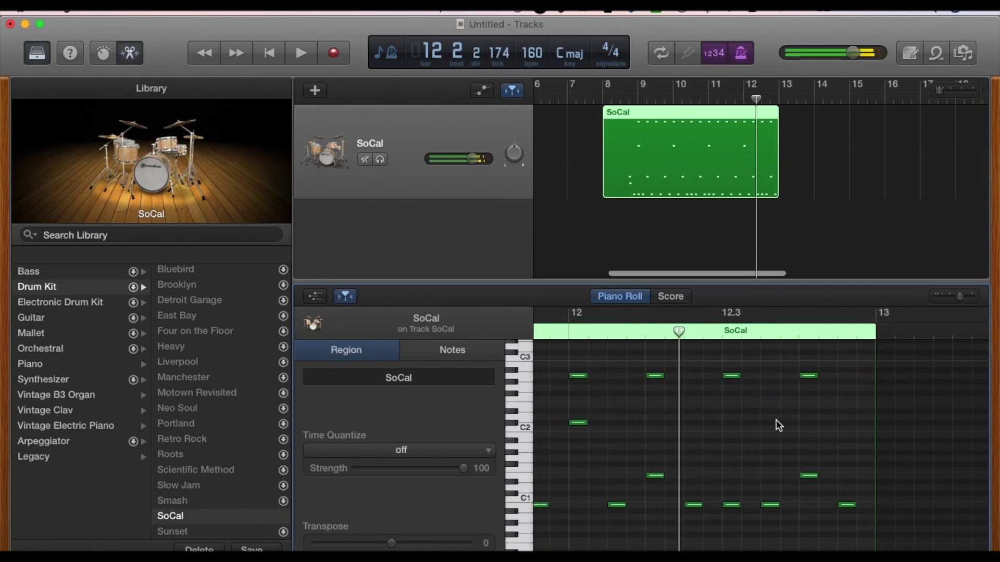
left_click_drag(726, 355, 898, 519)
key("Delete")
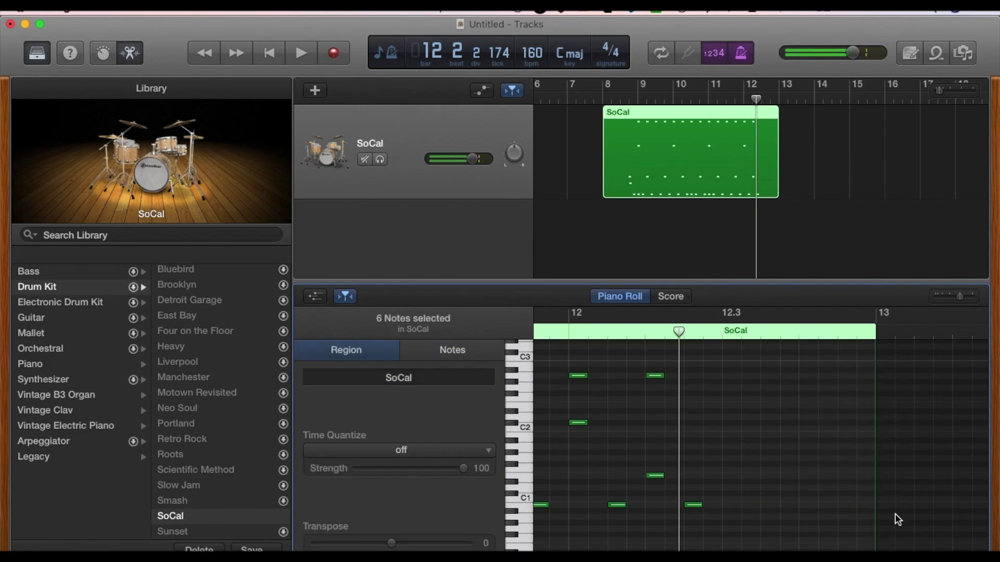
- Start a fill with an E1 note on beat 12.3 and D1 notes on the three following sixteenths, checking it in playback
left_click(727, 475)
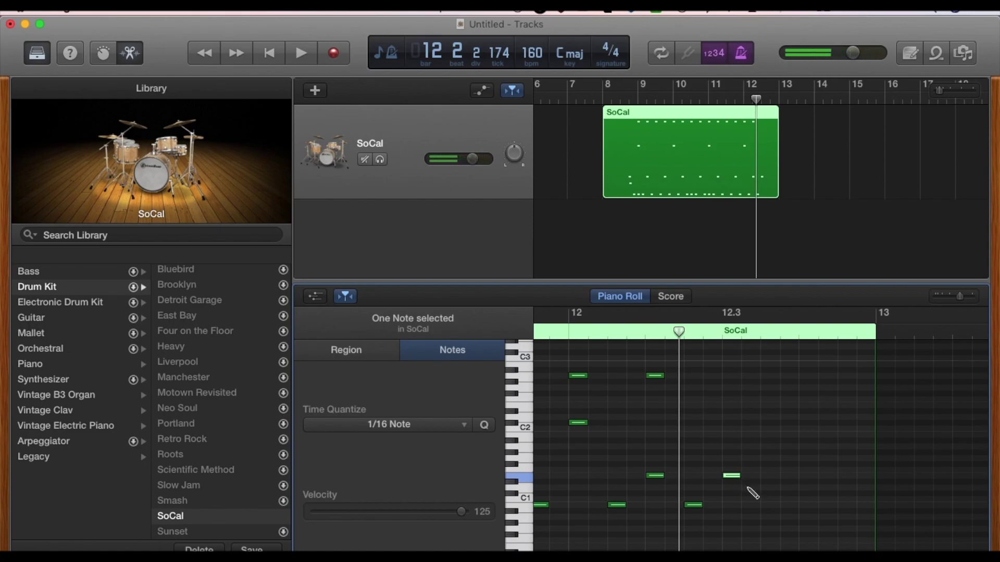
left_click(748, 488)
key("space")
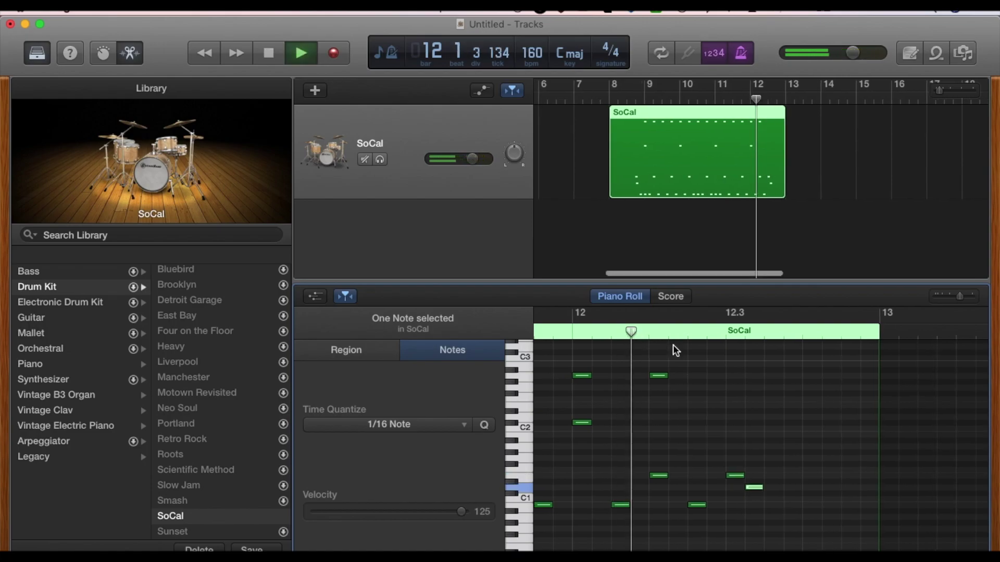
key("space")
left_click(782, 488)
left_click(801, 487)
- Adjust the velocities of the fill's E1 note and first two D1 notes, setting the second D1 note to 126, and play back
left_click(745, 475)
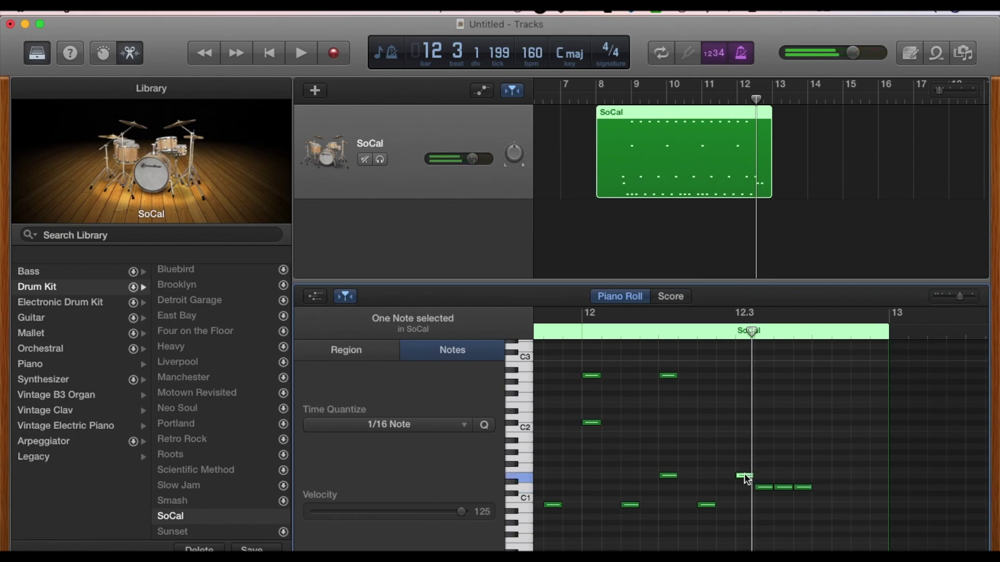
left_click_drag(461, 511, 478, 512)
left_click(763, 487)
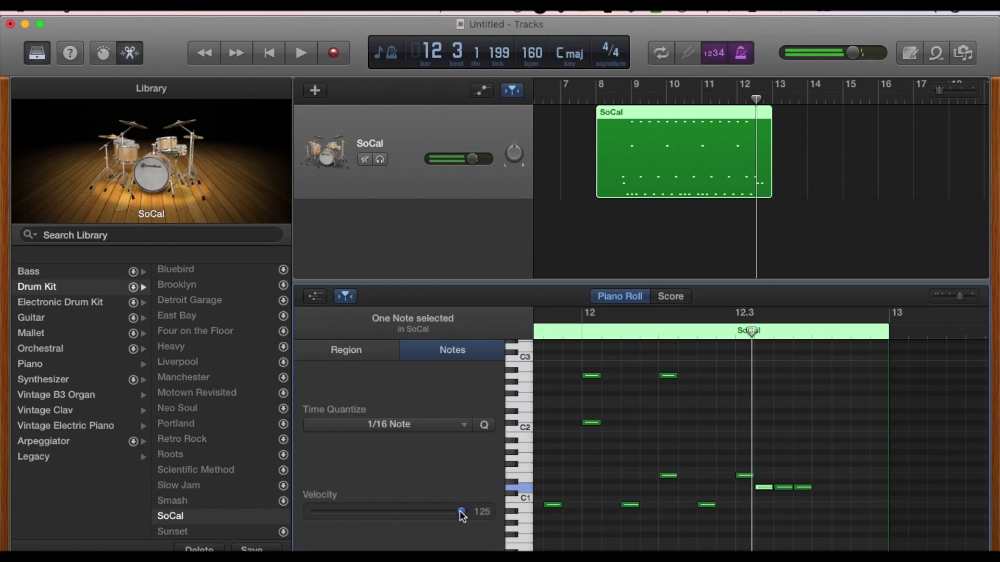
left_click_drag(460, 511, 448, 512)
left_click(784, 487)
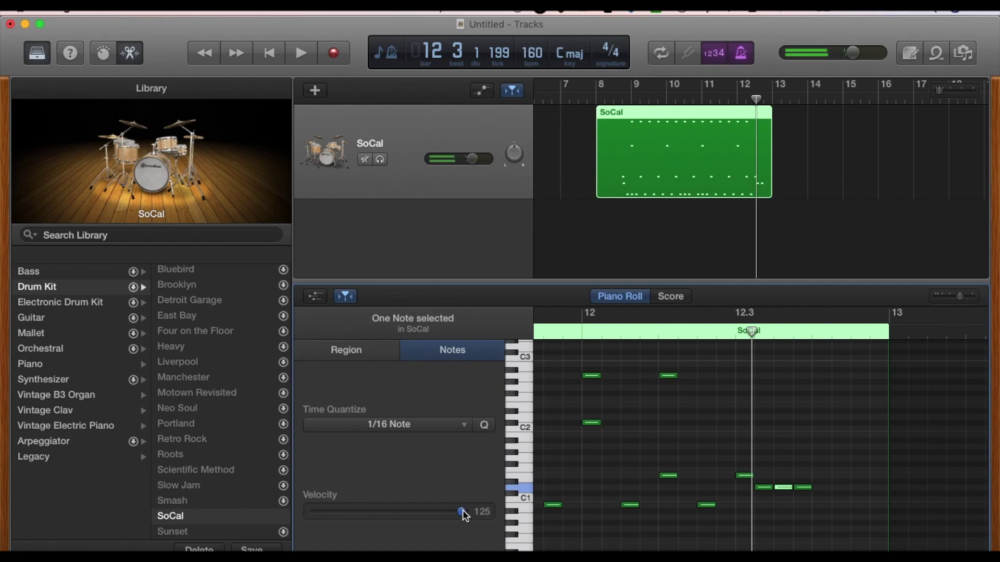
key("space")
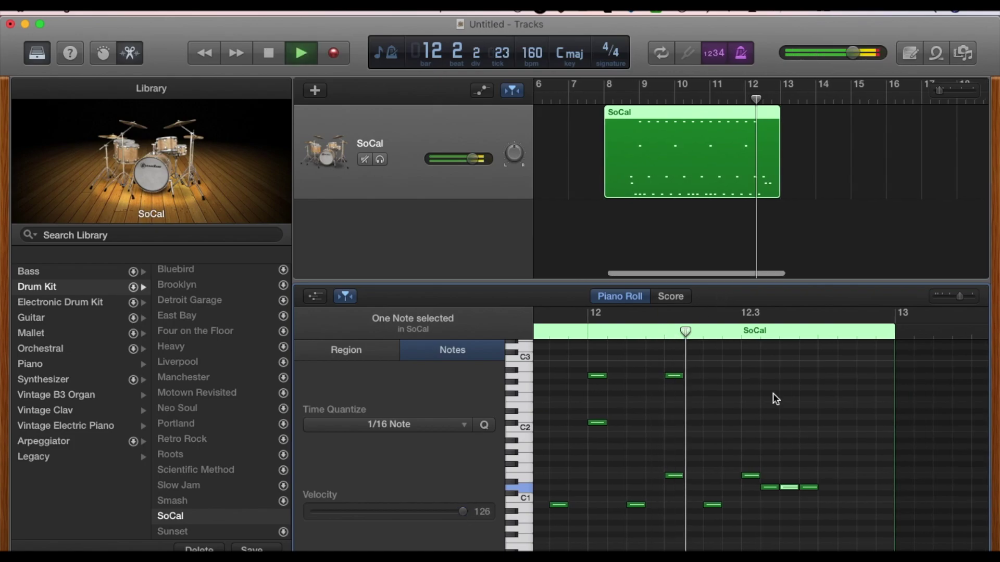
key("space")
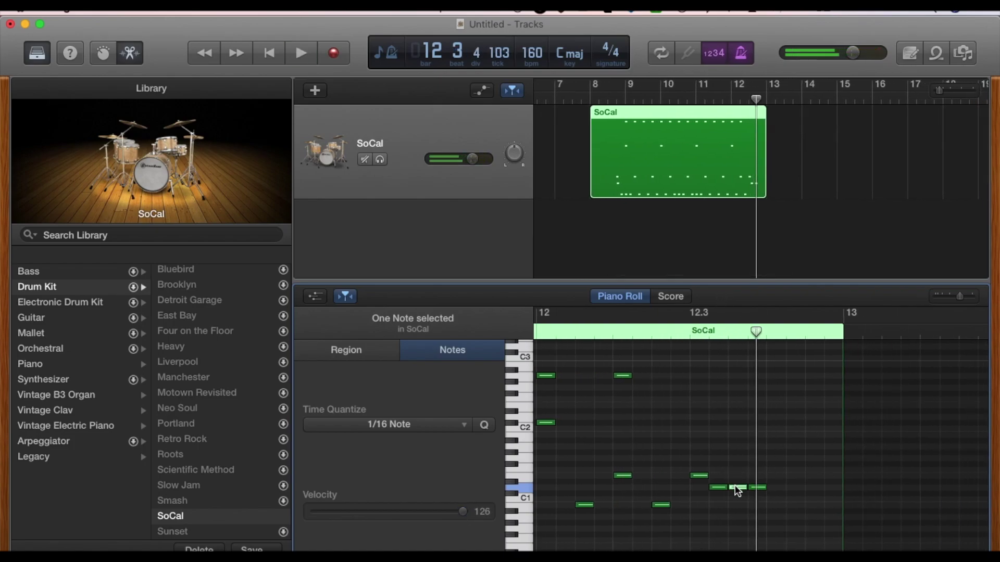
- Extend the fill with an A1 note on beat 12.4 and G1 notes on the three following sixteenths, and play back
left_click(770, 459)
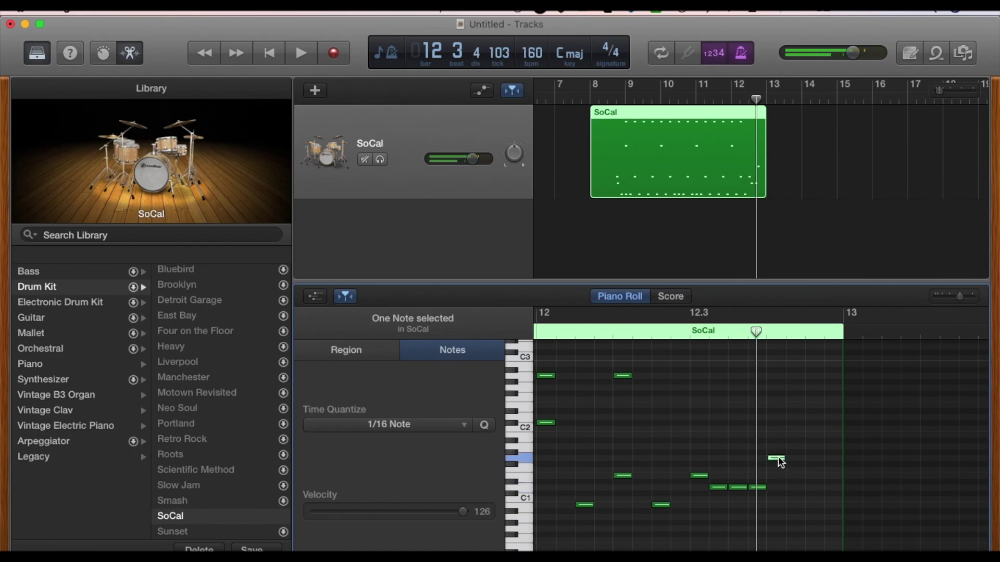
left_click_drag(778, 458, 779, 446)
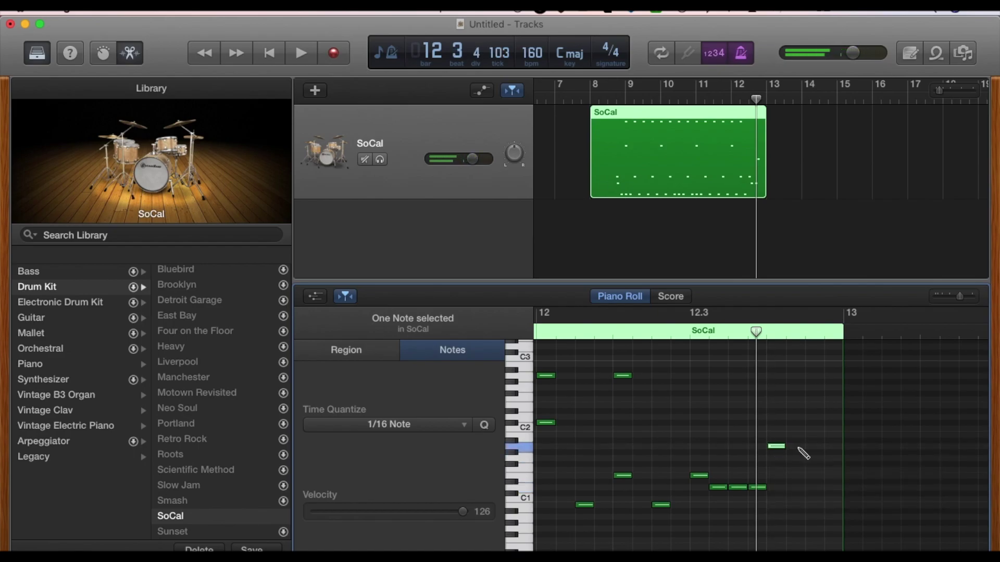
left_click(796, 458)
left_click(815, 458)
left_click(834, 459)
left_click(579, 339)
key("space")
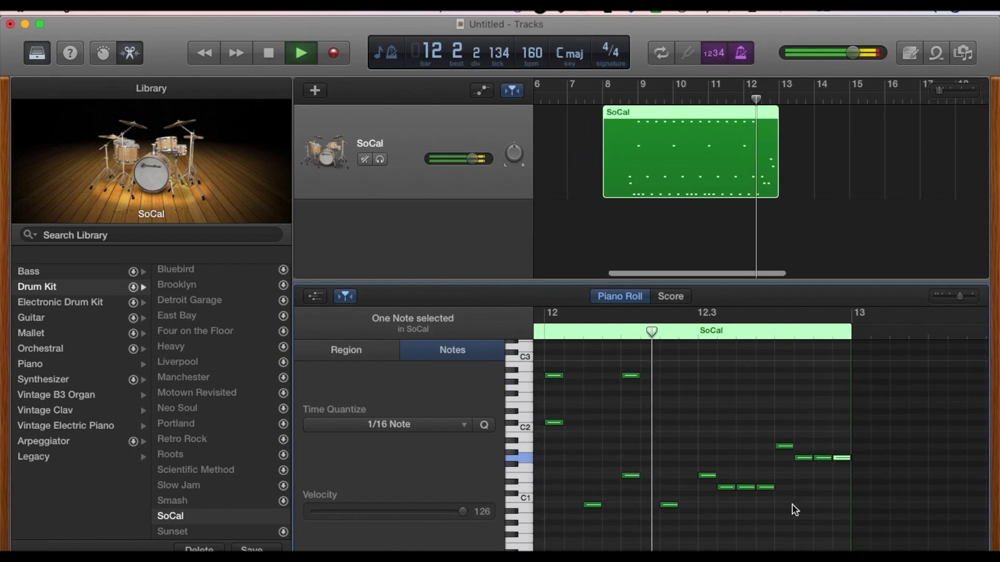
key("space")
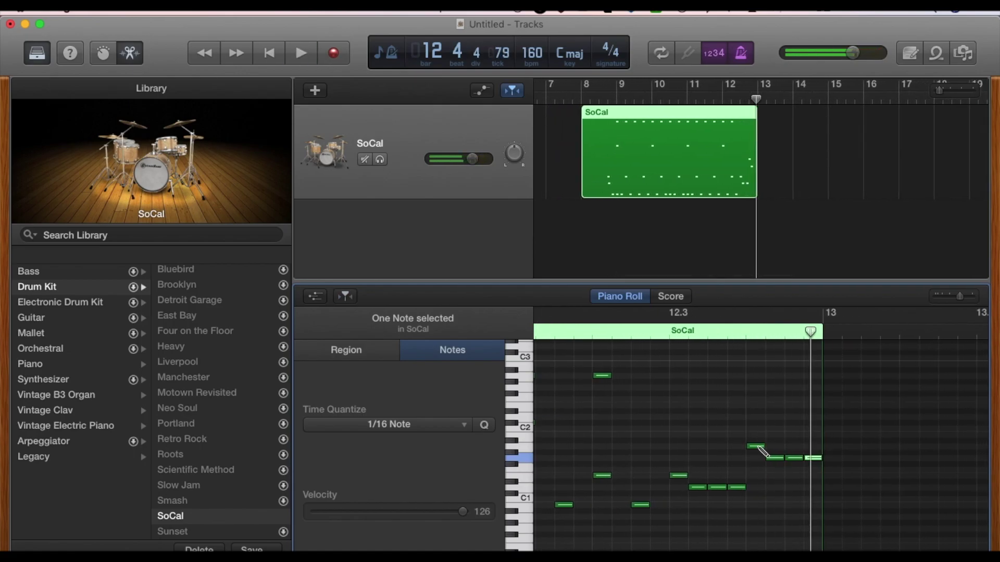
- Vary the velocities of the beat 12.4 notes, with the first G1 note at 113 and the last at 106, and play back
left_click(757, 446)
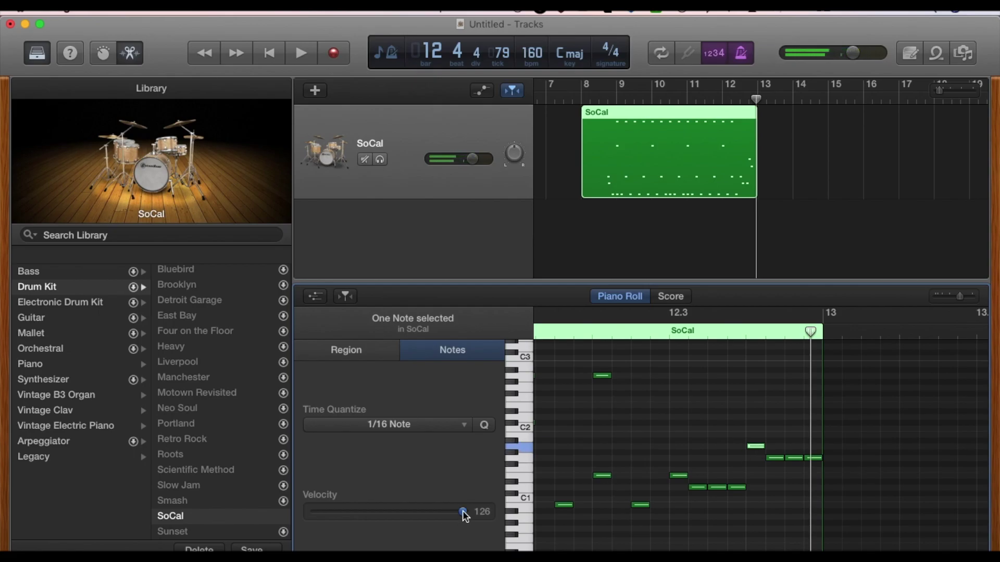
left_click(774, 459)
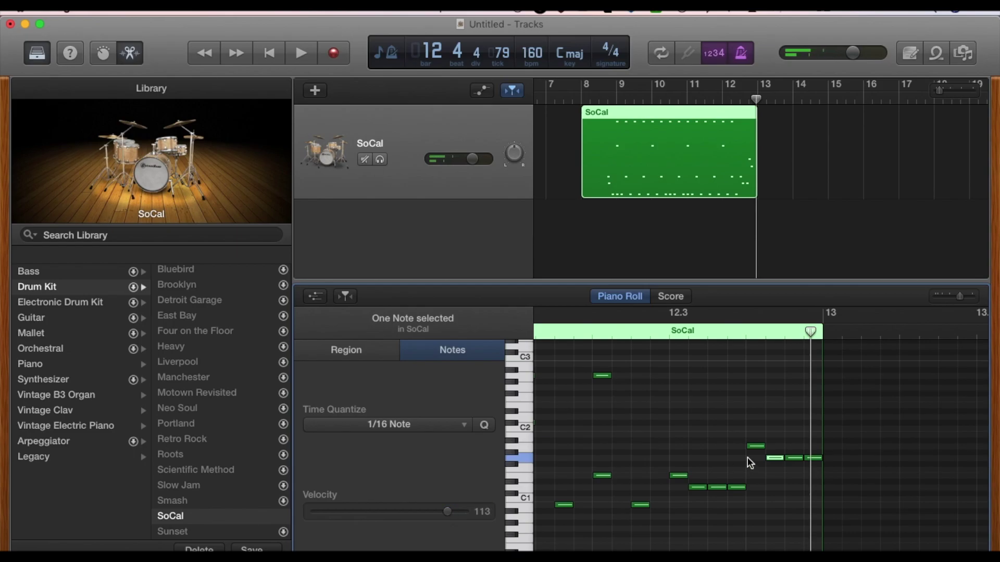
left_click(795, 459)
left_click_drag(464, 511, 439, 511)
left_click(813, 457)
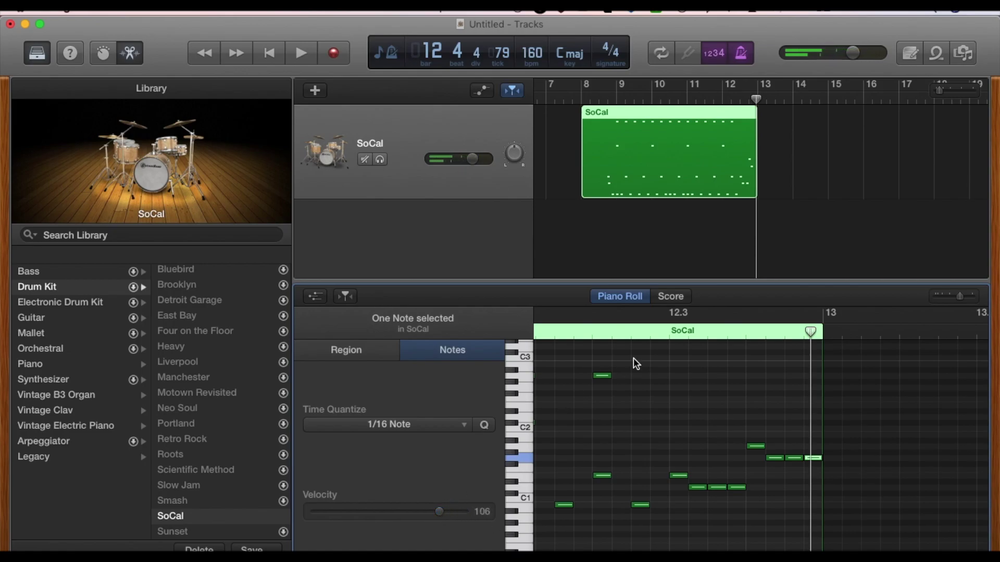
key("space")
key("space")
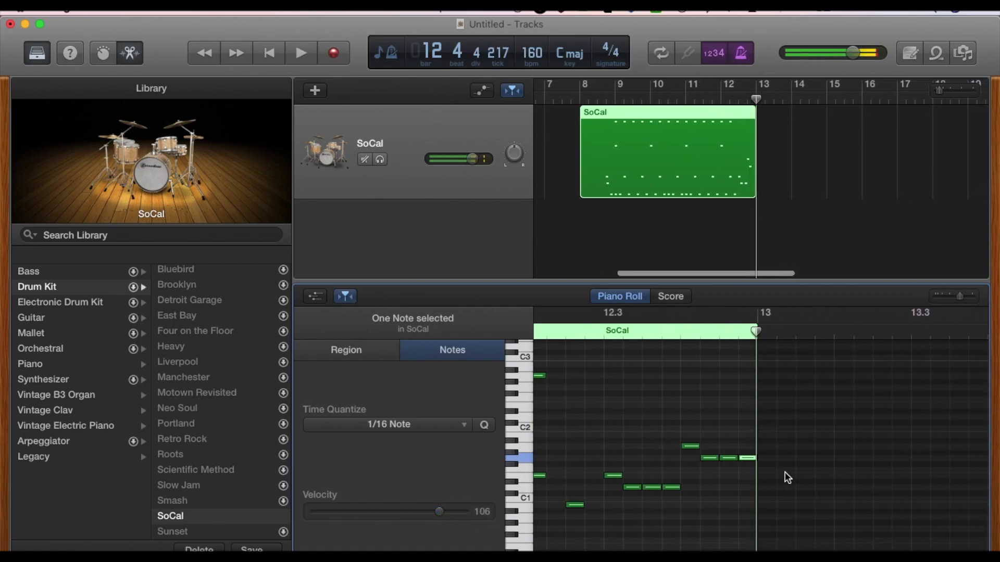
- Select the four notes of beat 12.4 and play back the fill at the end of bar 12
scroll(762, 473, "left", 2)
left_click_drag(701, 419, 767, 467)
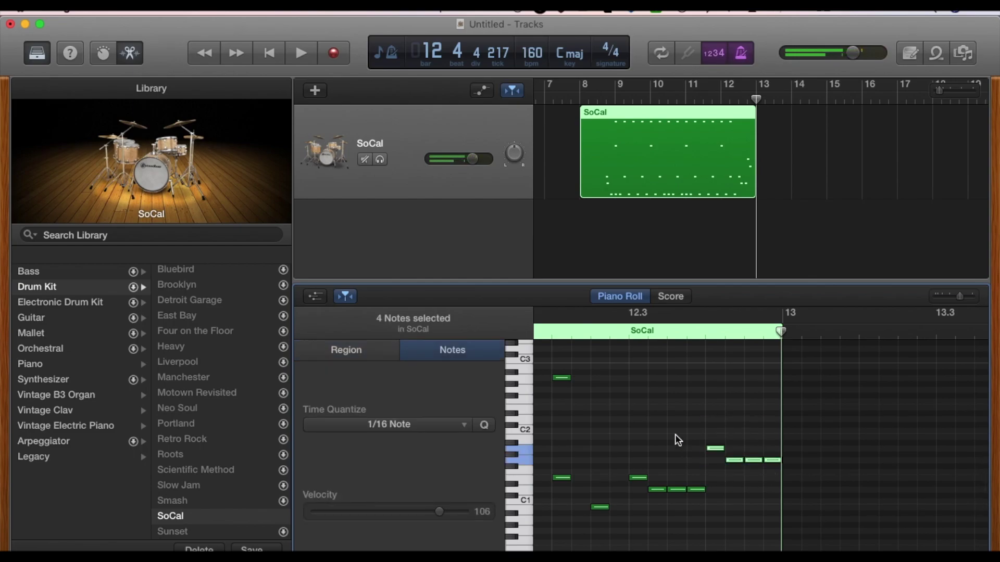
left_click(551, 334)
key("space")
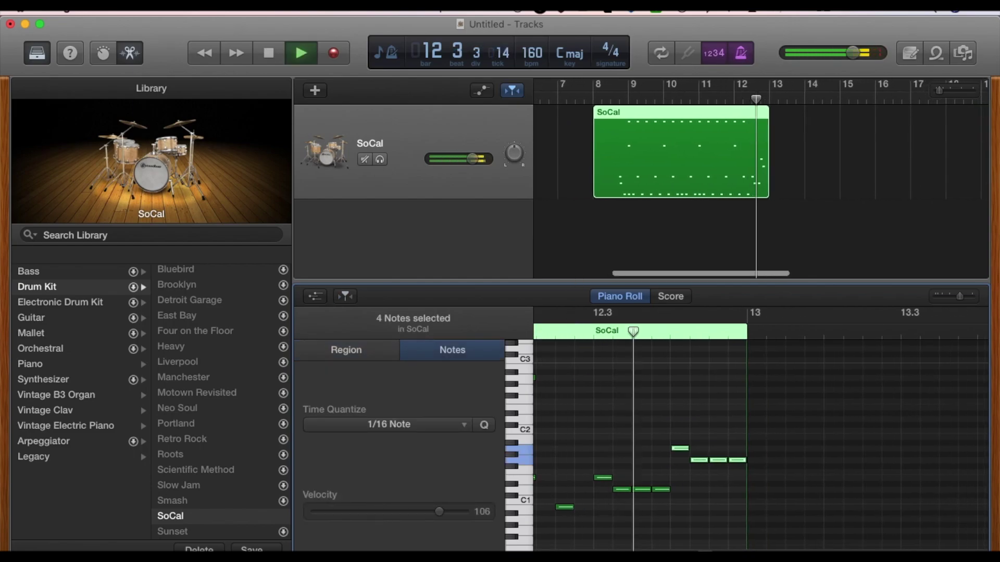
left_click(695, 419)
key("space")
- Copy all notes of bars 9 to 12 and paste them at the start of bar 13
left_click_drag(792, 393, 996, 525)
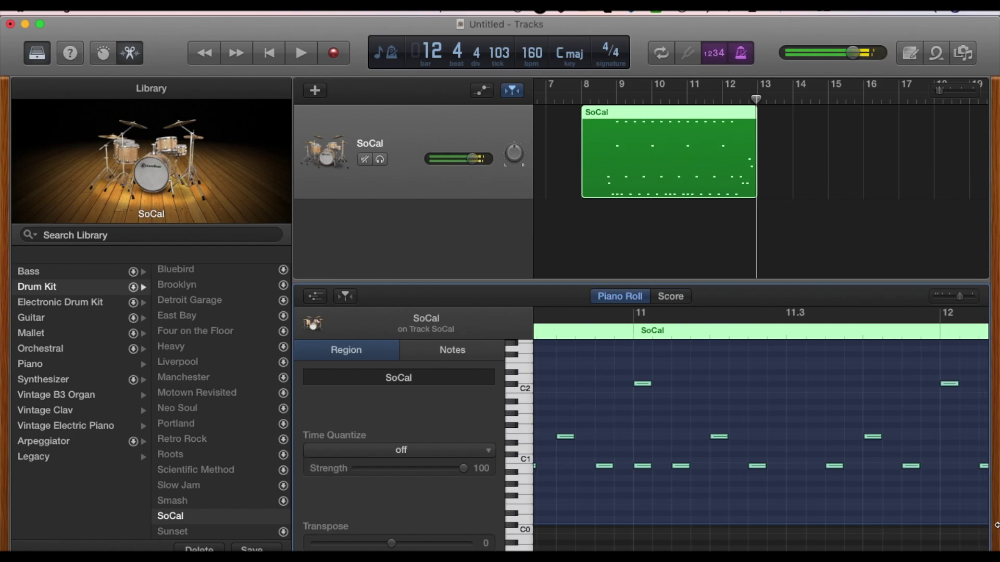
left_click_drag(995, 525, 996, 525)
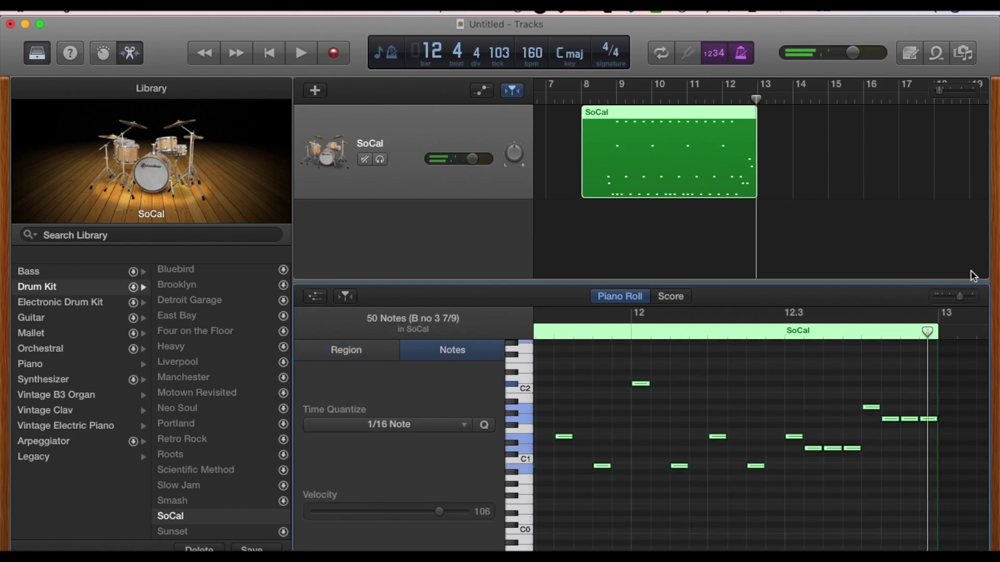
left_click_drag(962, 298, 957, 297)
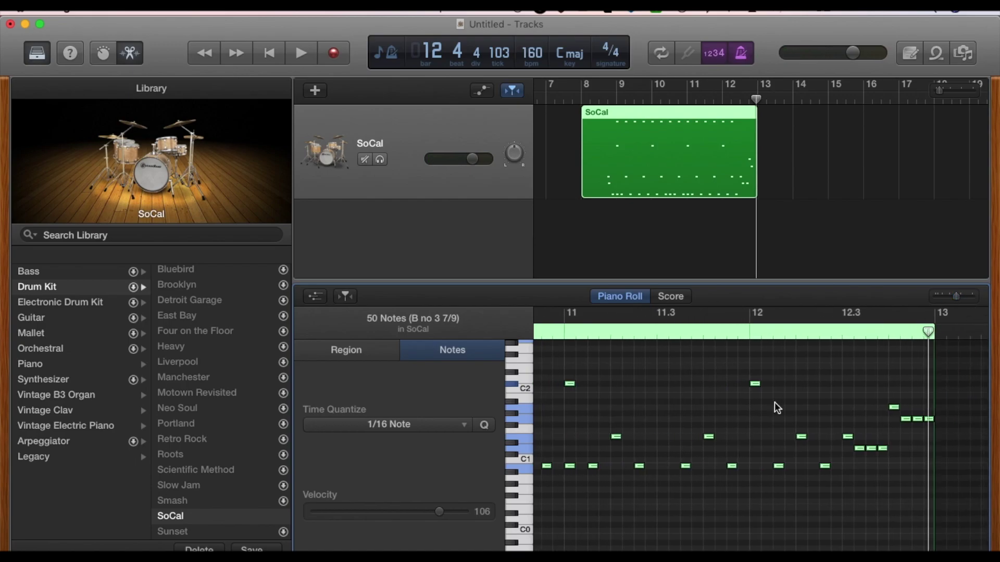
scroll(773, 402, "left", 10)
scroll(774, 402, "left", 3)
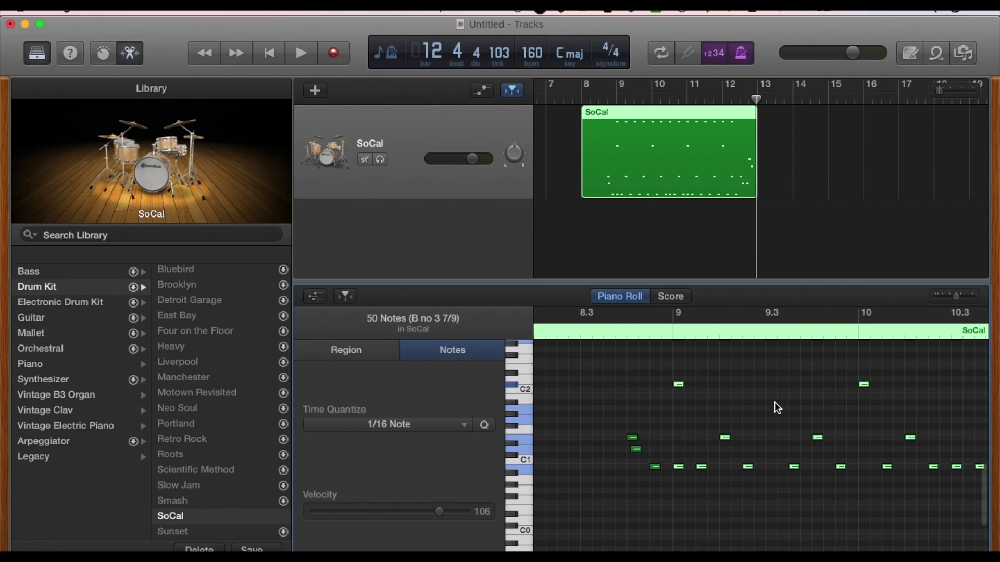
left_click(678, 384)
scroll(656, 389, "right", 10)
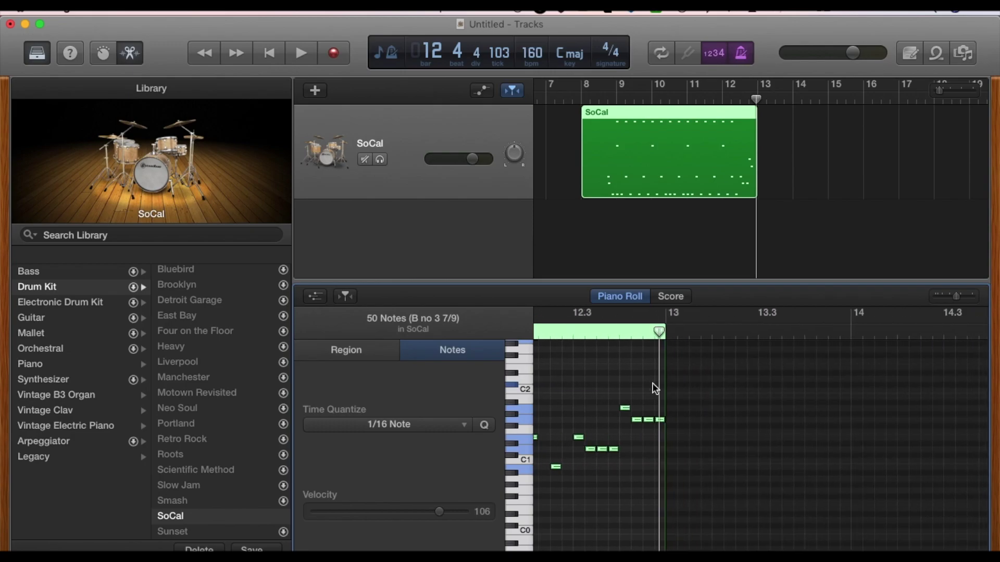
left_click(667, 332)
key("super+v")
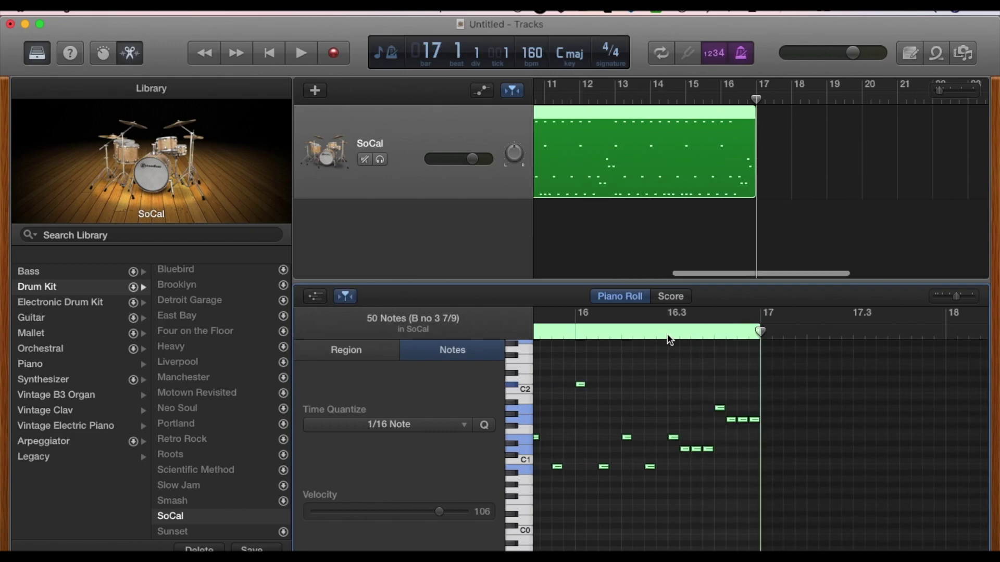
scroll(667, 338, "left", 10)
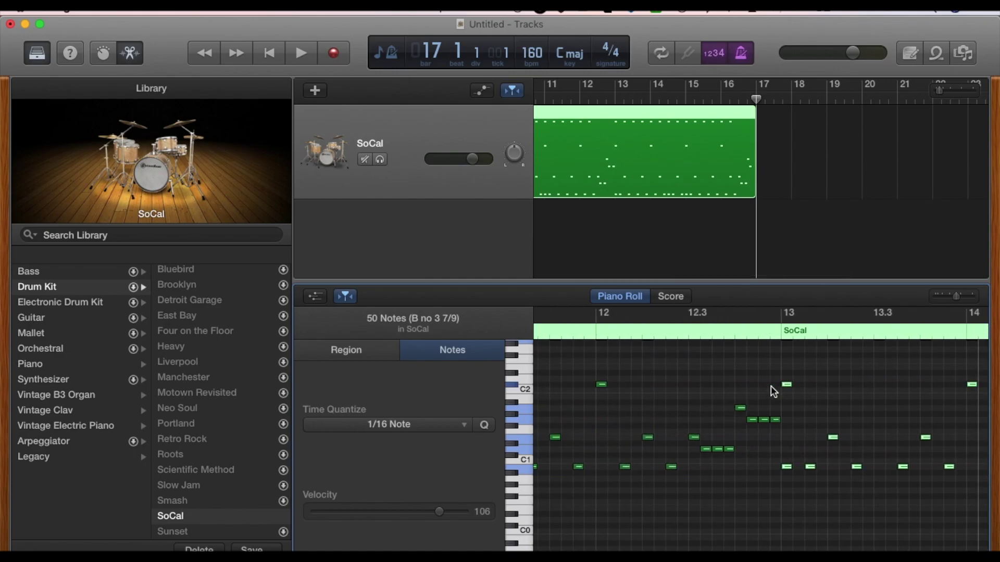
- Play back the pasted phrase from bar 12 and again from just before bar 15, and select the bar 16 notes with the fill
left_click(596, 332)
key("space")
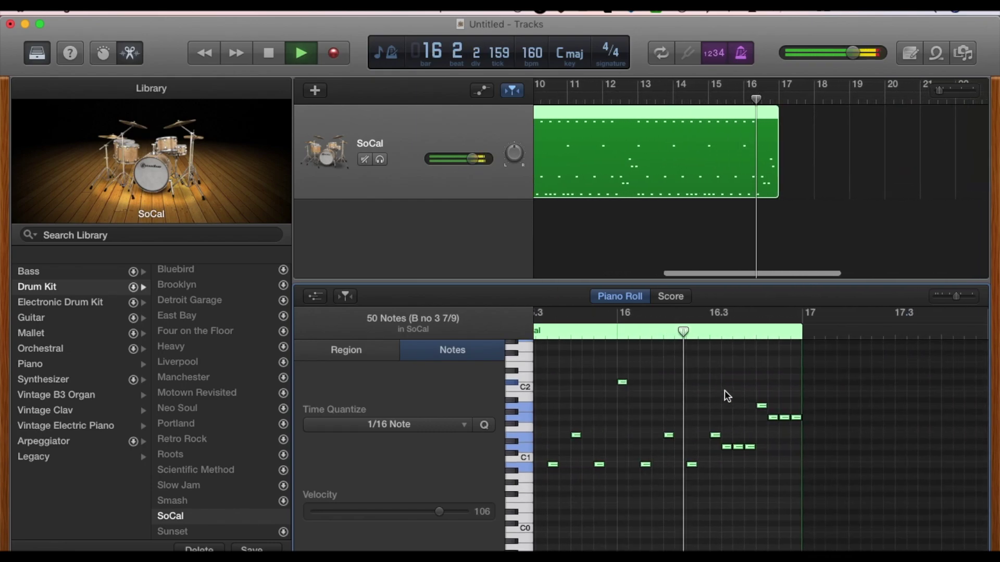
key("space")
scroll(628, 360, "left", 10)
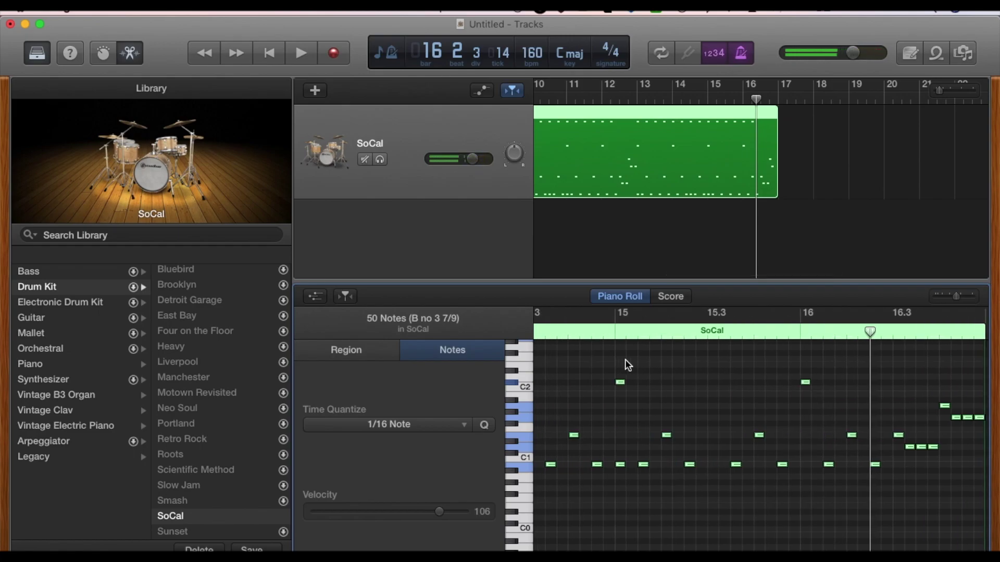
left_click(567, 332)
key("space")
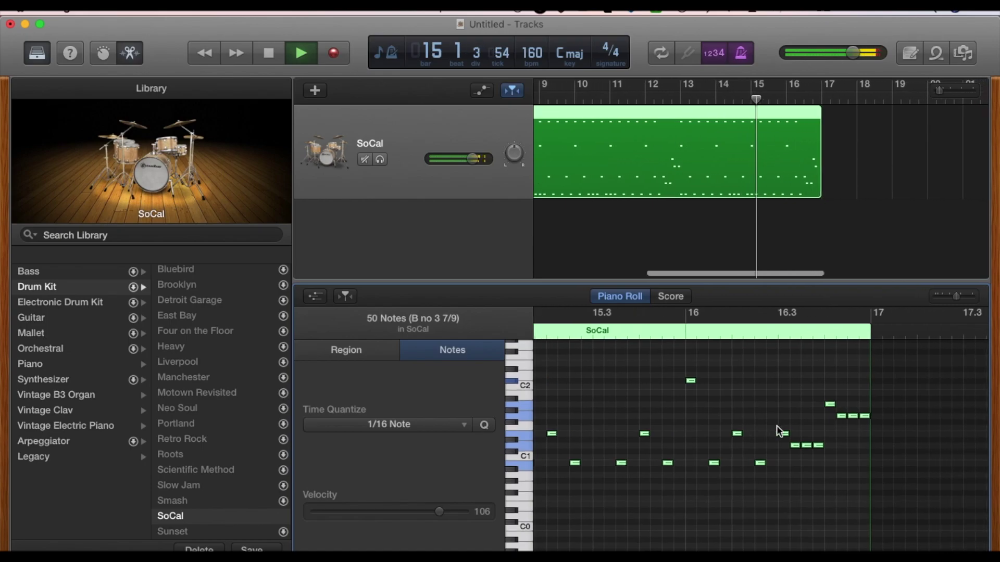
key("space")
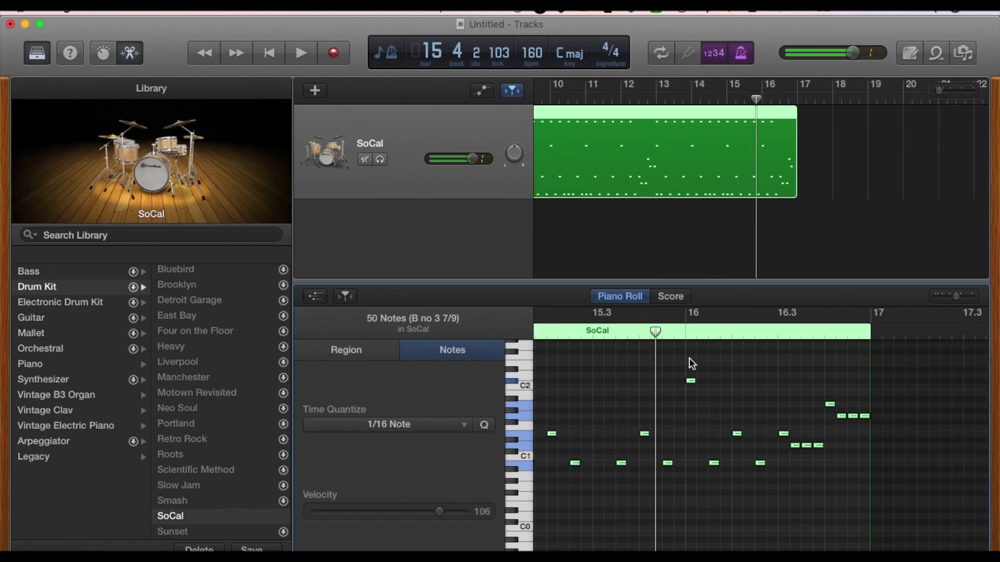
left_click_drag(689, 358, 894, 491)
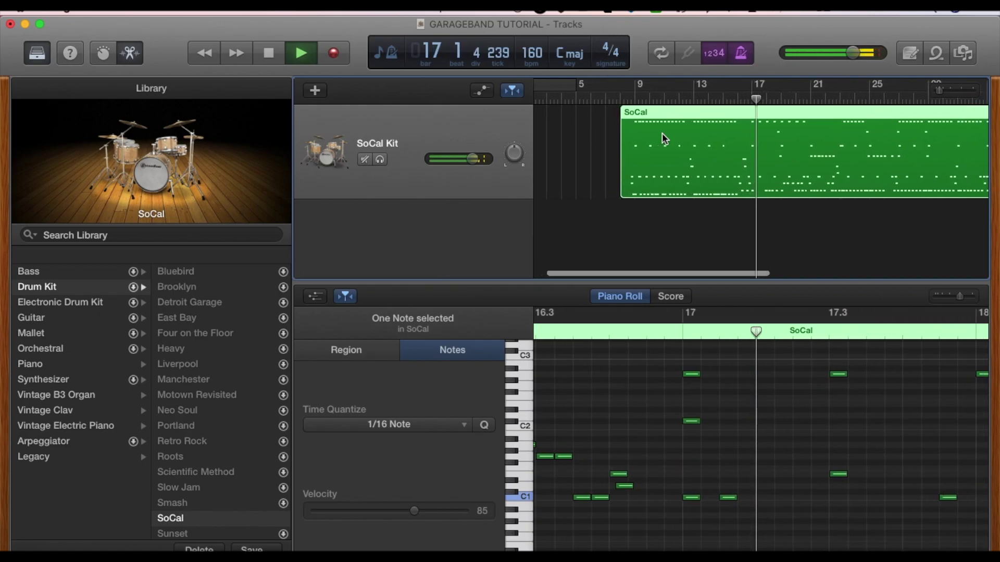
- In the GARAGEBAND TUTORIAL project, stop playback, view the SoCal Kit track's EQ and return to its kit mix controls
key("space")
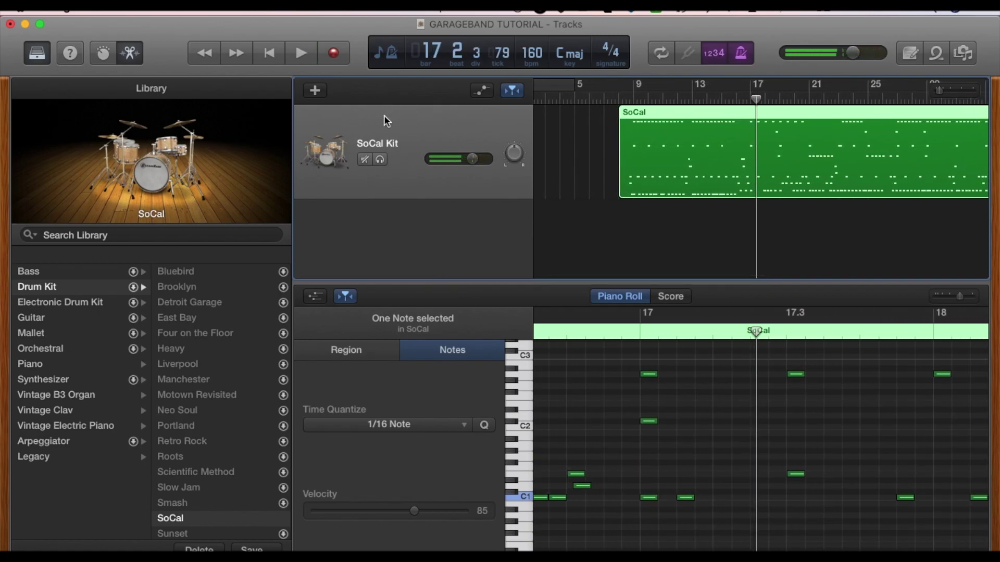
left_click(104, 54)
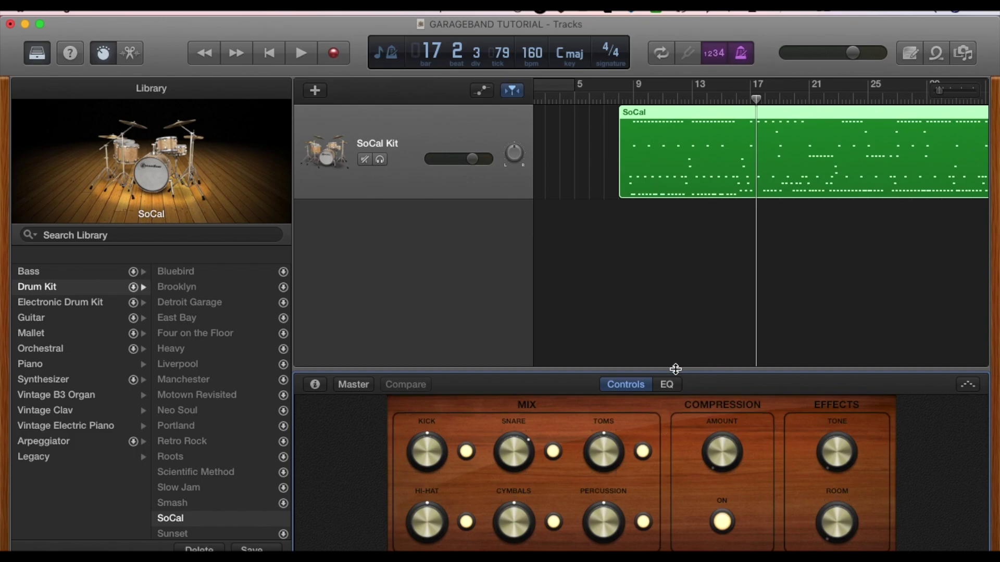
left_click(668, 386)
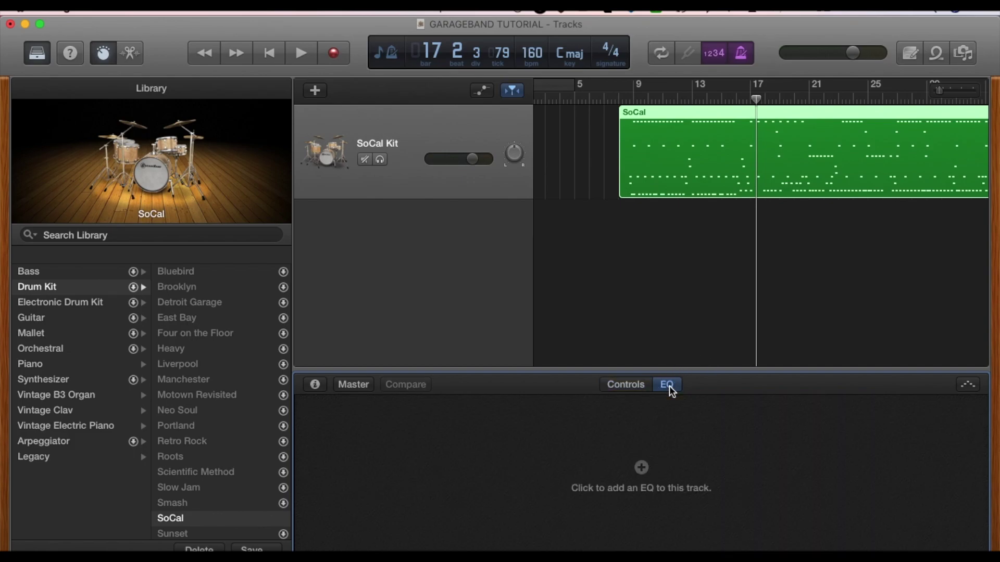
left_click(640, 385)
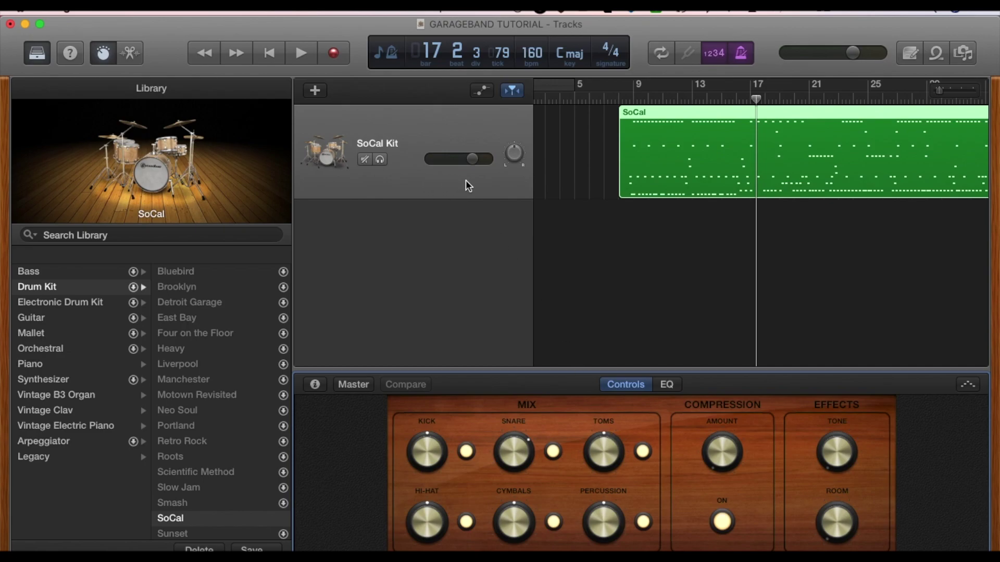
- Duplicate the SoCal Kit track and rename the original KICK and the copy SNARE
scroll(642, 203, "right", 8)
scroll(642, 202, "left", 5)
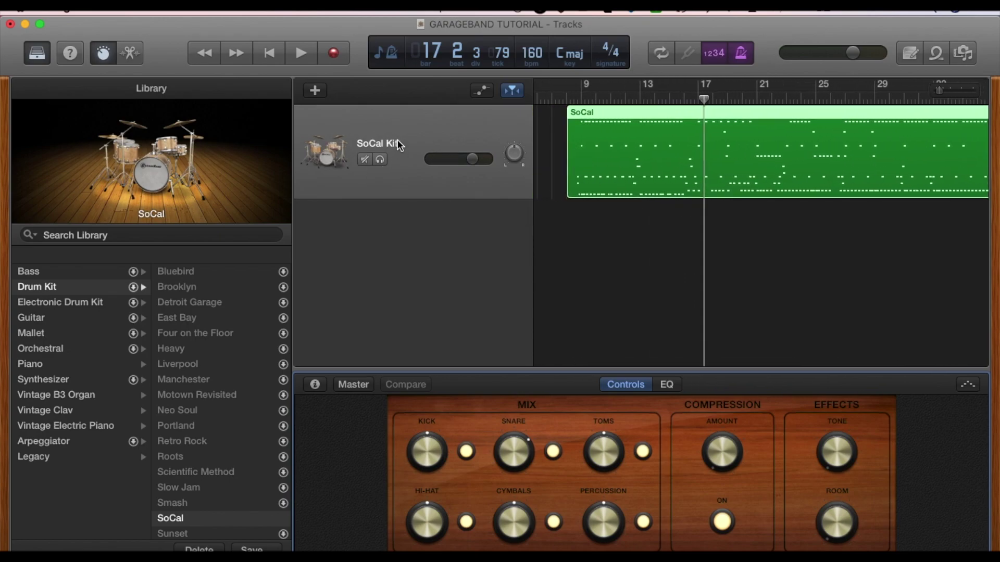
left_click(413, 133)
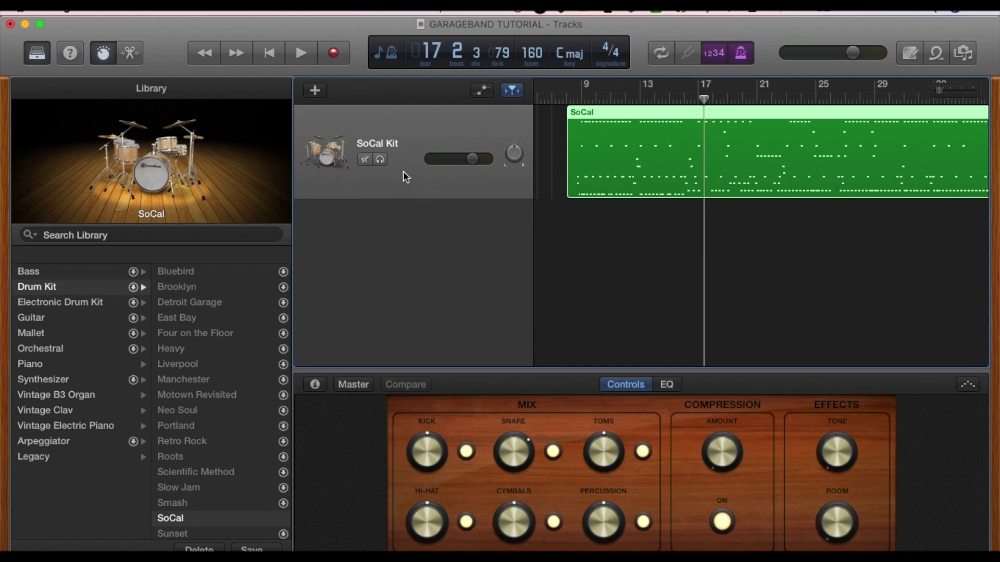
key("super+d")
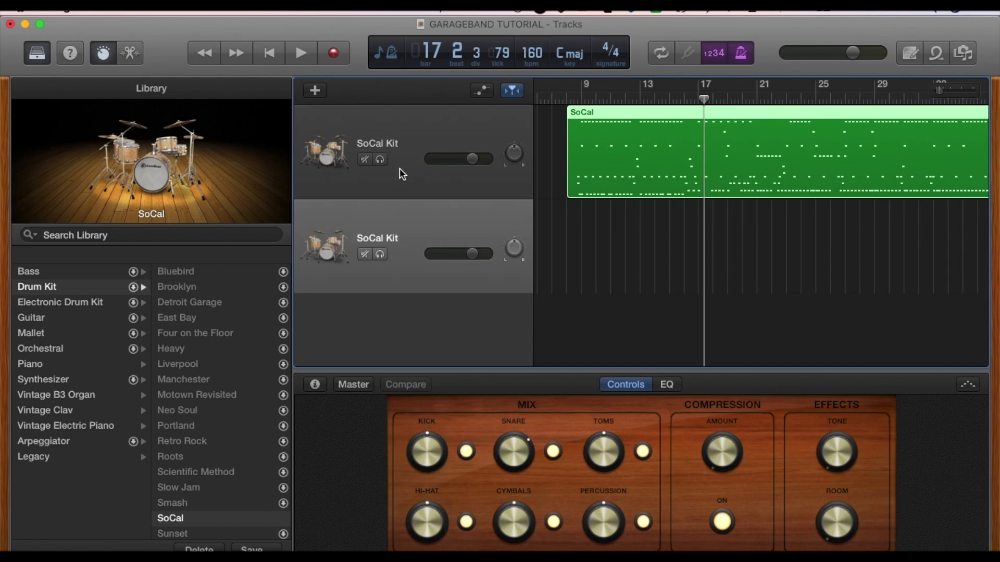
left_click(406, 148)
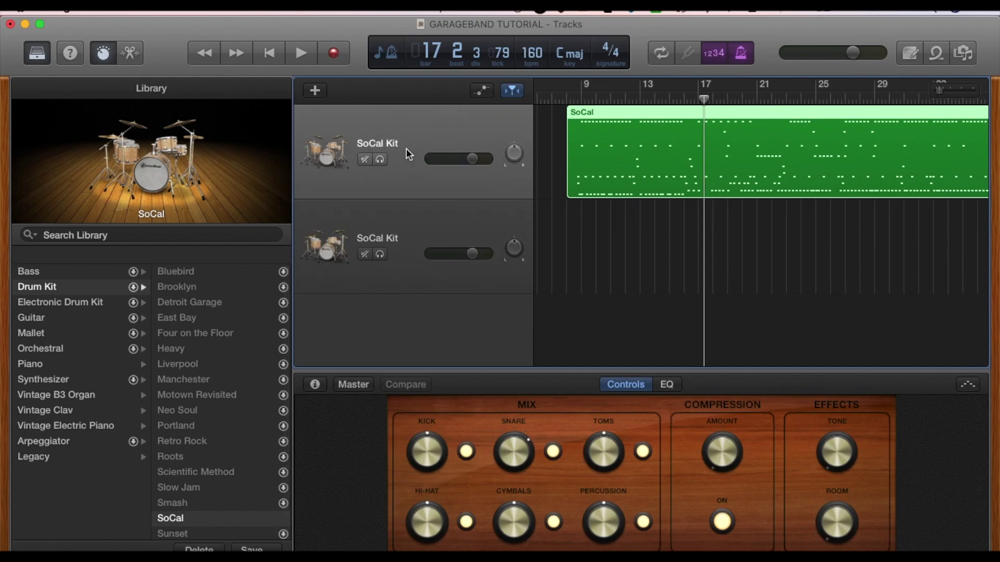
double_click(393, 145)
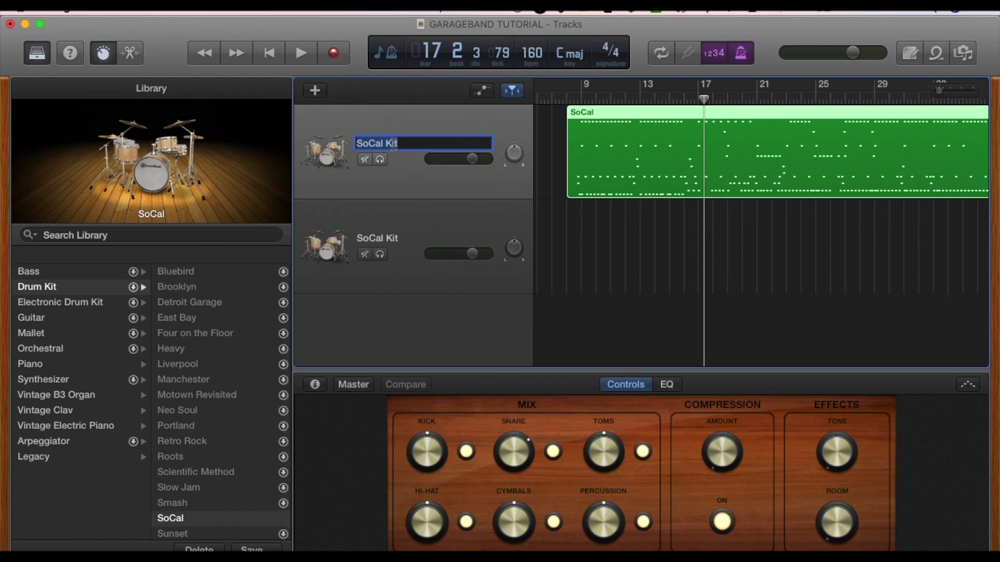
type("KICK")
key("Return")
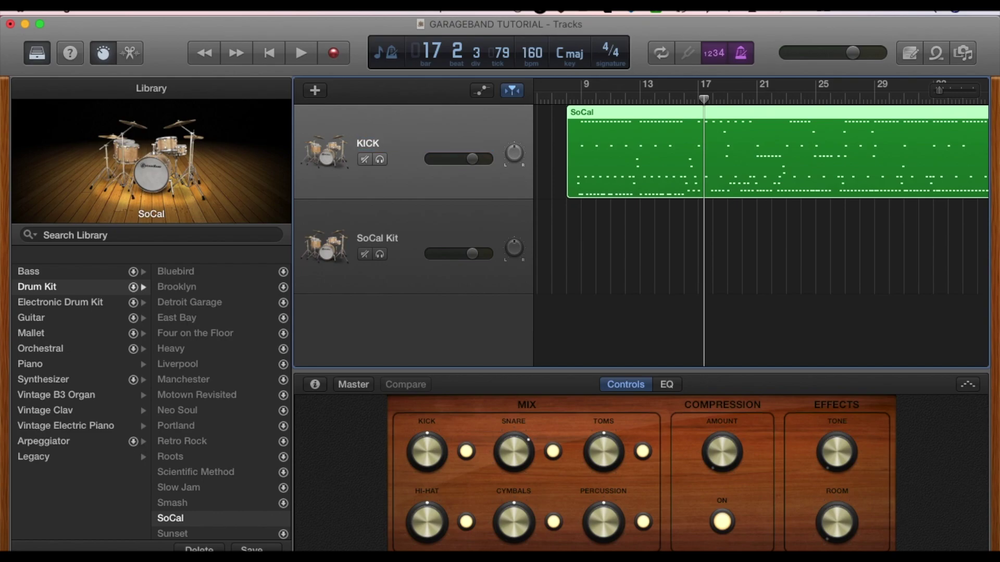
double_click(383, 239)
type("SNARE")
key("Return")
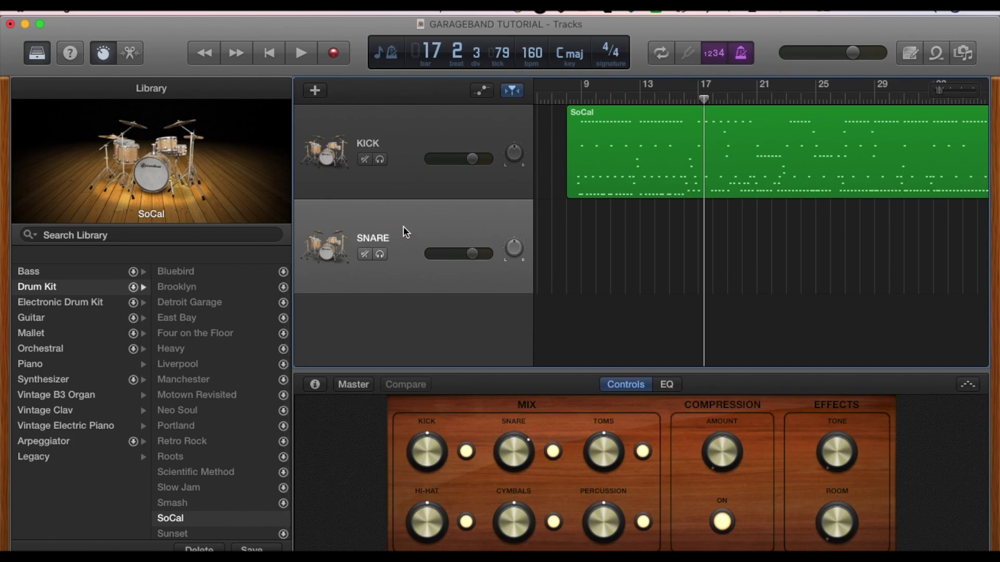
- Duplicate the SNARE track and rename the new copy TOMS
key("super+d")
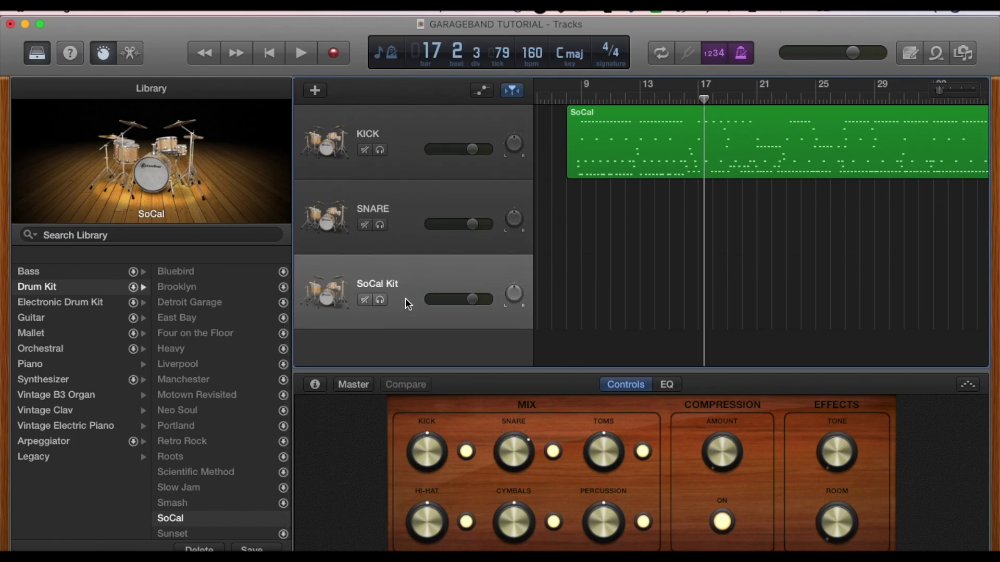
double_click(379, 283)
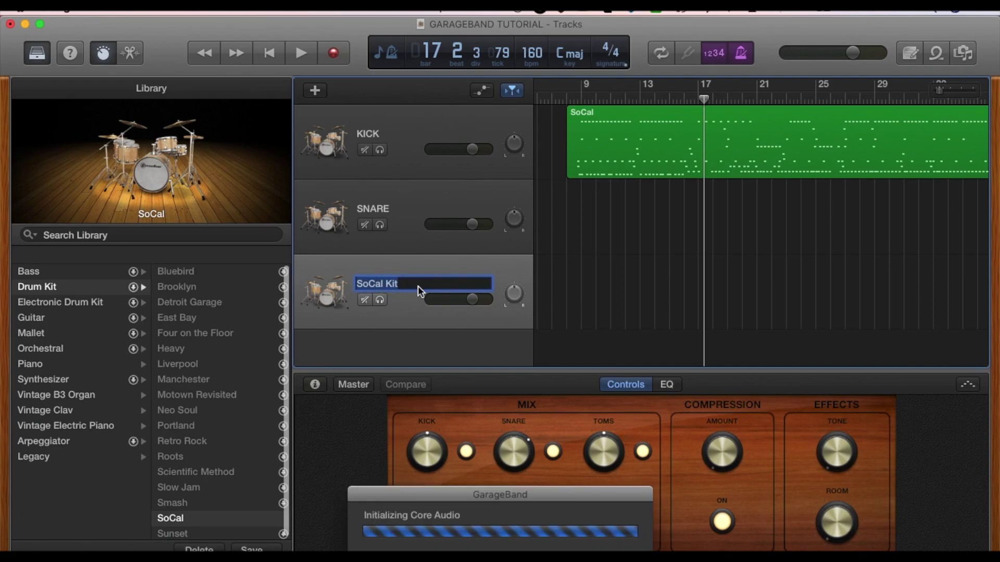
type("TOMS")
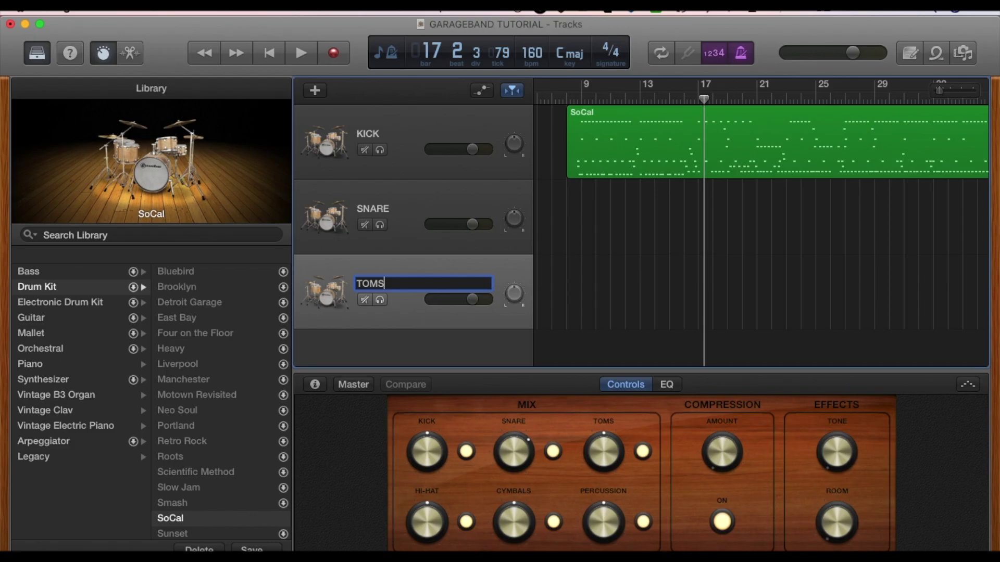
key("Return")
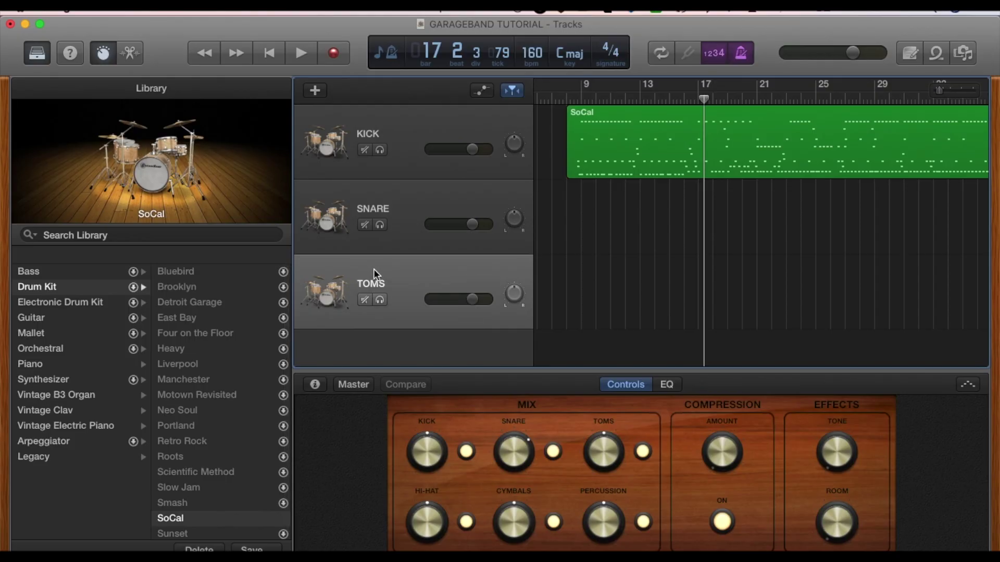
- Duplicate the TOMS track and rename the new copy CYMBALS
key("super+d")
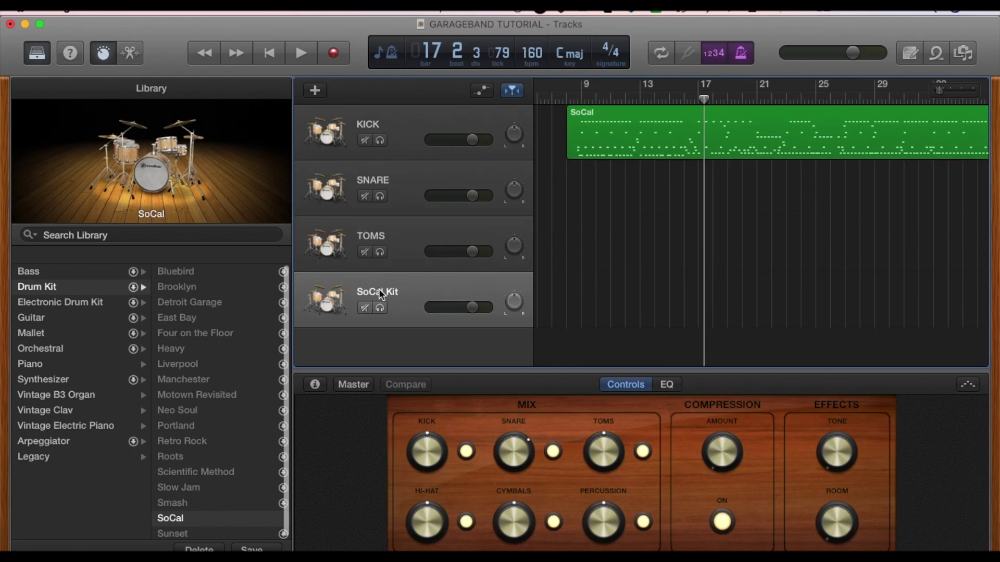
double_click(380, 292)
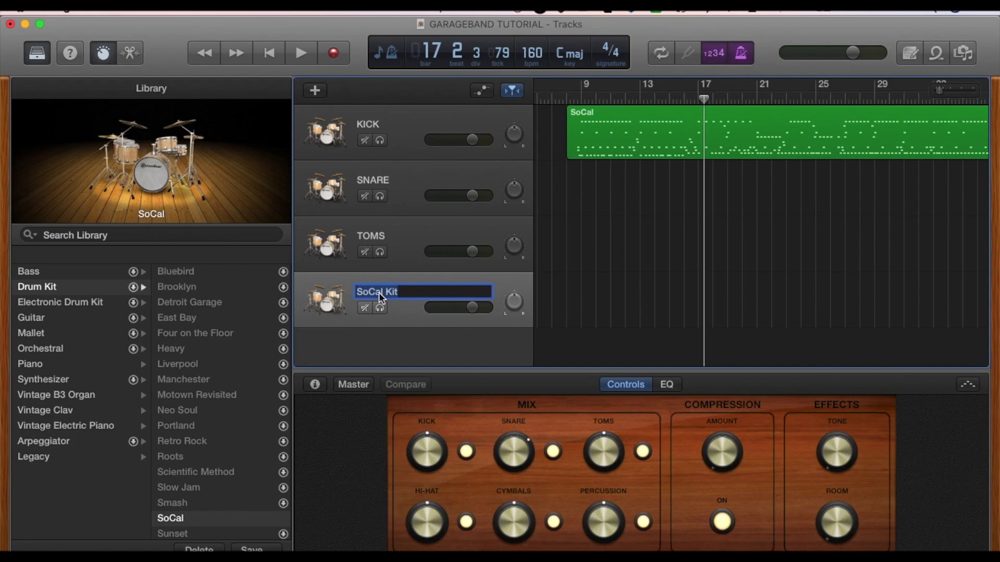
type("CYM")
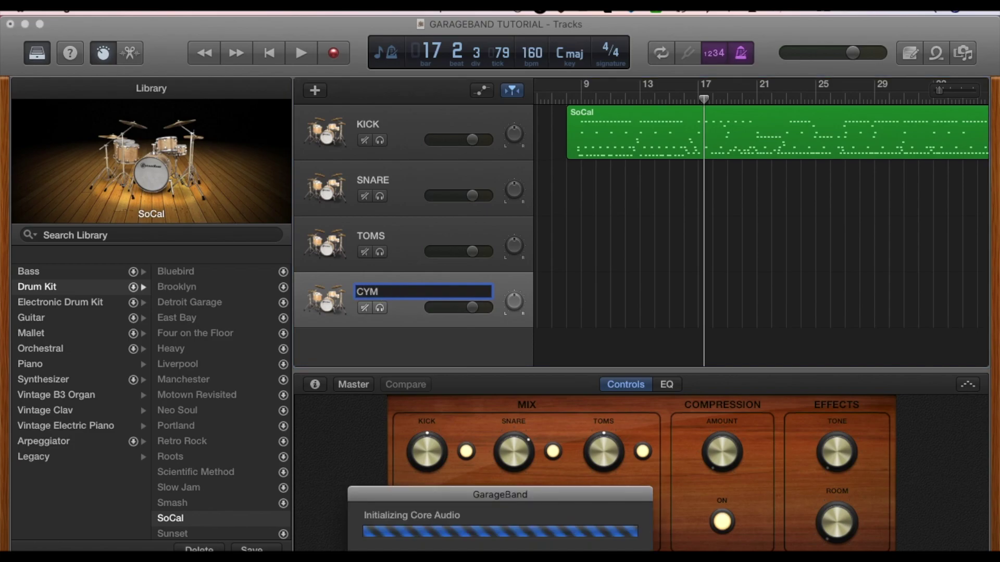
type("BALS")
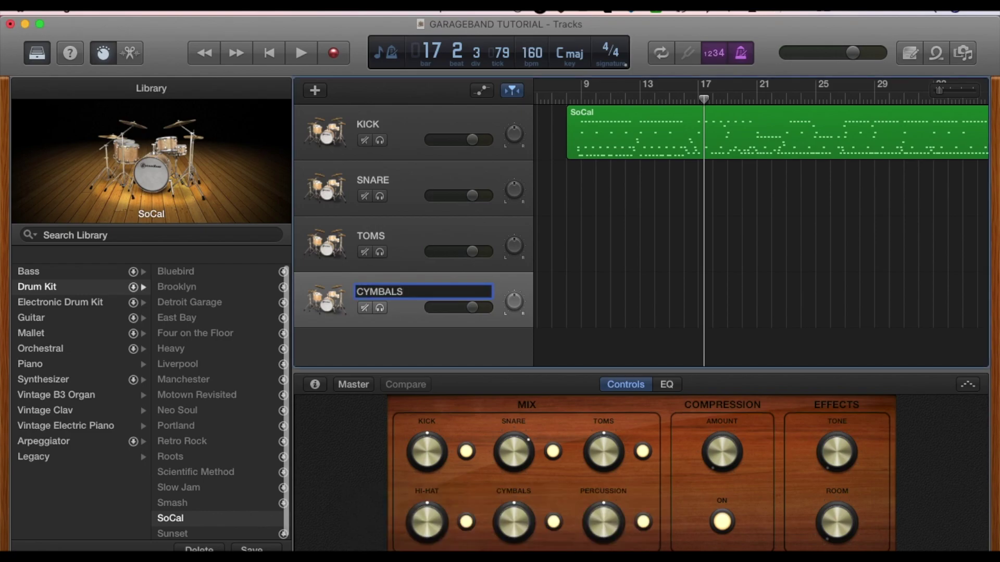
key("Return")
- Isolate the kick in the KICK track's kit mix by switching off the other pieces, including snare, toms and cymbals
left_click(396, 125)
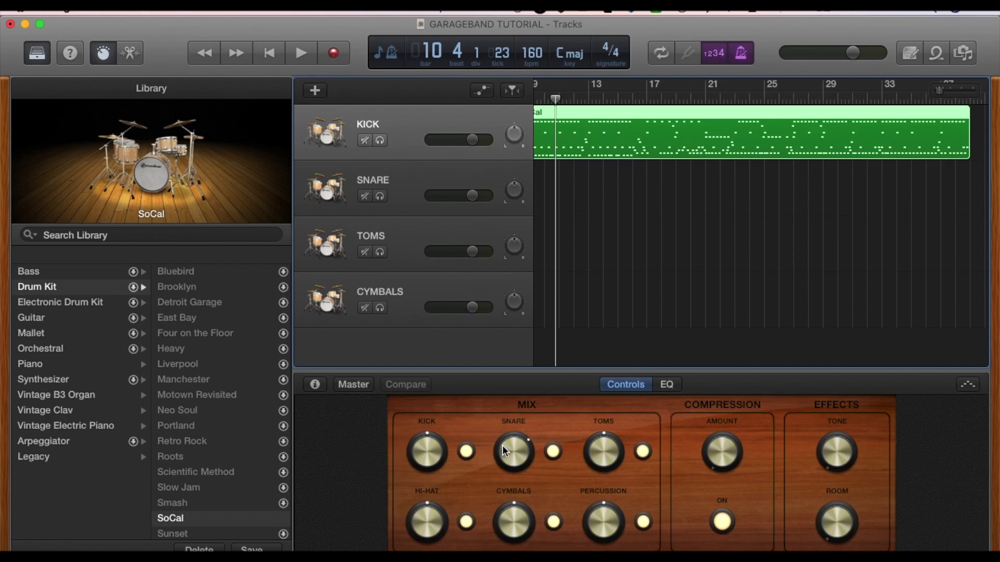
left_click(553, 452)
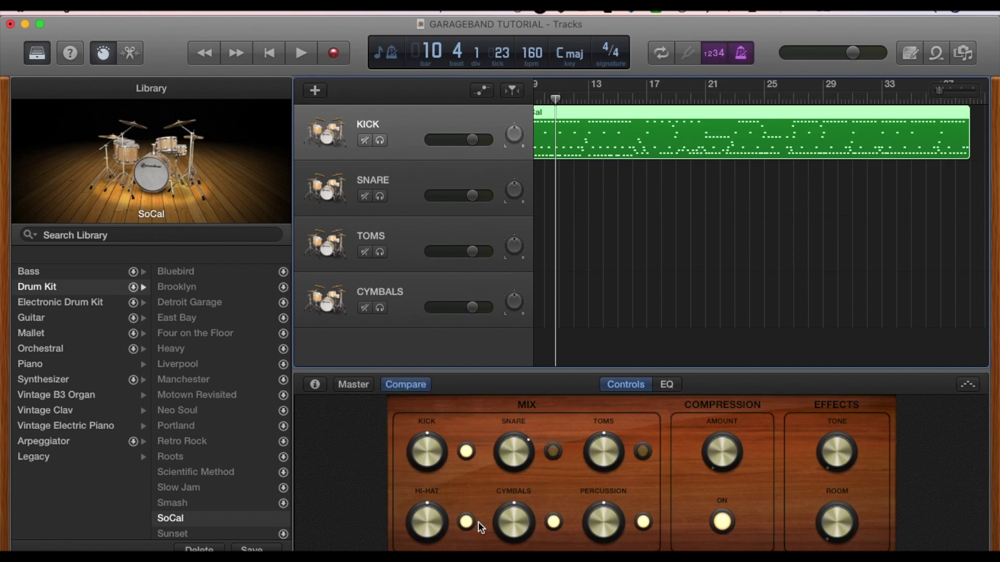
left_click(554, 521)
- On the SNARE track, switch off kick, toms, hi-hat, cymbals and percussion in the kit mix, leaving only the snare on
left_click(404, 179)
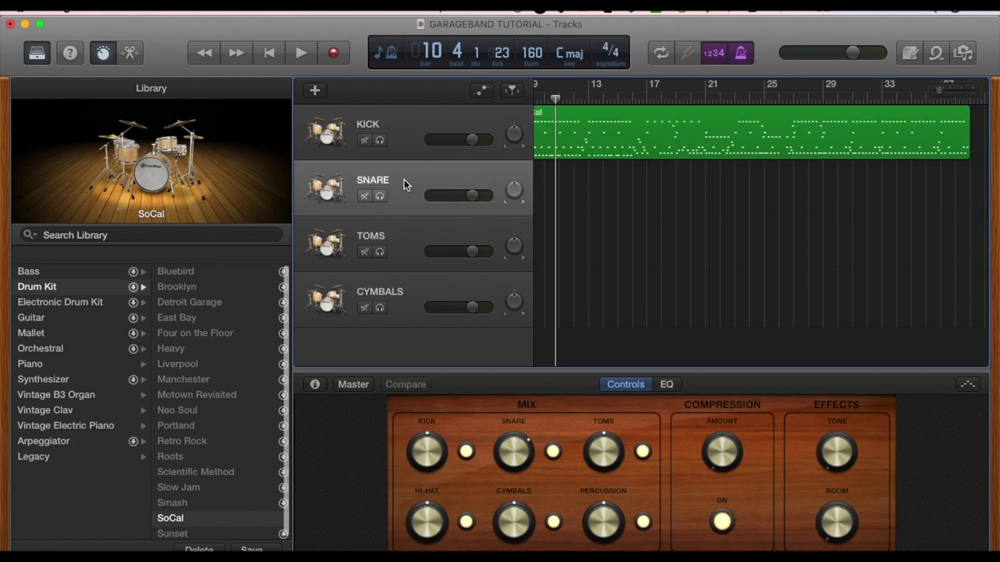
left_click(466, 452)
left_click(642, 452)
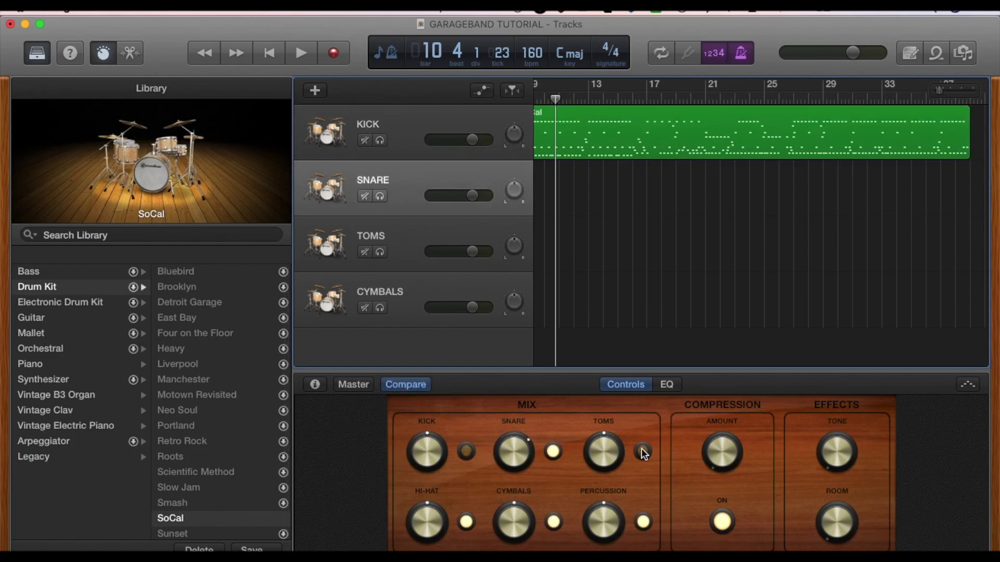
left_click(643, 522)
left_click(553, 522)
scroll(583, 190, "left", 3)
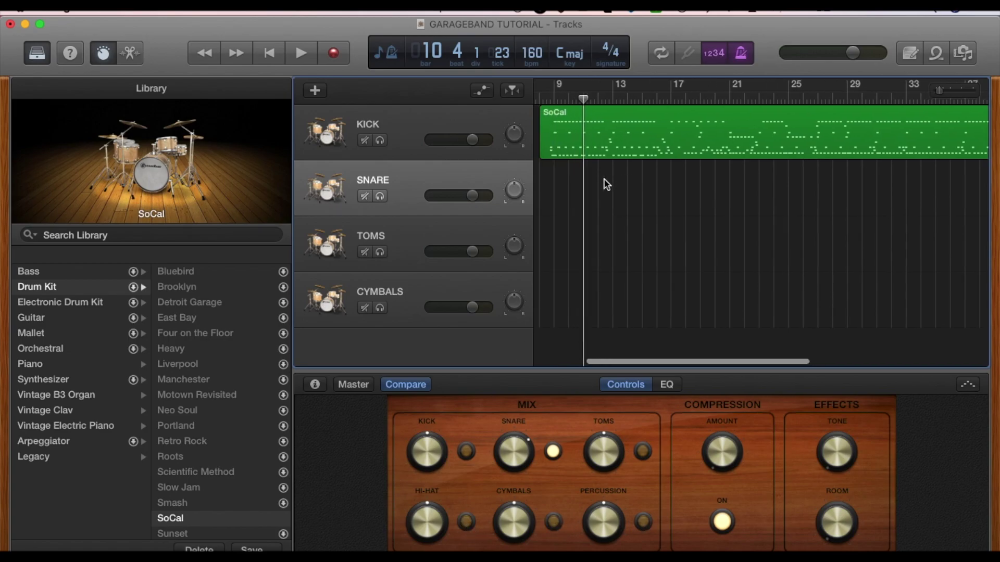
- On the TOMS track, switch off kick, snare, hi-hat, cymbals and percussion in the kit mix, leaving only the toms on
left_click(446, 225)
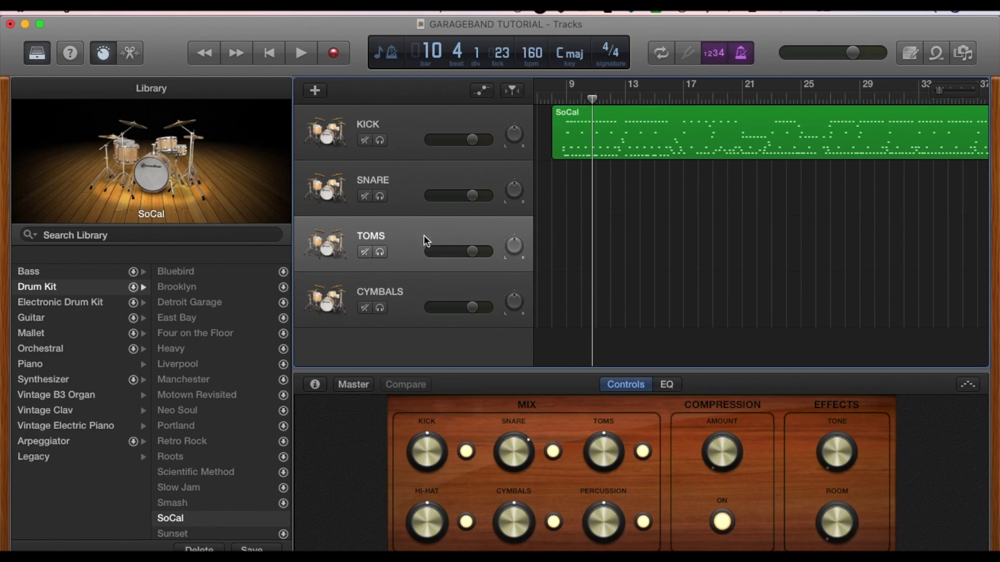
left_click(467, 451)
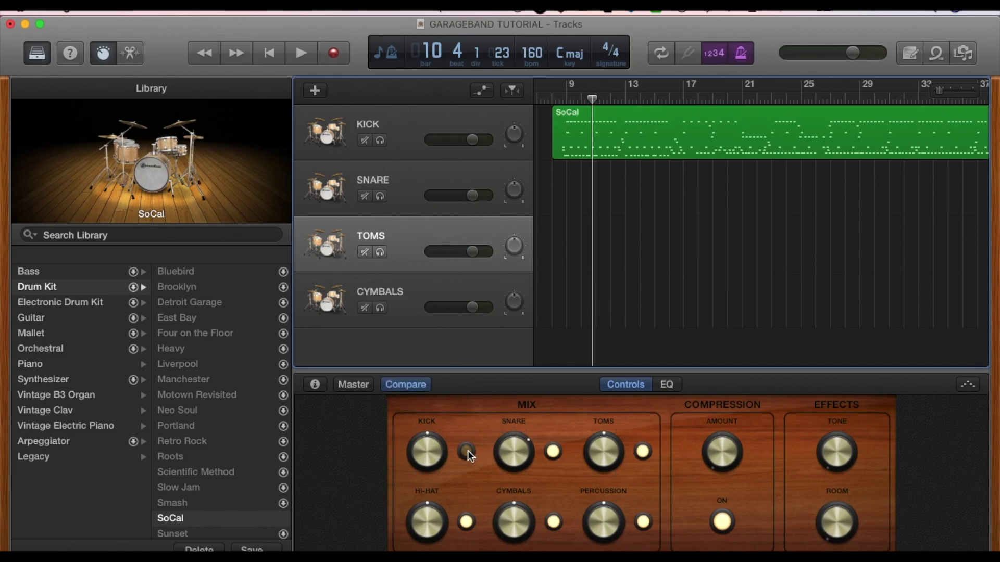
left_click(556, 520)
left_click(466, 523)
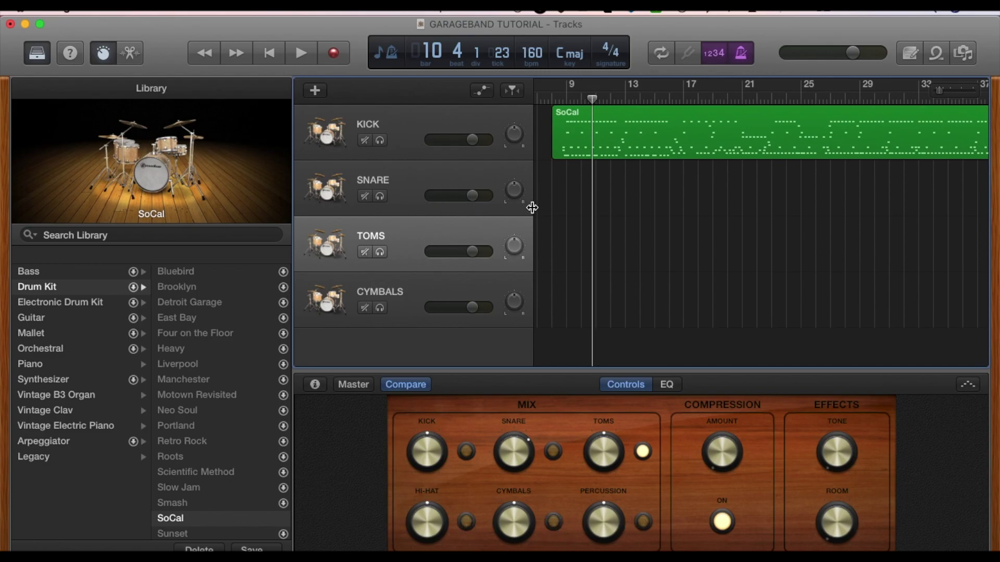
- Leave only the cymbals switched on in the CYMBALS track's kit mix, and select the SoCal region on the KICK track
left_click(423, 280)
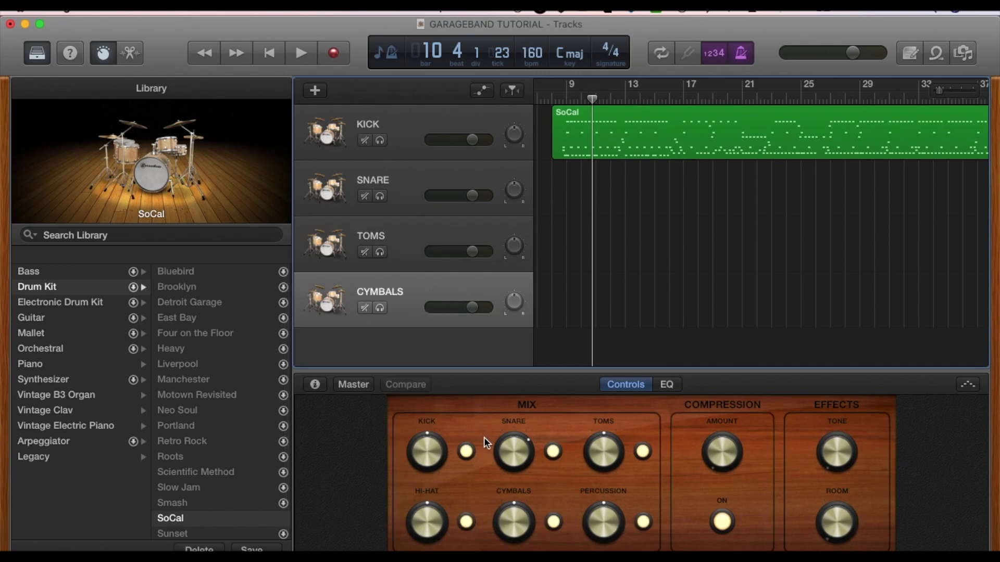
left_click(466, 452)
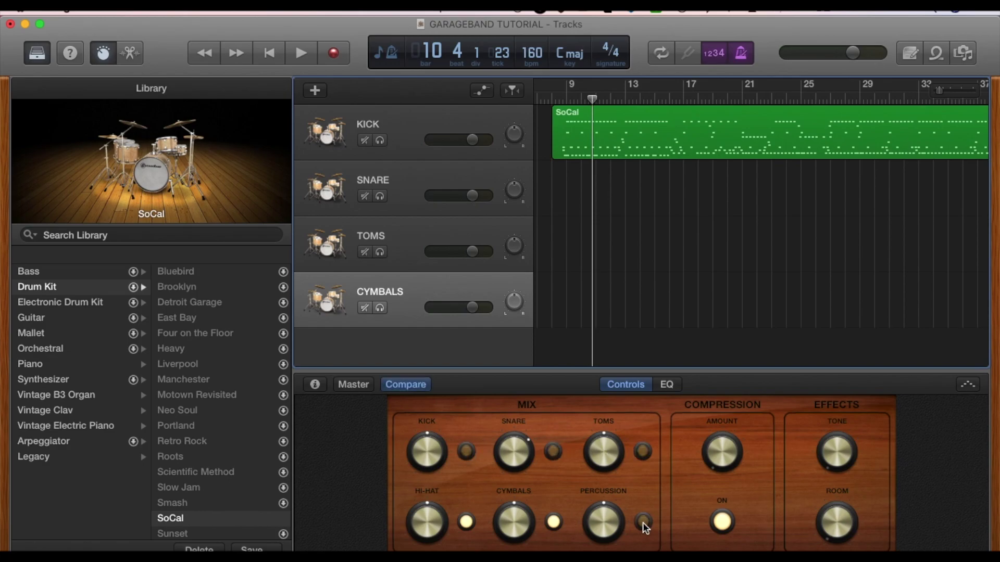
left_click(622, 156)
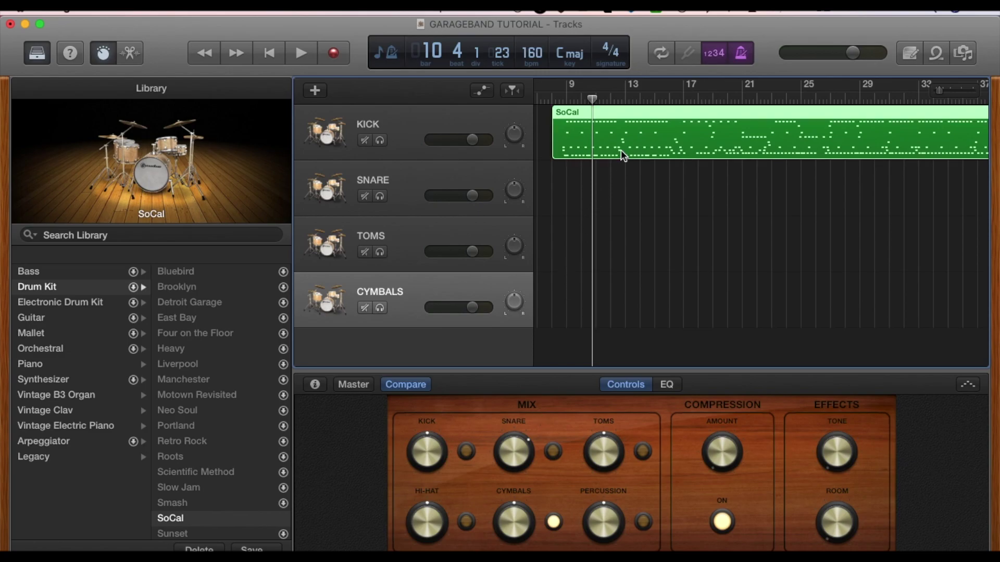
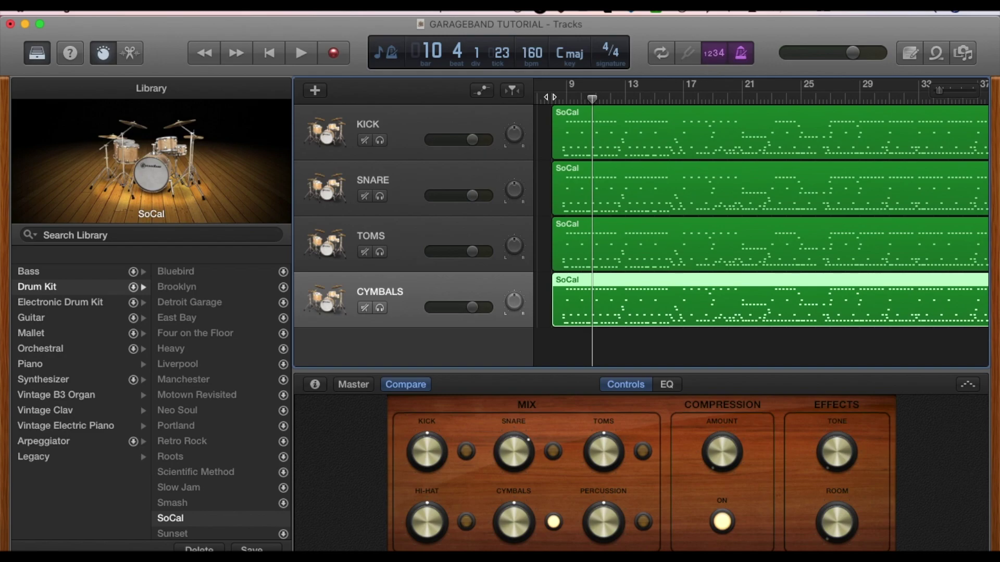
- Play back all four SoCal drum tracks together from around bar 8, then stop and move the playhead to bar 12
key("space")
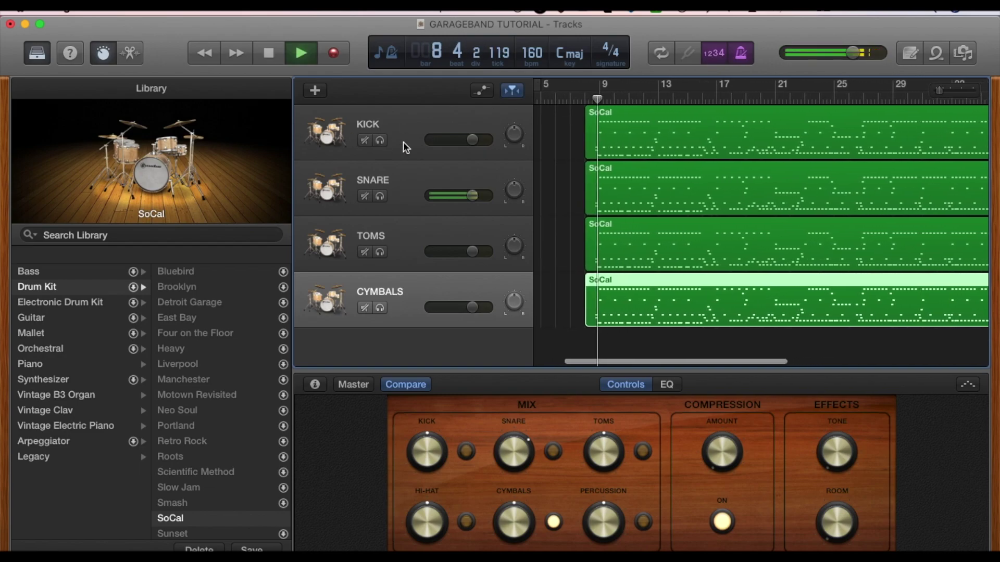
key("space")
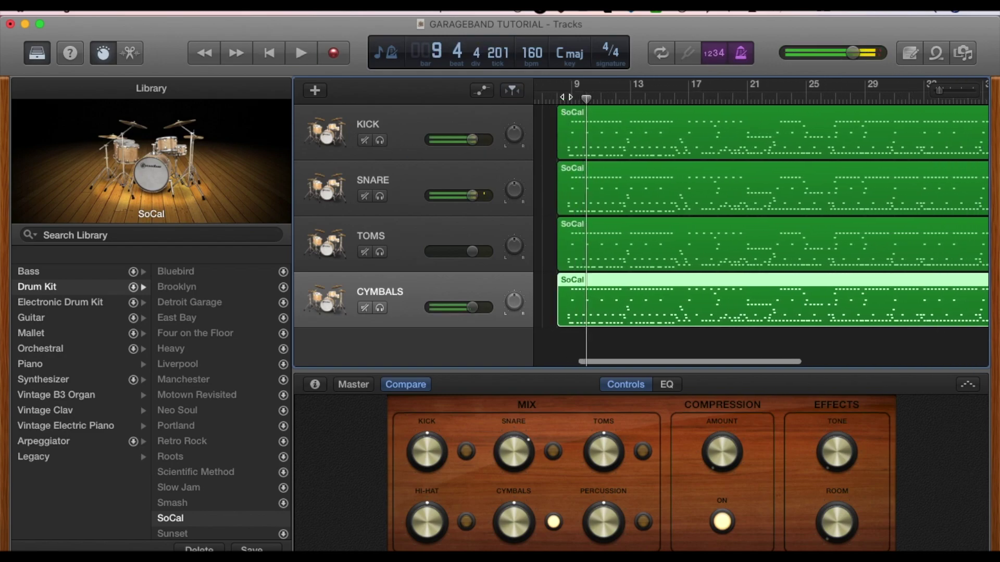
key("space")
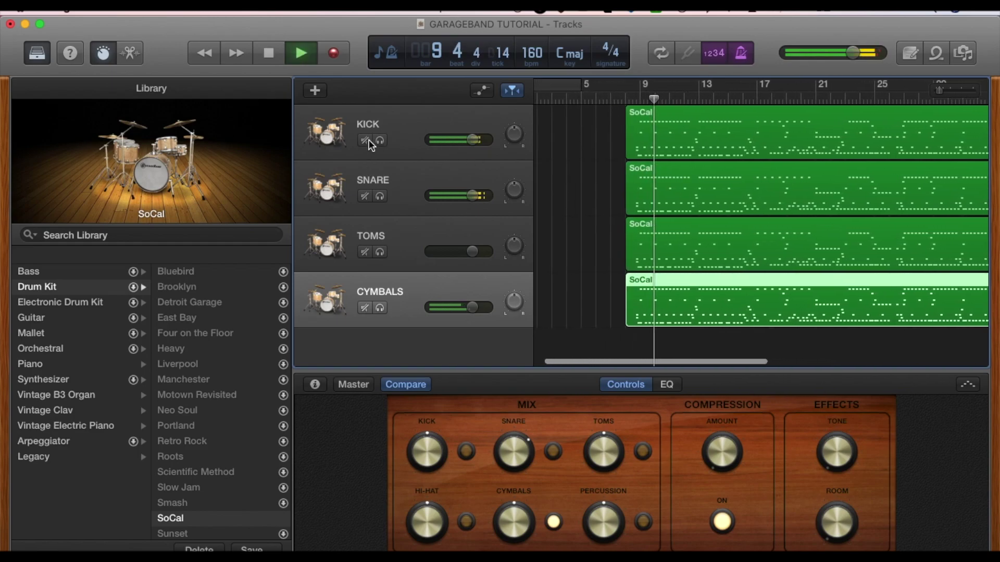
key("space")
key("period")
key("period")
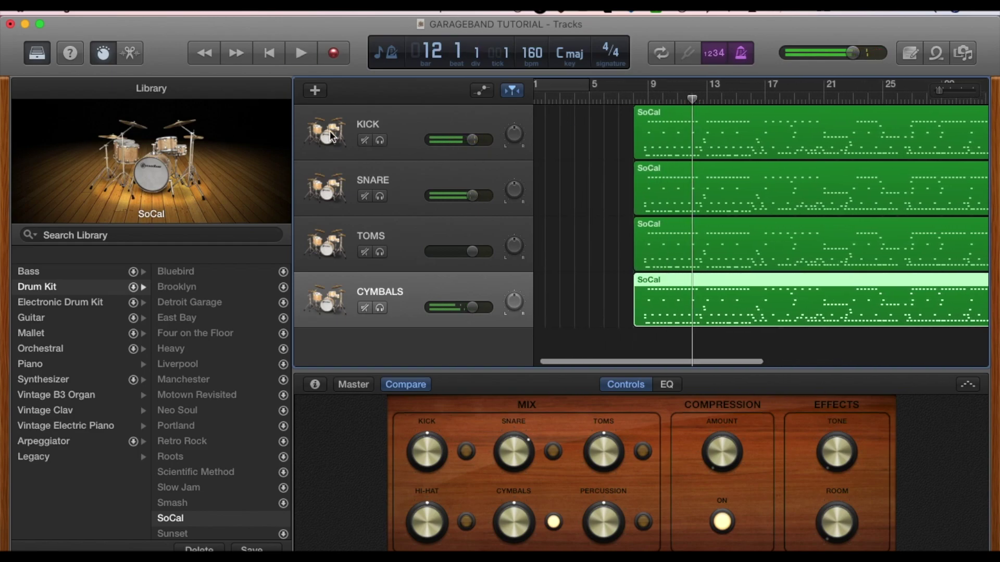
- Solo the KICK track and play it from bar 12 to check the isolated kick
left_click(380, 141)
key("period")
key("period")
key("period")
key("period")
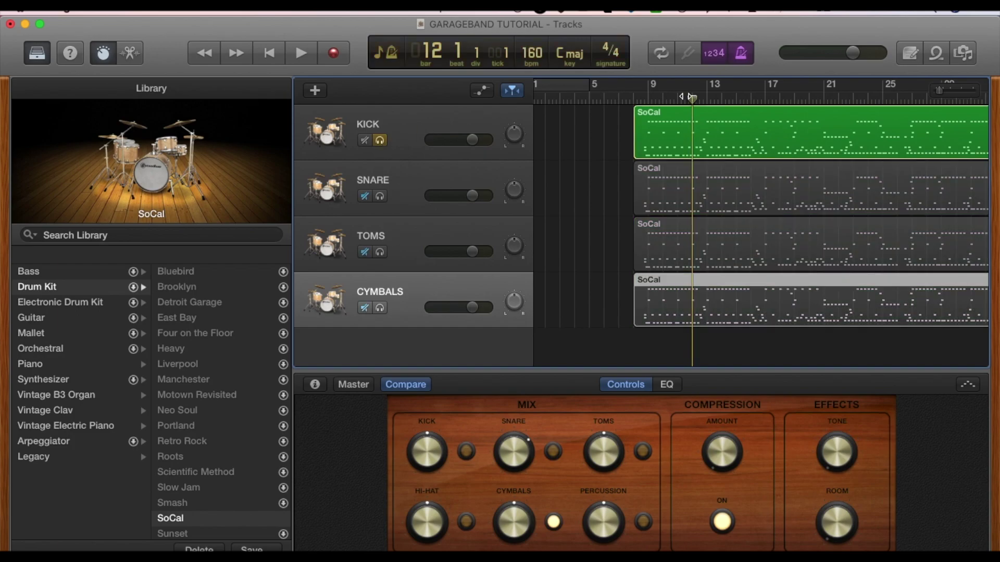
key("space")
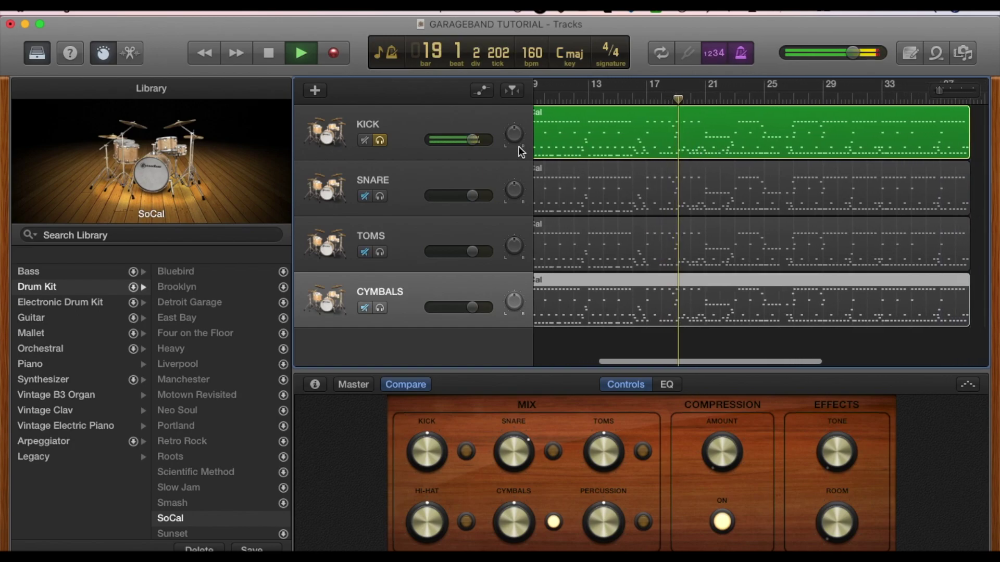
- Solo the SNARE, TOMS and CYMBALS tracks in turn to hear each alone, then clear the solo and stop playback
left_click(380, 137)
left_click(382, 200)
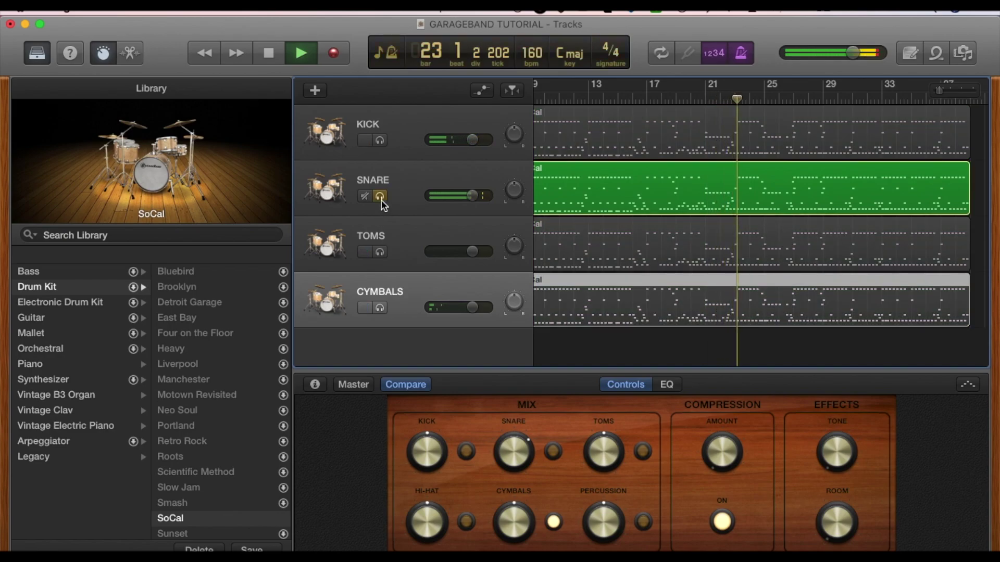
left_click(380, 197)
left_click(380, 251)
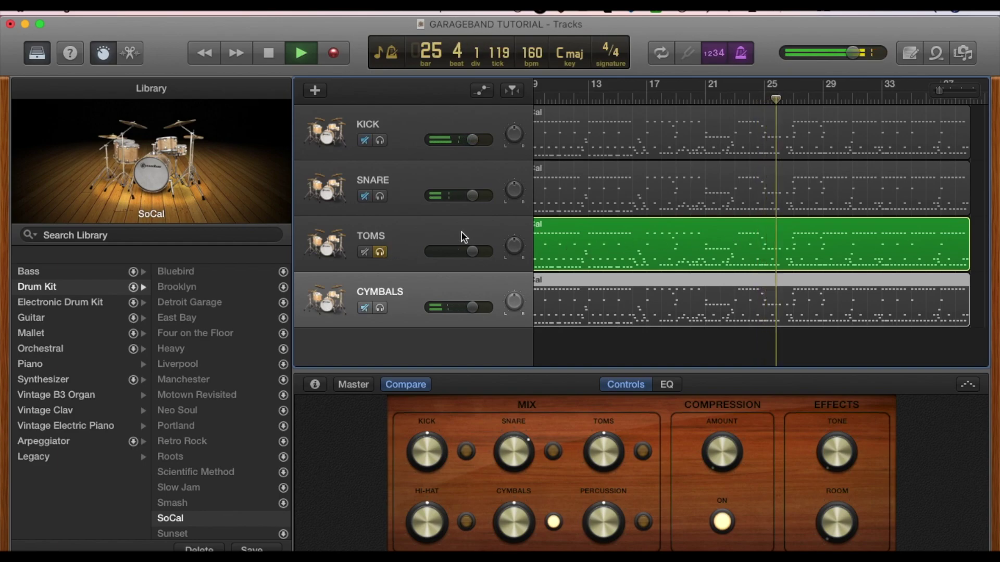
left_click(379, 251)
left_click(382, 307)
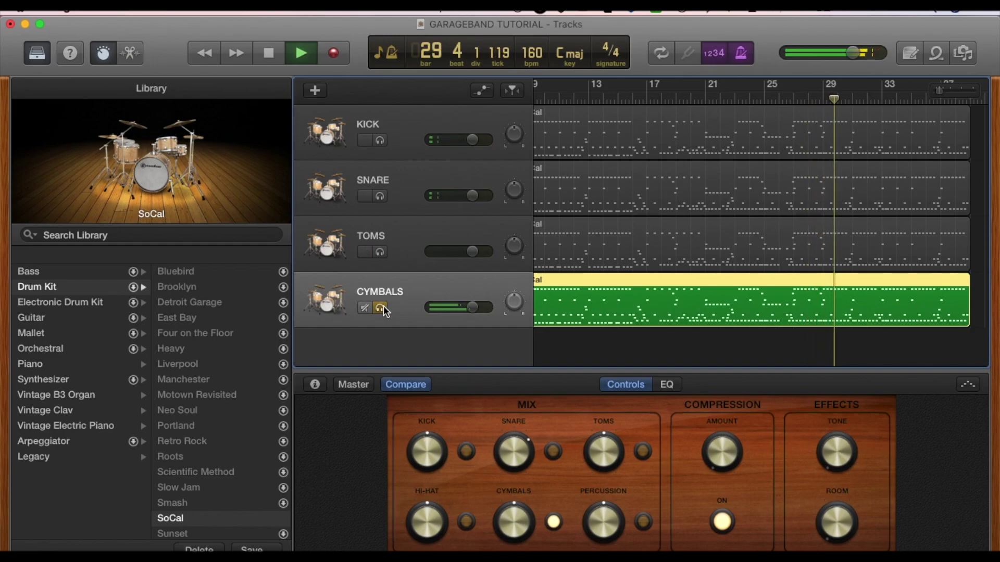
left_click(382, 308)
key("space")
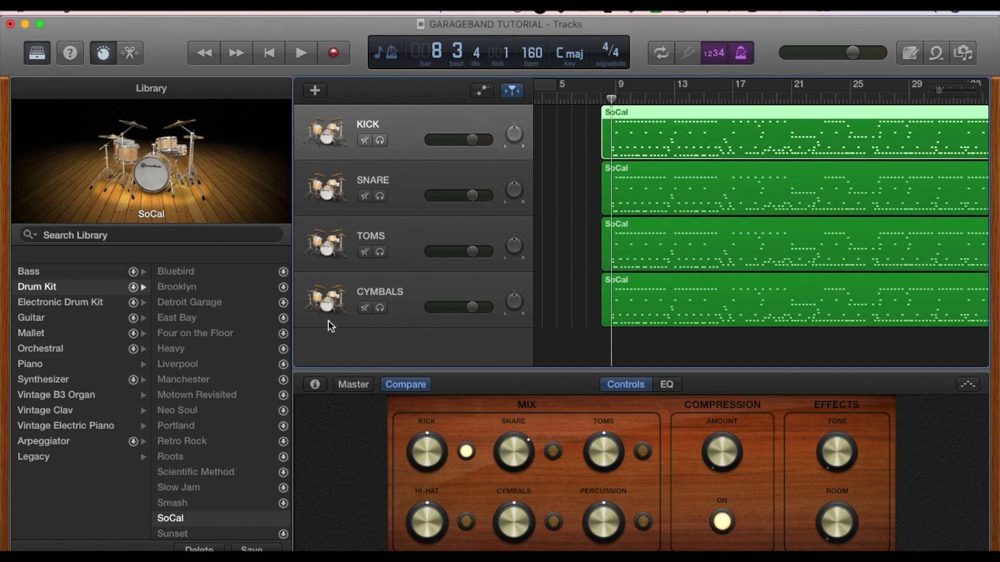
- Show the KICK track's plug-ins and open its Channel EQ in a clear spot on the screen
left_click(107, 54)
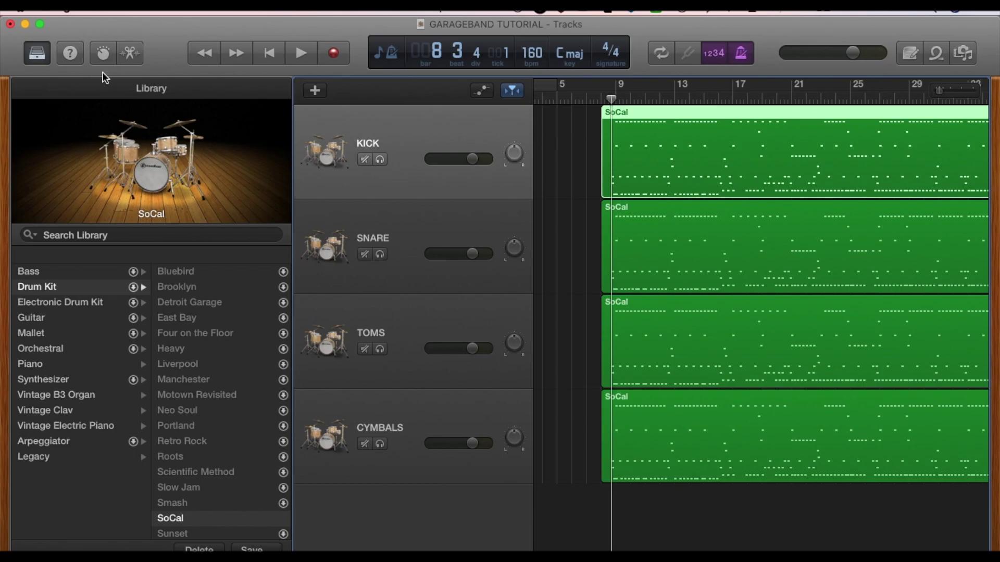
left_click(103, 54)
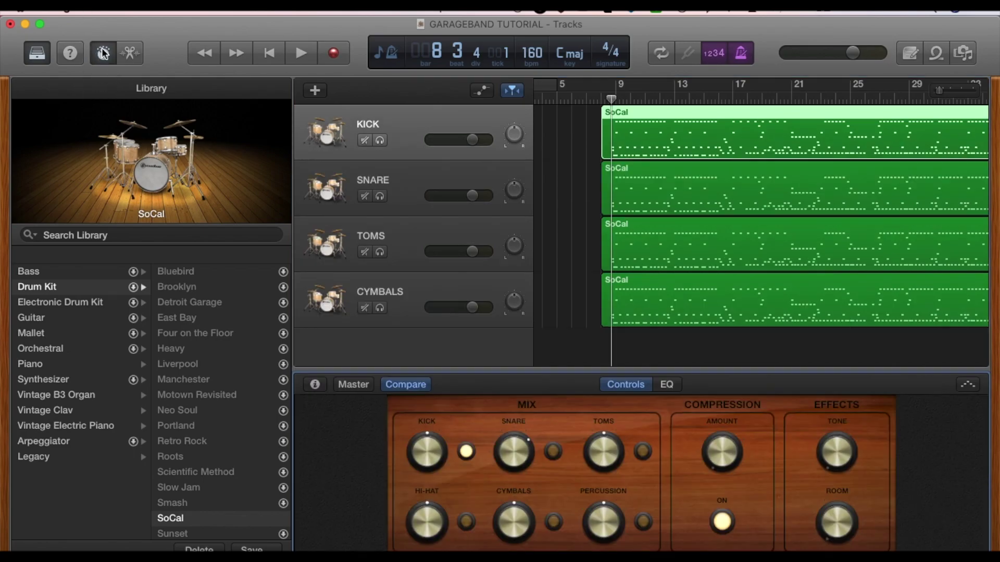
left_click(315, 385)
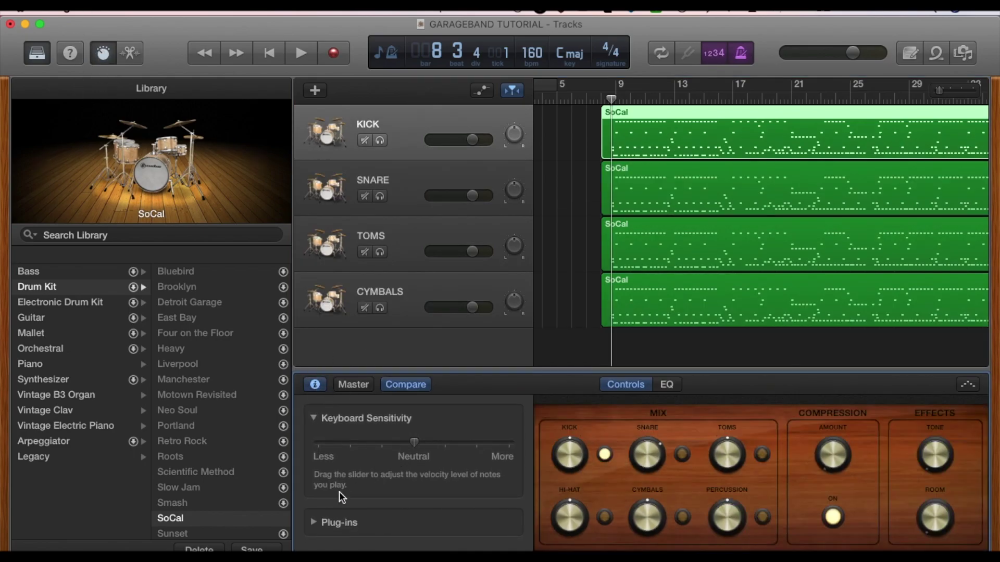
left_click(314, 522)
scroll(383, 521, "down", 2)
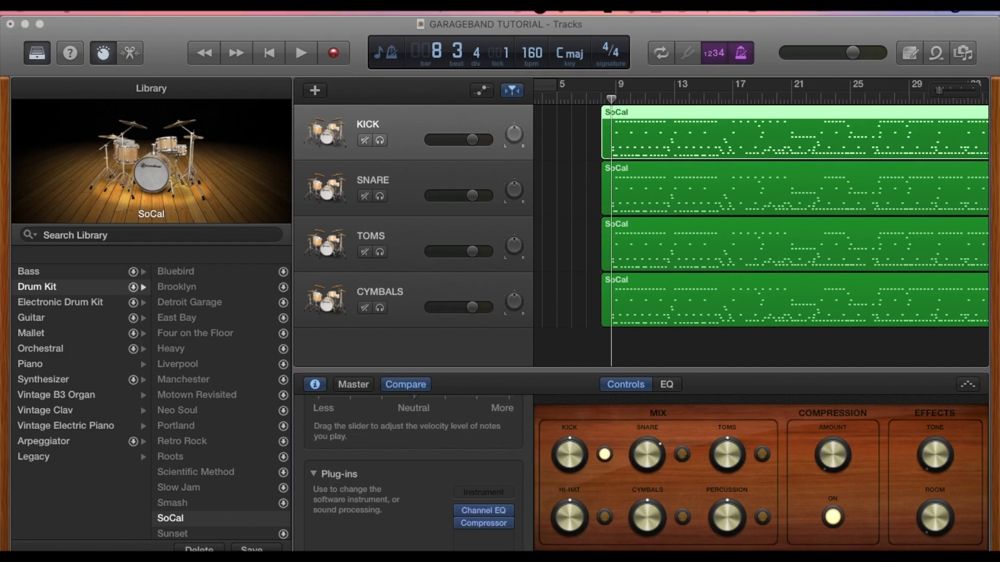
left_click(483, 511)
left_click_drag(627, 197, 558, 134)
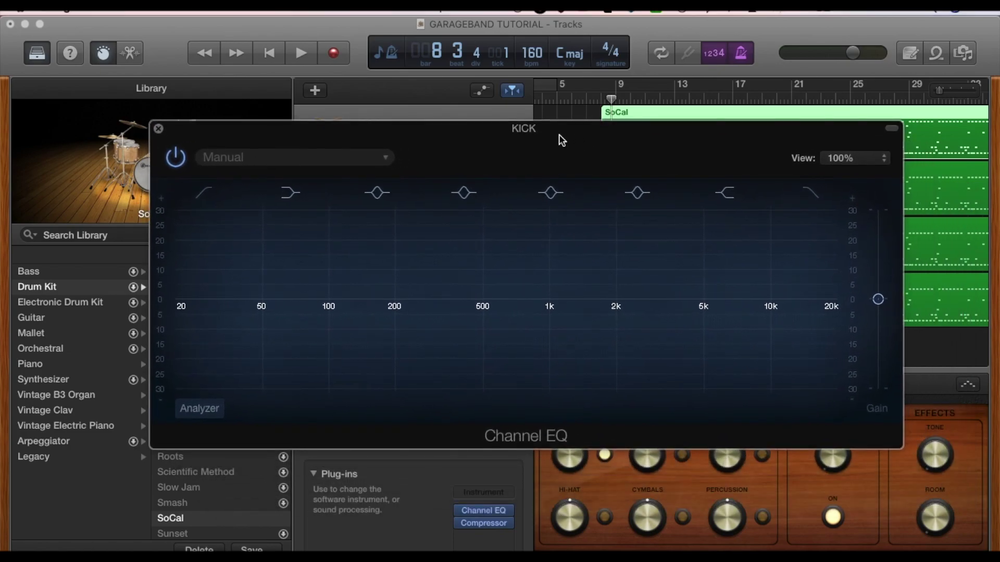
- On the kick's Channel EQ, add a low cut at 44 Hz with Q 0.93 and a 5000 Hz high shelf of +5.5 dB
left_click(206, 194)
mouse_move(214, 307)
left_mouse_down()
mouse_move(262, 316)
mouse_move(257, 324)
mouse_move(254, 301)
left_mouse_up()
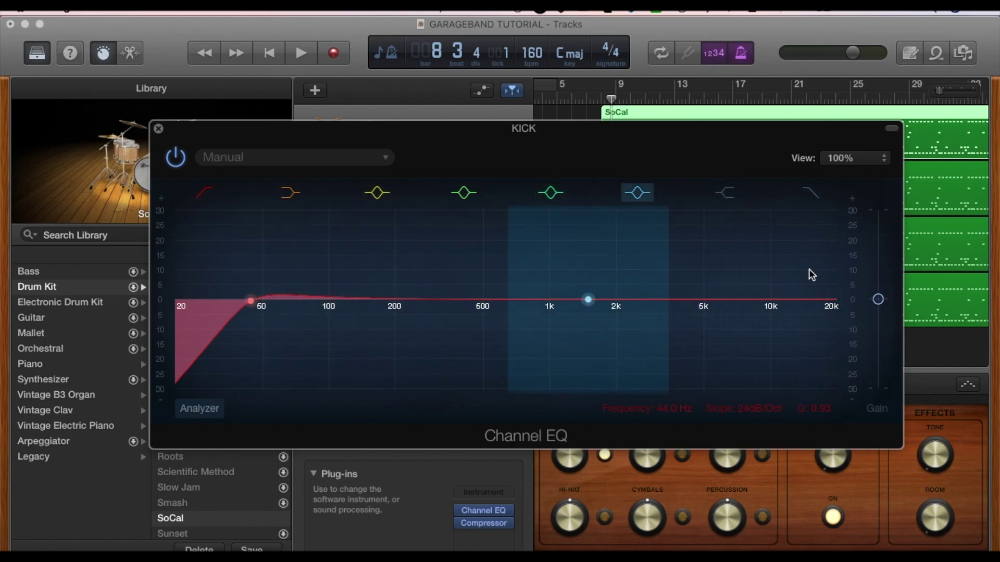
left_click_drag(704, 300, 704, 284)
- During playback, cut the kick's EQ at 320 Hz by 6 dB with Q 5.00
key("space")
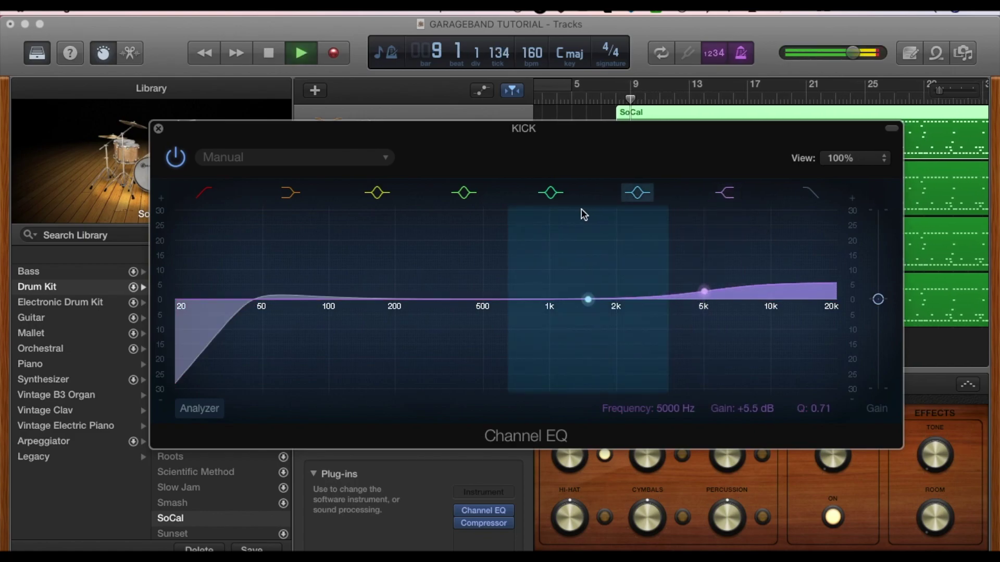
left_click(462, 300)
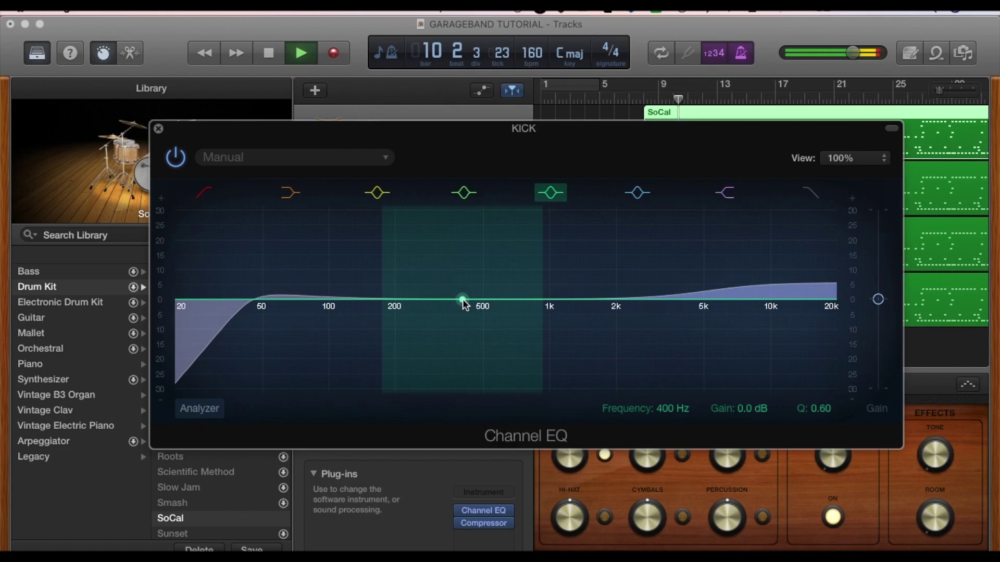
left_click_drag(463, 300, 459, 308)
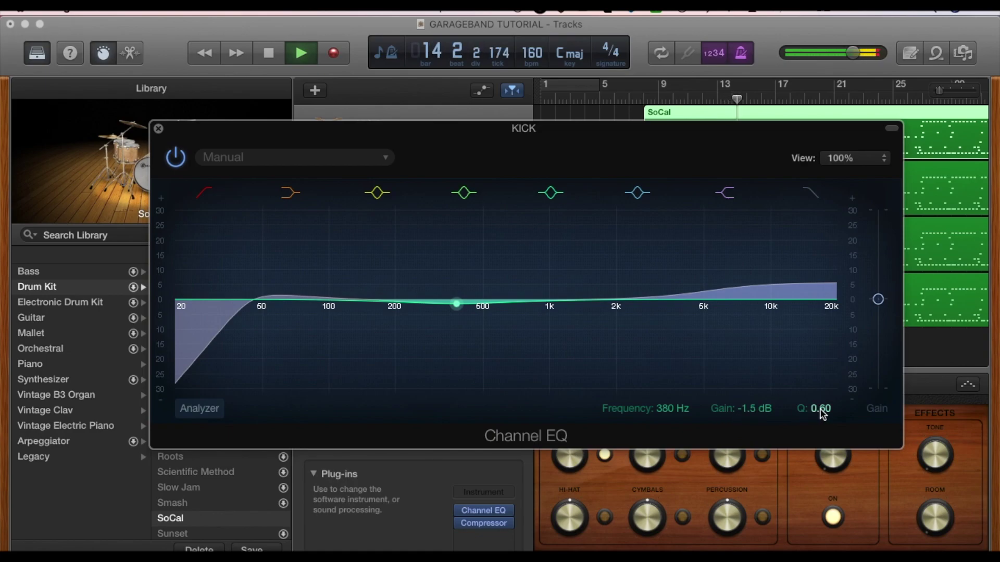
scroll(457, 303, "up", 5)
scroll(456, 303, "down", 2)
left_click_drag(455, 302, 439, 323)
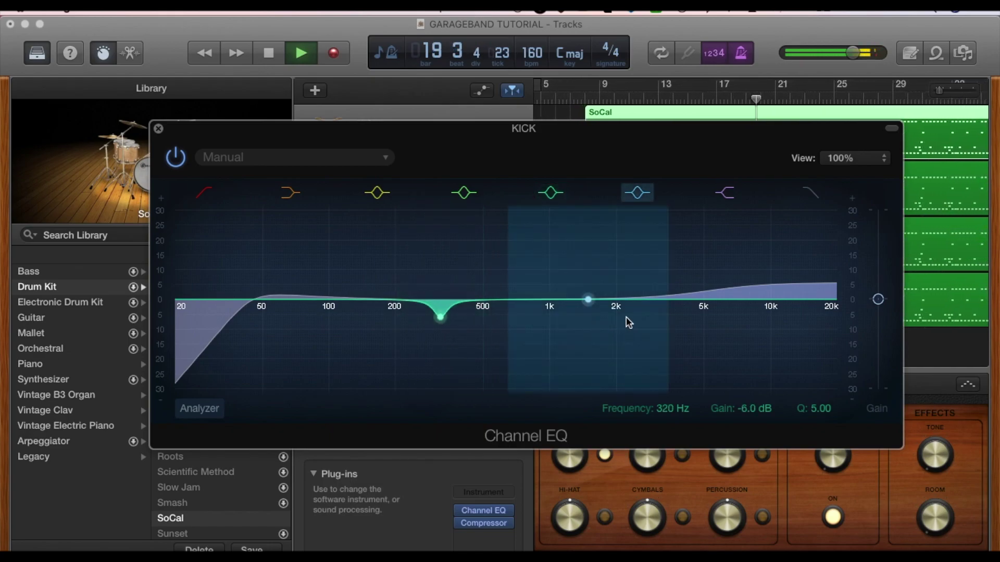
- Boost the kick's upper-mid EQ band at 2650 Hz by 3.5 dB with Q 0.79, then close the Channel EQ
left_click_drag(588, 299, 598, 297)
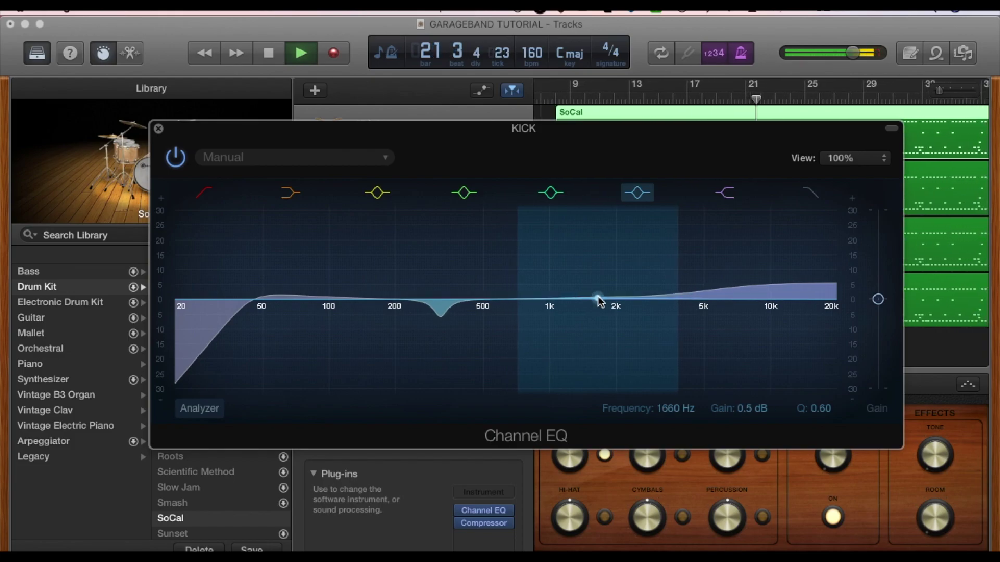
left_click(635, 194)
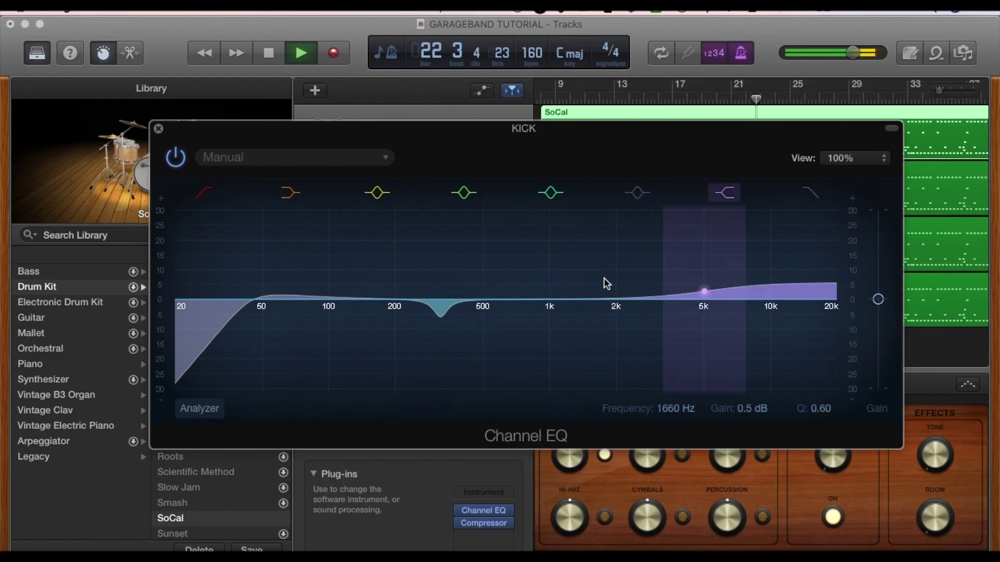
left_click(636, 194)
left_click_drag(598, 298, 602, 281)
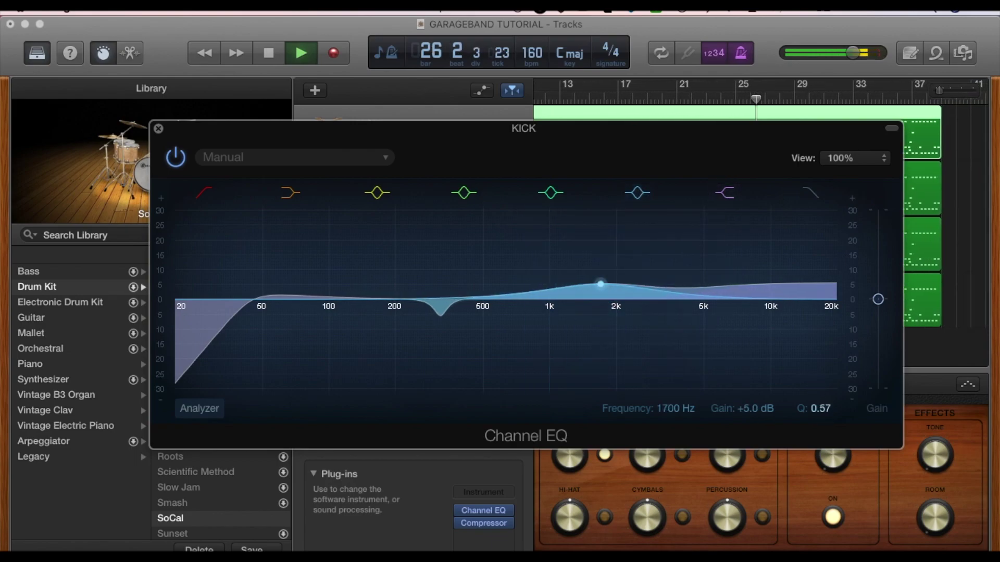
mouse_move(820, 408)
left_mouse_down()
mouse_move(821, 417)
mouse_move(820, 401)
left_mouse_up()
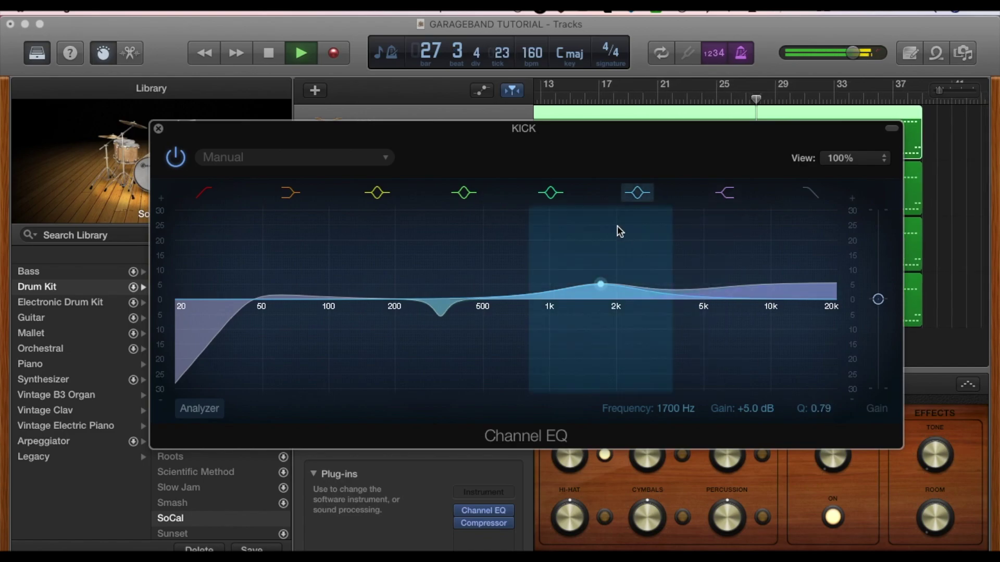
left_click_drag(600, 282, 646, 288)
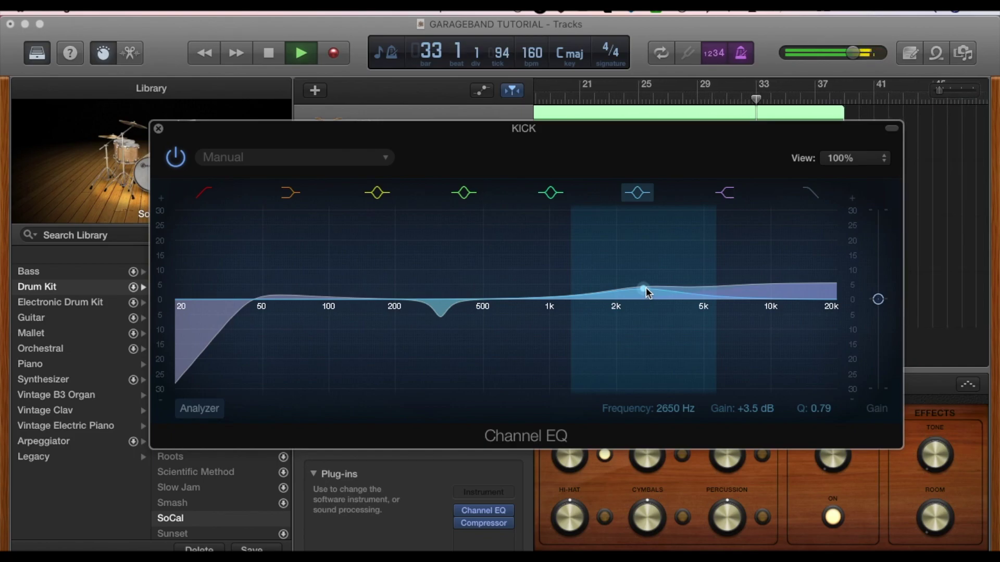
left_click(158, 128)
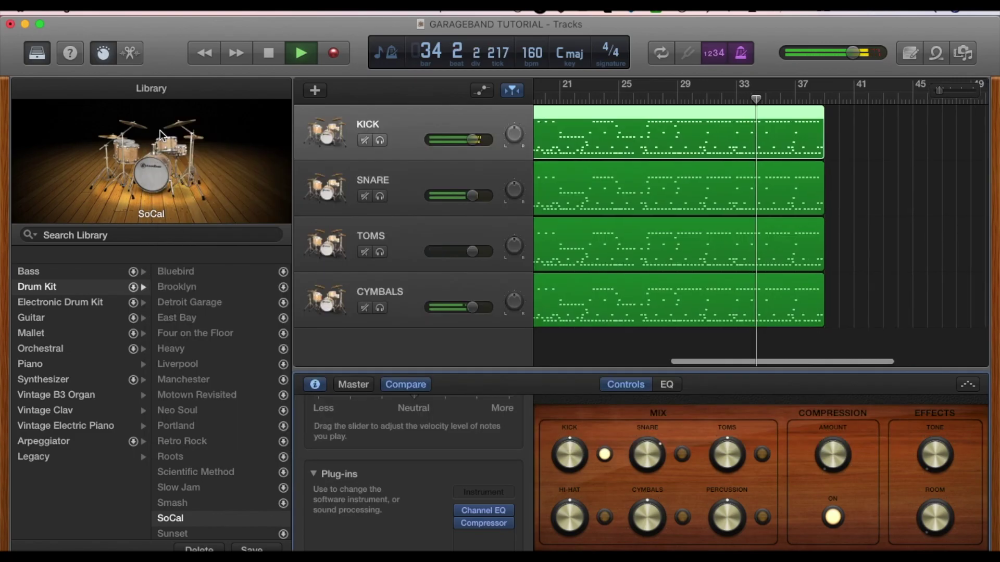
- Stop playback, open the SNARE track's Channel EQ and move its window clear of the ruler
left_click(401, 177)
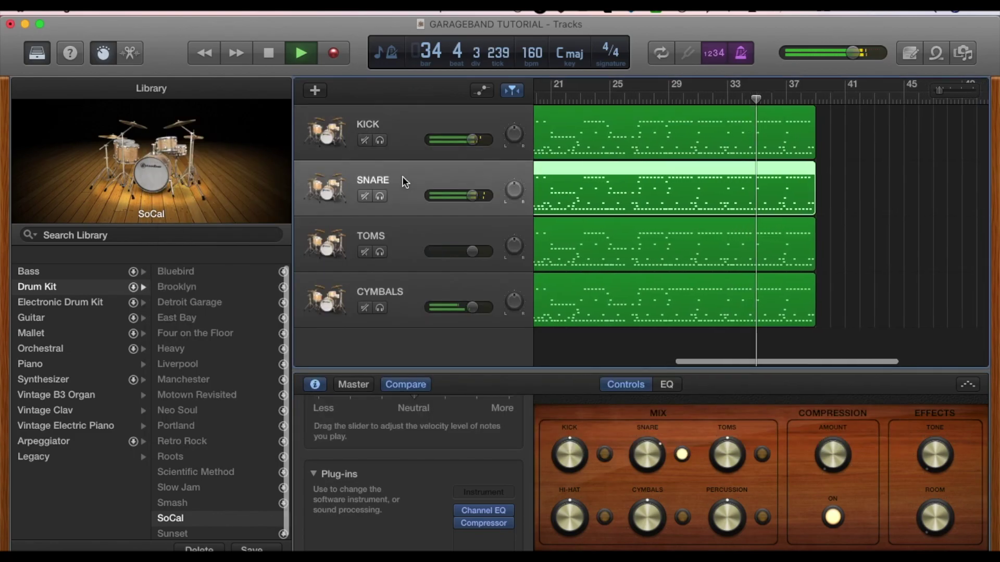
left_click(316, 385)
left_click(316, 385)
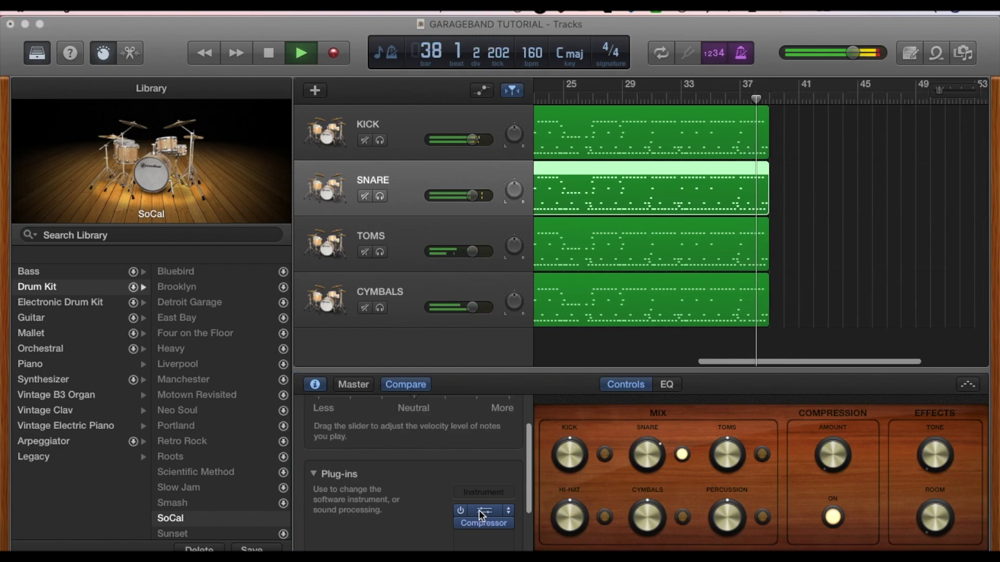
key("space")
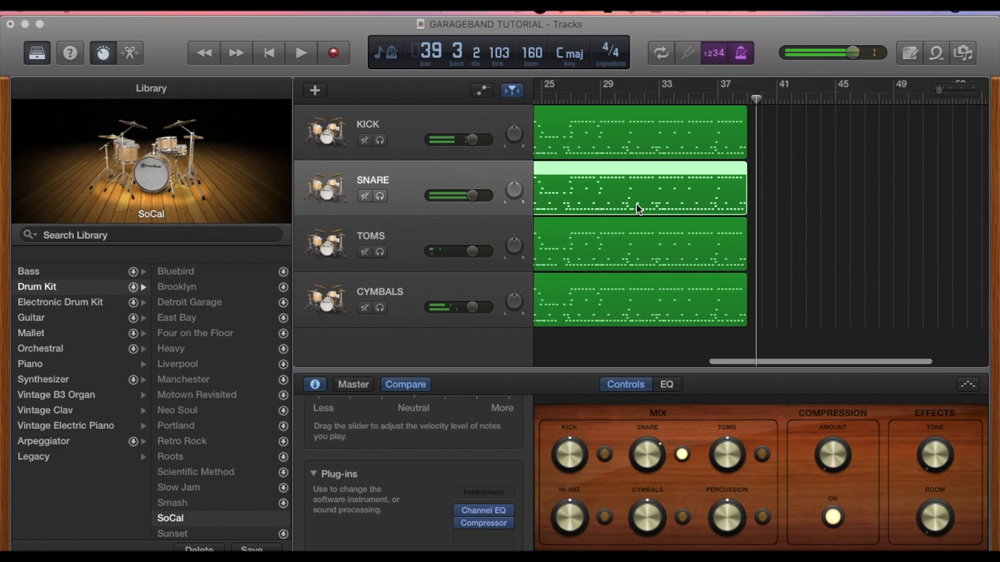
left_click(483, 510)
left_click_drag(696, 230, 667, 184)
- Play from the start of the SoCal regions and add a 24 dB/Oct low cut at 56 Hz to the snare's EQ
scroll(624, 126, "left", 5)
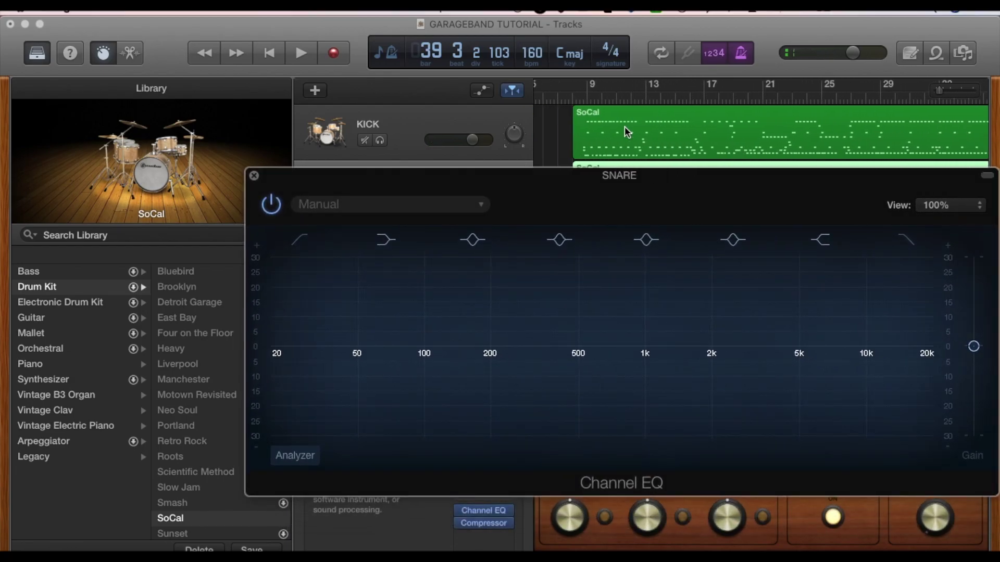
left_click(586, 98)
key("space")
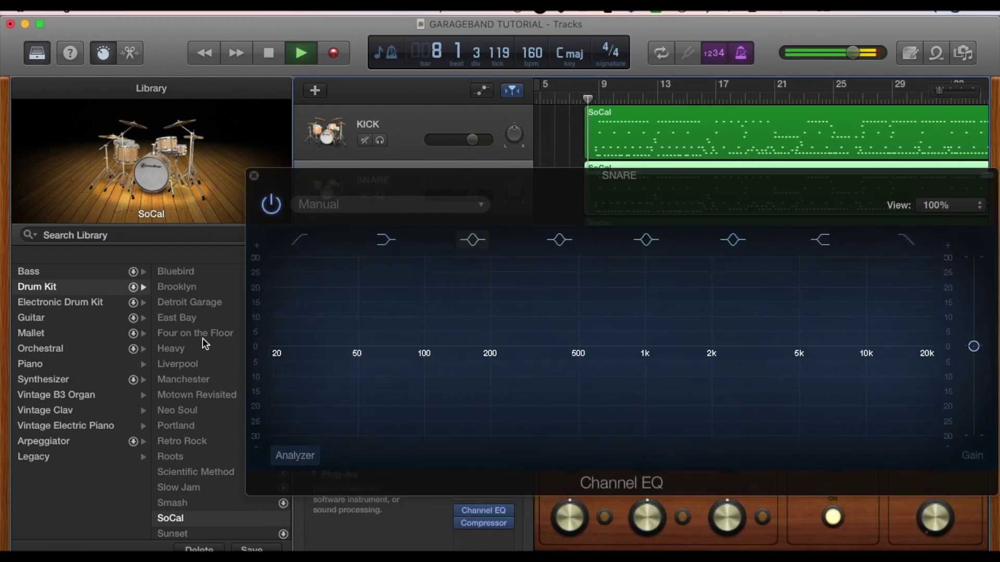
left_click(301, 241)
left_click_drag(309, 355, 373, 358)
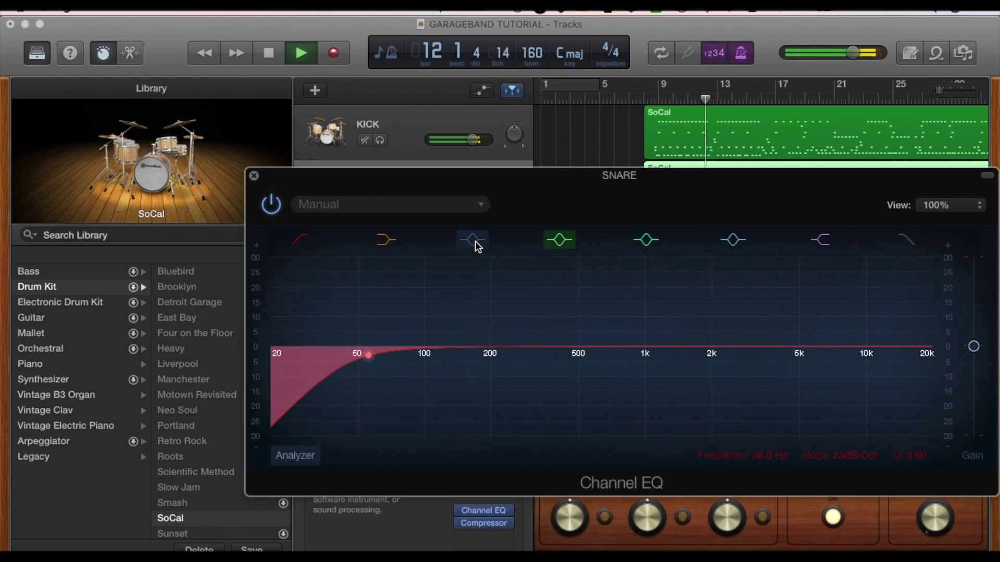
- Boost the snare's EQ by 3.5 dB at 198 Hz with Q 0.93 and raise the high shelf at 4950 Hz by 3 dB
left_click_drag(450, 345, 493, 331)
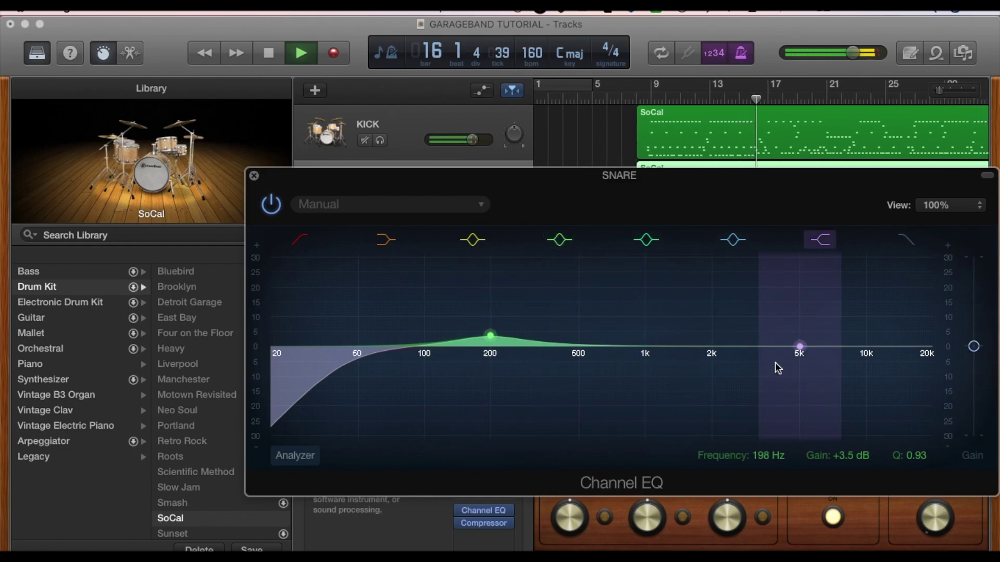
mouse_move(799, 348)
left_mouse_down()
mouse_move(798, 325)
mouse_move(799, 342)
left_mouse_up()
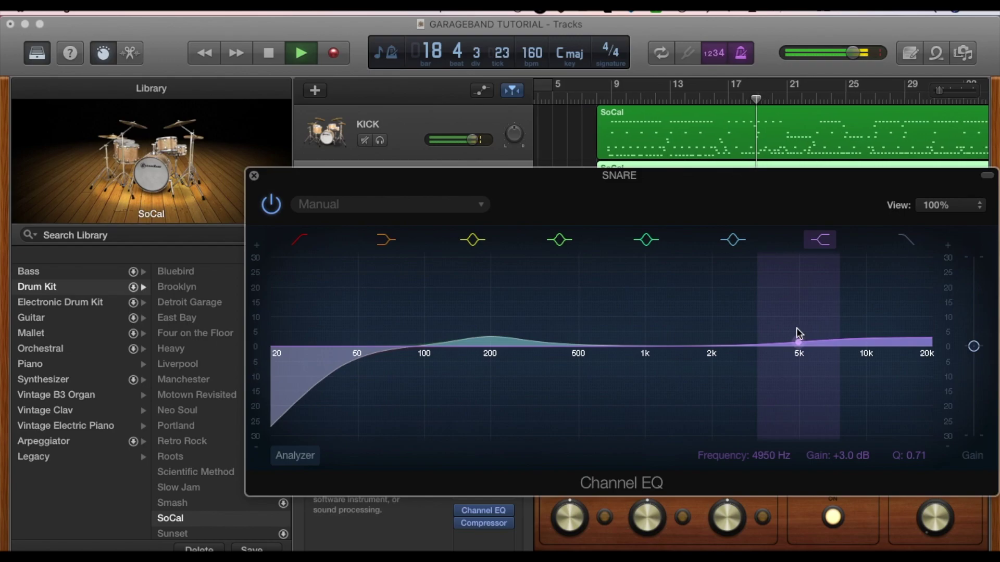
- Boost the snare's upper-mid EQ band at 2300 Hz by 2 dB with Q 0.60, then close the Channel EQ and stop playback
left_click(739, 241)
left_click(734, 240)
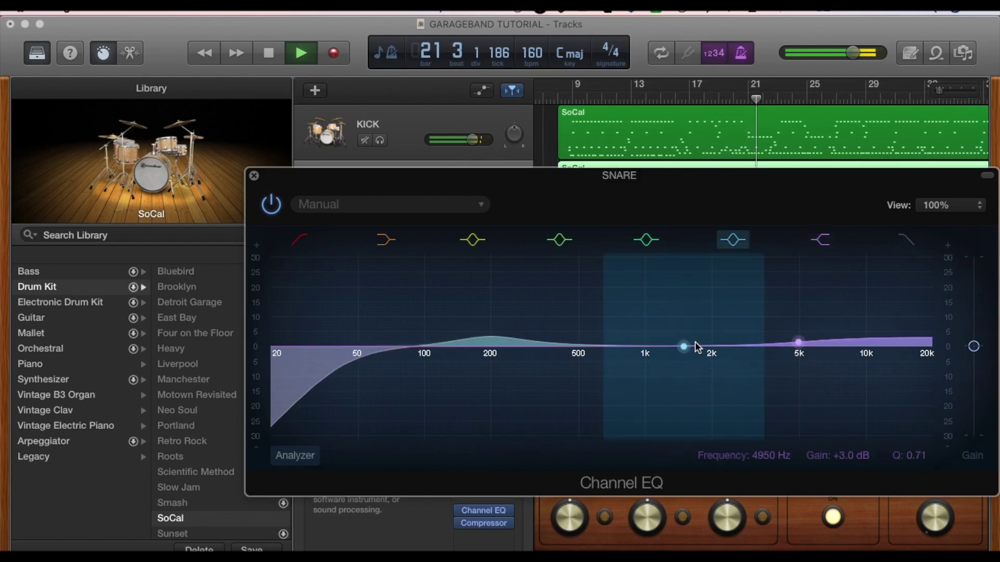
left_click_drag(685, 343, 726, 340)
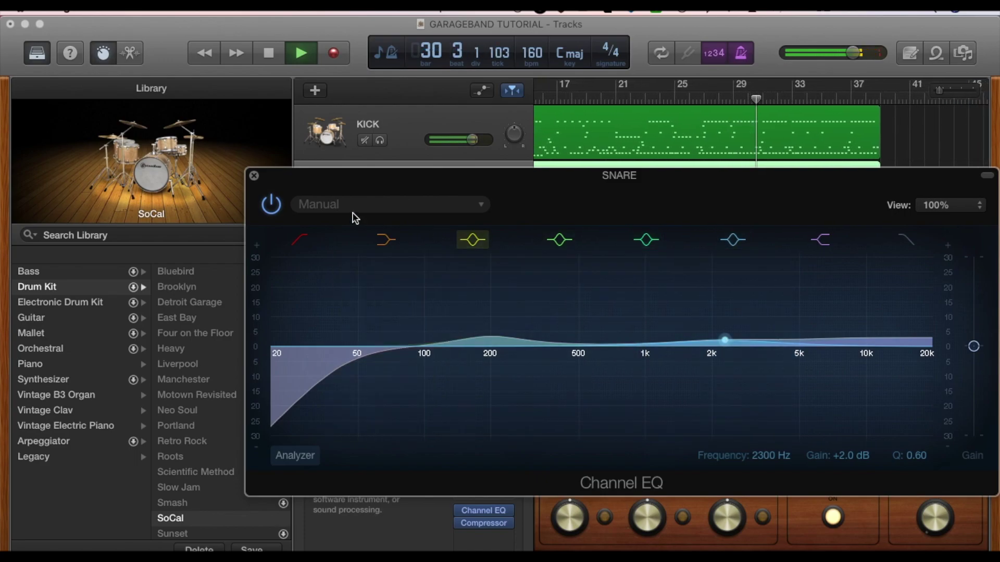
left_click(254, 176)
key("space")
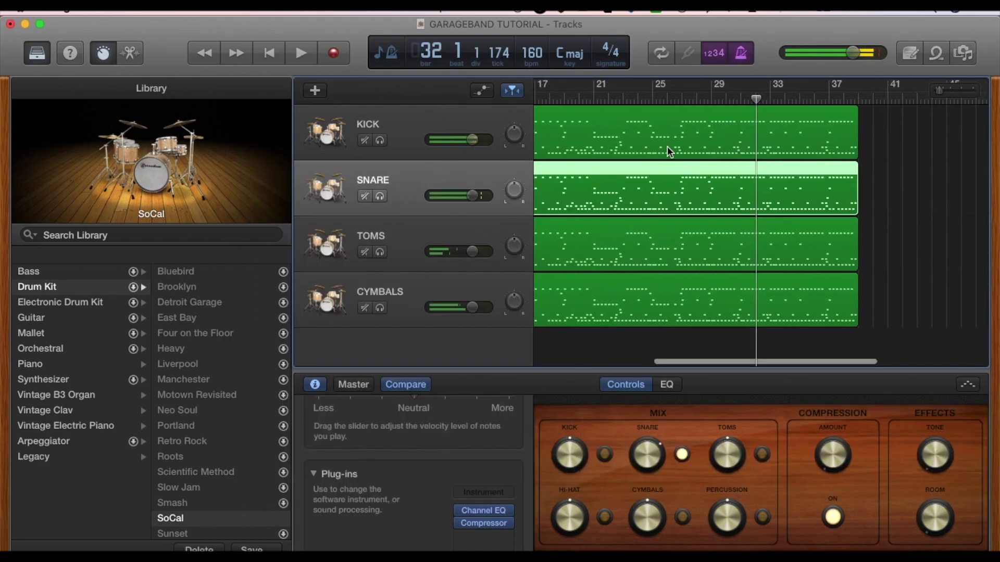
- Open the CYMBALS track's Channel EQ and add a 24 dB/Oct low cut at 176 Hz with Q 0.15
scroll(667, 146, "left", 5)
left_click(614, 105)
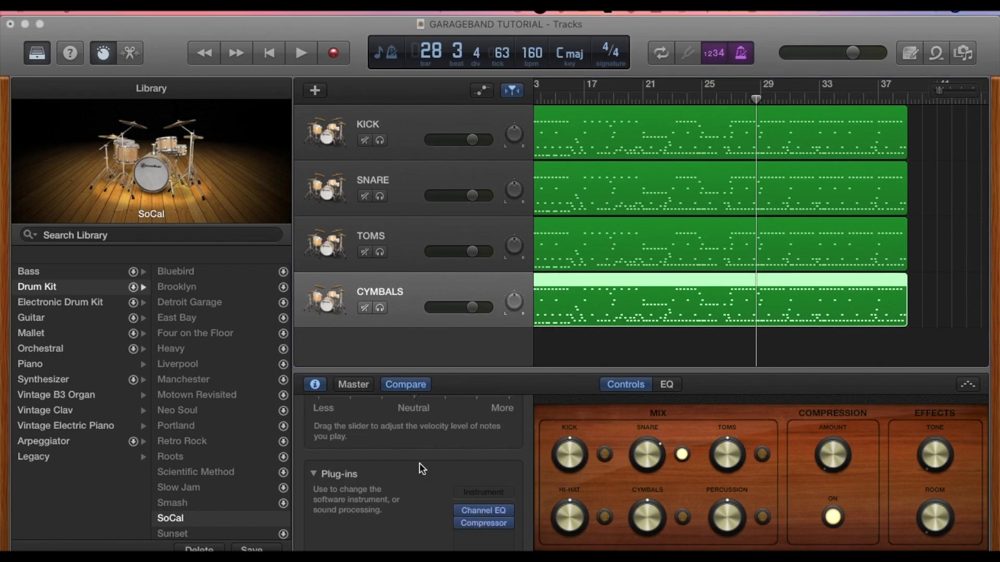
left_click(483, 510)
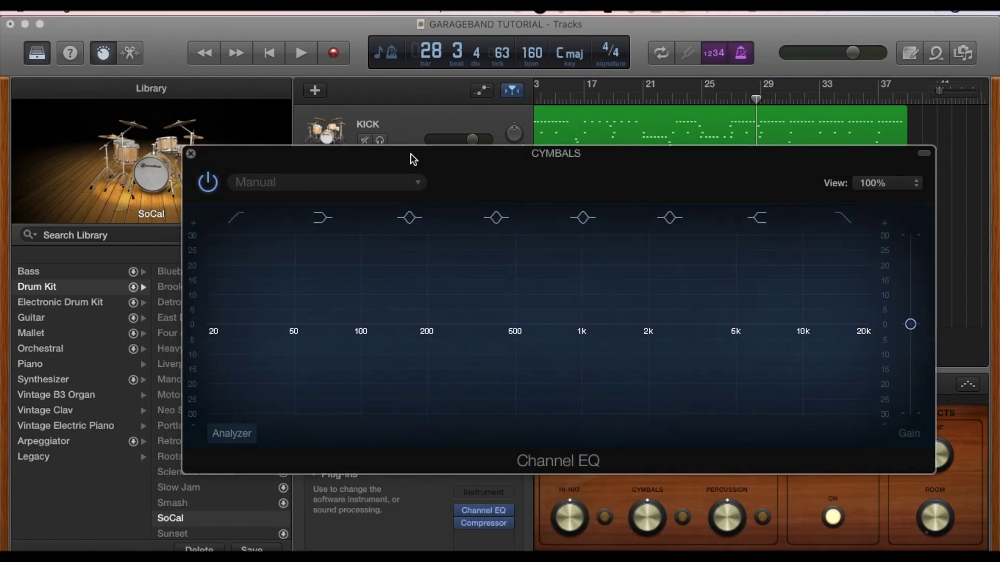
left_click_drag(411, 169, 418, 123)
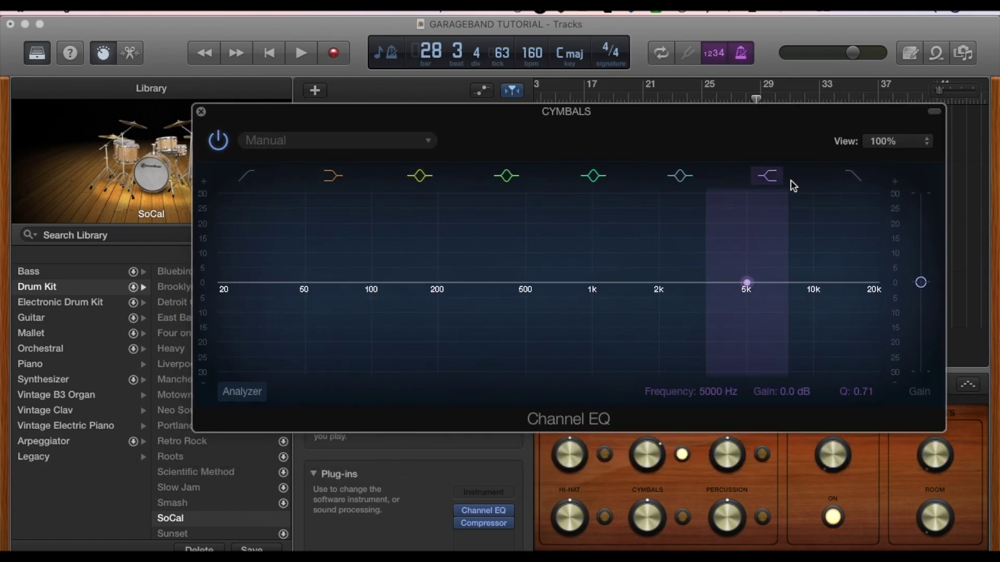
left_click(247, 176)
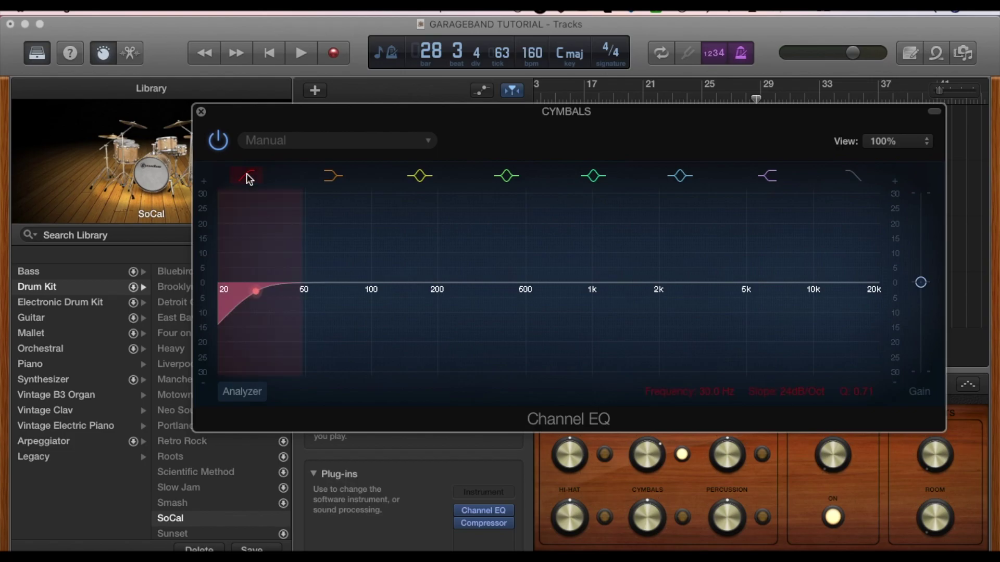
left_click_drag(258, 290, 441, 336)
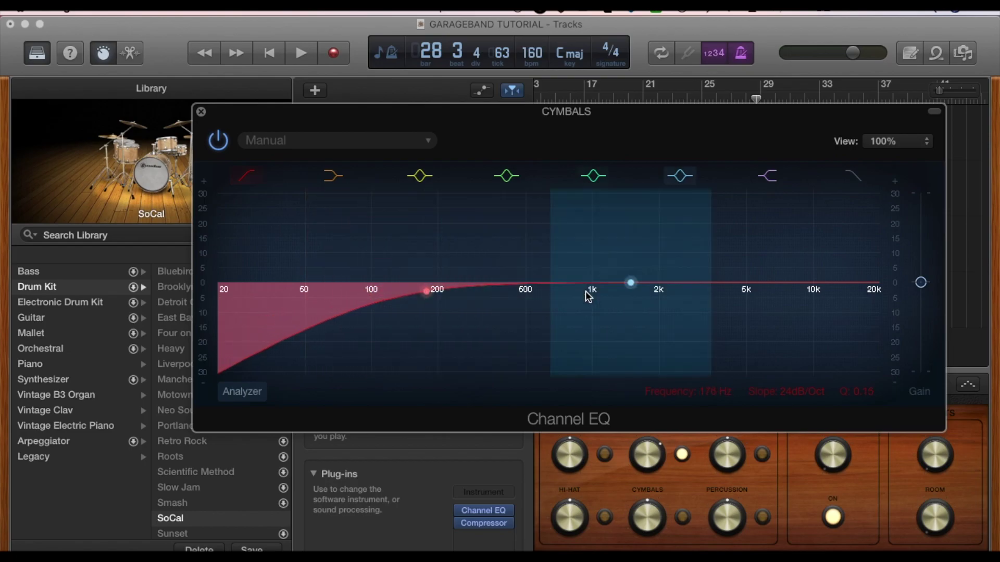
- Cut the cymbals' upper-mid EQ band at 1000 Hz by 7.5 dB with Q 5.30
left_click_drag(631, 283, 590, 302)
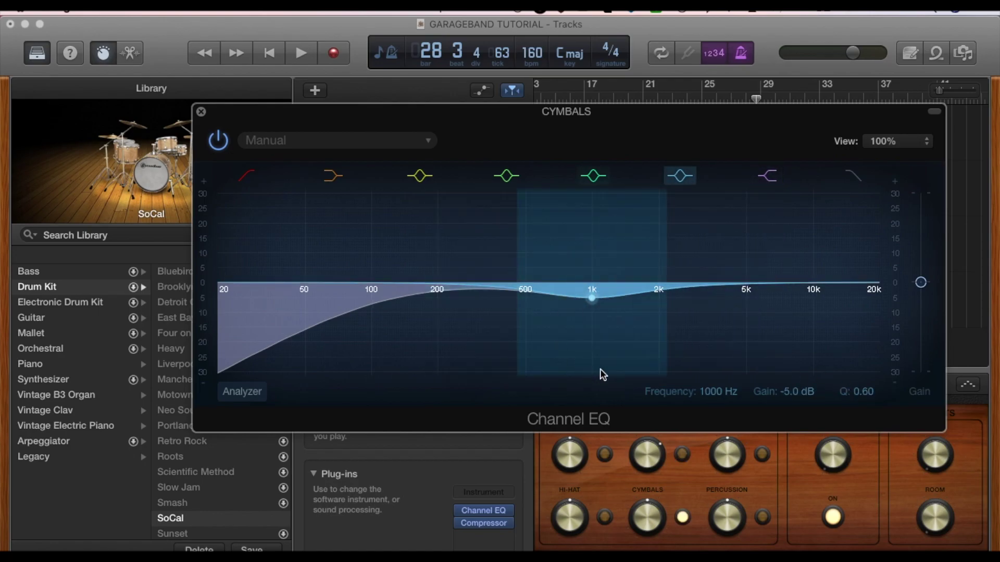
mouse_move(866, 392)
left_mouse_down()
mouse_move(867, 406)
mouse_move(868, 372)
left_mouse_up()
left_click_drag(592, 299, 592, 306)
- Start playback, raise the cymbals' high shelf at 4800 Hz by 2.5 dB and close the Channel EQ
key("space")
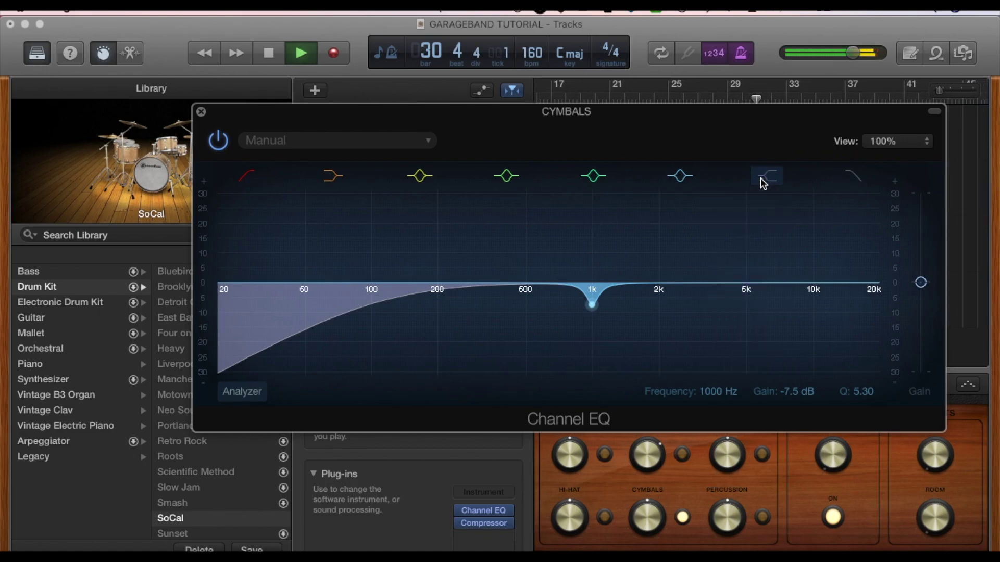
mouse_move(745, 279)
left_mouse_down()
mouse_move(750, 261)
mouse_move(742, 268)
left_mouse_up()
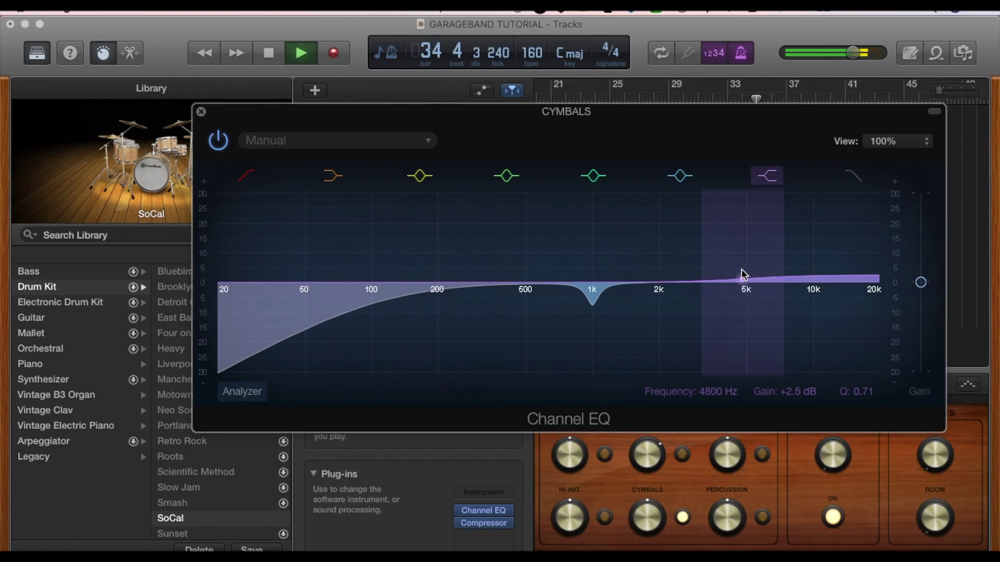
left_click(201, 111)
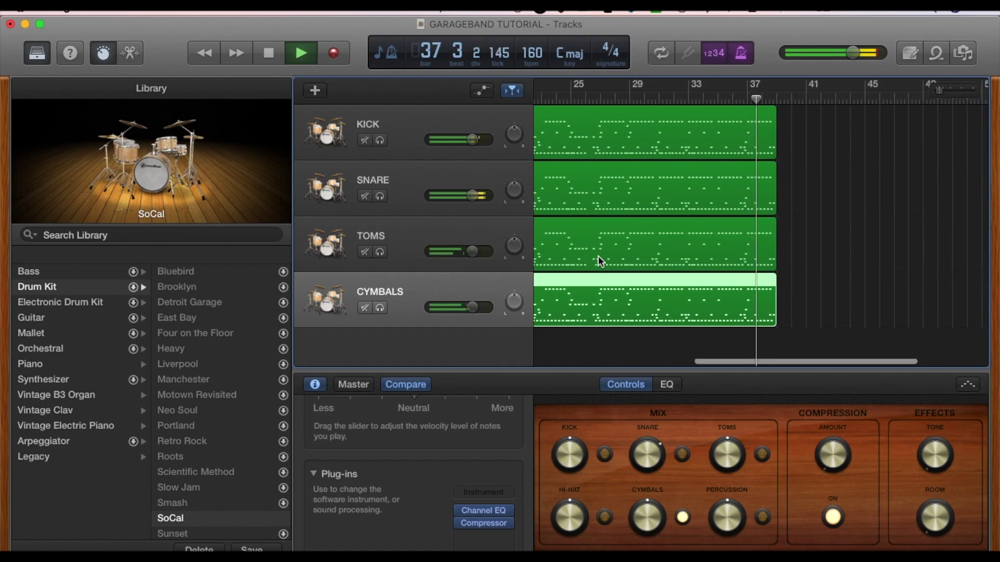
- Lower the CYMBALS track's volume slightly and play the opening of the SoCal regions to check the mix
scroll(597, 255, "left", 5)
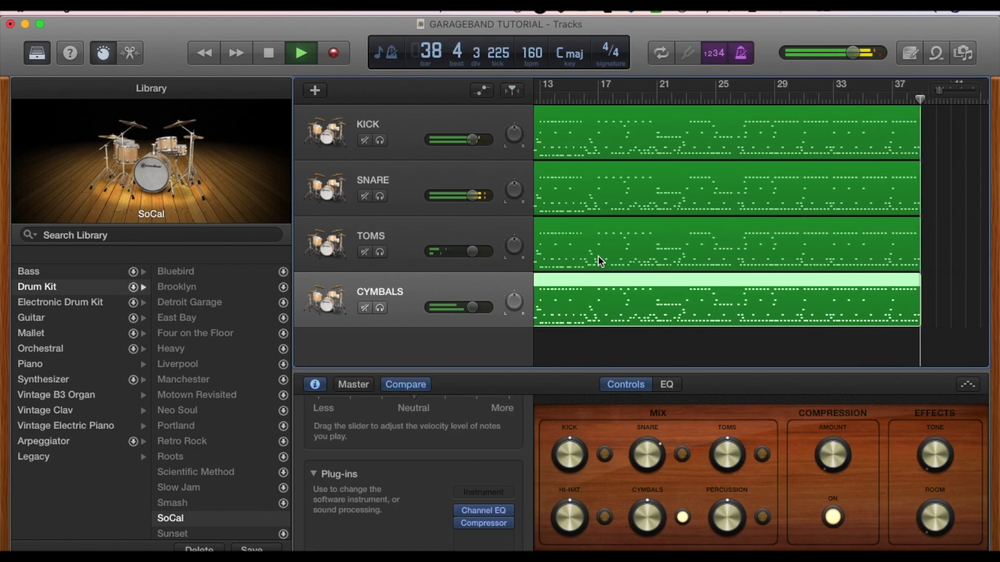
key("space")
left_click_drag(473, 307, 467, 309)
key("space")
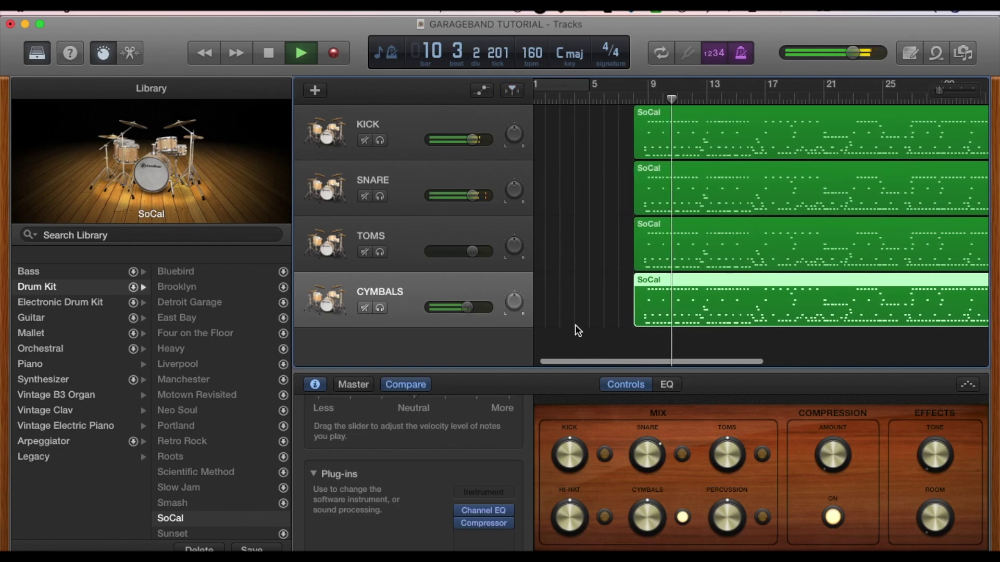
scroll(662, 292, "right", 1)
key("space")
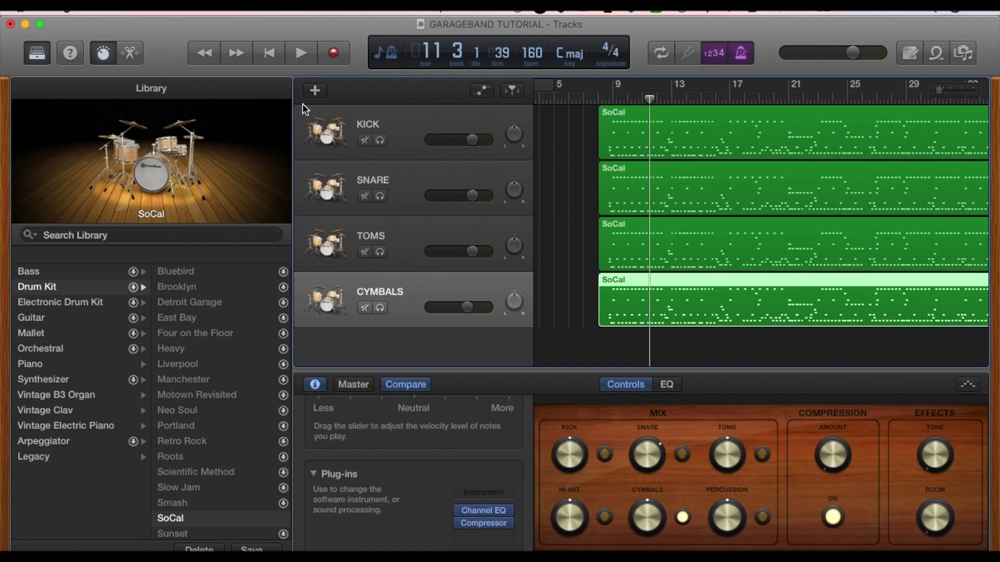
- Create a microphone audio track on Input 1, checking the Audio/MIDI device preferences along the way
left_click(319, 89)
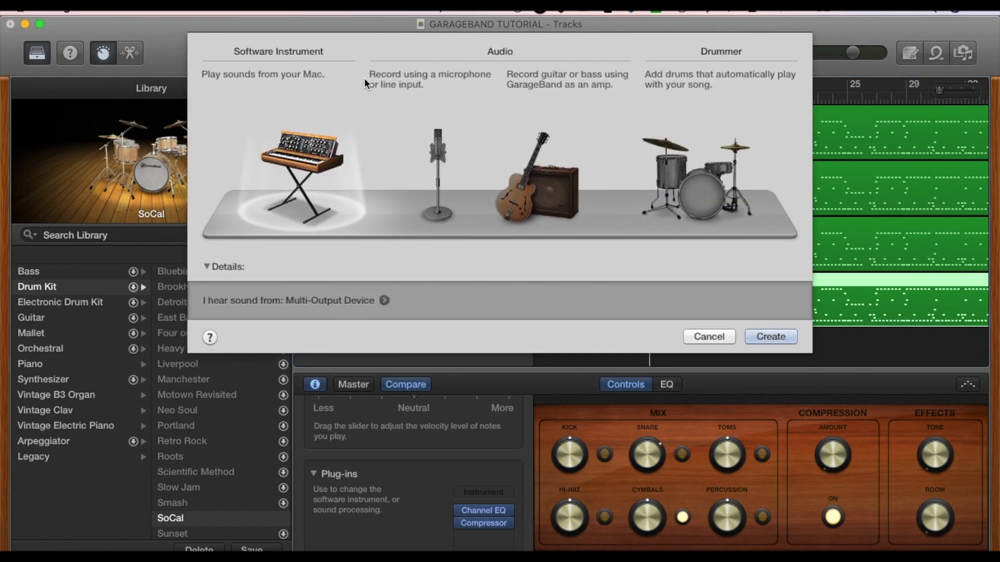
left_click(438, 142)
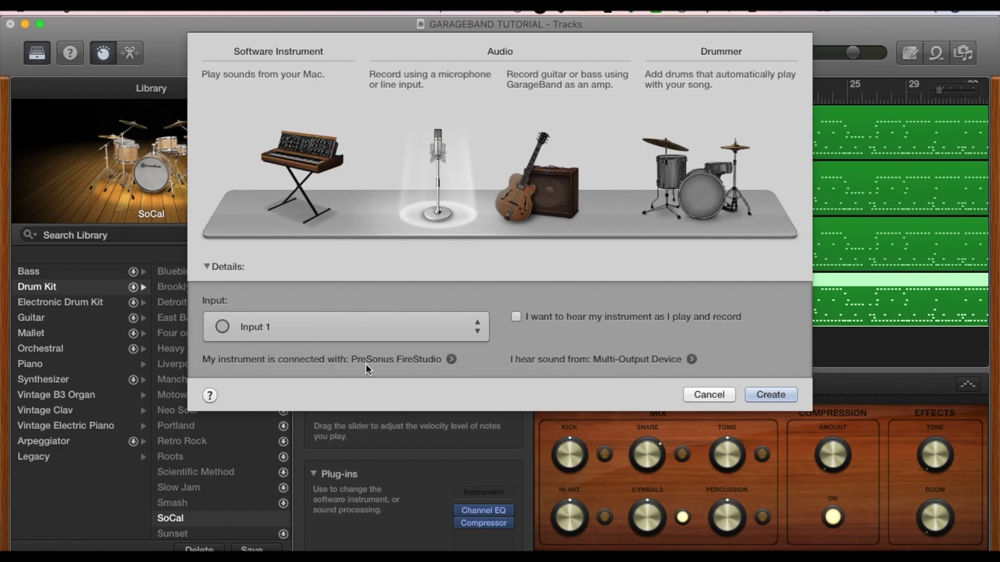
left_click(451, 359)
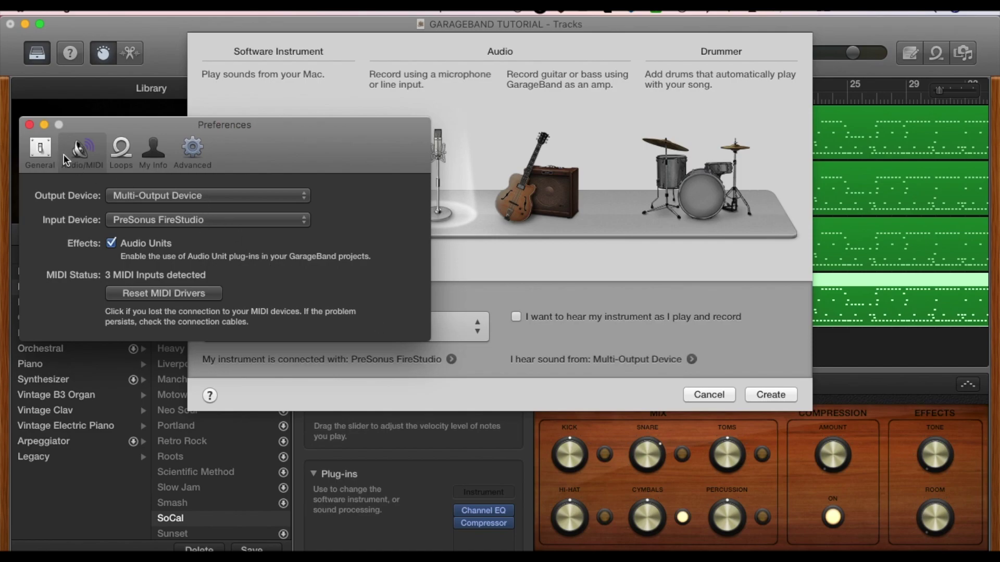
left_click(29, 125)
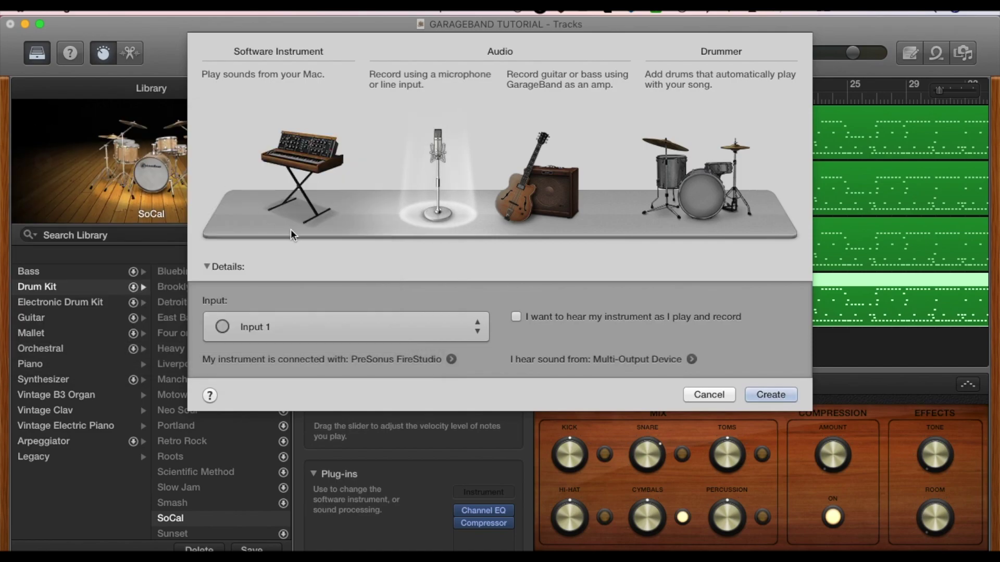
left_click(770, 395)
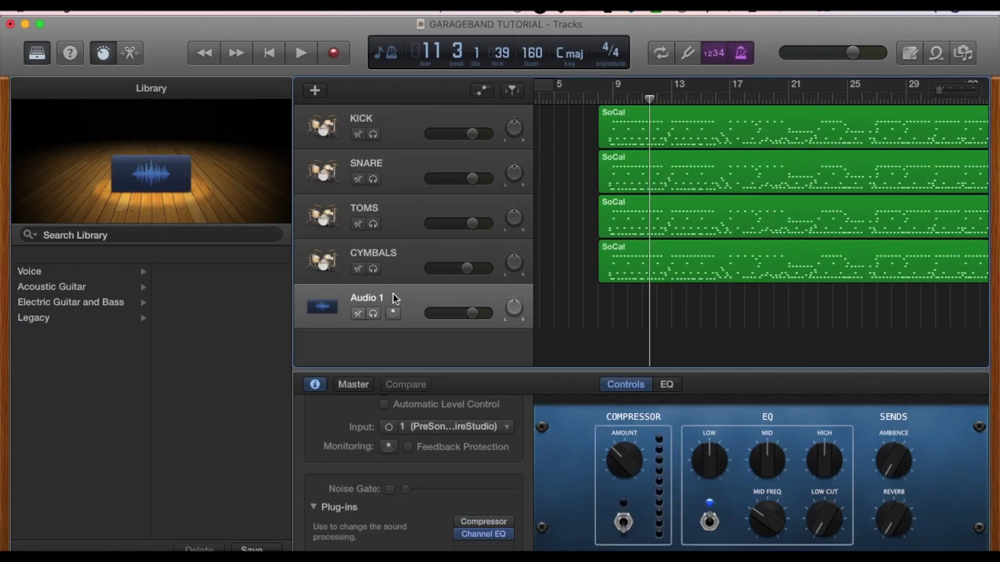
- Select input 1 (PreSonus FireStudio) in the new audio track's recording settings
scroll(443, 446, "up", 2)
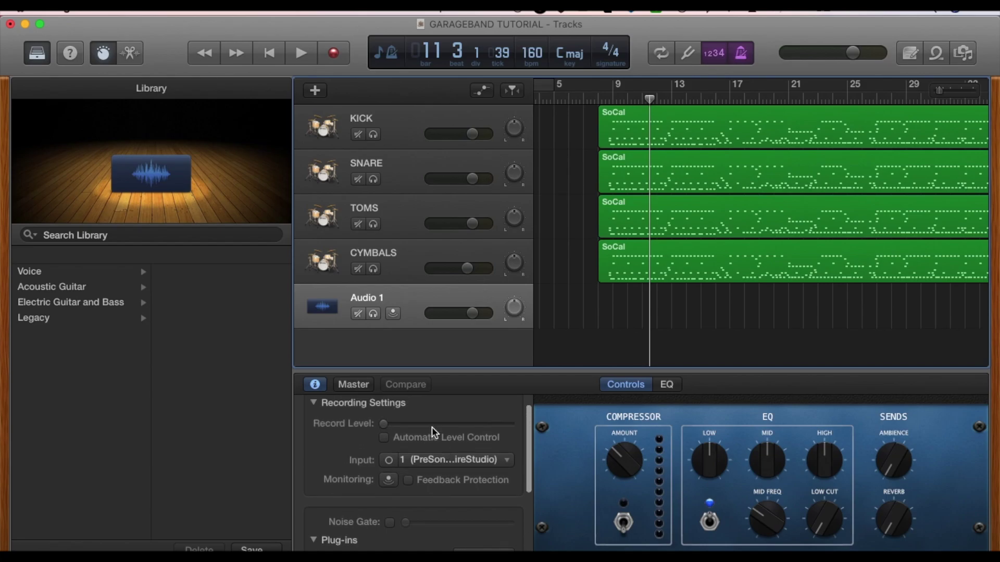
left_click(104, 54)
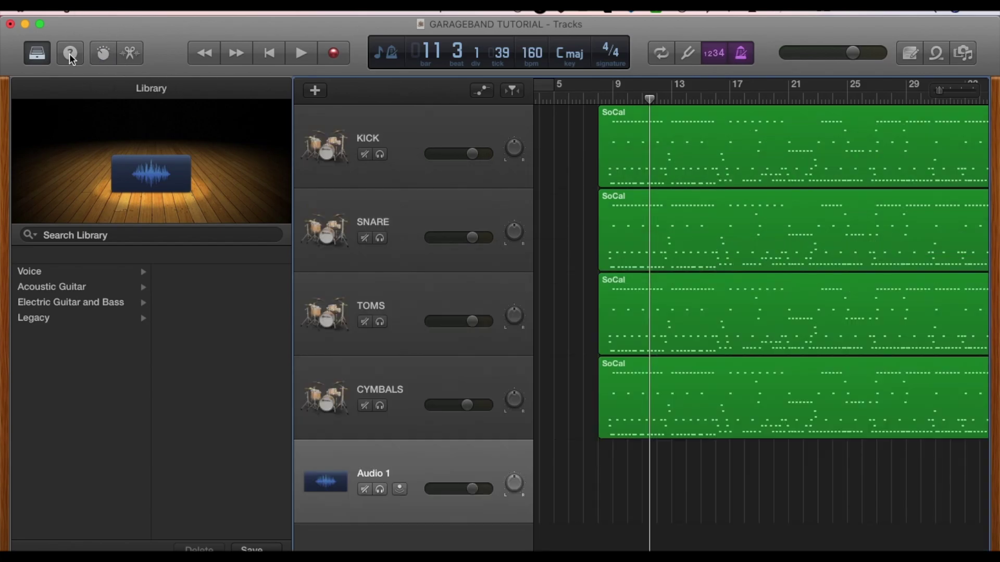
left_click(102, 59)
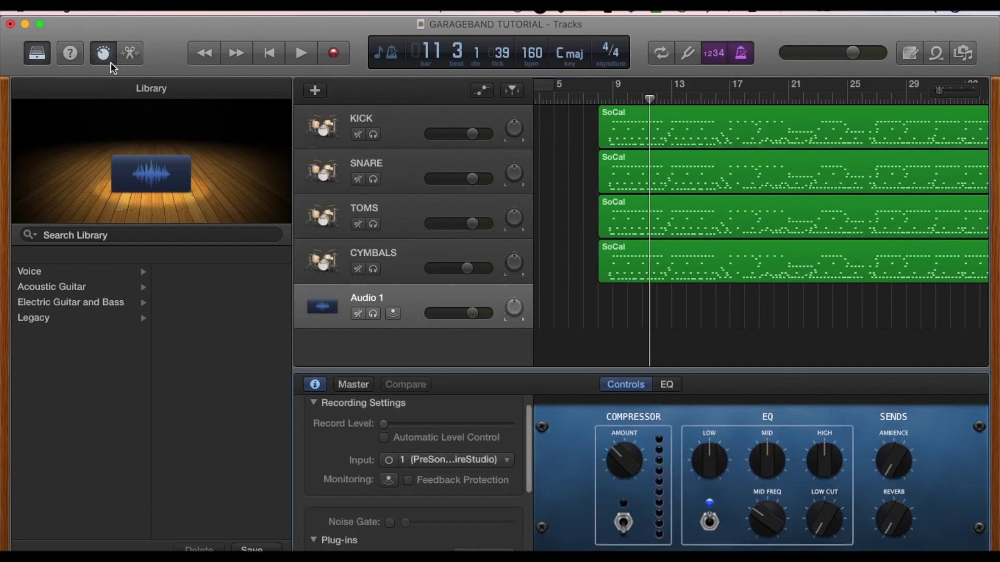
left_click(427, 460)
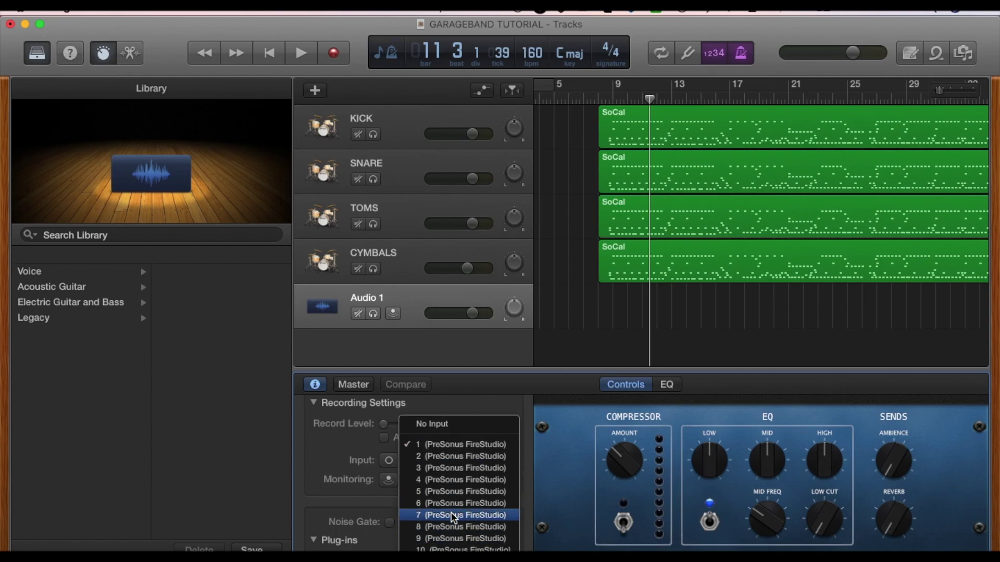
left_click(462, 445)
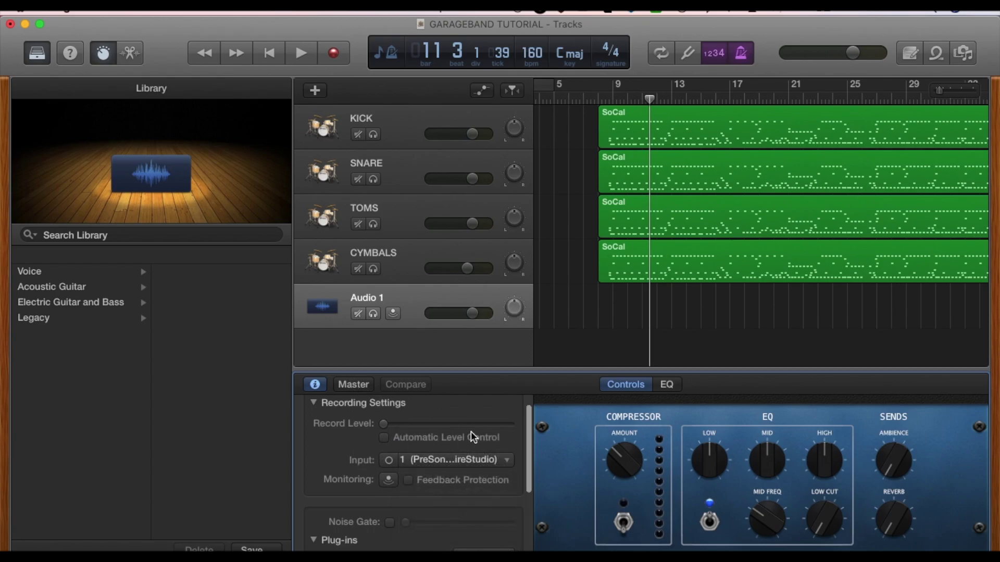
- Bypass the Channel EQ on the Audio 1 track and insert the Amp Designer plug-in in the empty slot
scroll(441, 447, "down", 3)
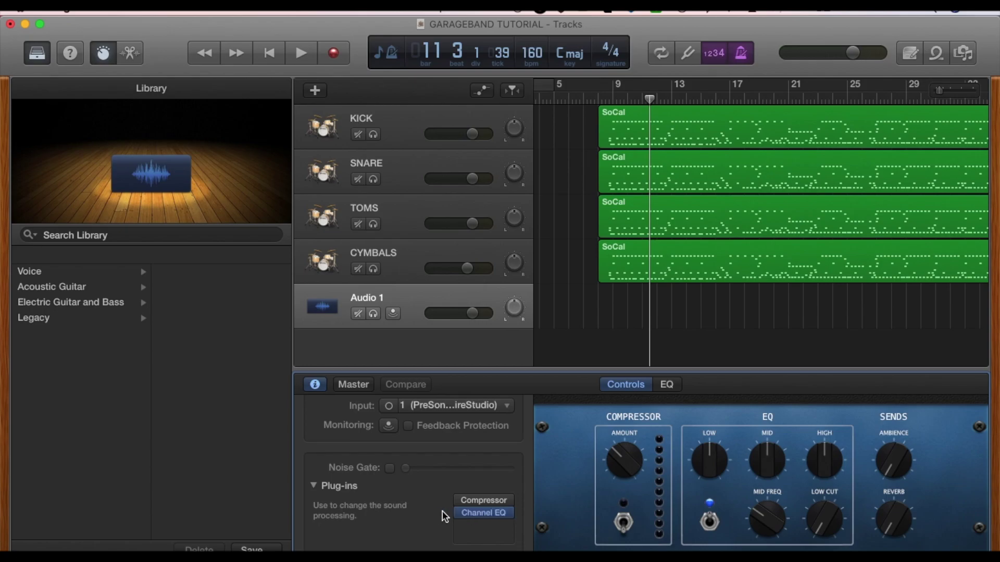
left_click(462, 513)
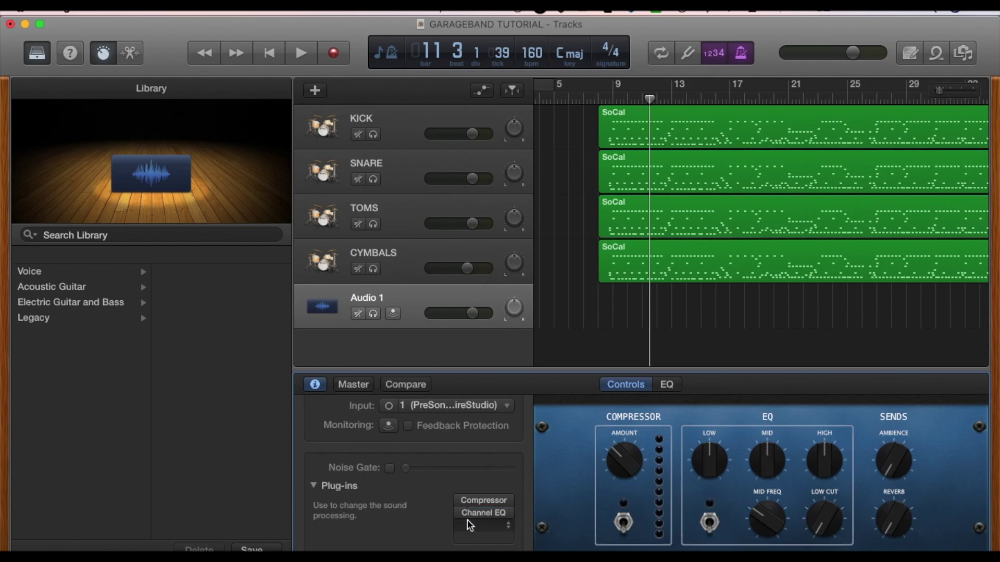
left_click(507, 527)
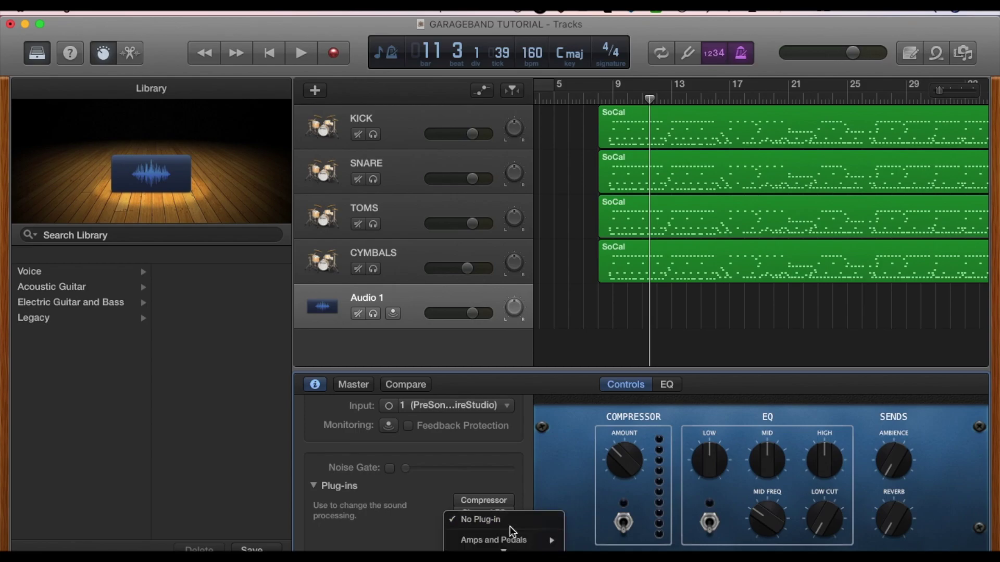
scroll(505, 526, "down", 3)
mouse_move(511, 518)
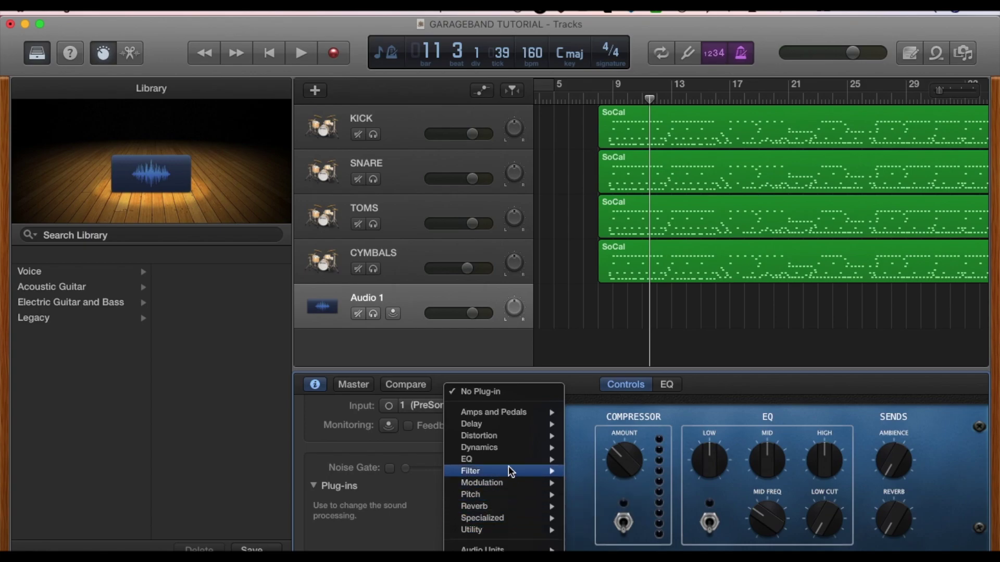
mouse_move(513, 412)
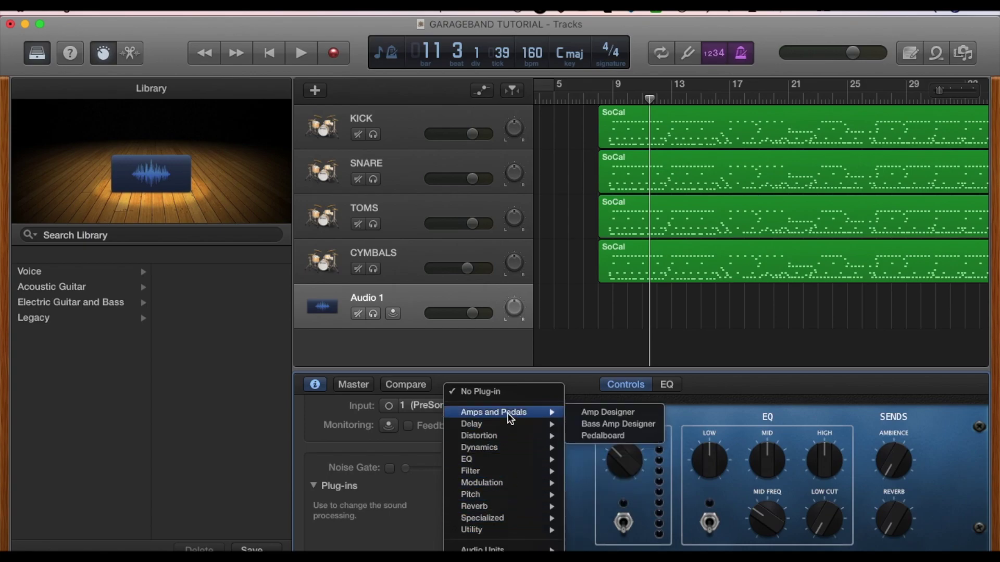
left_click(604, 414)
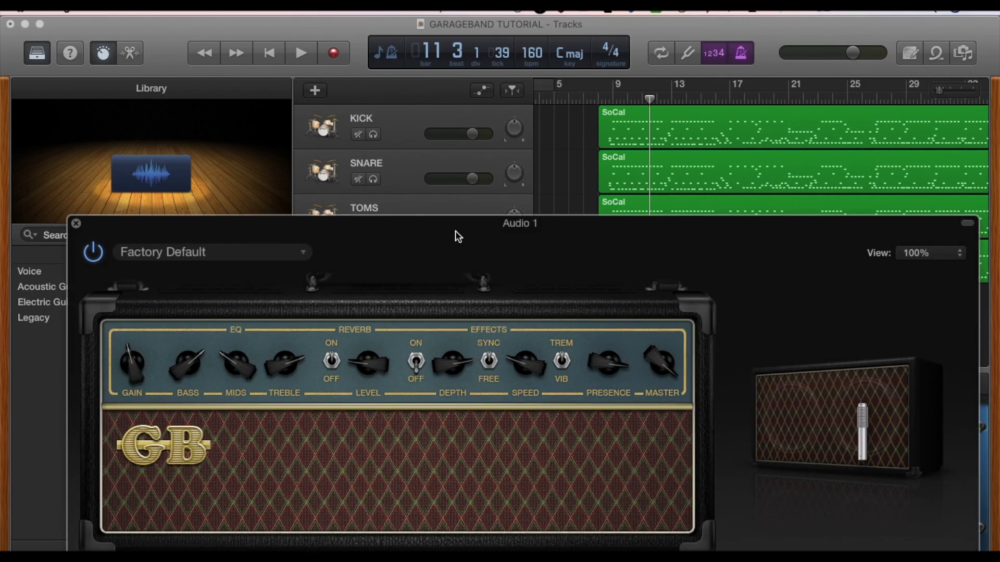
- Move the Amp Designer window up so it is fully visible and open its list of preset settings
left_click_drag(455, 230, 457, 125)
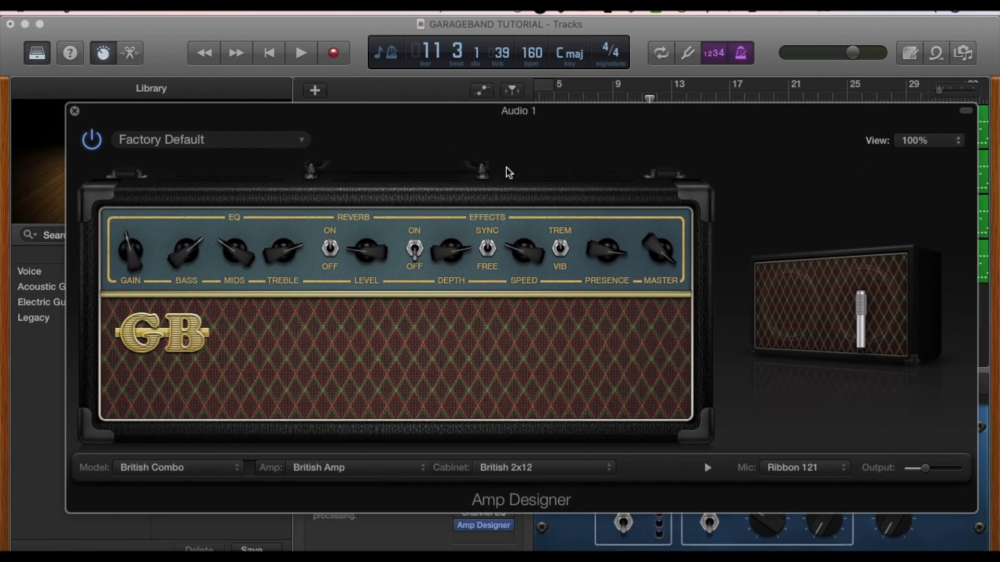
left_click(226, 145)
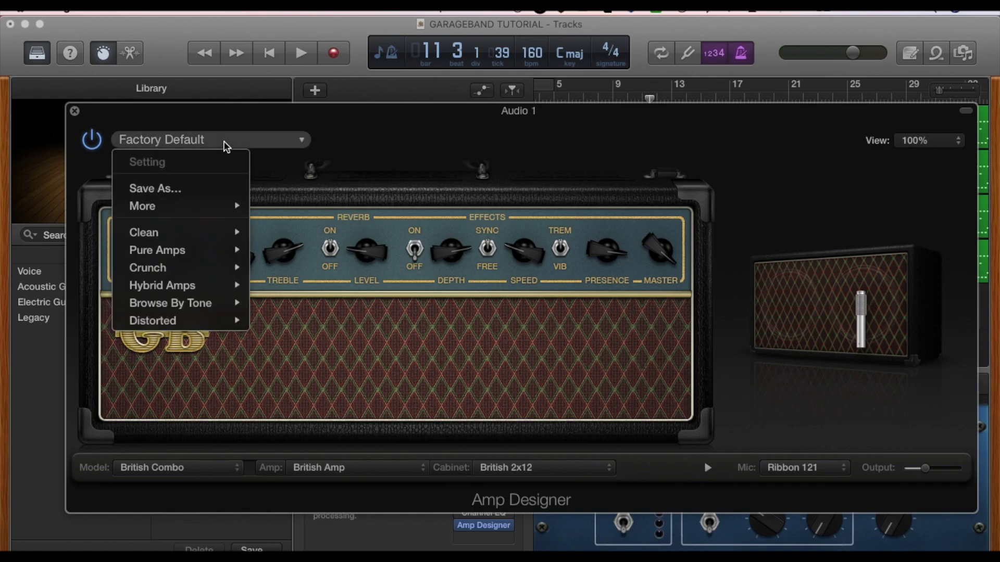
- Load the American Stack Distort preset from the Modern American Stack group of Pure Amps in Amp Designer
mouse_move(201, 270)
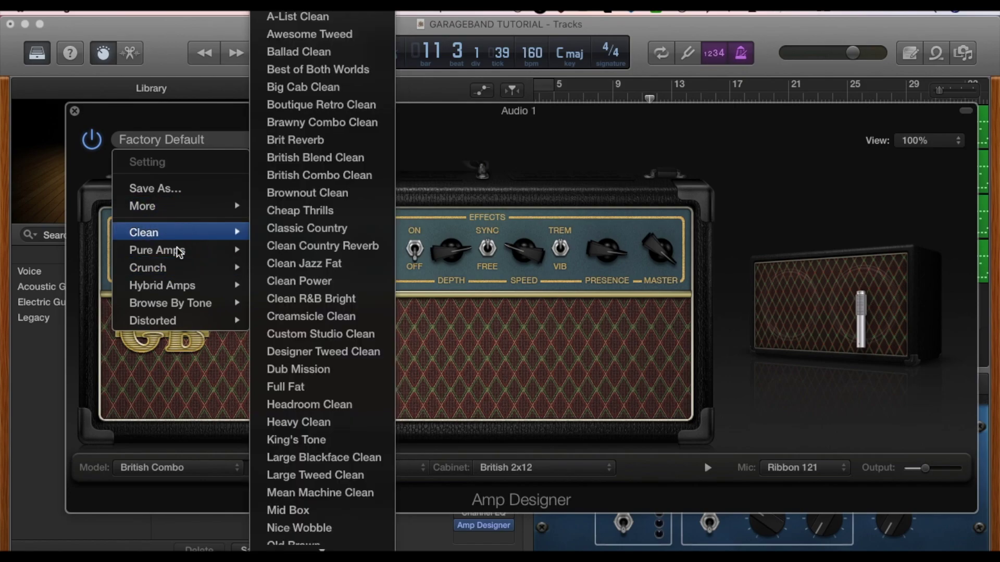
mouse_move(181, 256)
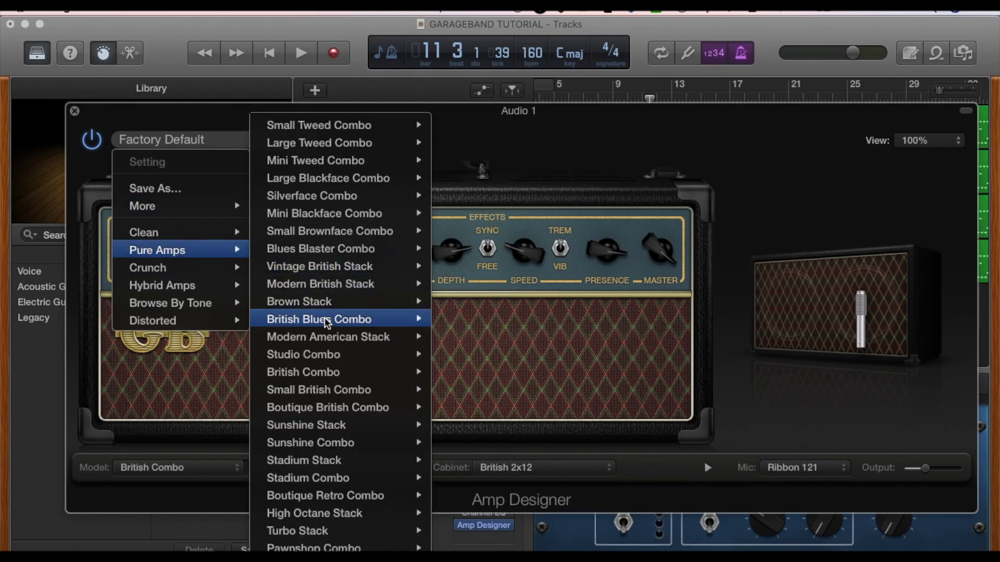
mouse_move(328, 341)
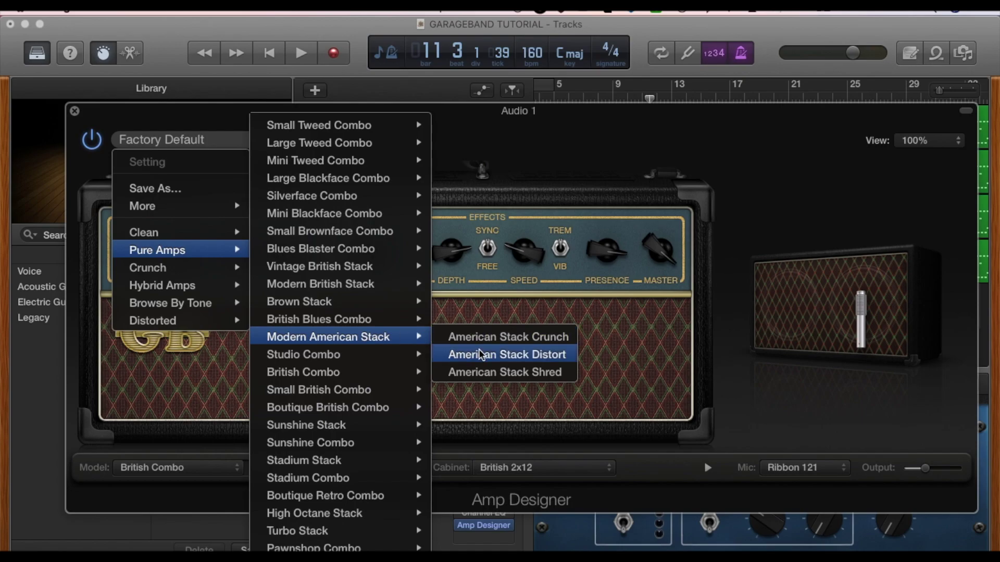
left_click(549, 359)
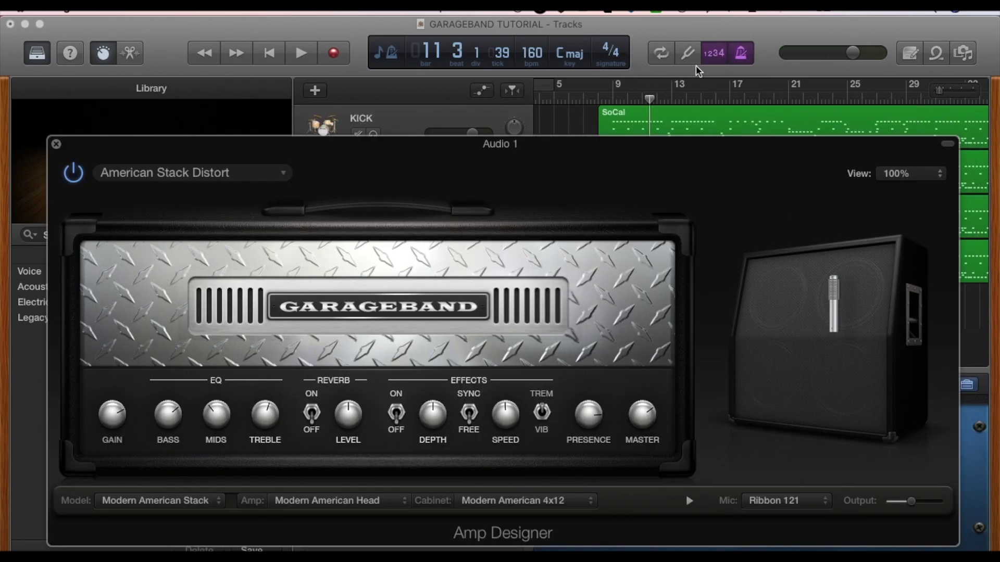
- Turn on input monitoring for the Audio 1 track and check the guitar's tuning with the tuner, closing it when done
left_click(691, 59)
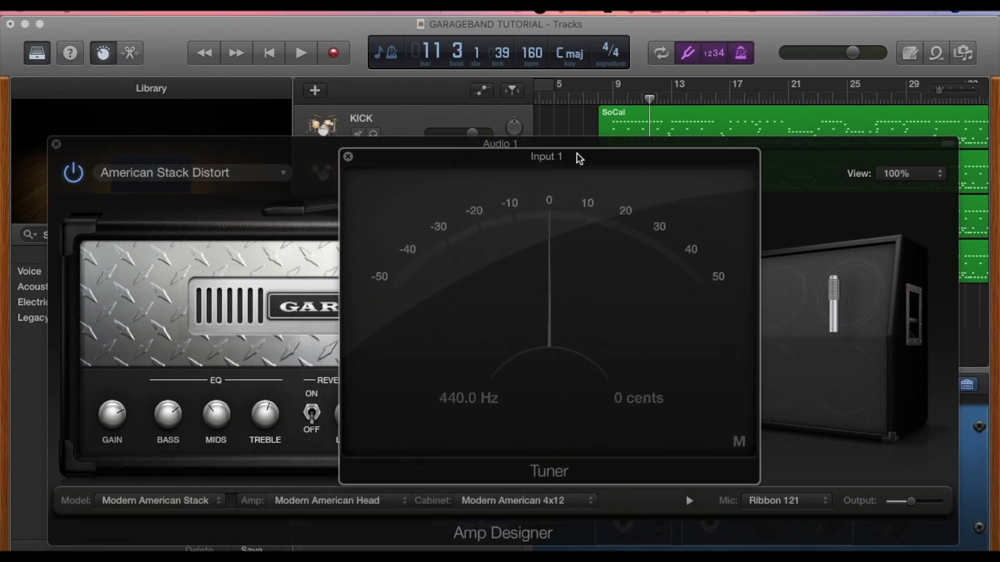
left_click_drag(586, 151, 588, 166)
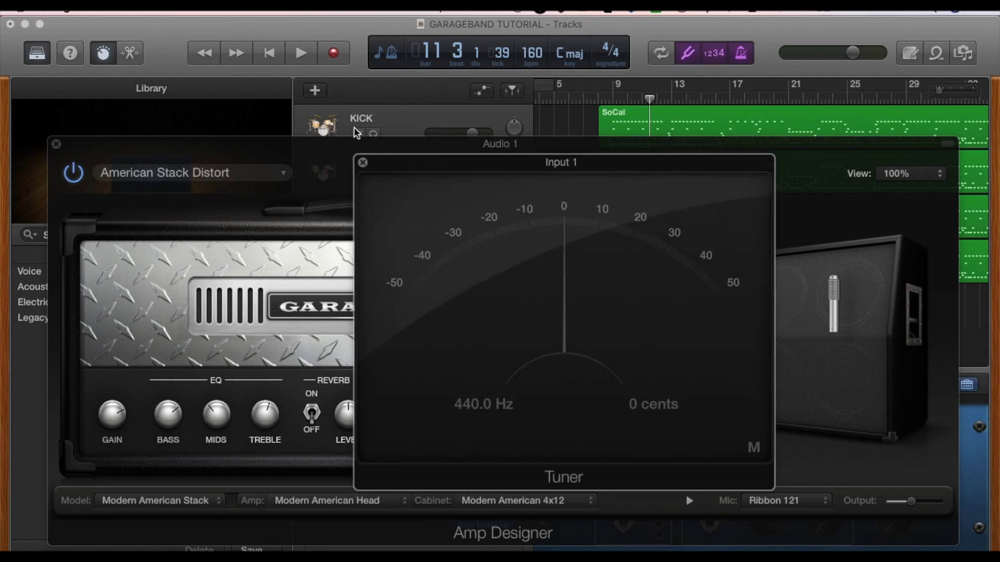
left_click(56, 144)
left_click_drag(388, 164, 614, 154)
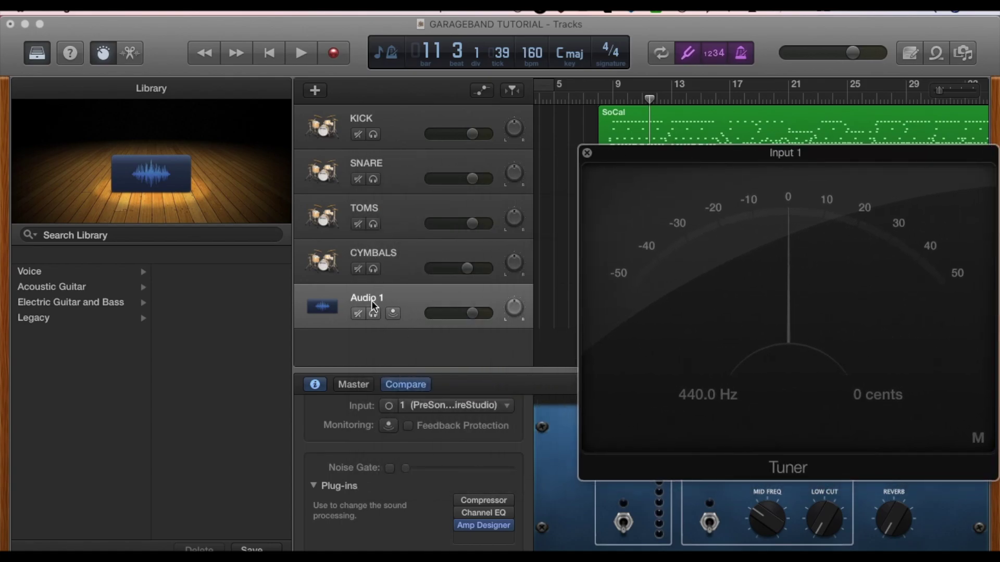
left_click(394, 313)
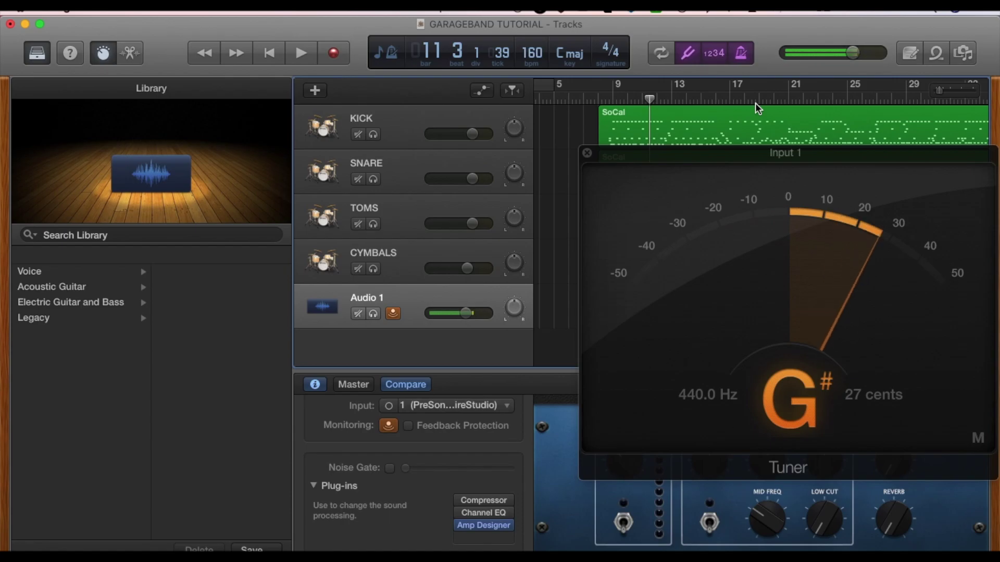
left_click(587, 153)
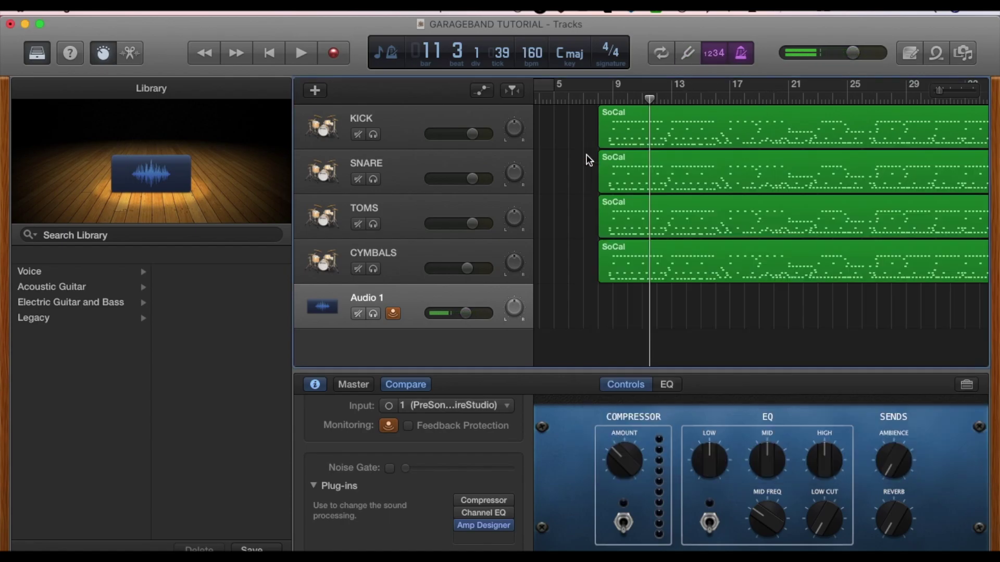
- Reopen Audio 1's Amp Designer and lower the bass, raise the mids and treble, keeping the Modern EQ type
left_click(482, 524)
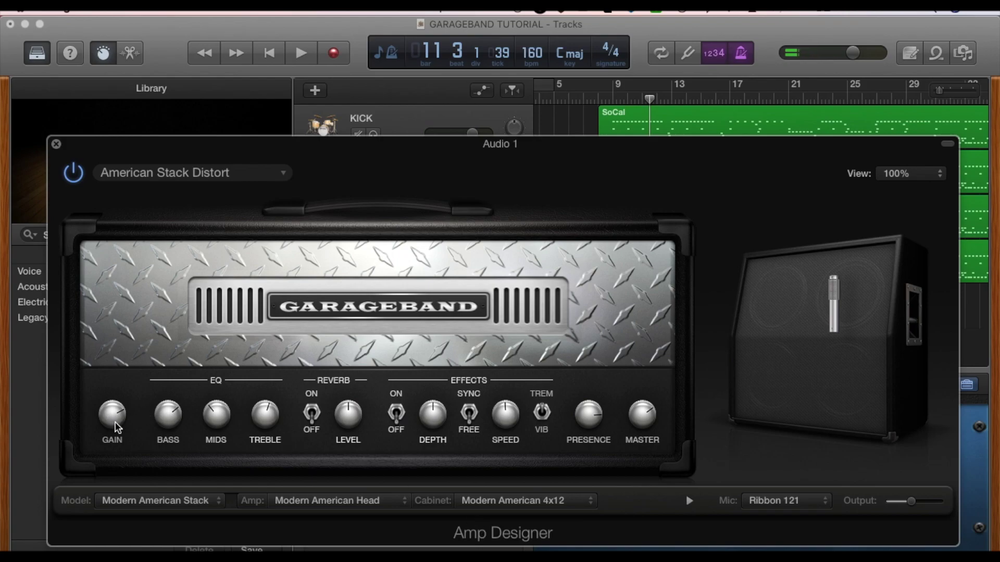
left_click_drag(167, 417, 164, 448)
left_click_drag(178, 415, 171, 461)
left_click_drag(266, 421, 232, 375)
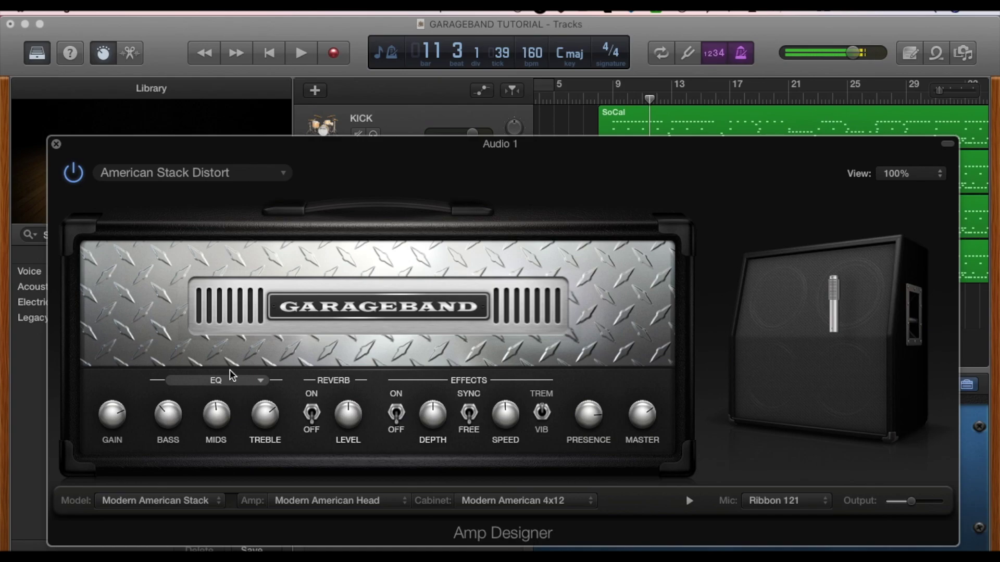
left_click(259, 381)
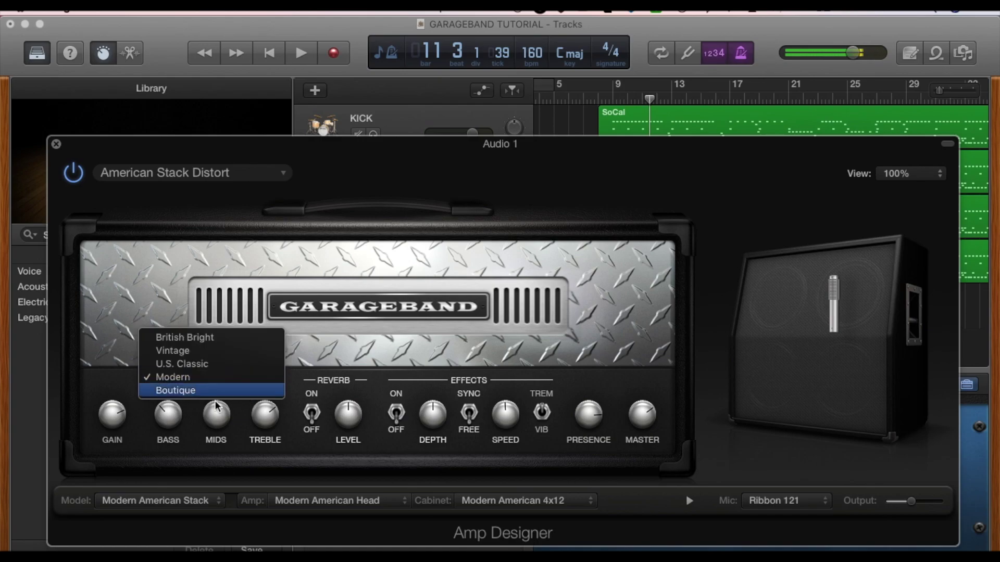
left_click(207, 435)
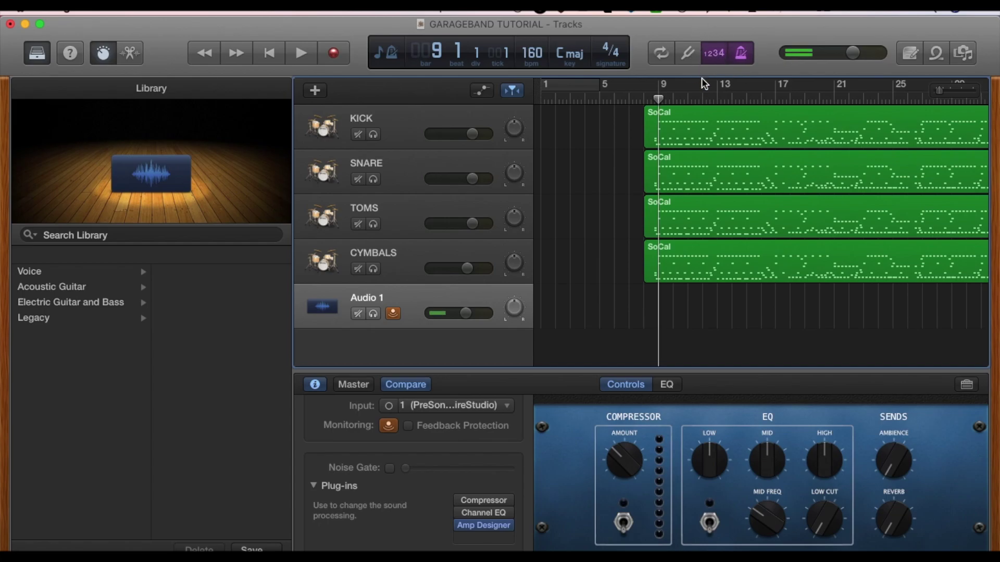
key("r")
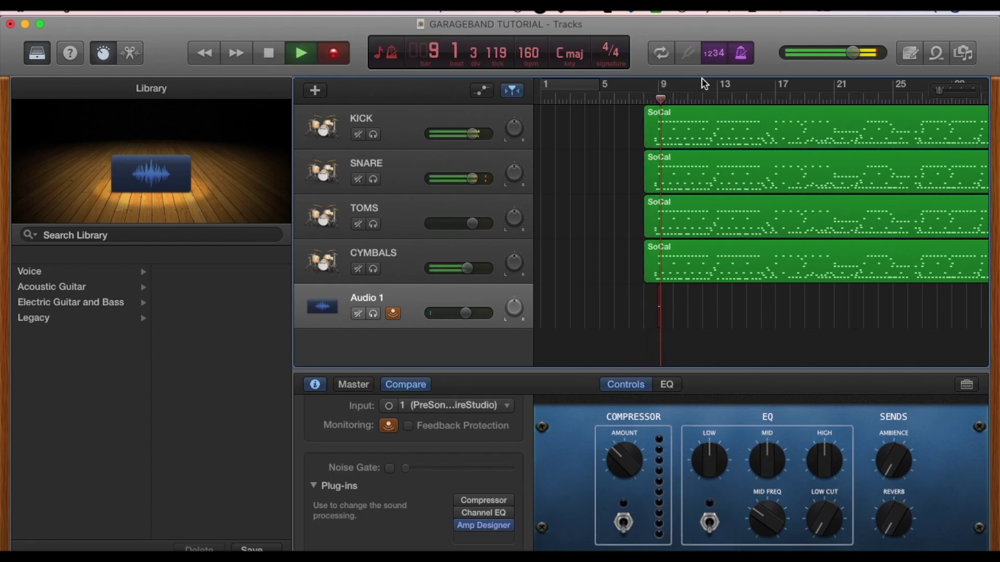
key("space")
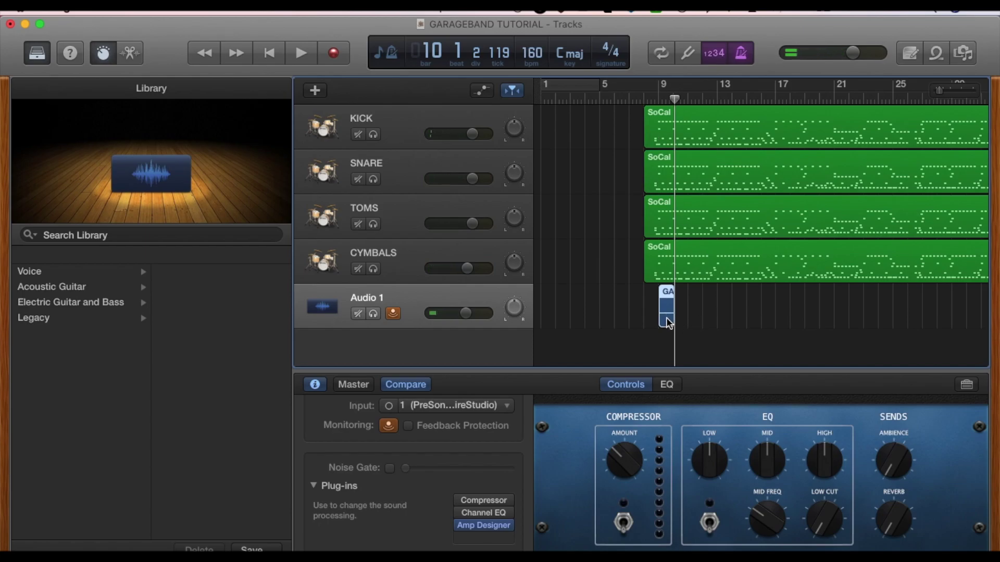
key("Delete")
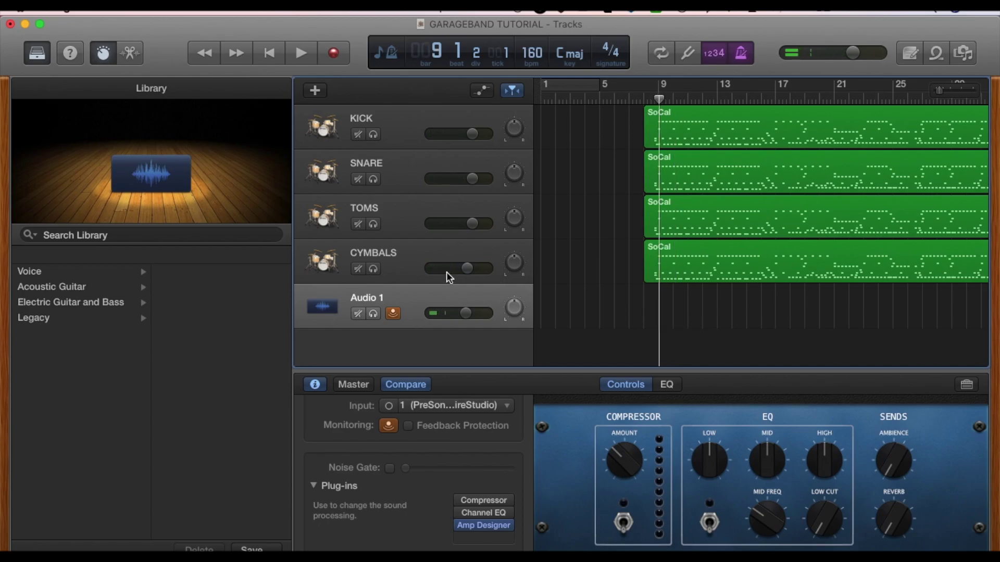
- Rename the Audio 1 track to GTR 1 and record a guitar take on it from bar 9
double_click(366, 297)
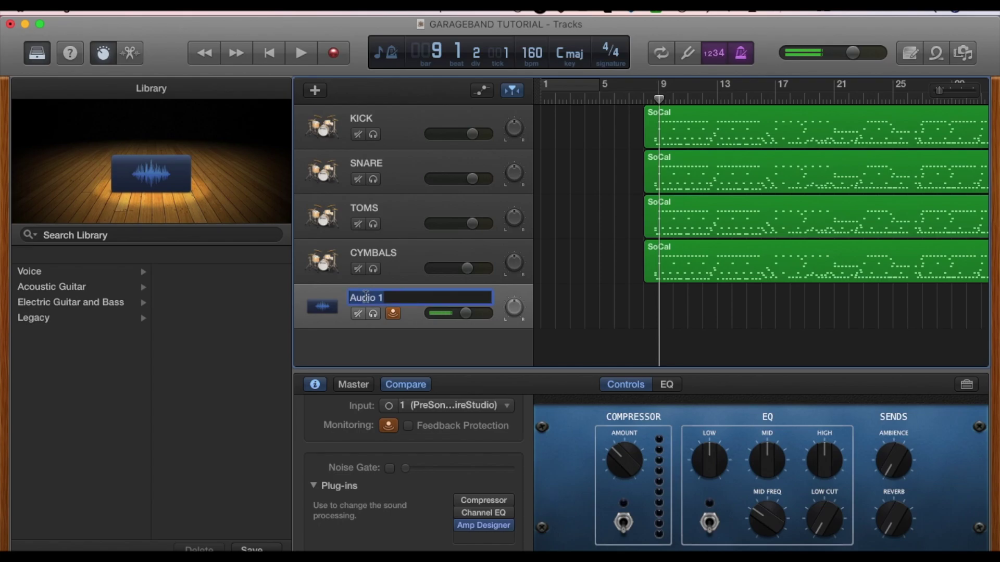
type("GTR 1")
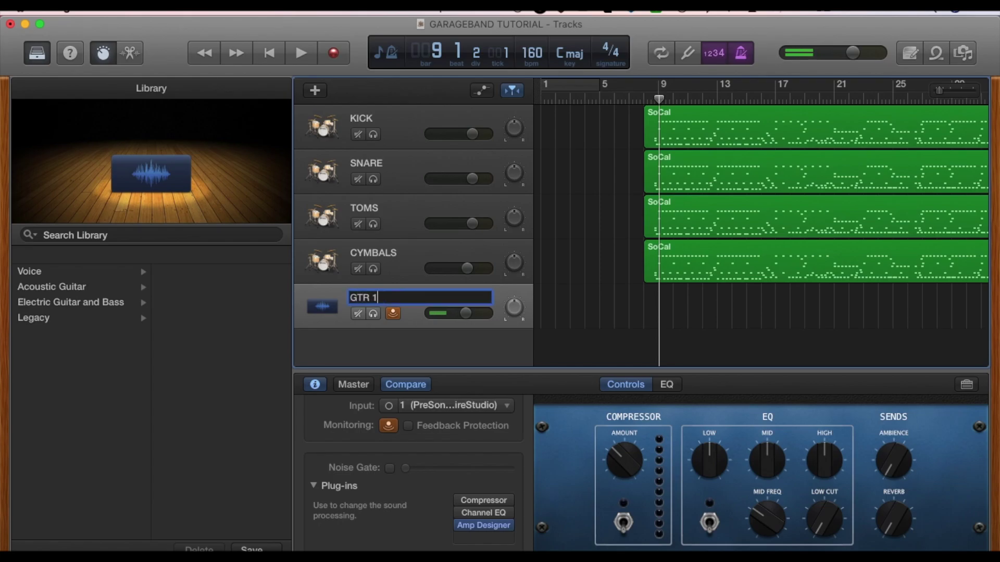
key("Return")
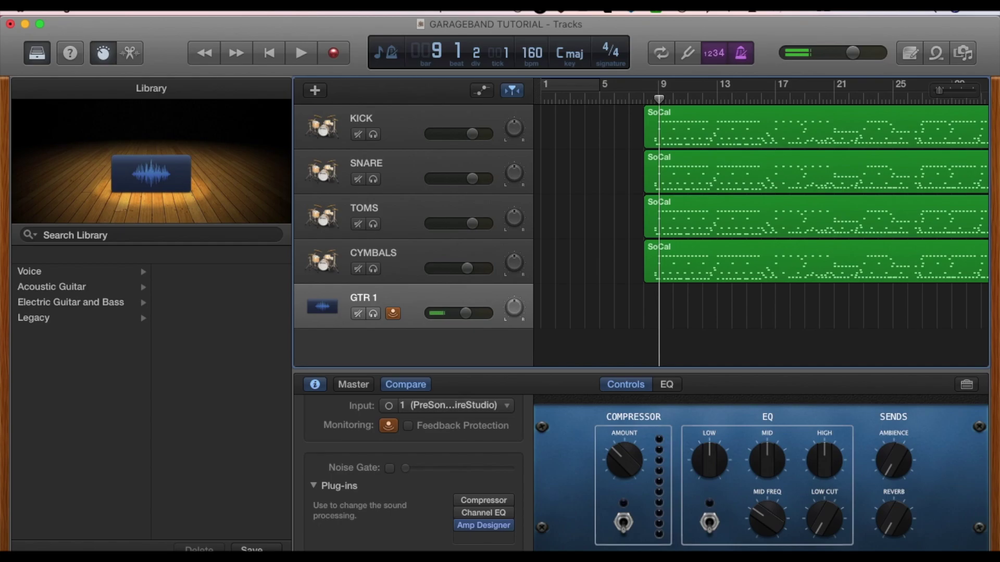
left_click(657, 98)
key("r")
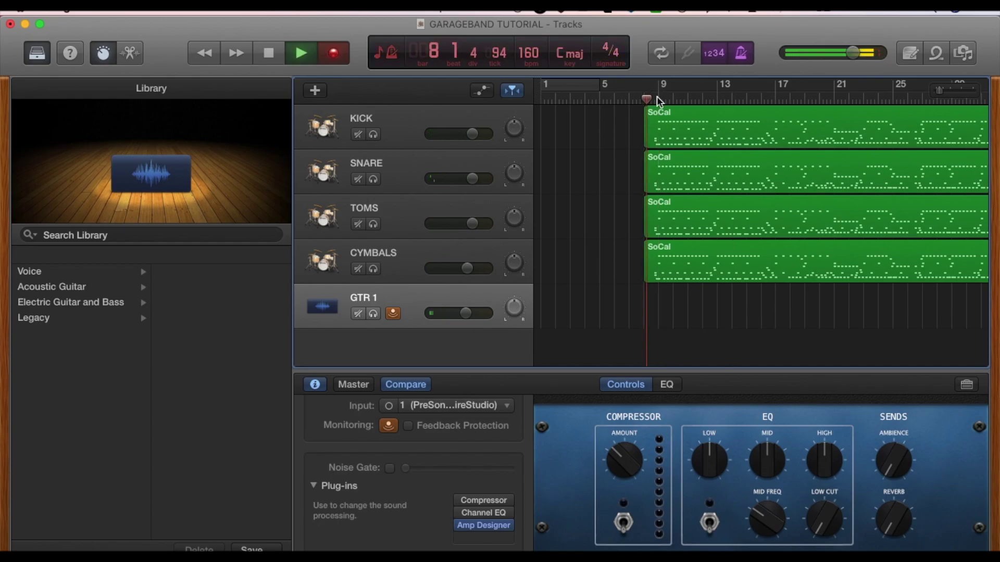
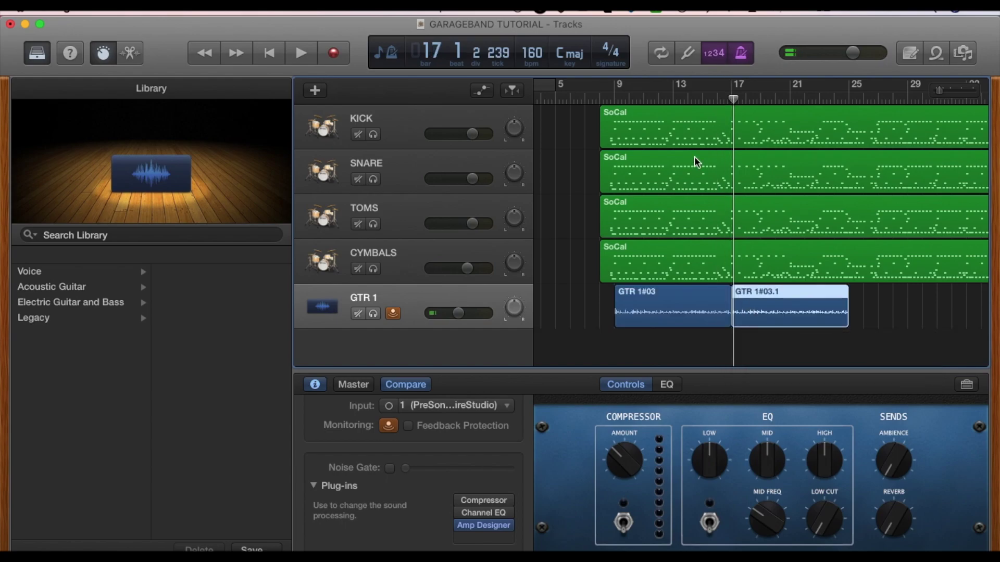
- Play back the GTR 1 regions together with the drums from about bar 8 to review the guitar sound
left_click(603, 98)
key("space")
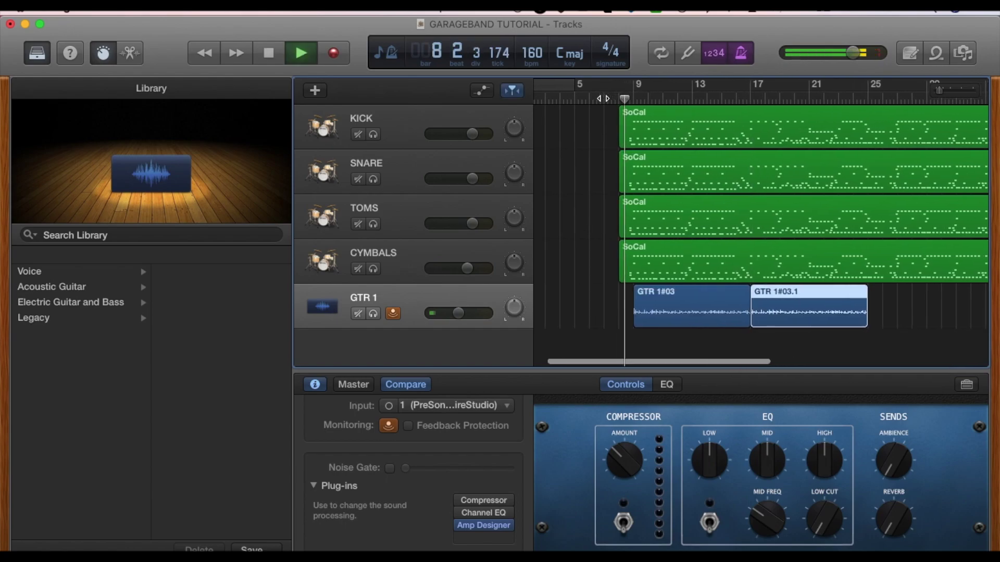
scroll(603, 99, "left", 2)
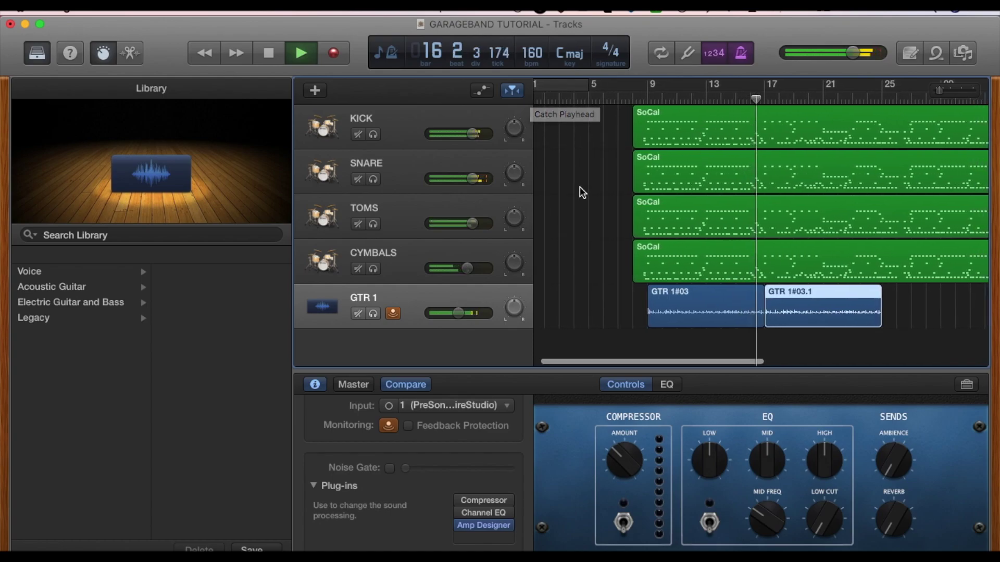
scroll(642, 265, "right", 2)
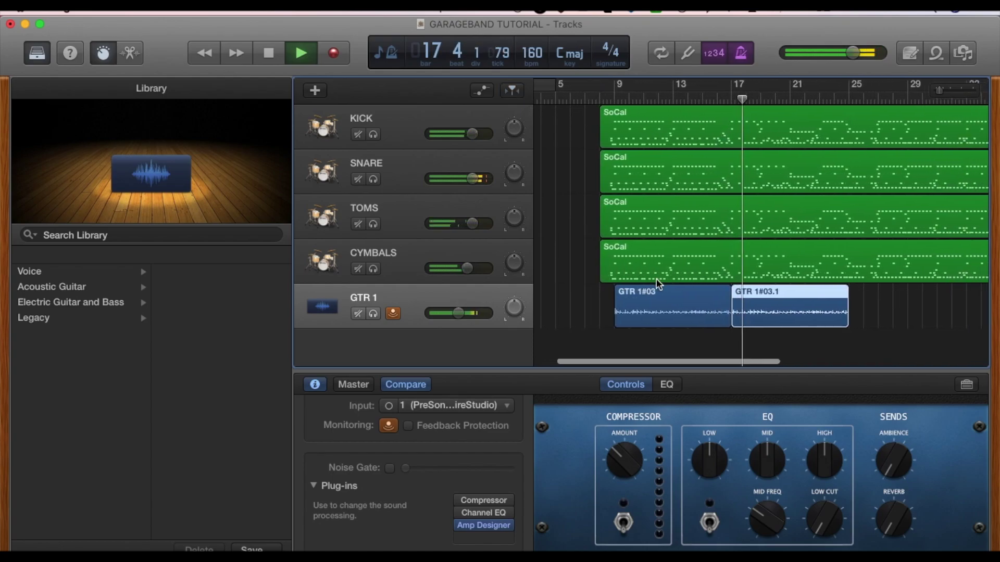
scroll(656, 279, "right", 2)
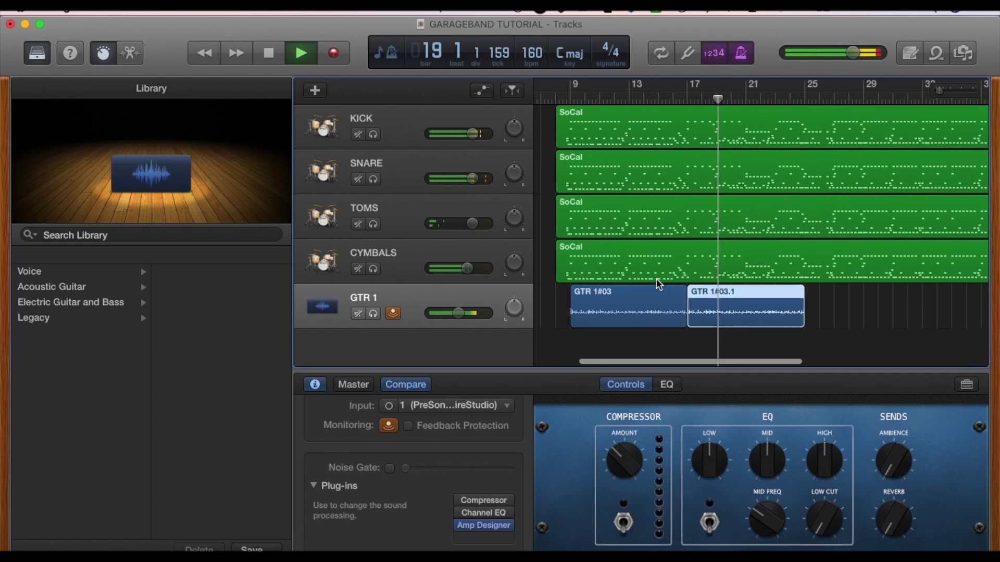
scroll(656, 279, "right", 2)
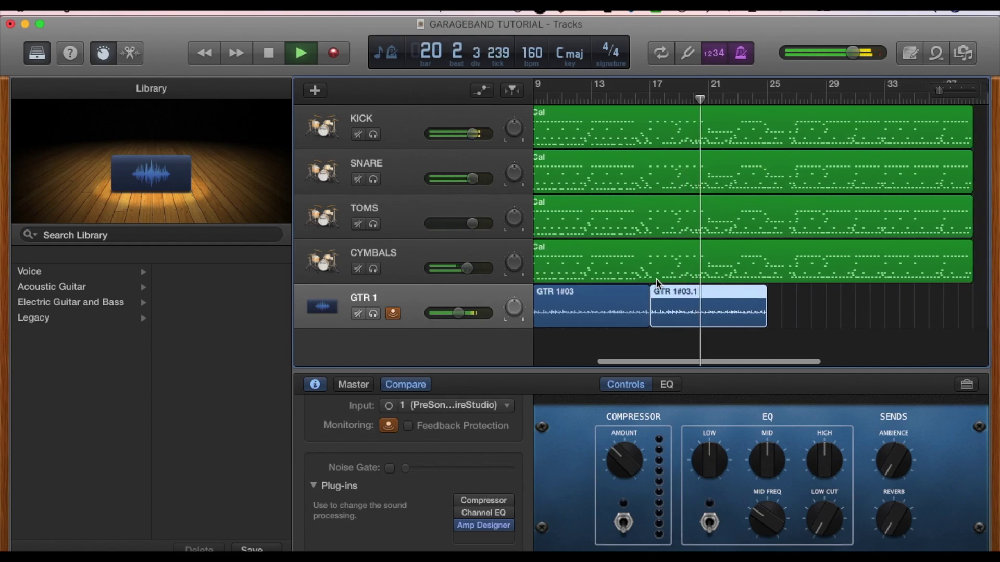
scroll(656, 279, "right", 1)
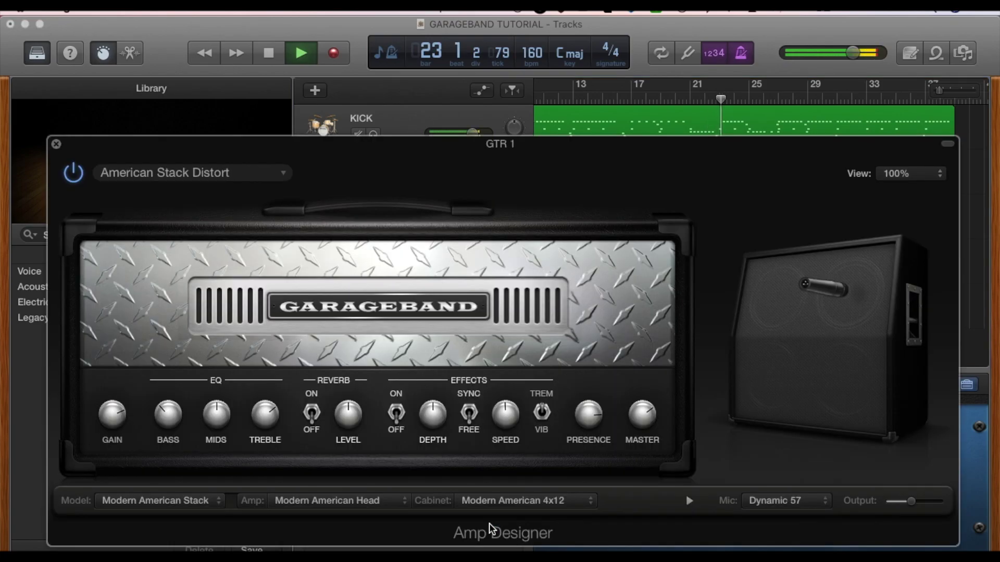
- Open GTR 1's Amp Designer and adjust the gain, presence and treble while replaying the guitar section
left_click(489, 524)
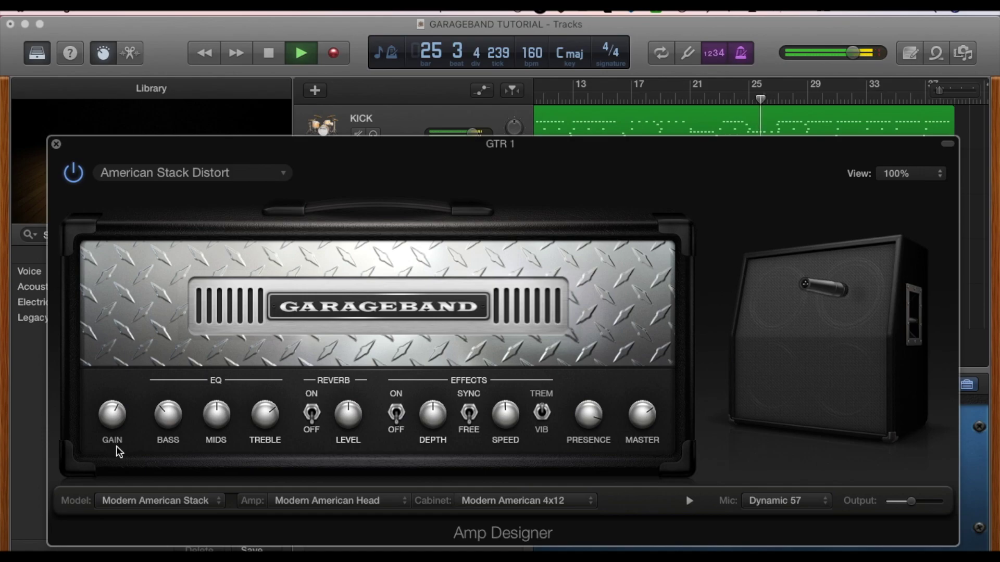
key("space")
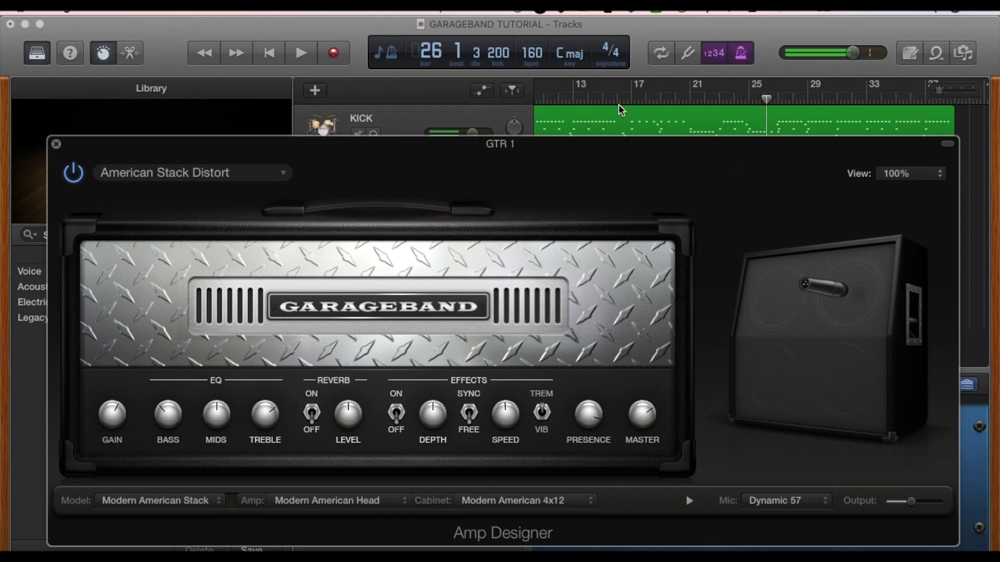
left_click(572, 101)
key("space")
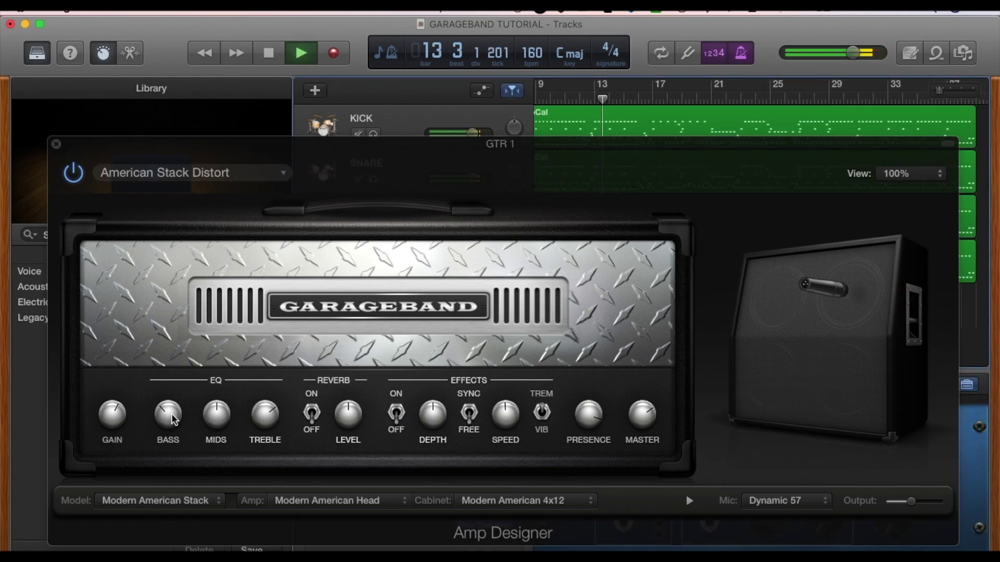
left_click(267, 424)
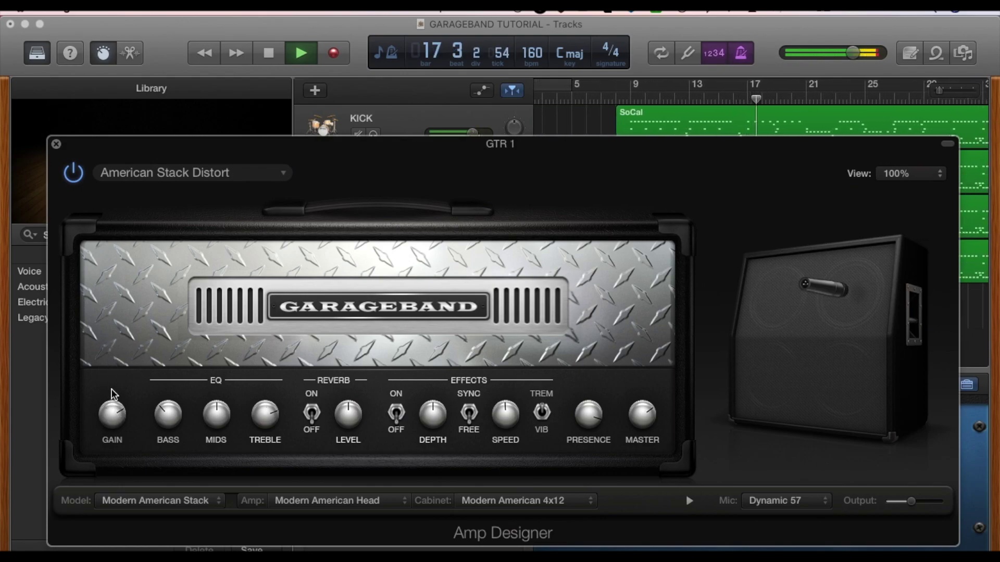
- Try the Dynamic 20, Condenser 414 and Condenser 87 mics on GTR 1's amp during playback, and settle on Dynamic 609
left_click(807, 502)
left_click(794, 488)
left_click(794, 501)
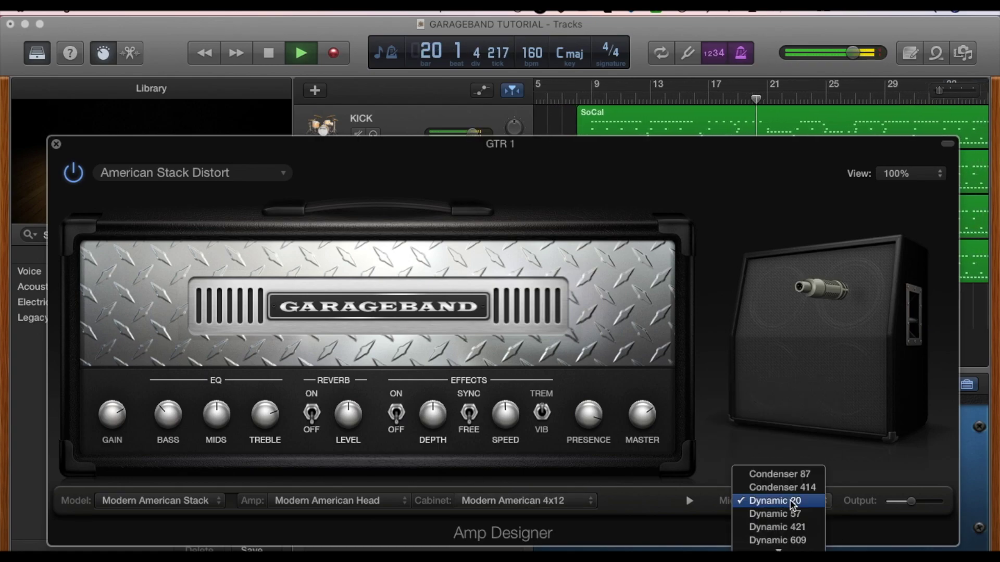
left_click(795, 488)
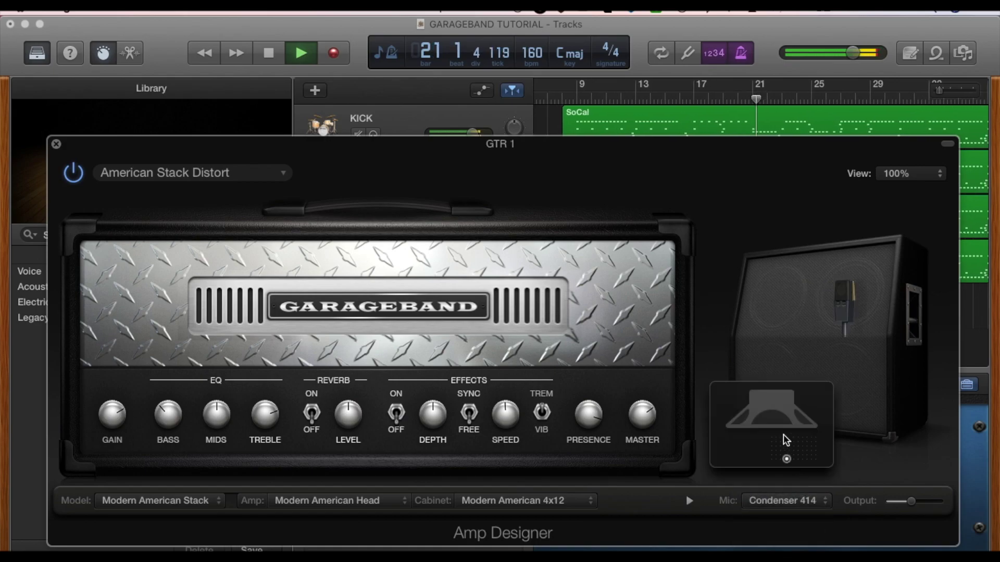
left_click(792, 501)
left_click(792, 487)
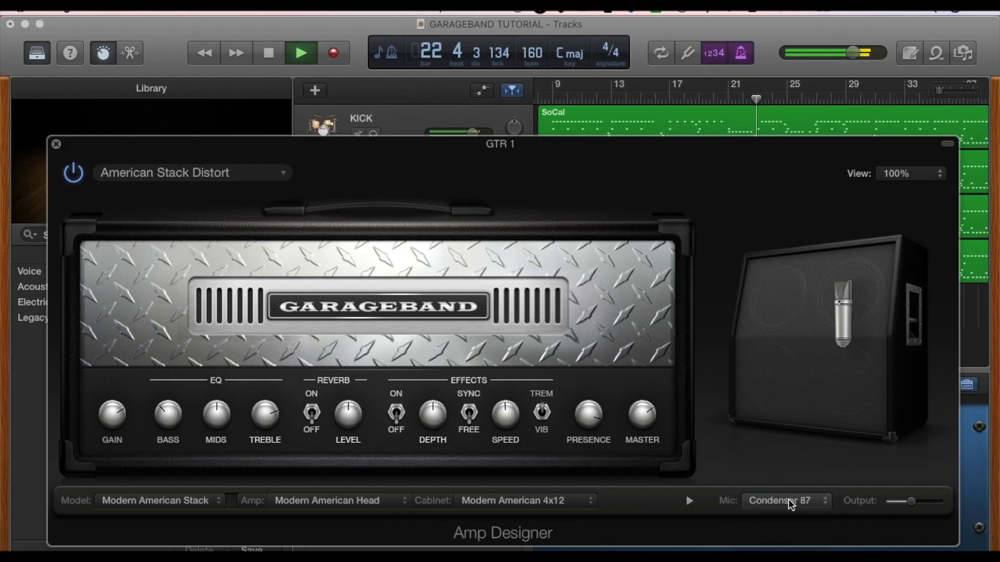
left_click(789, 503)
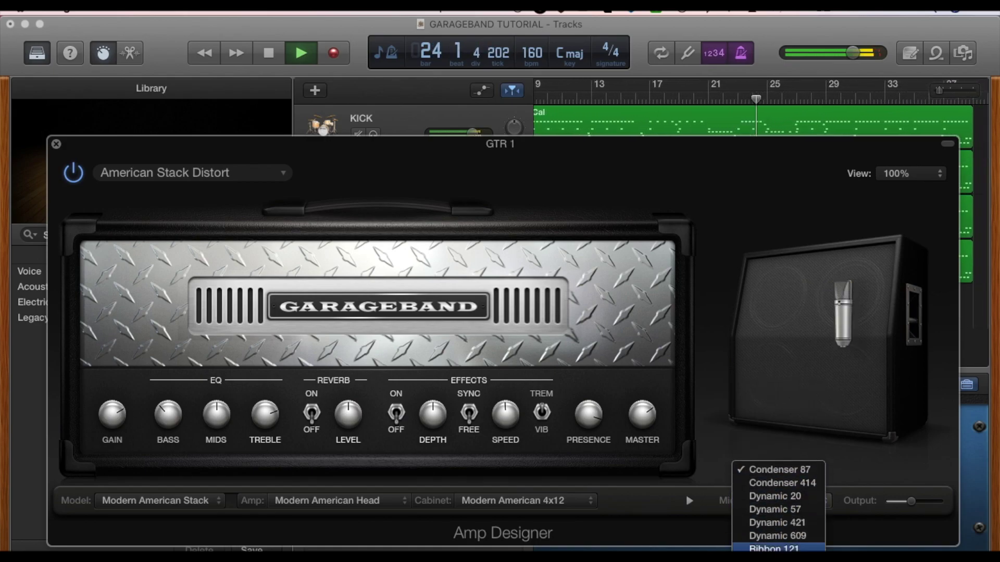
left_click(788, 540)
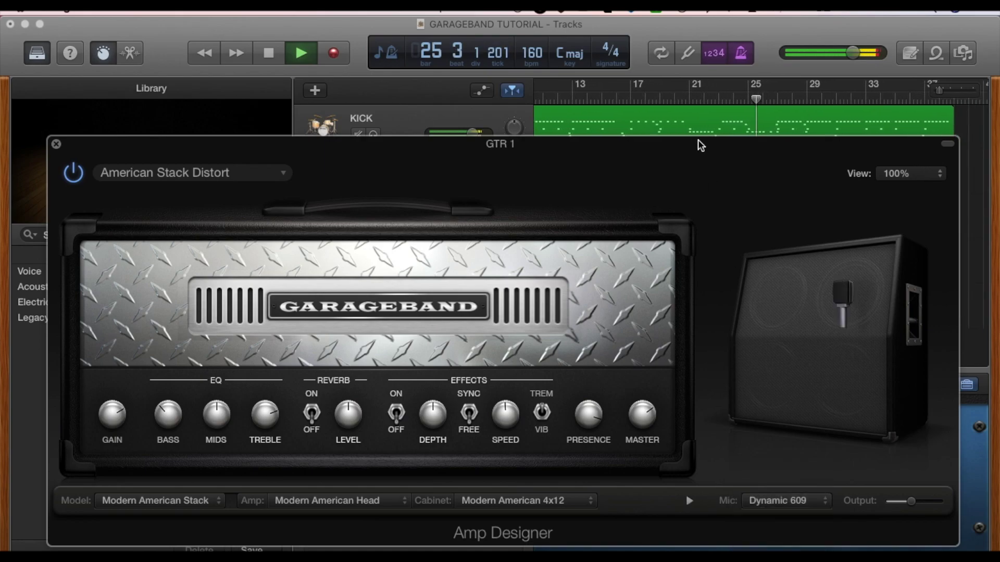
key("space")
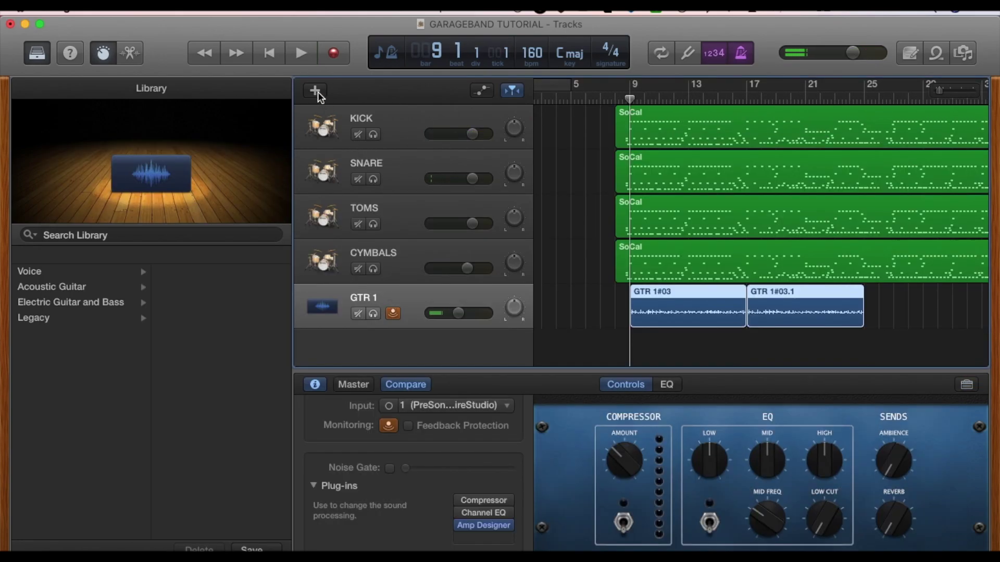
- Create a new audio track using Input 1 and rename it GTR 2
left_click(315, 90)
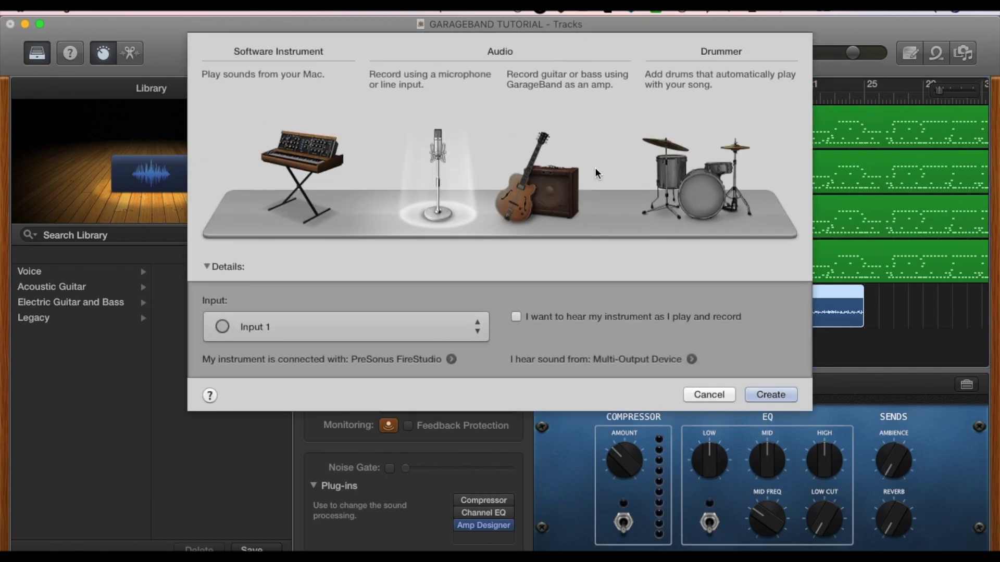
left_click(773, 394)
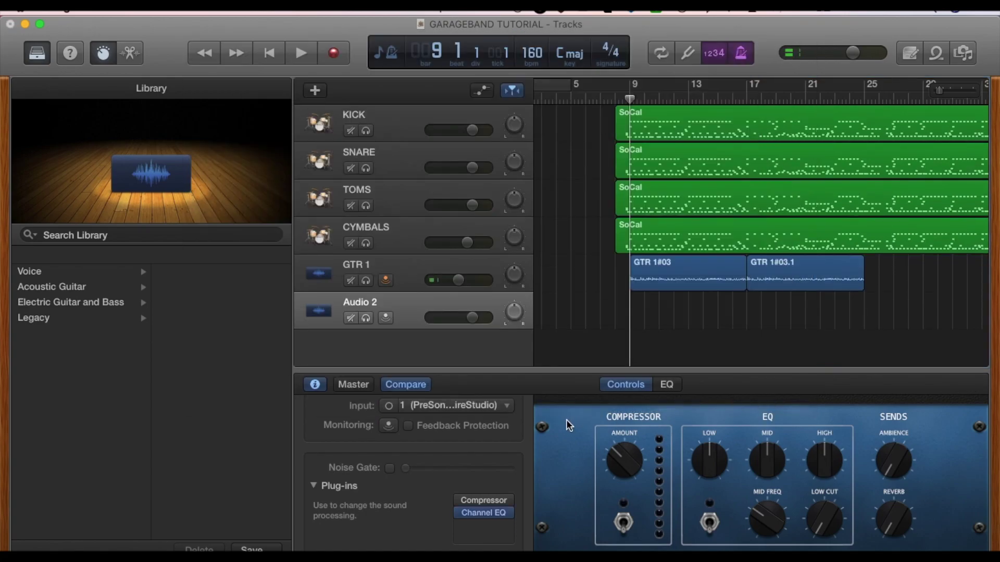
double_click(366, 304)
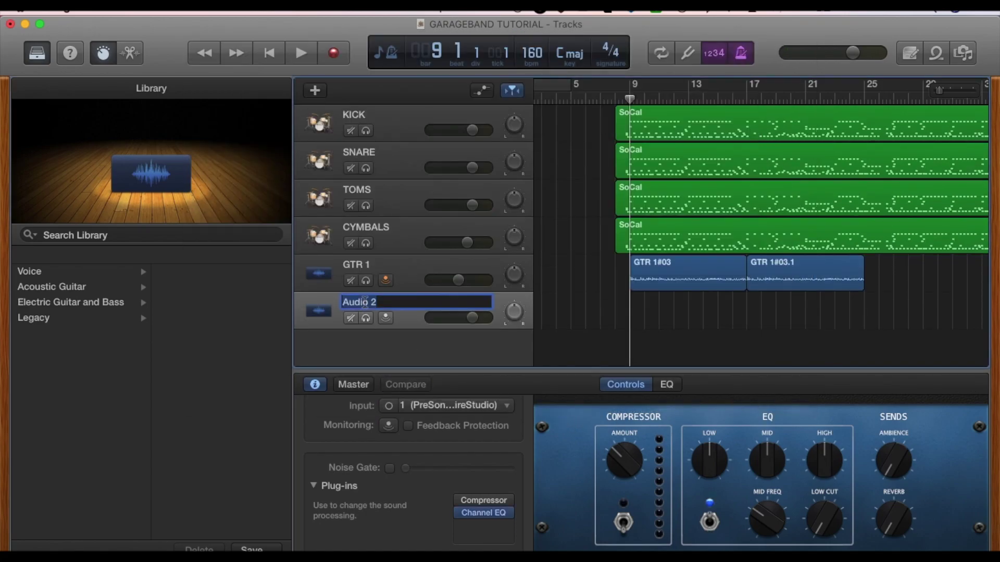
type("GTR")
key("Return")
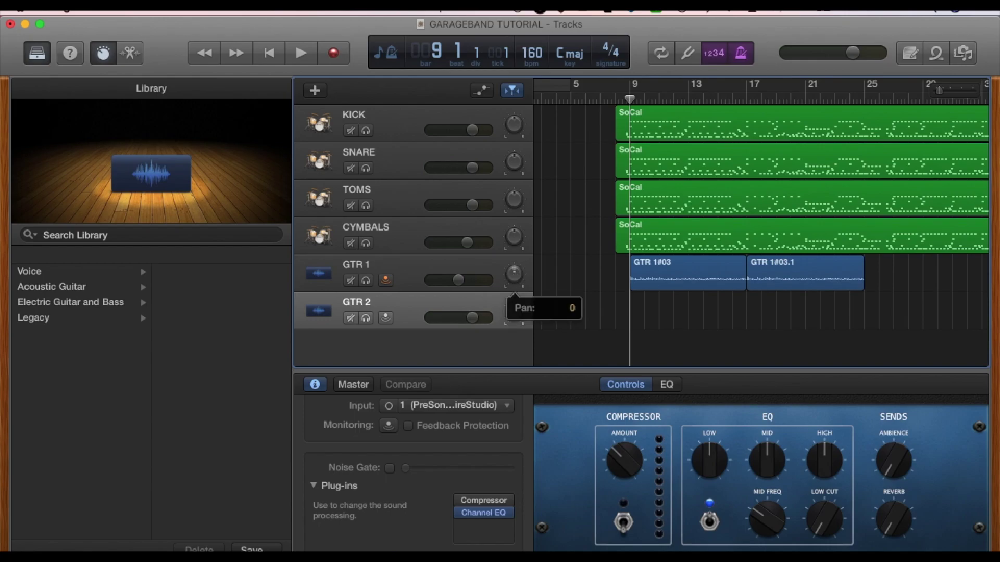
- Adjust the panning of the GTR 1 and GTR 2 tracks
left_click(514, 275)
left_click_drag(513, 312, 514, 315)
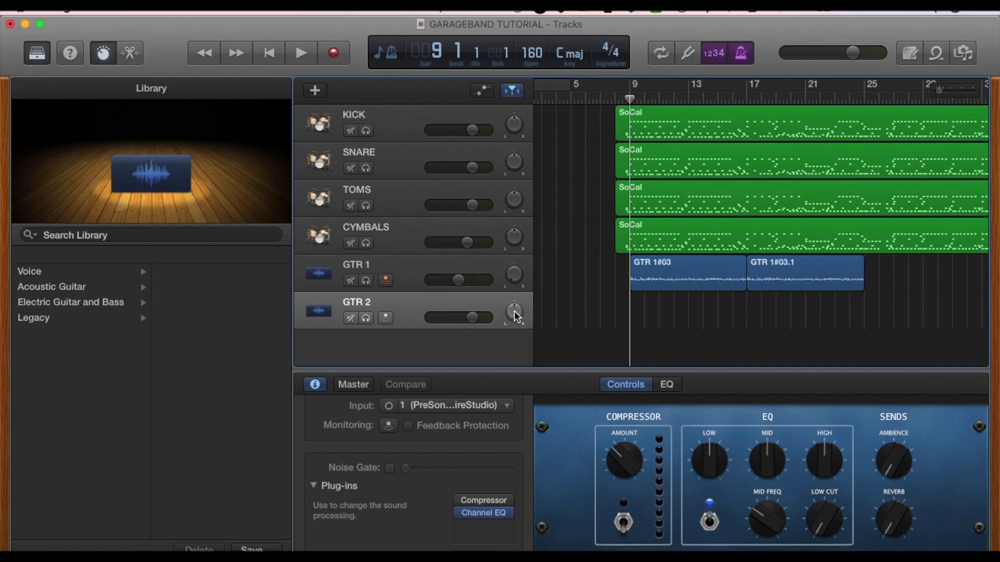
left_click(509, 309)
- Lower GTR 2's volume to match GTR 1's level and enable input monitoring on GTR 2
left_click(472, 318)
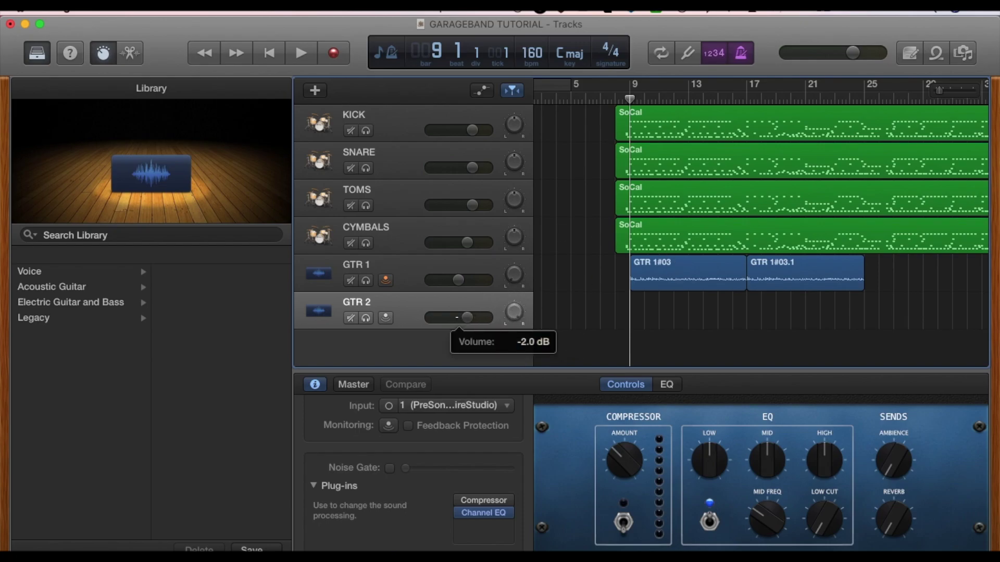
left_click_drag(436, 318, 436, 318)
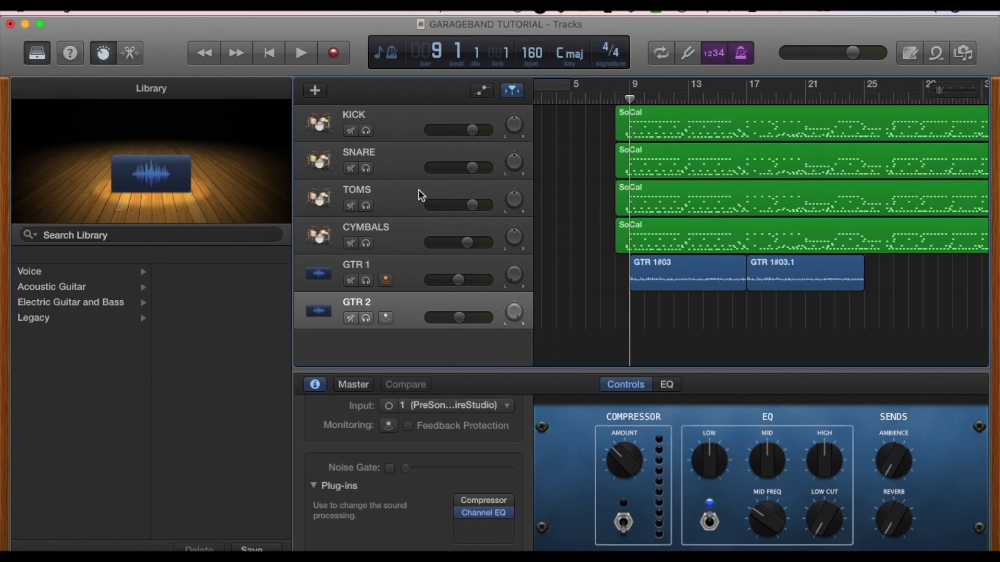
left_click(386, 316)
- Save GTR 1's Amp Designer settings as a preset named American Stack Distort1
left_click(401, 268)
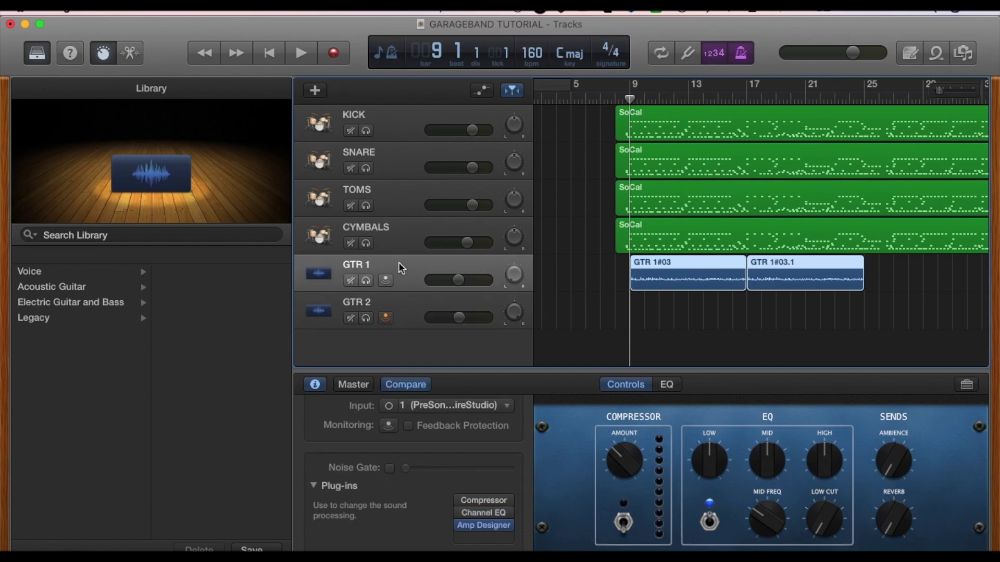
left_click(487, 526)
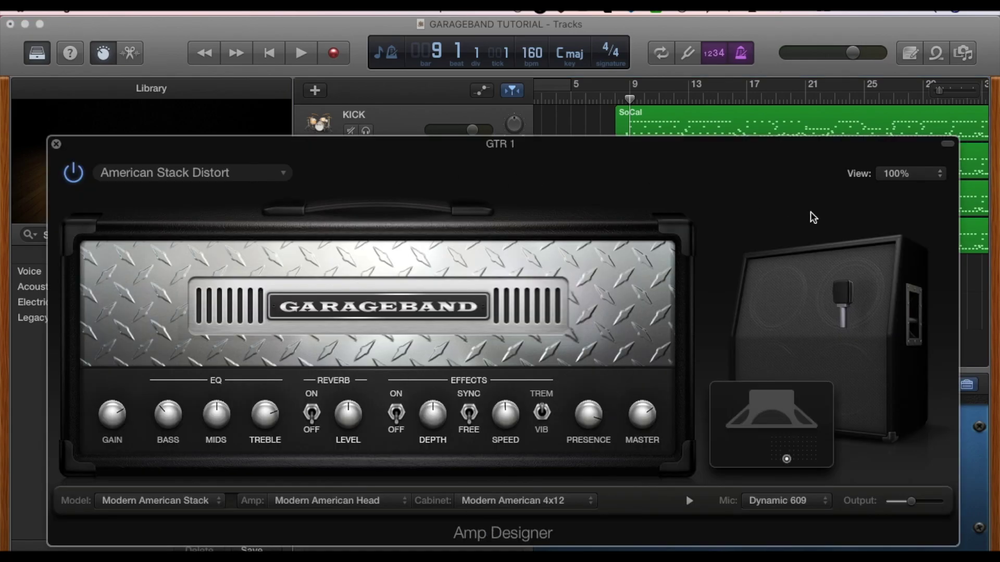
left_click(262, 176)
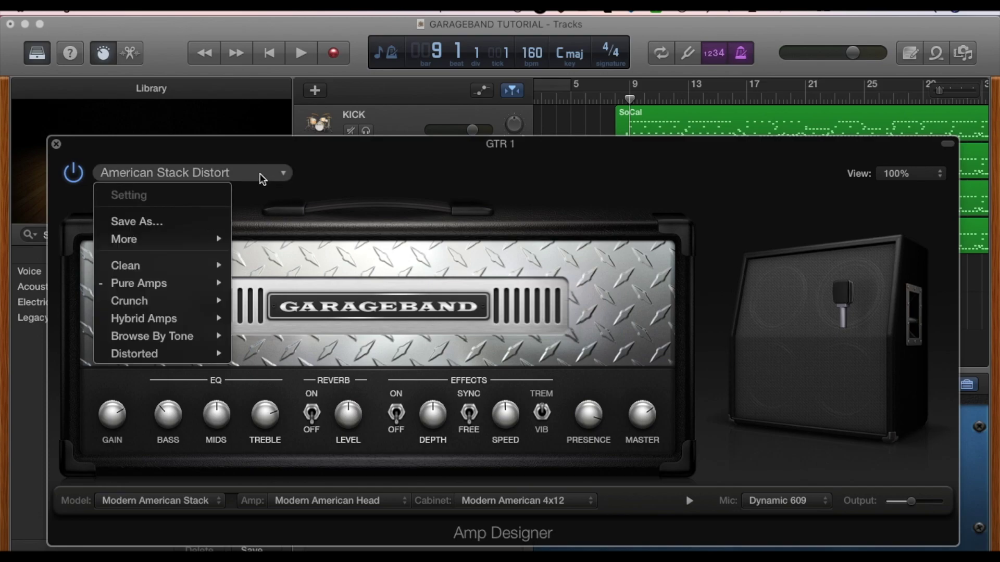
mouse_move(214, 248)
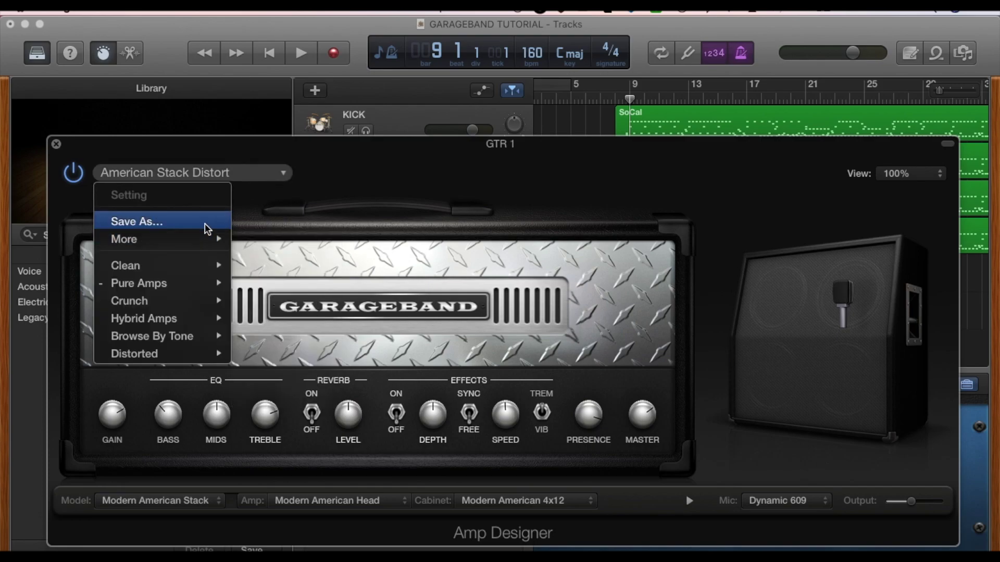
mouse_move(195, 309)
mouse_move(176, 357)
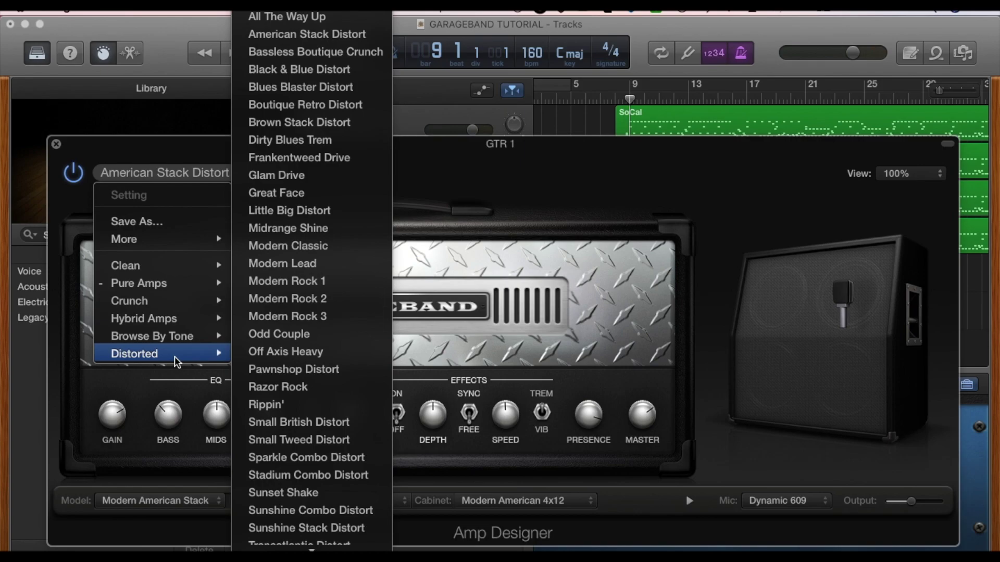
left_click(174, 228)
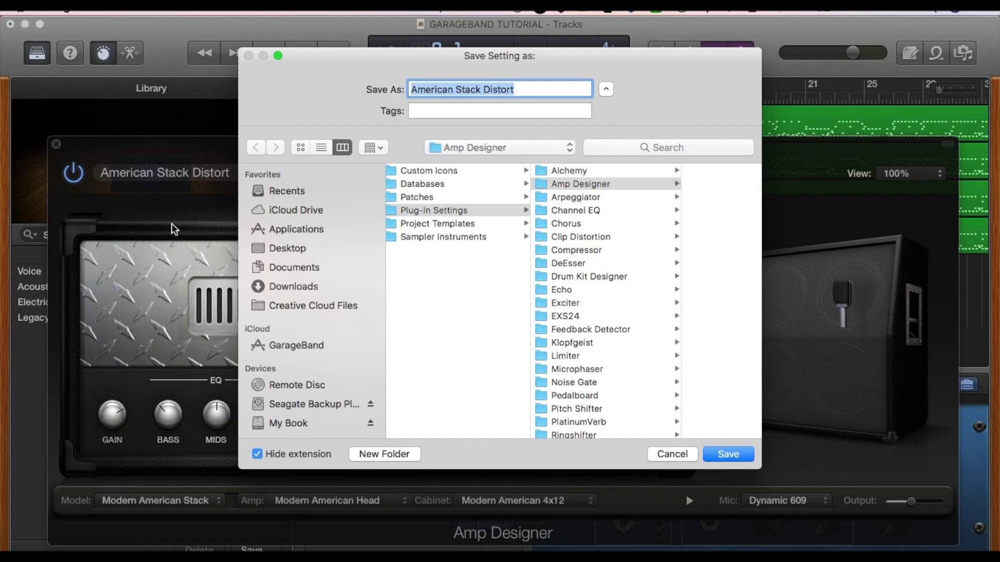
key("Right")
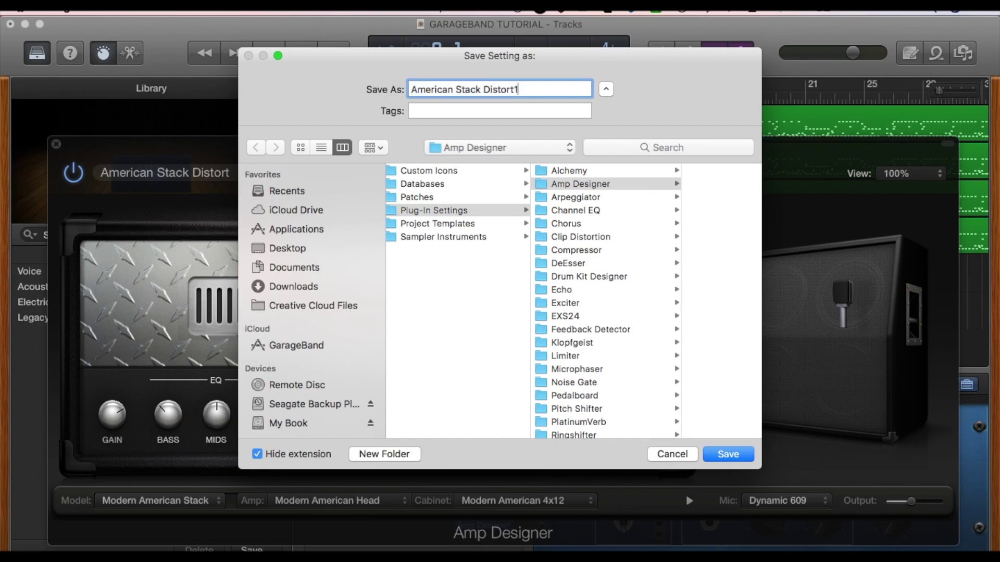
key("Return")
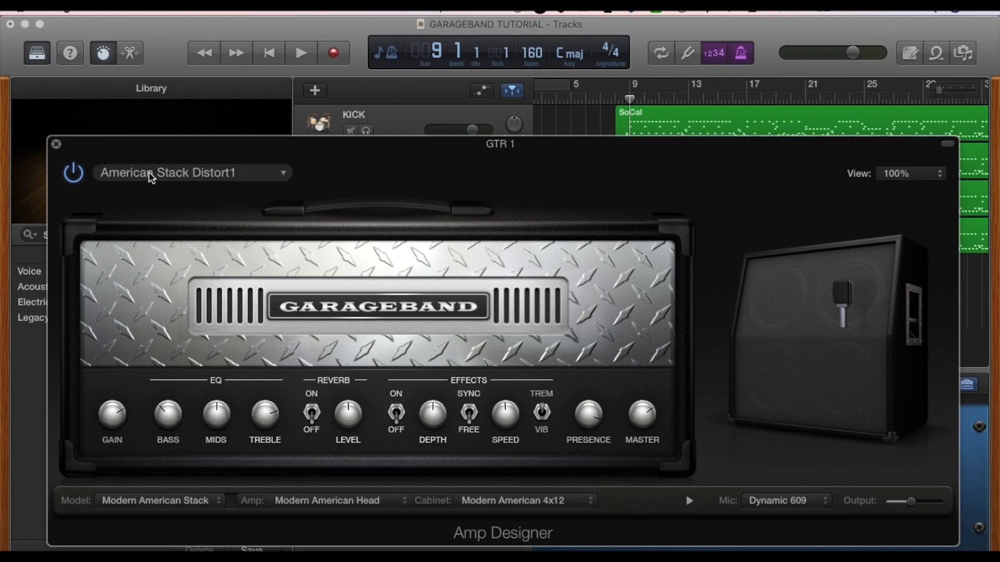
key("super+w")
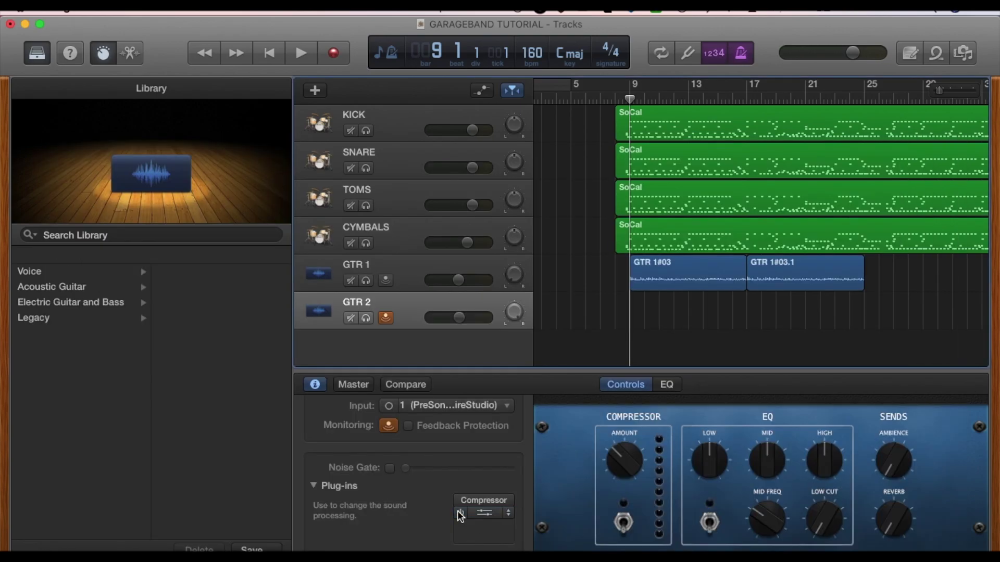
- Add an Amp Designer plug-in to GTR 2 and load the saved American Stack Distort1 setting
left_click(481, 523)
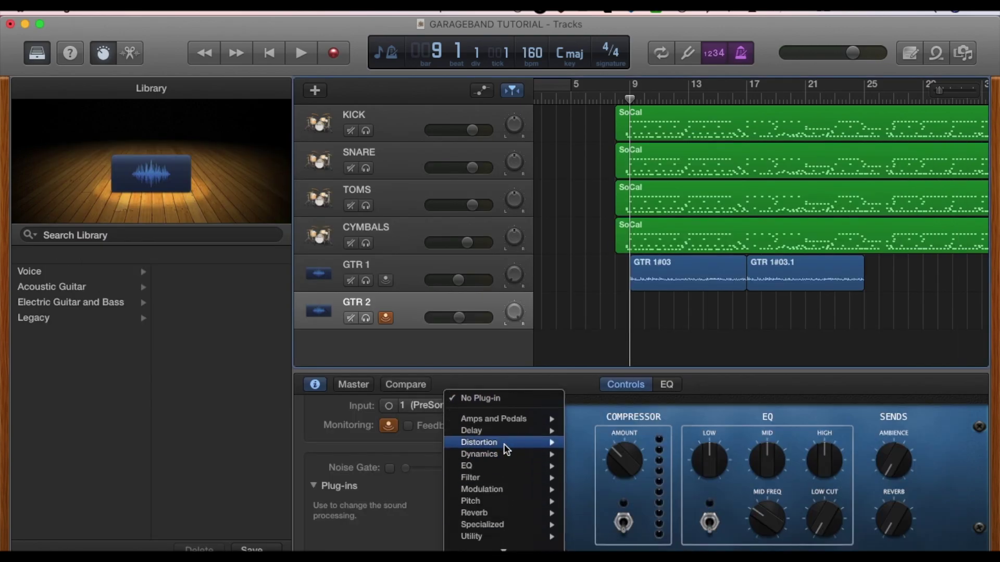
mouse_move(544, 421)
left_click(582, 417)
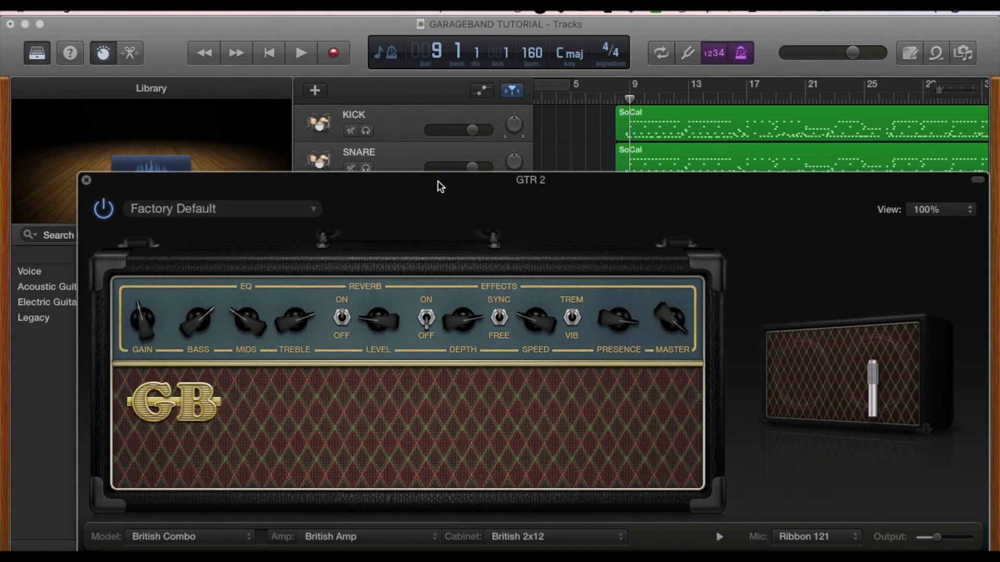
left_click_drag(441, 187, 438, 90)
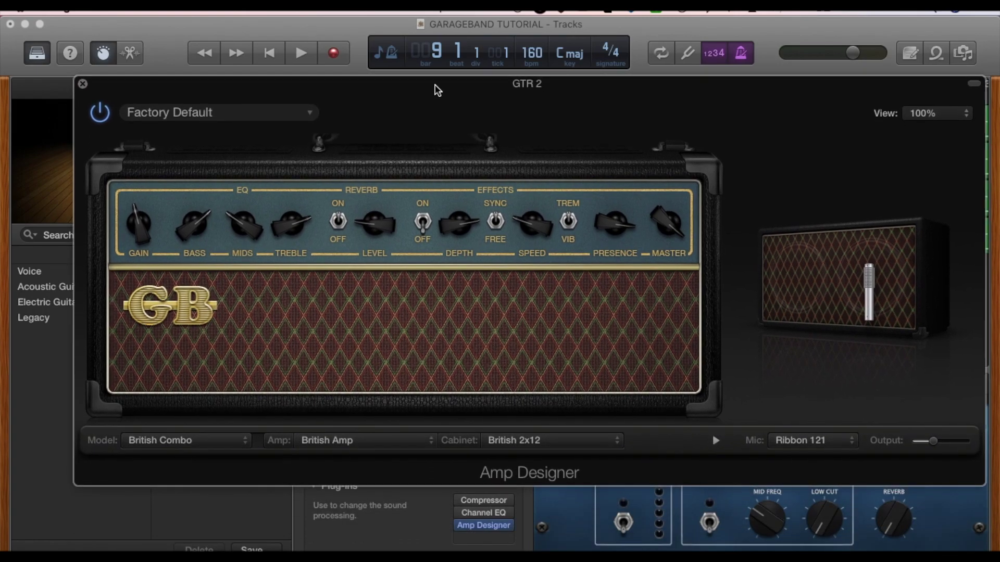
left_click(264, 118)
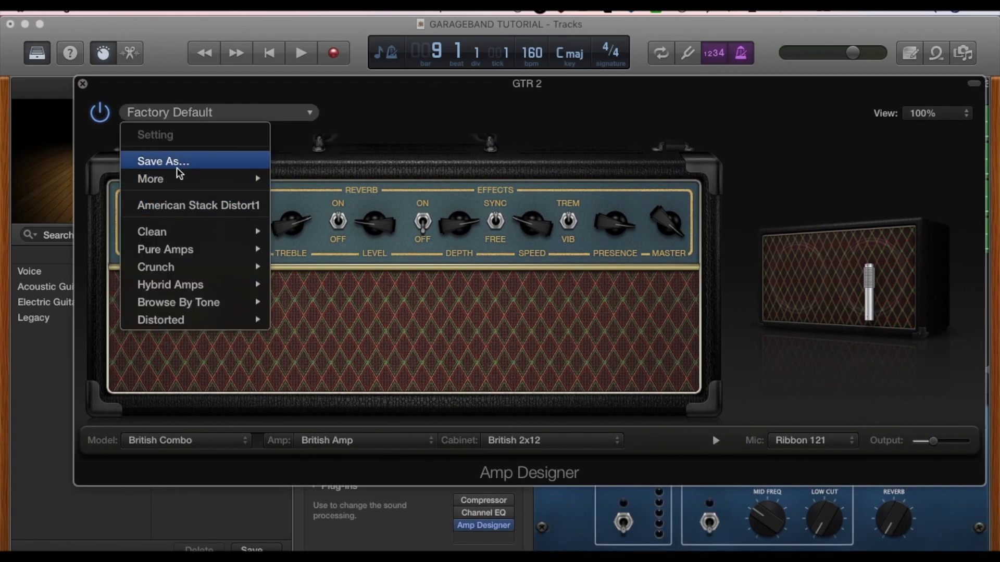
left_click(218, 207)
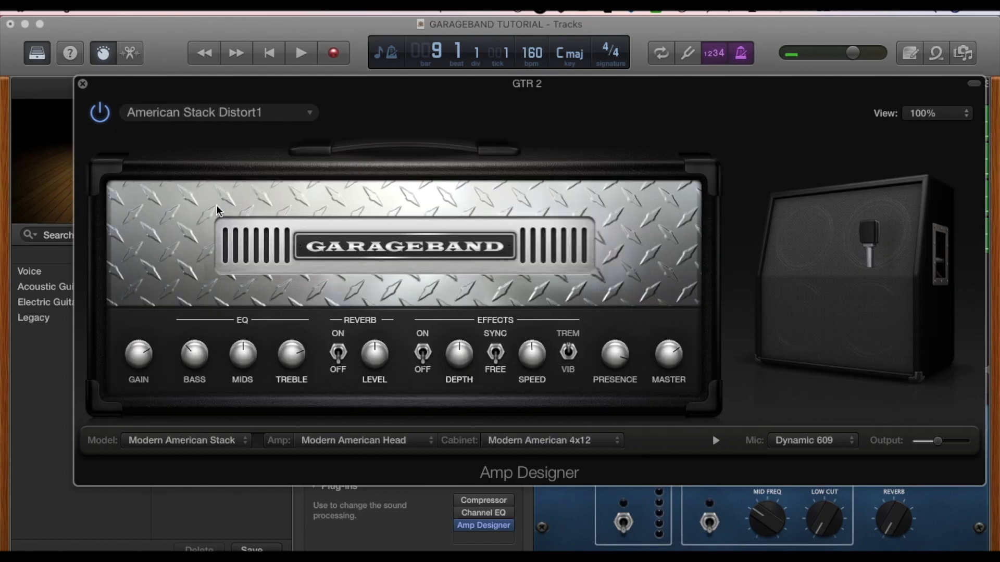
key("super+w")
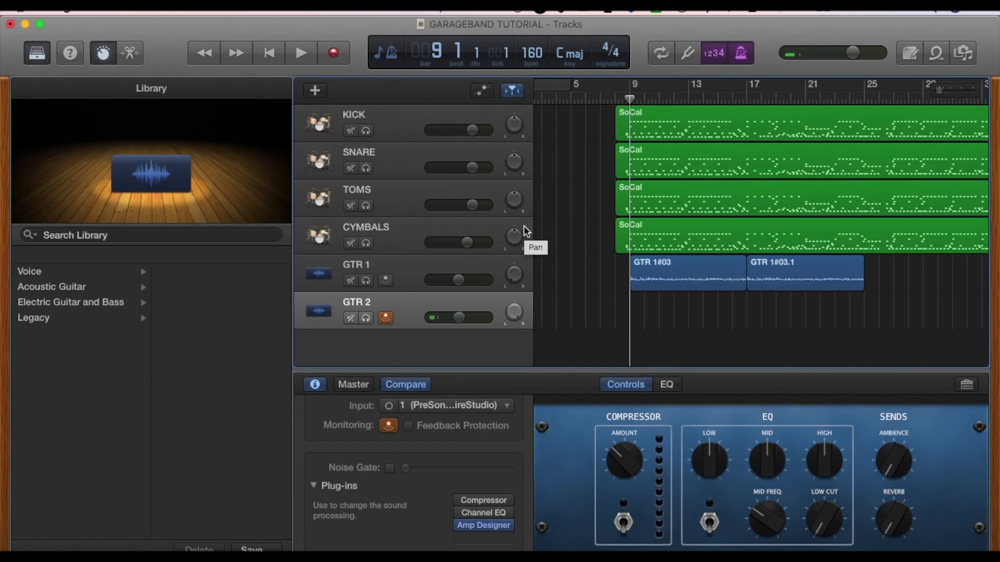
- Record a guitar take on GTR 2 from bar 9 and trim the region's end to bar 17
key("r")
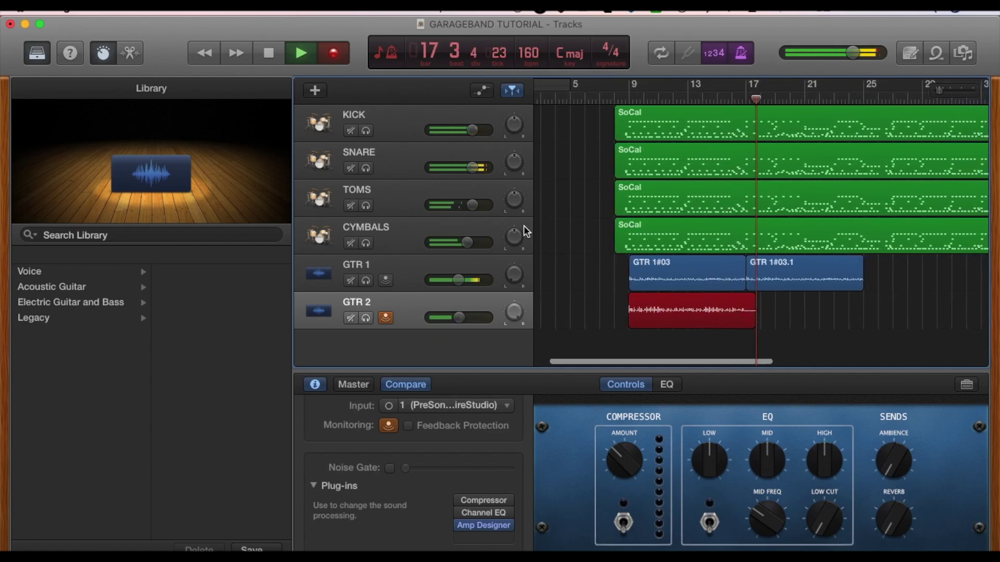
key("space")
left_click_drag(754, 312, 746, 312)
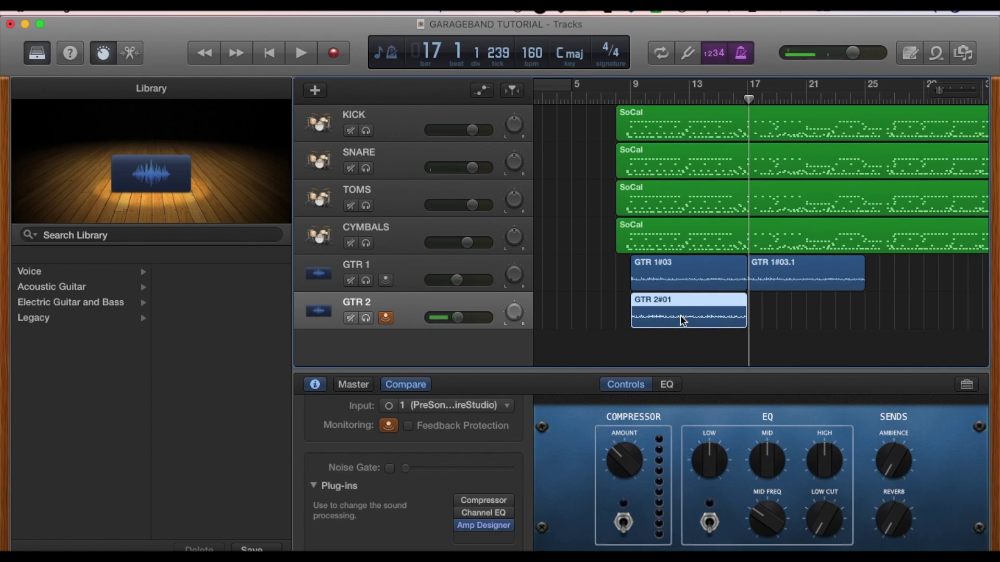
- Copy the recorded GTR 2 region to bar 17 and play both guitars with the drums from about bar 9
left_click_drag(683, 319, 799, 316)
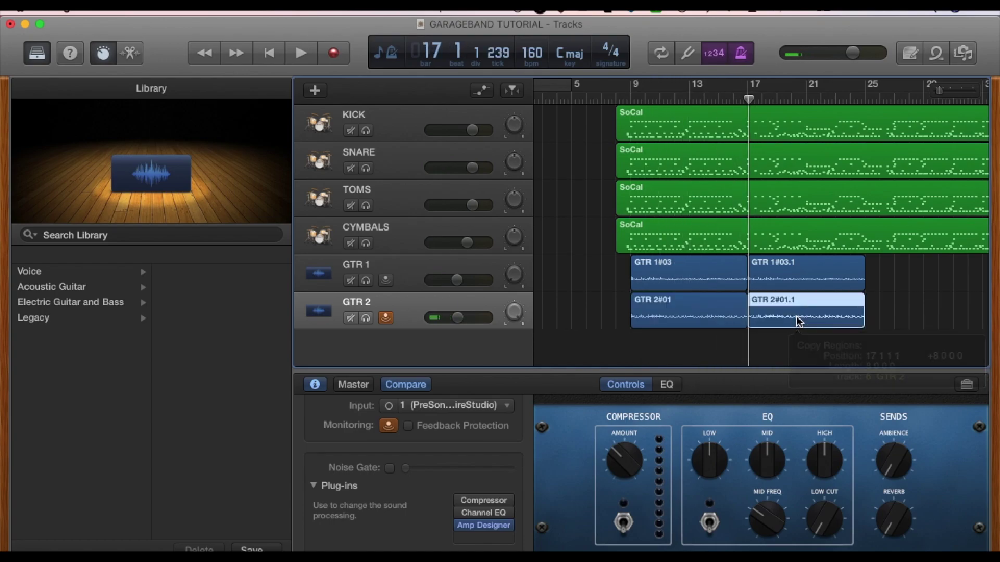
left_click(628, 98)
key("space")
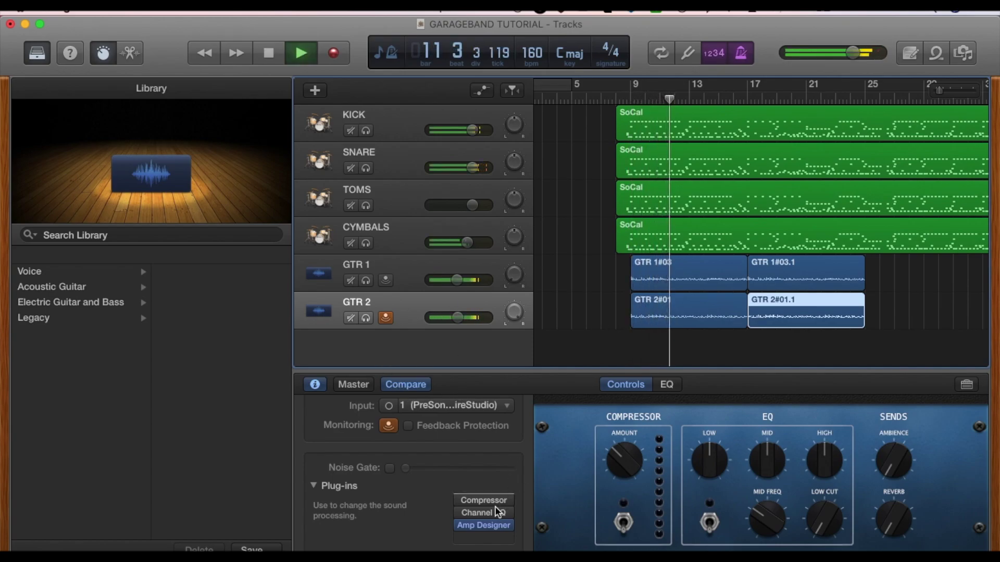
- Open GTR 2's Amp Designer during playback, raise the treble, adjust the mids and lower the bass
left_click(484, 526)
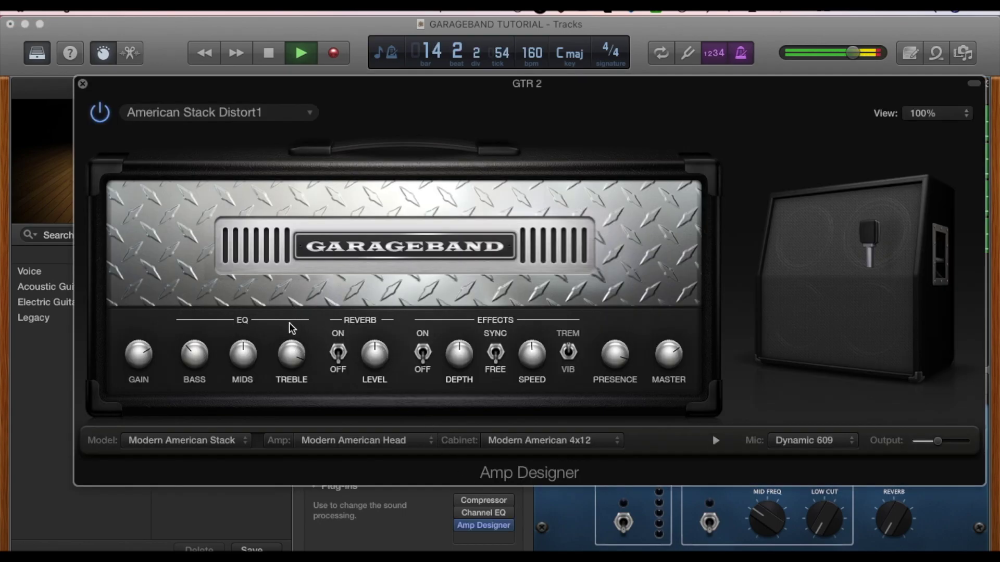
left_click_drag(248, 356, 247, 348)
left_click_drag(177, 360, 186, 412)
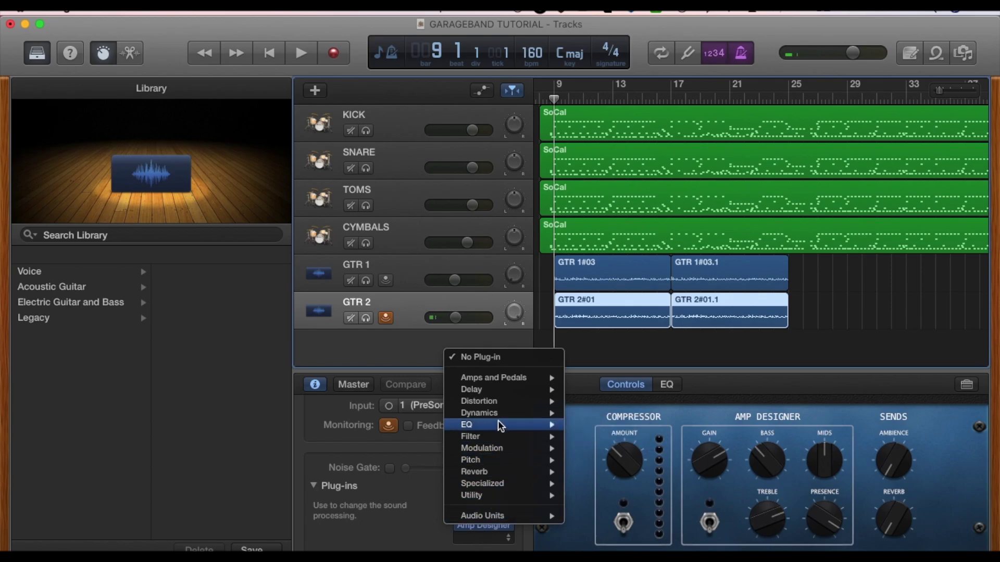
- Insert a Channel EQ after Amp Designer in GTR 2's plug-in chain
left_click(611, 364)
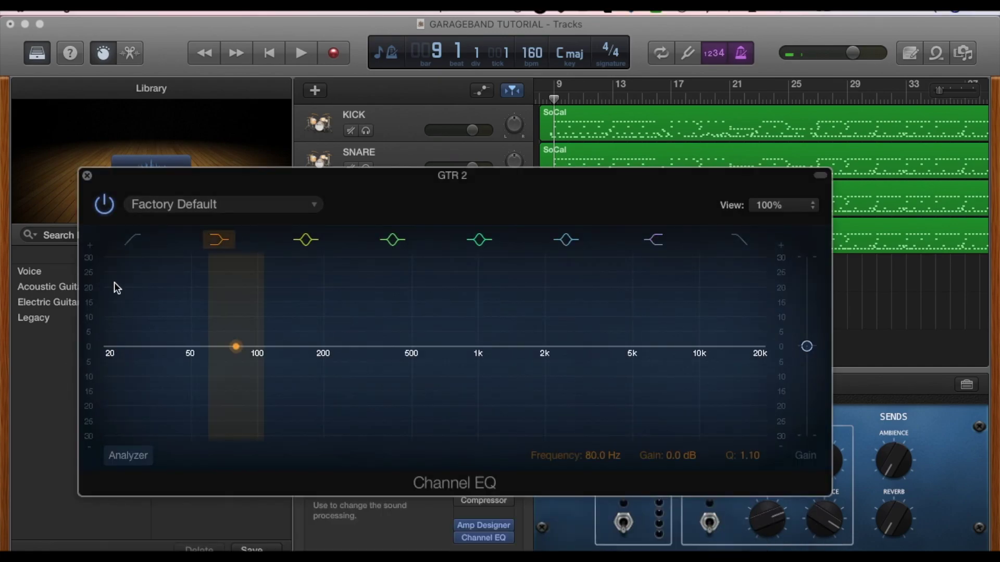
- In GTR 2's Channel EQ, enable a low cut at about 87 Hz and a high cut at about 9600 Hz
left_click(130, 237)
mouse_move(142, 363)
left_mouse_down()
mouse_move(214, 370)
mouse_move(208, 354)
mouse_move(272, 354)
left_mouse_up()
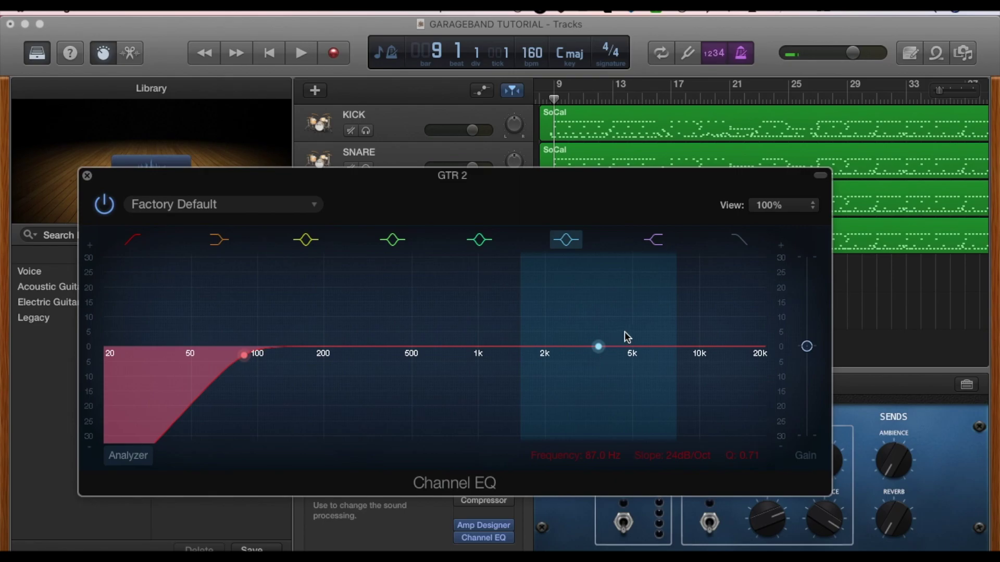
left_click(739, 240)
mouse_move(749, 358)
left_mouse_down()
mouse_move(661, 384)
mouse_move(693, 379)
mouse_move(689, 357)
mouse_move(692, 377)
left_mouse_up()
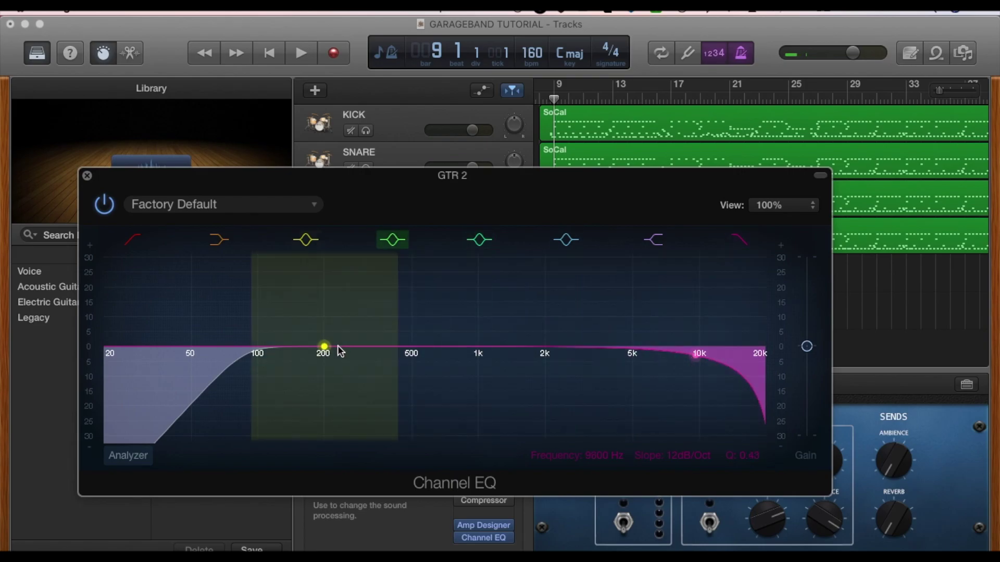
- Cut about 2.5 dB at 230 Hz and slightly boost just above 1 kHz in GTR 2's Channel EQ, playing the result
left_click_drag(321, 350, 333, 359)
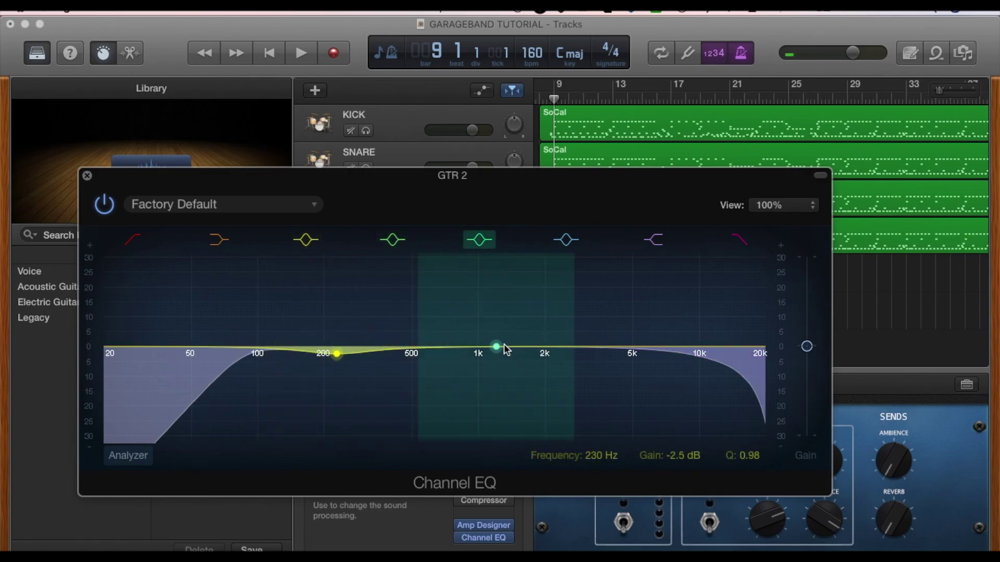
left_click_drag(495, 346, 494, 342)
key("space")
left_click(87, 176)
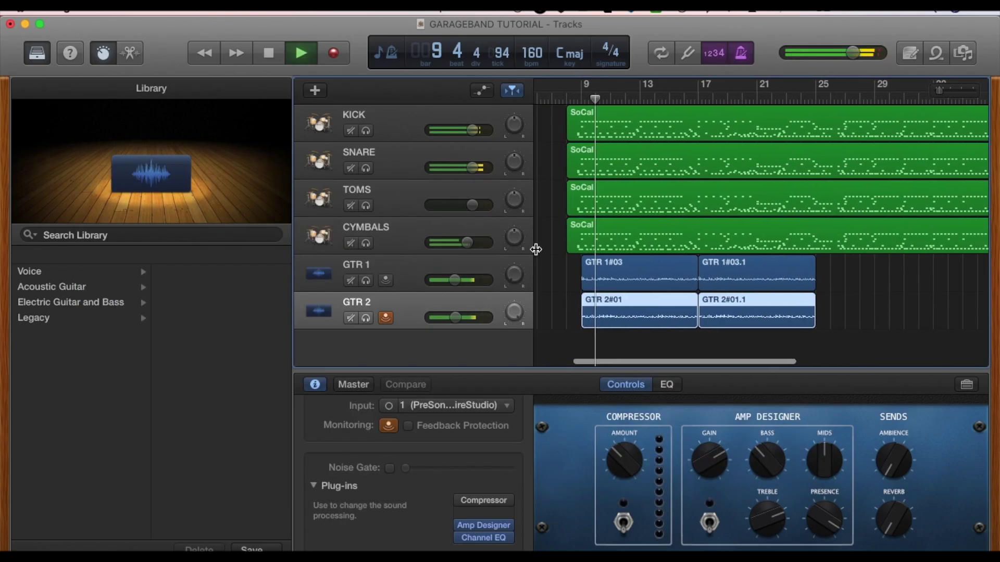
key("space")
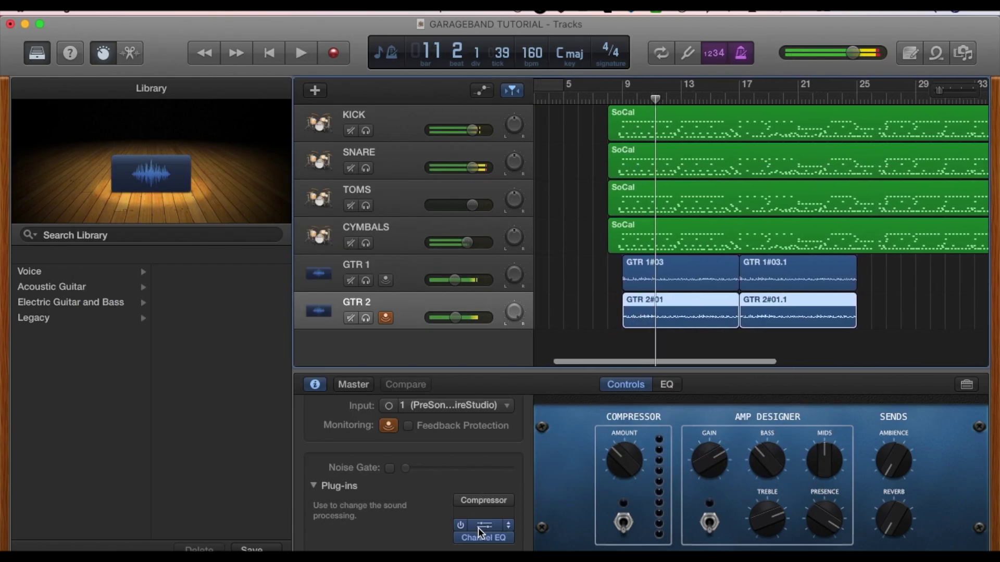
- Save GTR 2's Channel EQ configuration as a setting named GTRTEST and close the plug-in
left_click(483, 539)
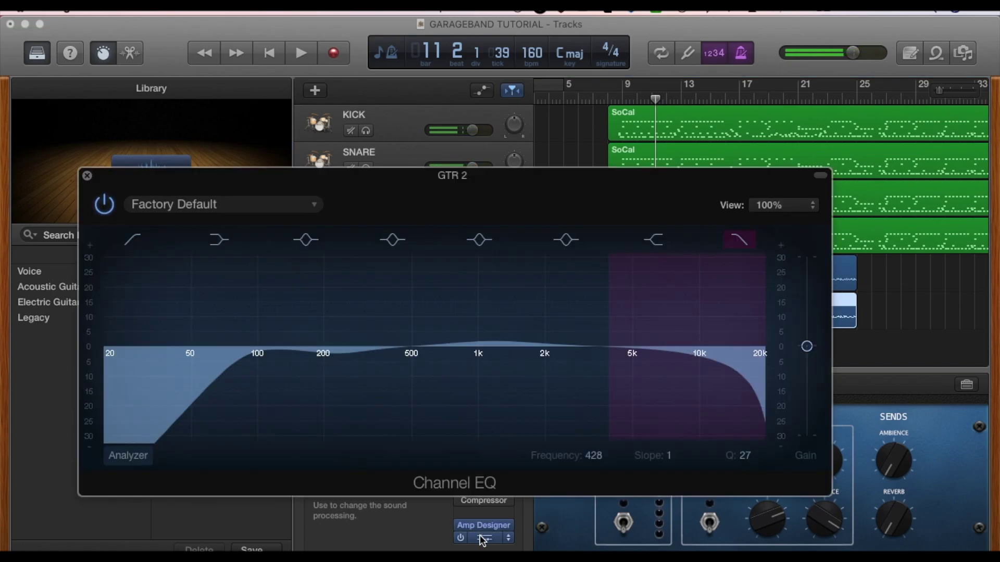
left_click(239, 208)
left_click(199, 254)
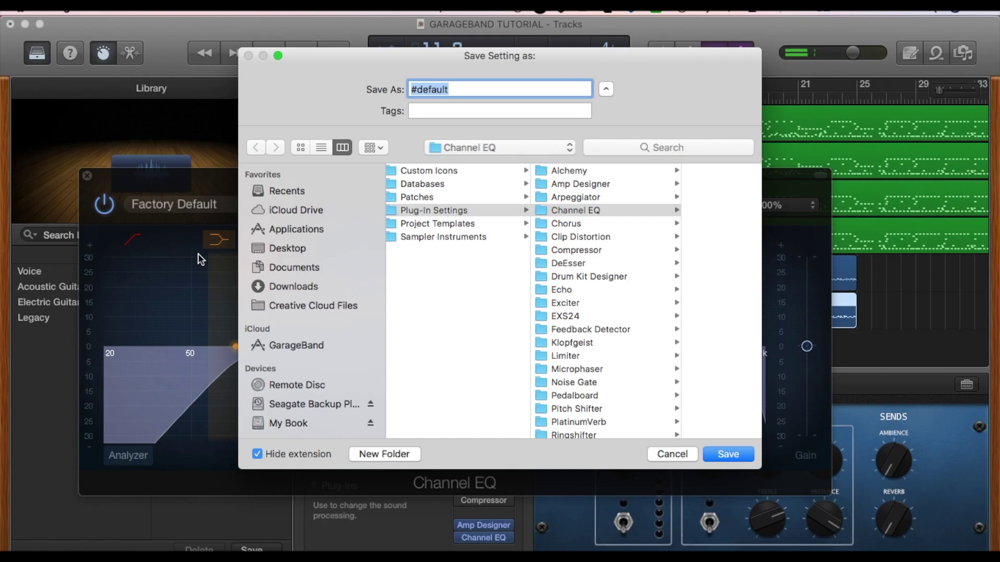
type("GTRTEST")
key("Return")
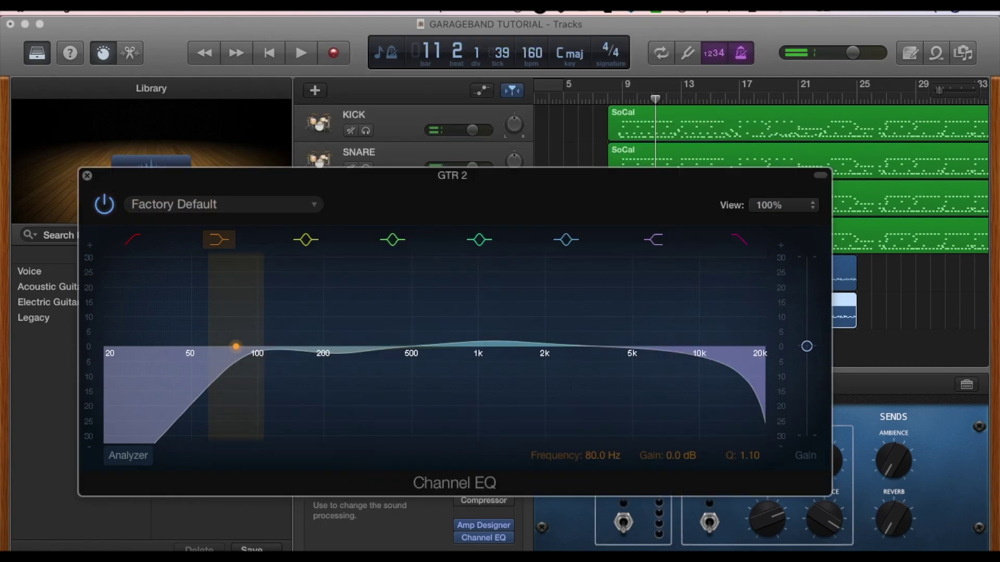
left_click(87, 174)
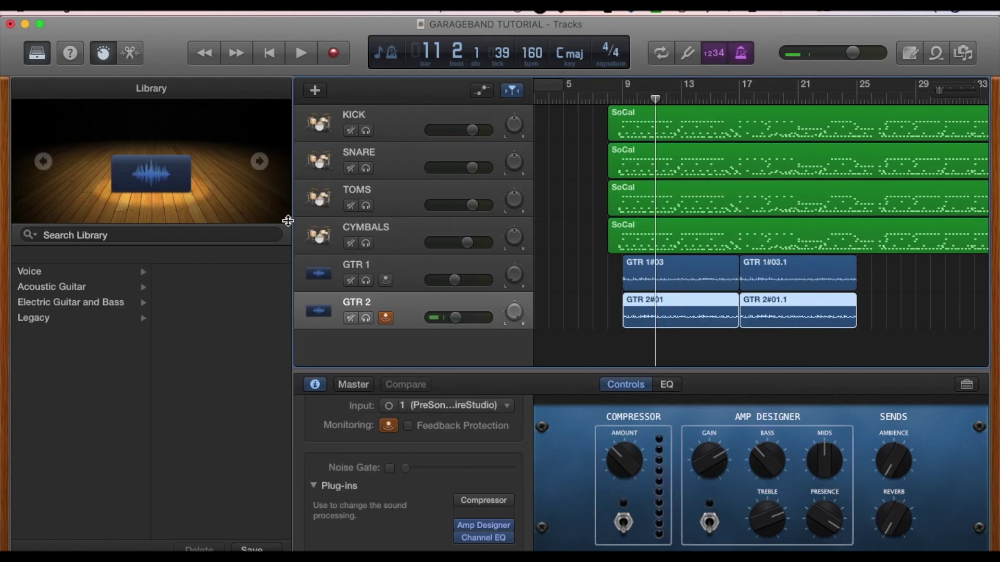
- Insert a Channel EQ after Amp Designer in GTR 1's plug-in chain
left_click(386, 265)
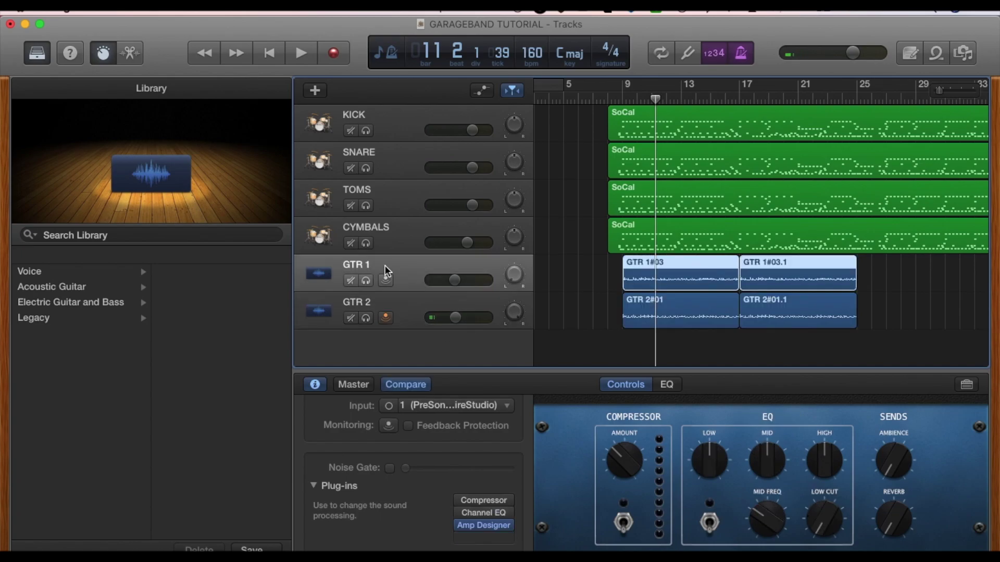
left_click(484, 538)
mouse_move(501, 400)
mouse_move(503, 379)
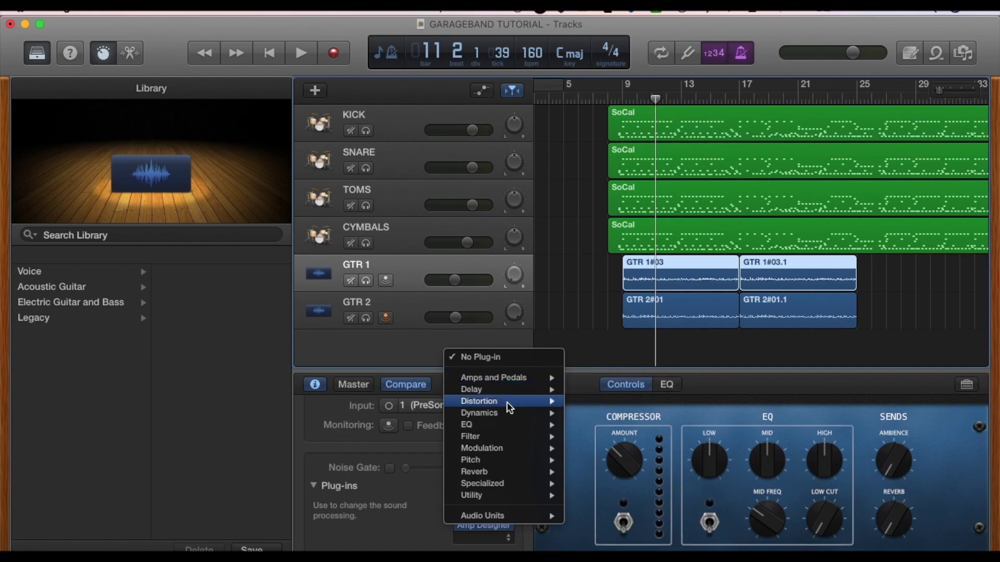
mouse_move(512, 422)
left_click(600, 427)
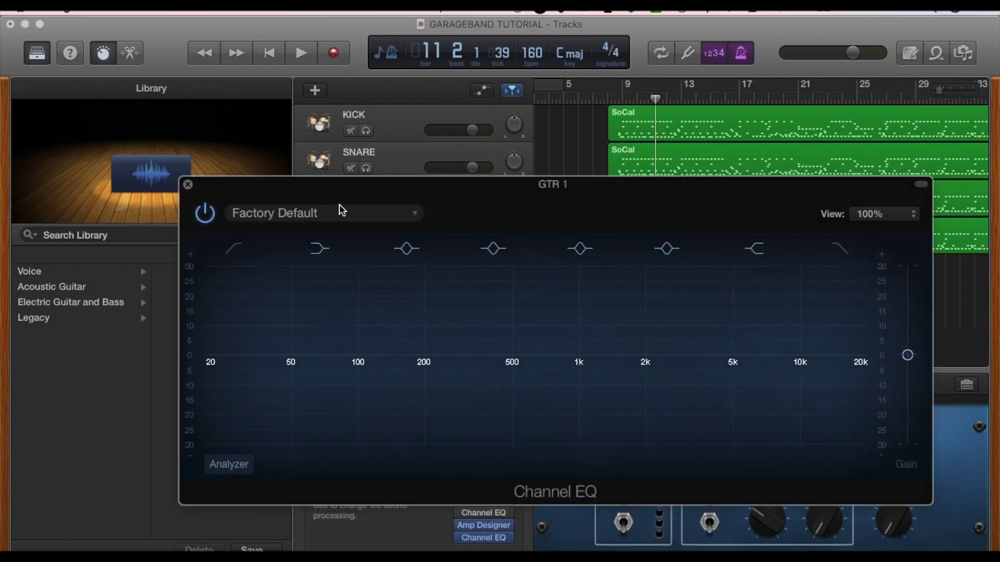
- Load the saved GTRTEST setting in GTR 1's Channel EQ and close the plug-in
left_click(319, 213)
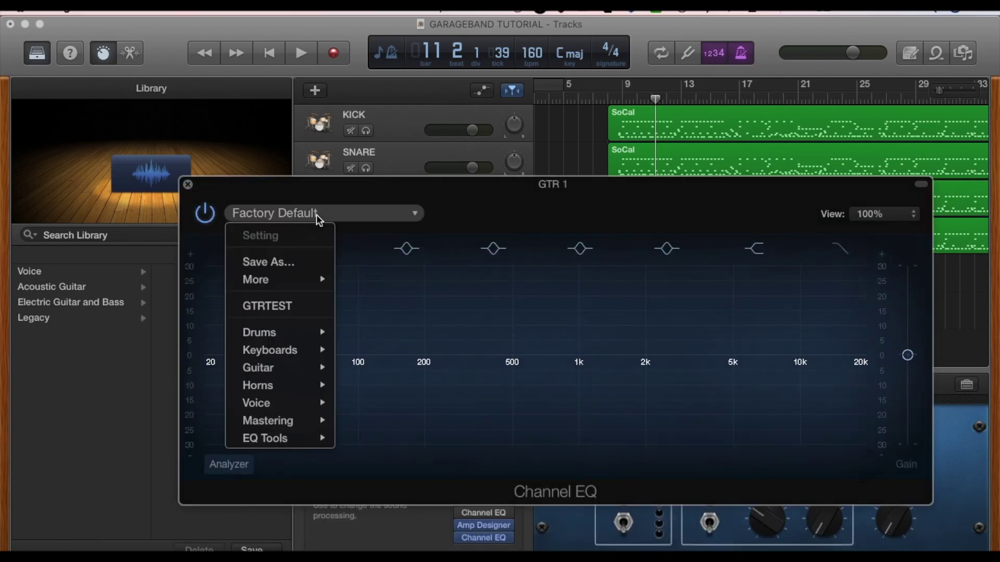
left_click(269, 306)
left_click(307, 211)
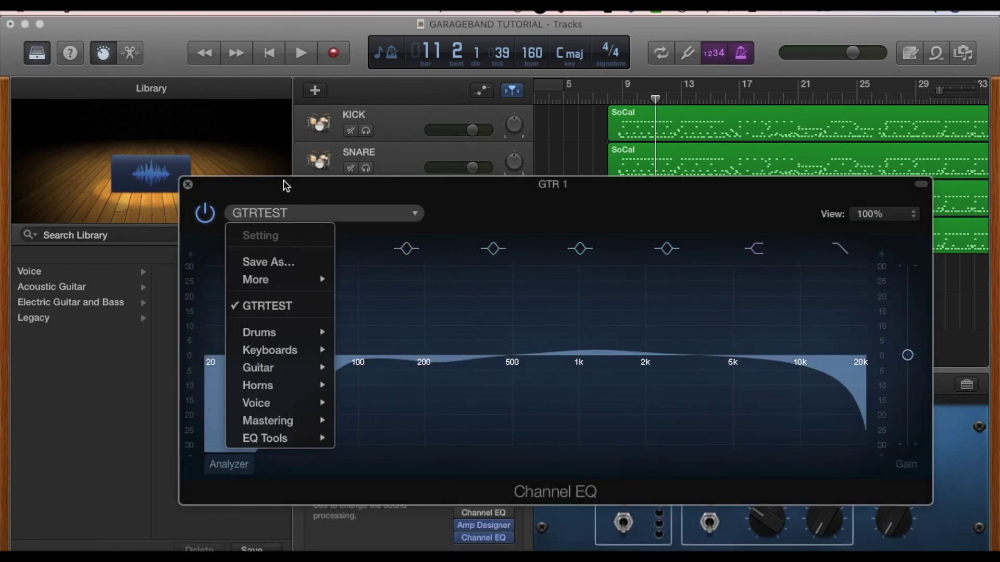
left_click(280, 196)
left_click(188, 185)
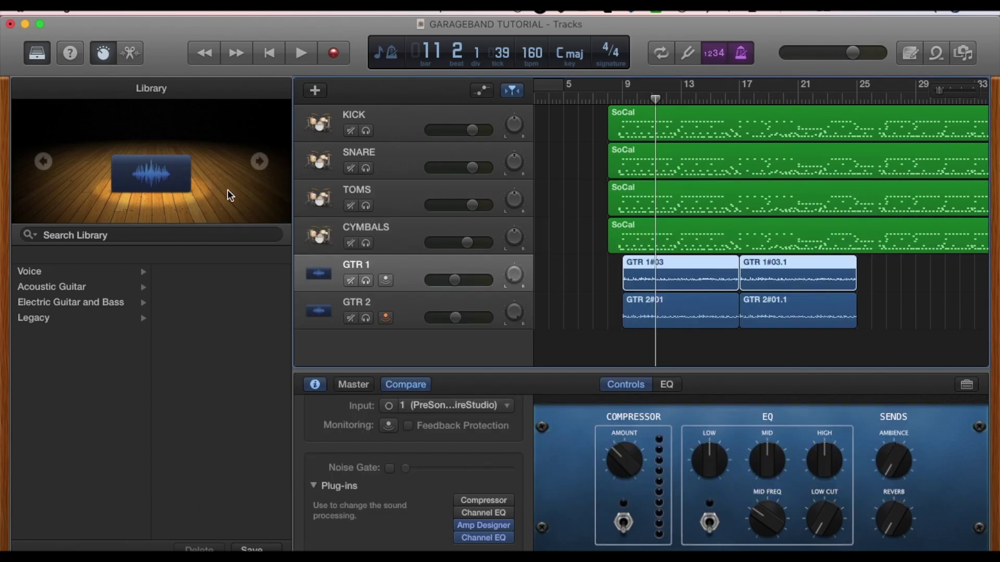
- Play the arrangement from bar 11 to hear both equalized guitars with the drums
key("space")
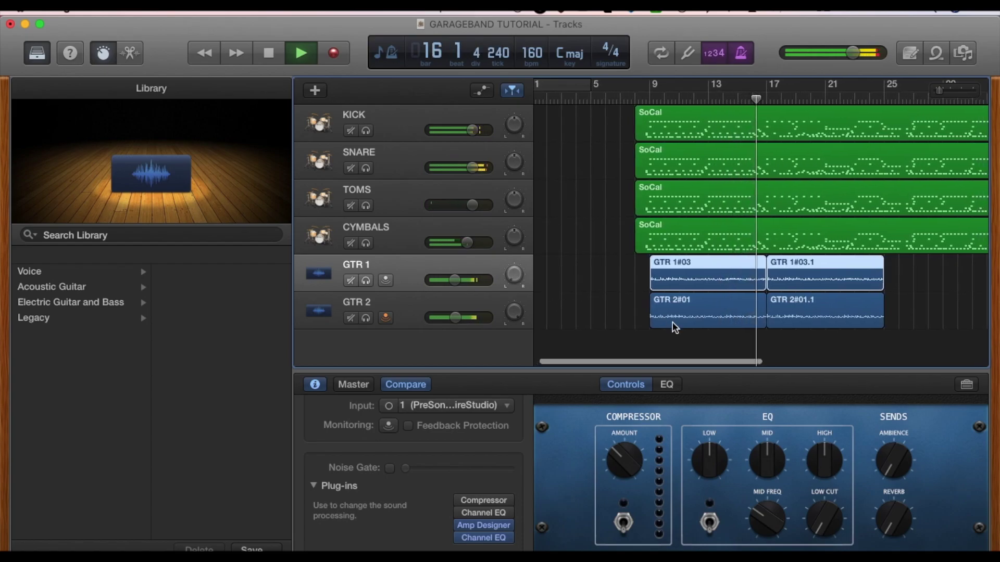
scroll(674, 324, "right", 5)
scroll(730, 320, "right", 4)
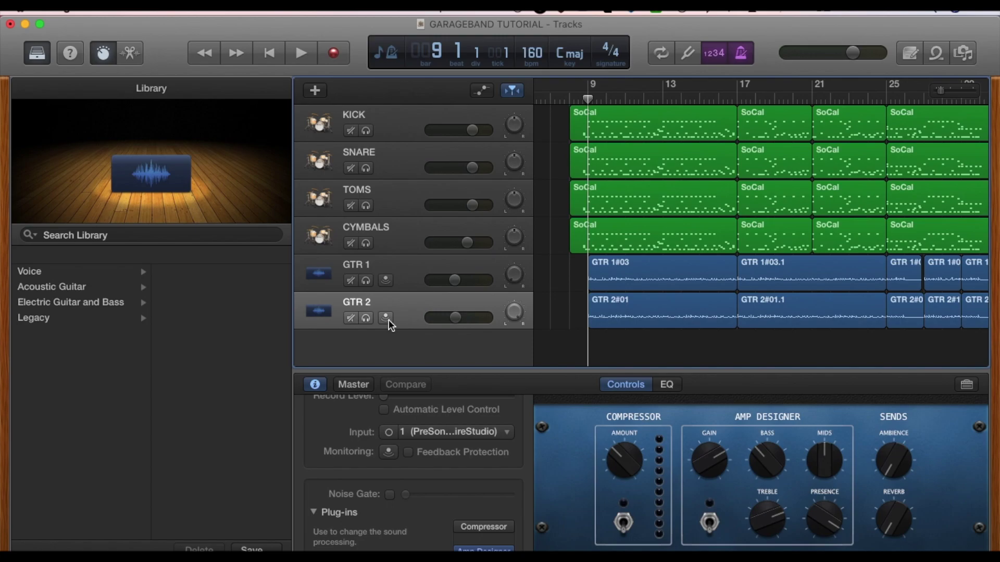
- Create a new Software Instrument track for the bass
left_click(316, 90)
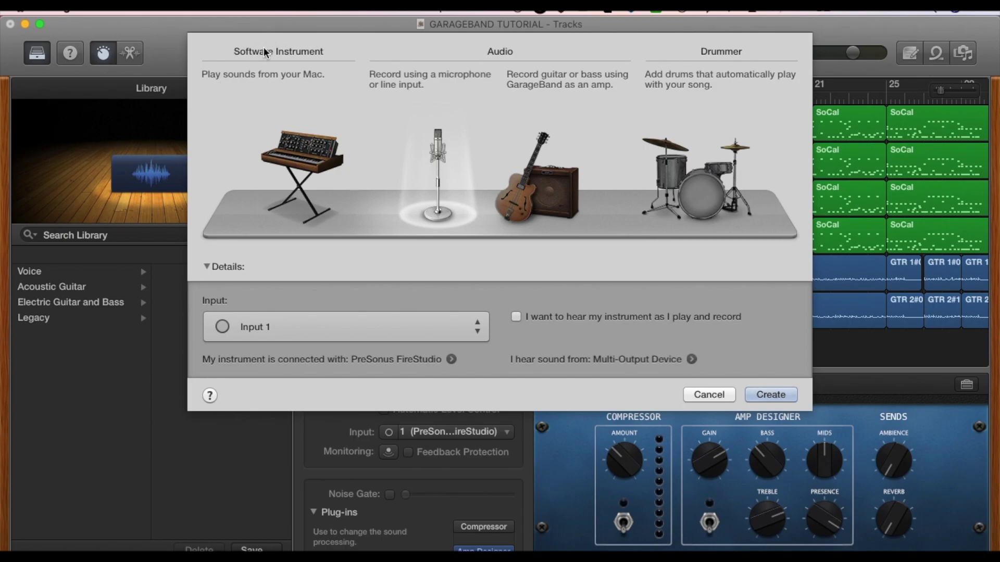
left_click(318, 155)
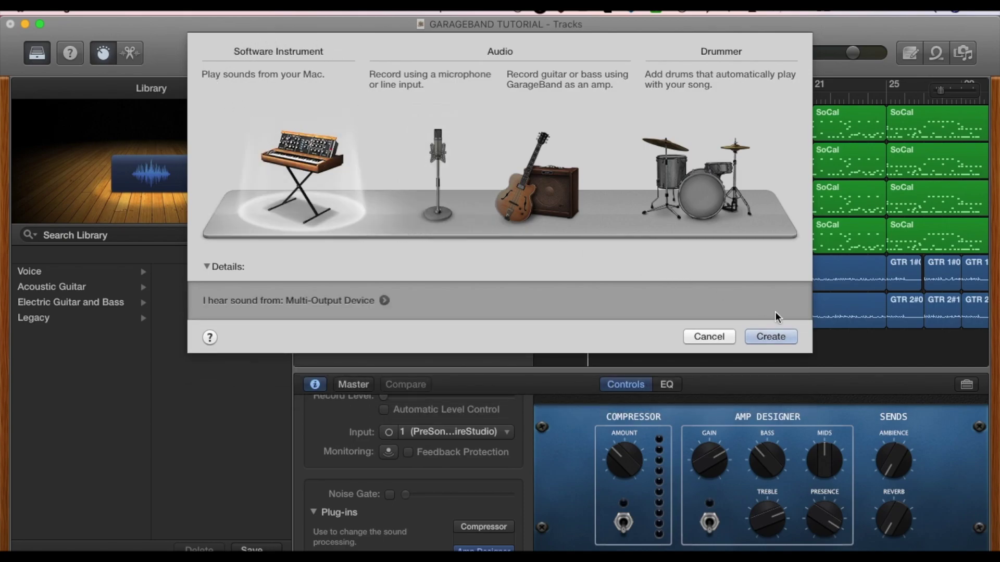
left_click(789, 337)
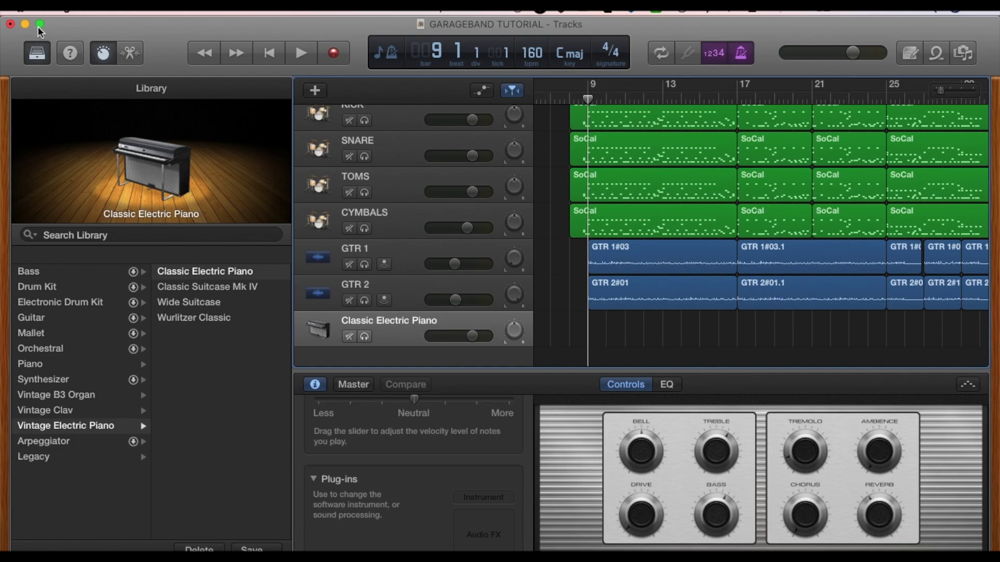
- Load the Fingerstyle Bass patch from the Bass category onto the new track and slightly adjust its Tone control
left_click(38, 54)
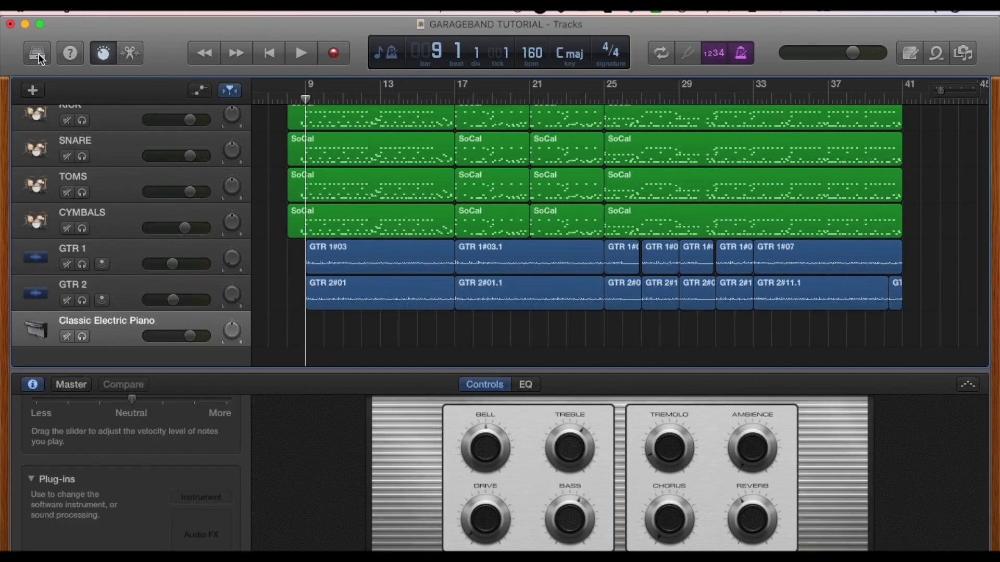
left_click(38, 54)
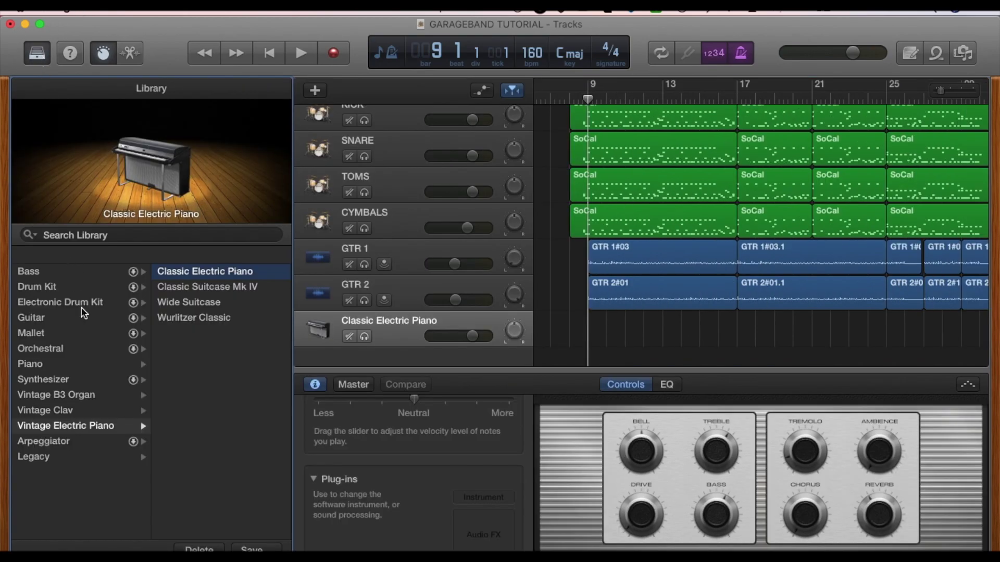
left_click(76, 277)
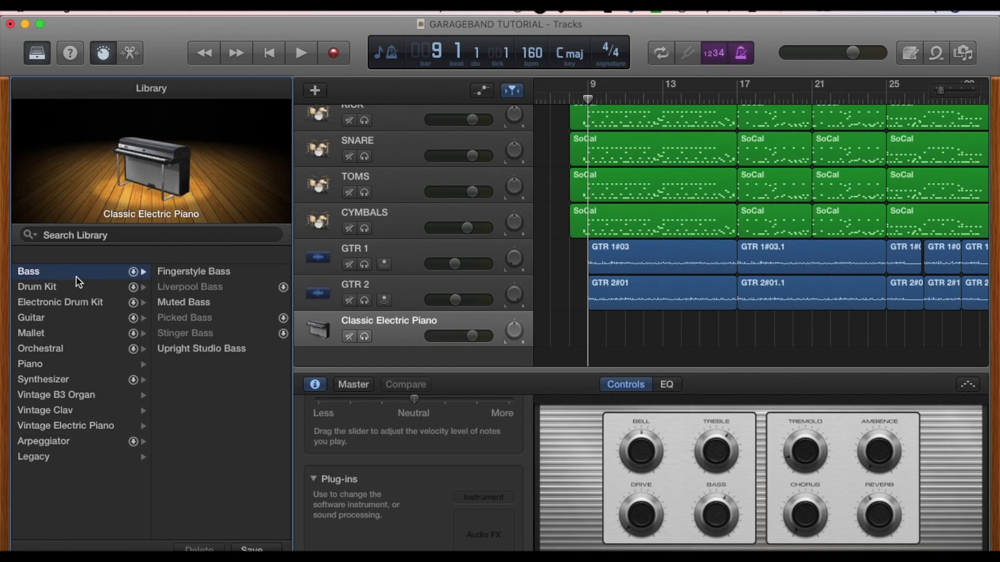
left_click(238, 279)
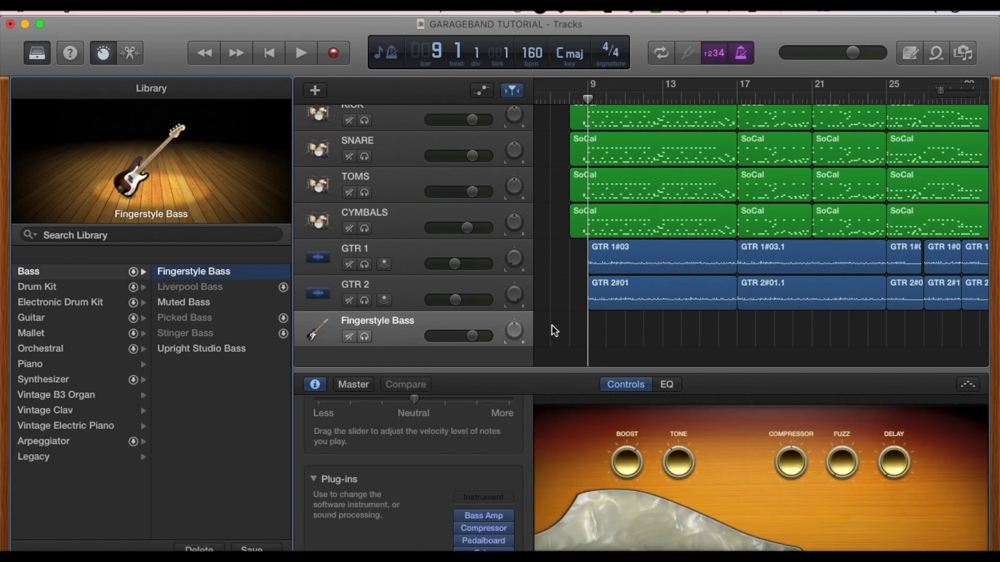
left_click_drag(684, 475, 685, 473)
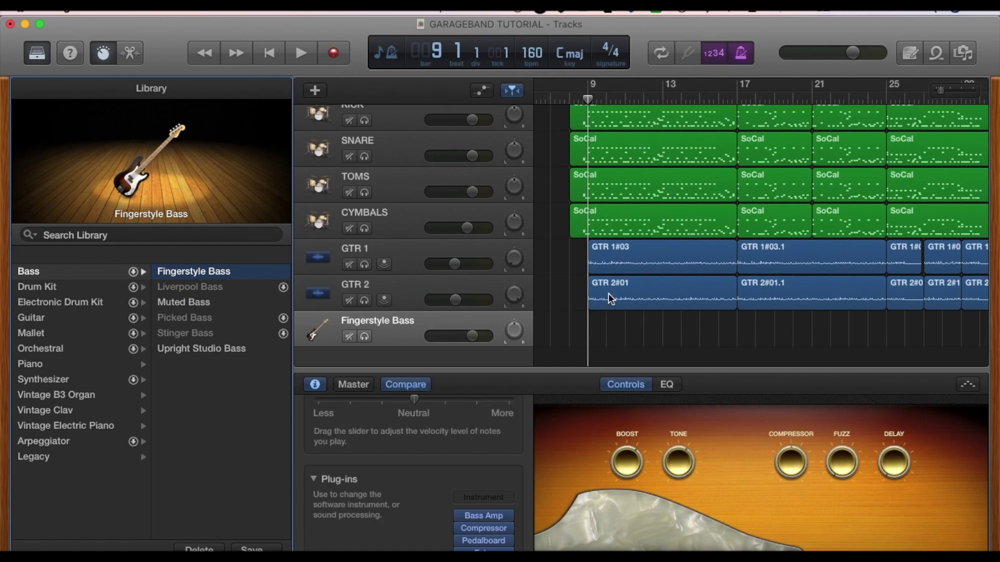
- Draw a bass note of about an eighth below C2 at bar 9 in the Piano Roll and play it with the mix
key("e")
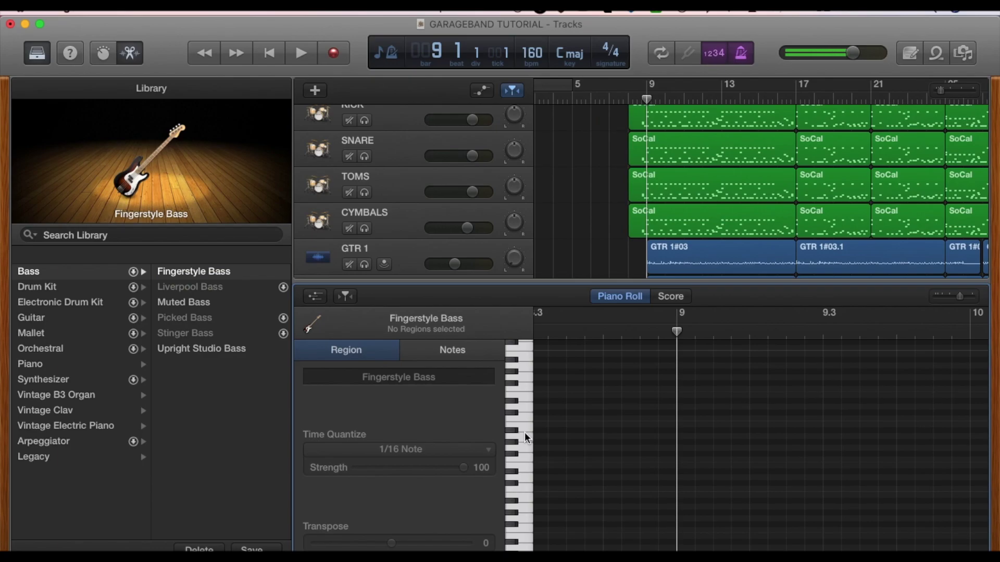
left_click(688, 438)
left_click_drag(688, 435, 716, 435)
key("space")
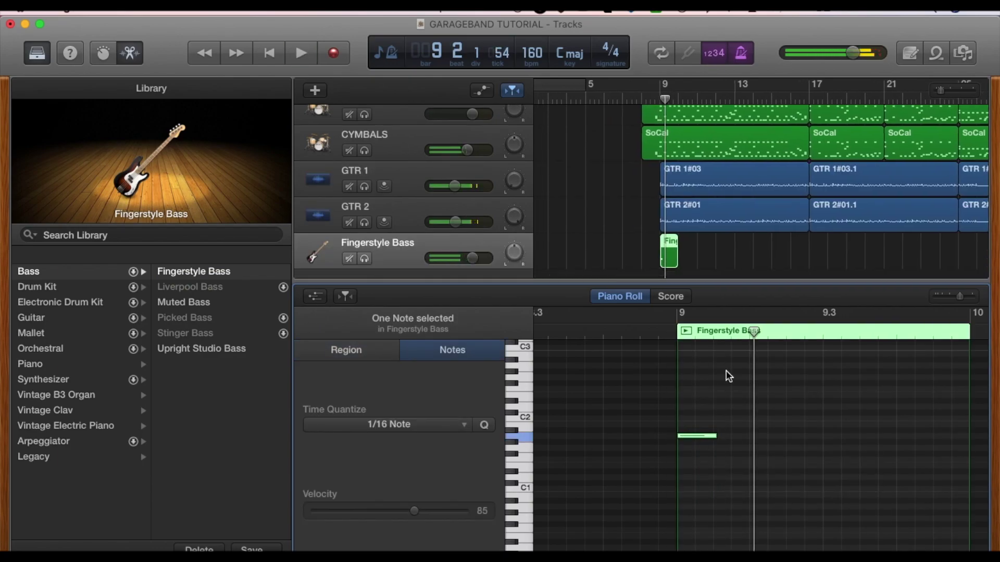
key("space")
- Lower the volumes of GTR 2 and GTR 1, GTR 1 to about -10.8 dB, and replay the mix from bar 9
left_click(457, 222)
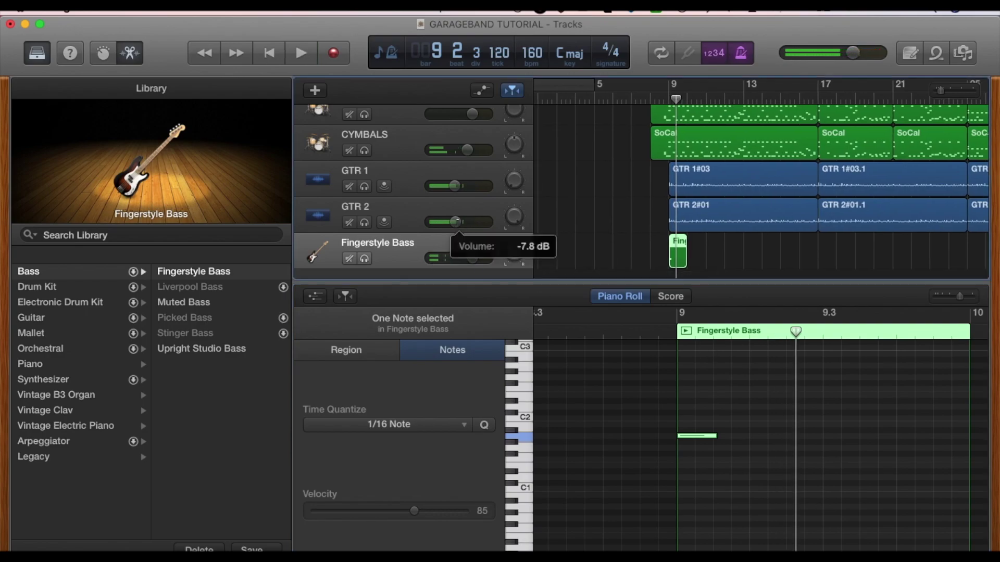
left_click(454, 185)
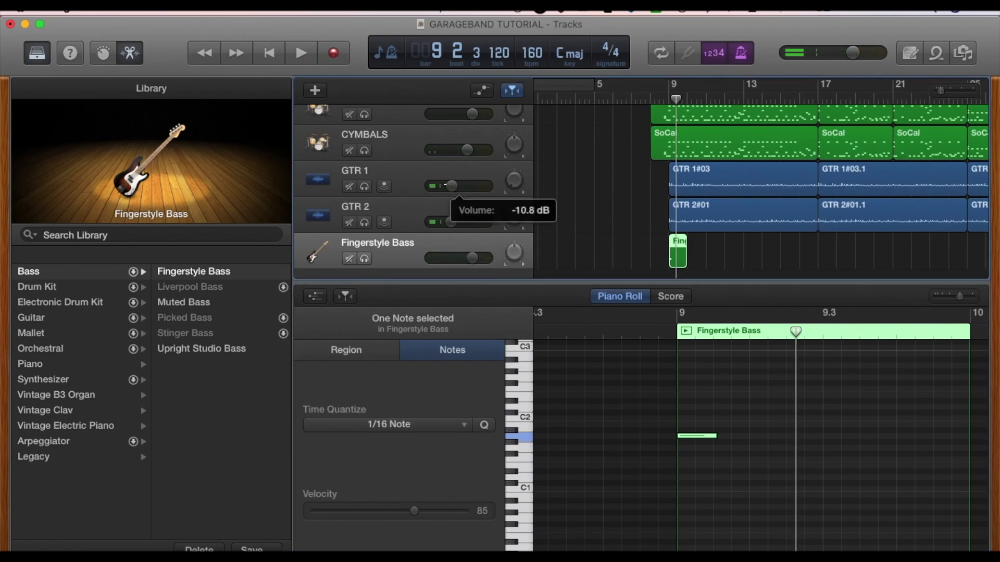
left_click(663, 97)
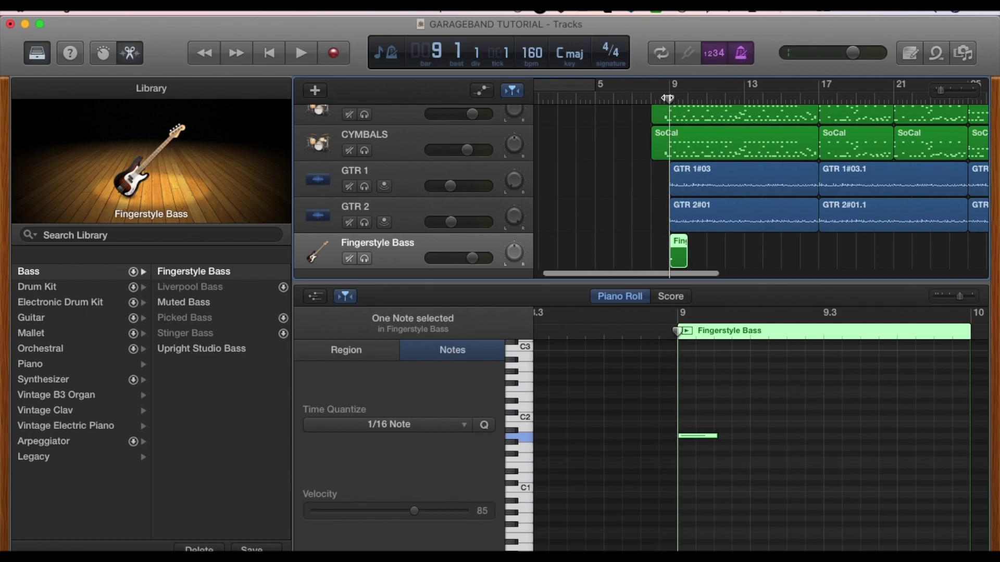
key("space")
key("space")
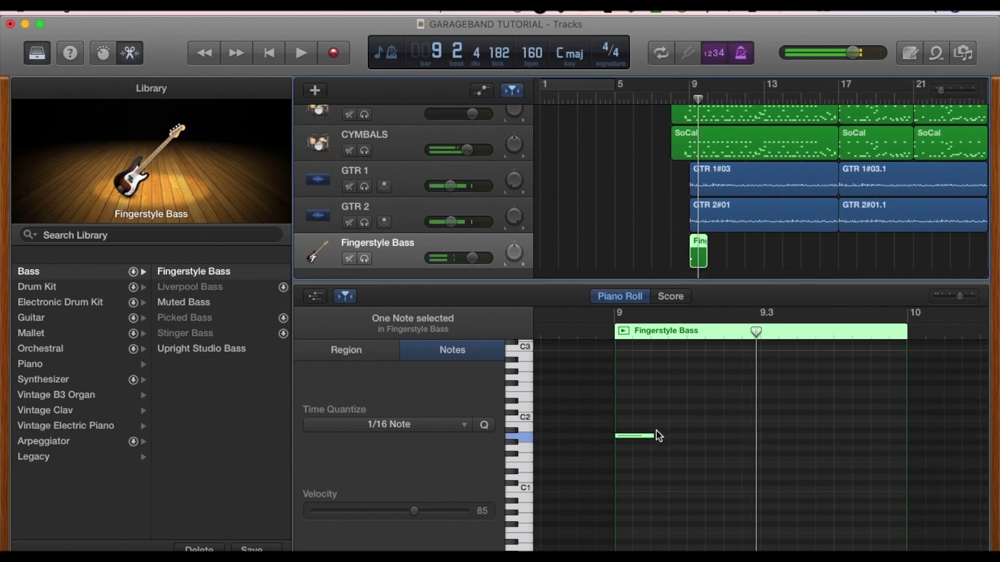
- Shorten the bass note at bar 9 to about an eighth, duplicate it directly after at the same pitch, and select the notes
left_click(651, 434)
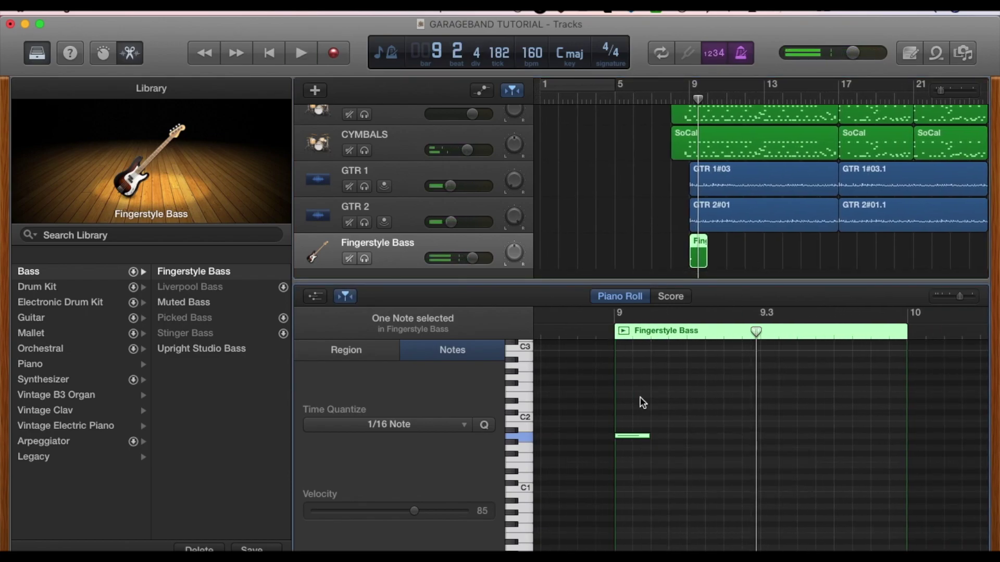
left_click_drag(638, 440, 673, 442)
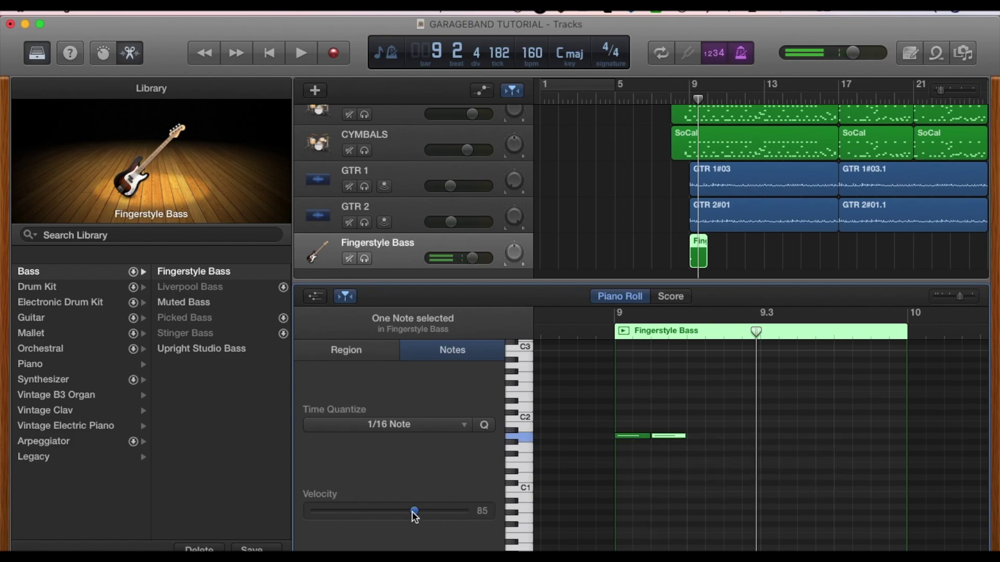
left_click(618, 426)
left_click(628, 436)
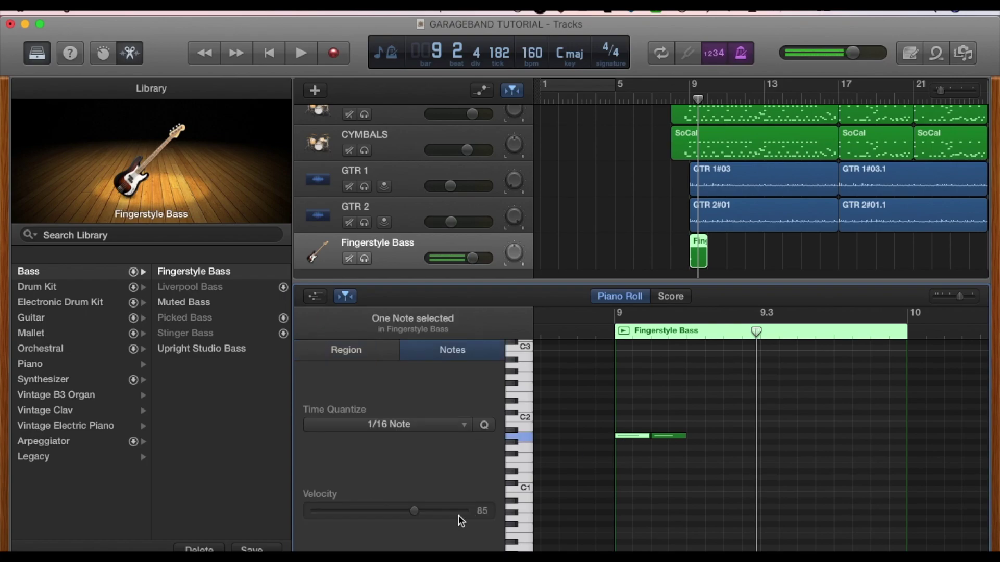
left_click_drag(621, 411, 680, 452)
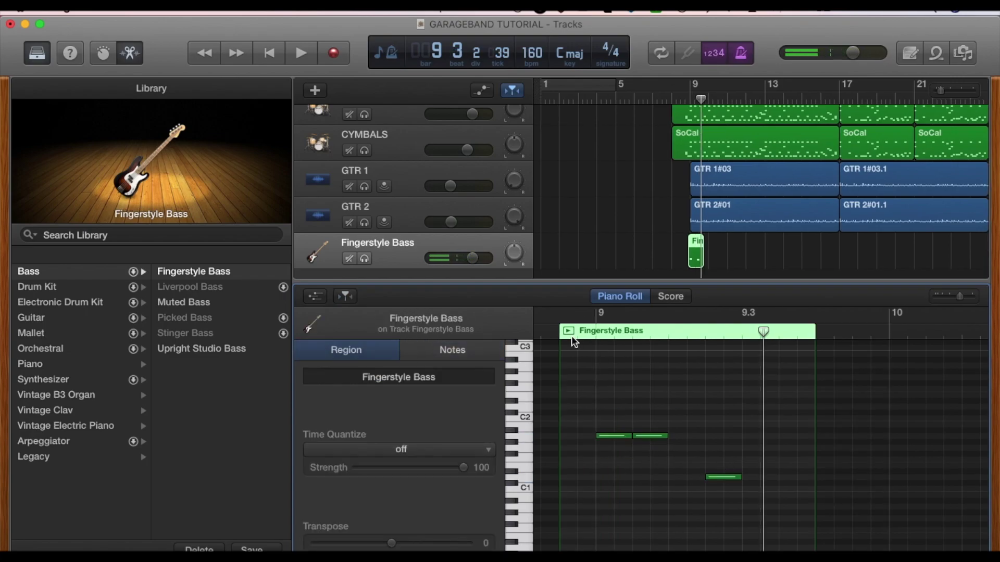
- Extend the low bass note just above C1 to start earlier and end past 9.3, and audition it from bar 9
key("space")
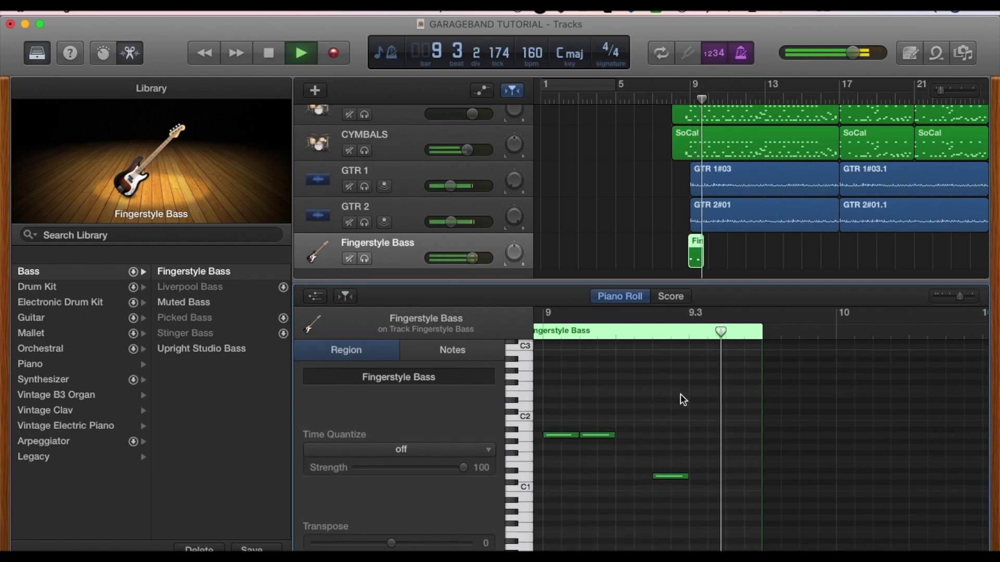
left_click_drag(655, 475, 646, 474)
scroll(646, 474, "left", 2)
key("space")
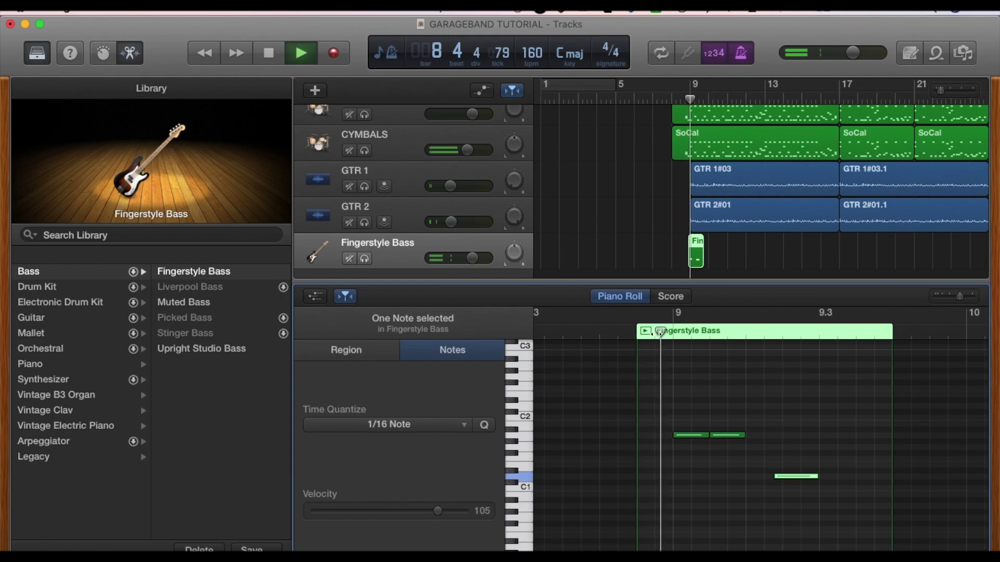
left_click_drag(704, 478, 738, 476)
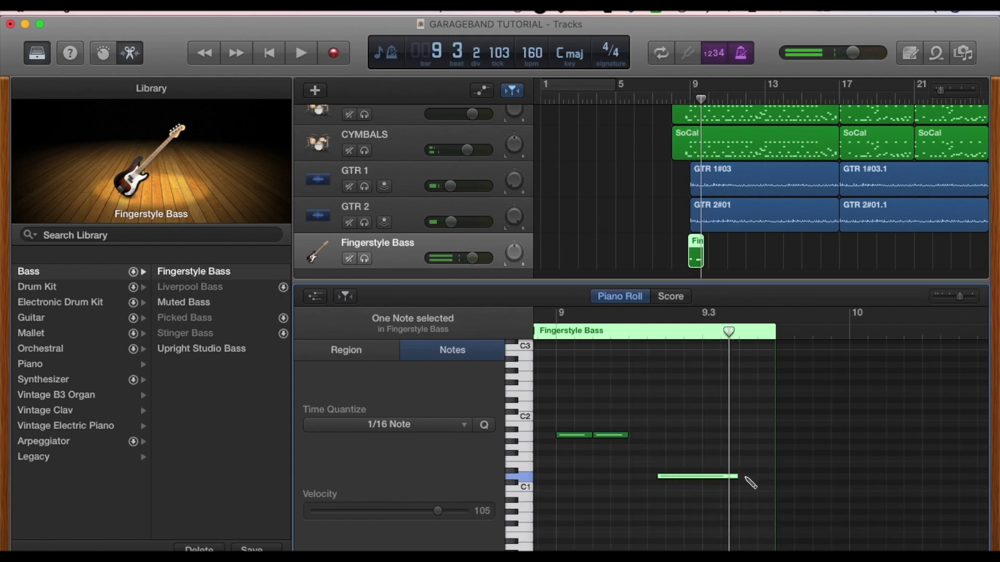
- Add a second bass note of matching length and pitch directly after the long low note, and play from bar 9
left_click(745, 477, "super")
scroll(652, 353, "left", 3)
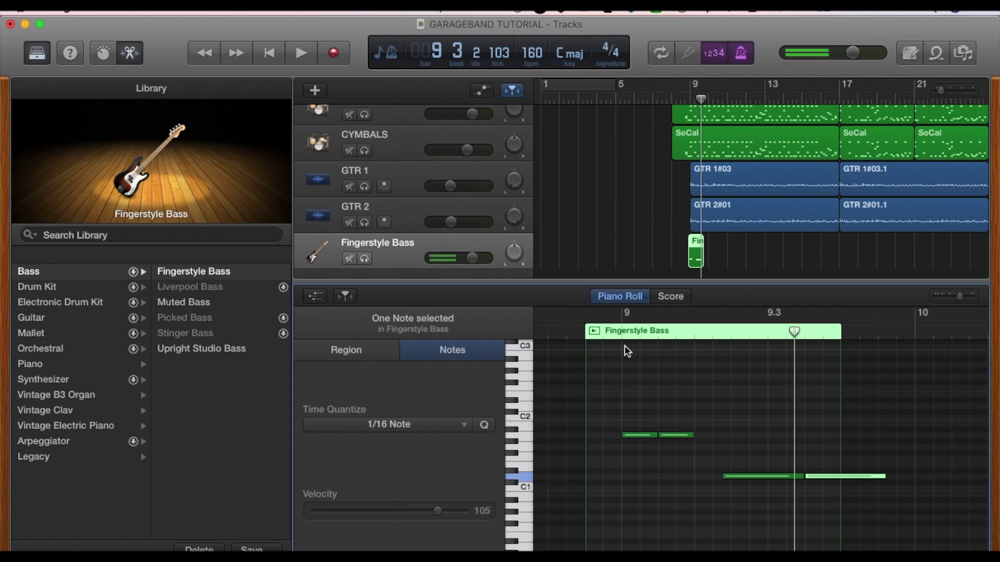
left_click(608, 336)
key("space")
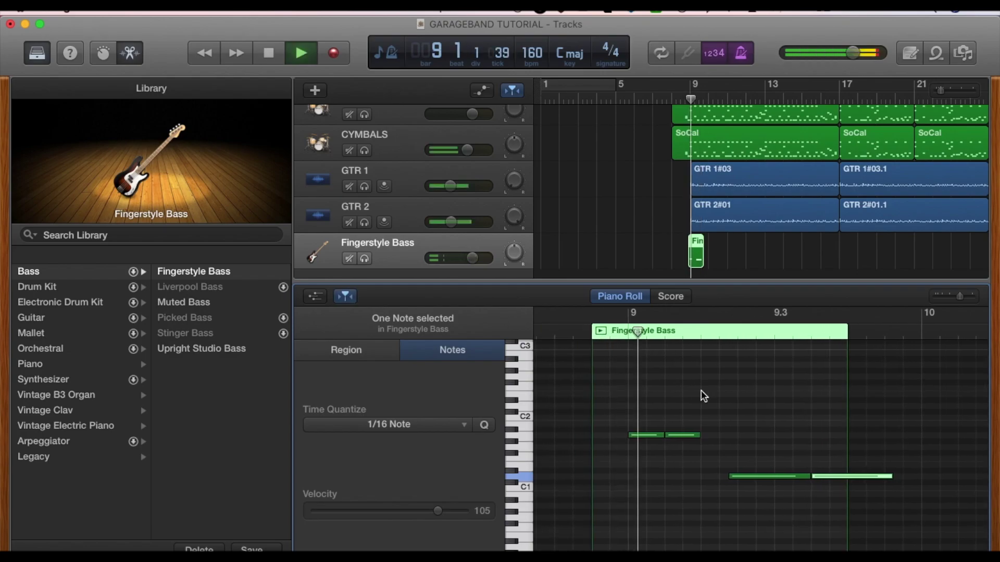
key("space")
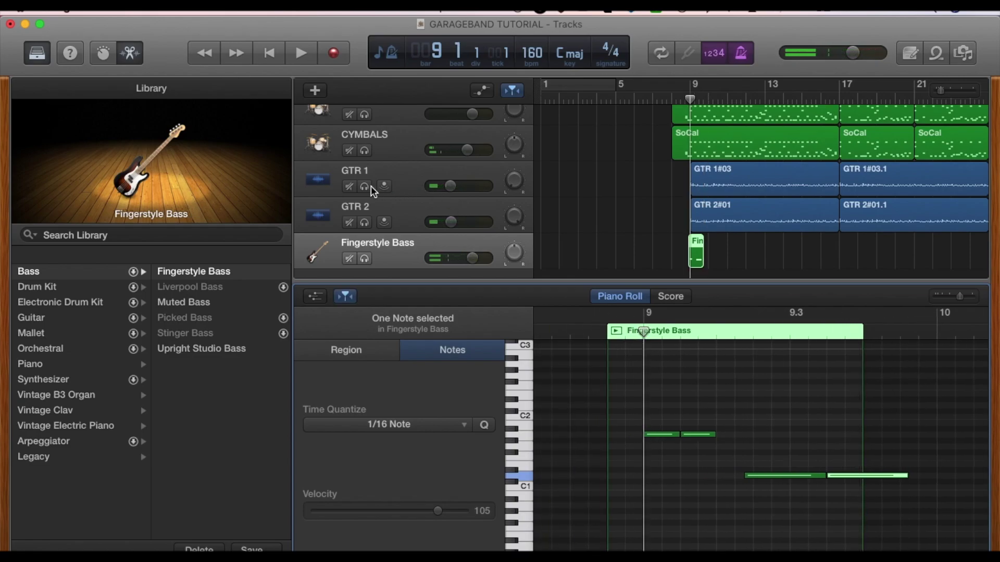
- Mute GTR 1 and GTR 2 and play the bass line with only the drums through bar 10
left_click_drag(355, 187, 350, 222)
scroll(799, 462, "left", 7)
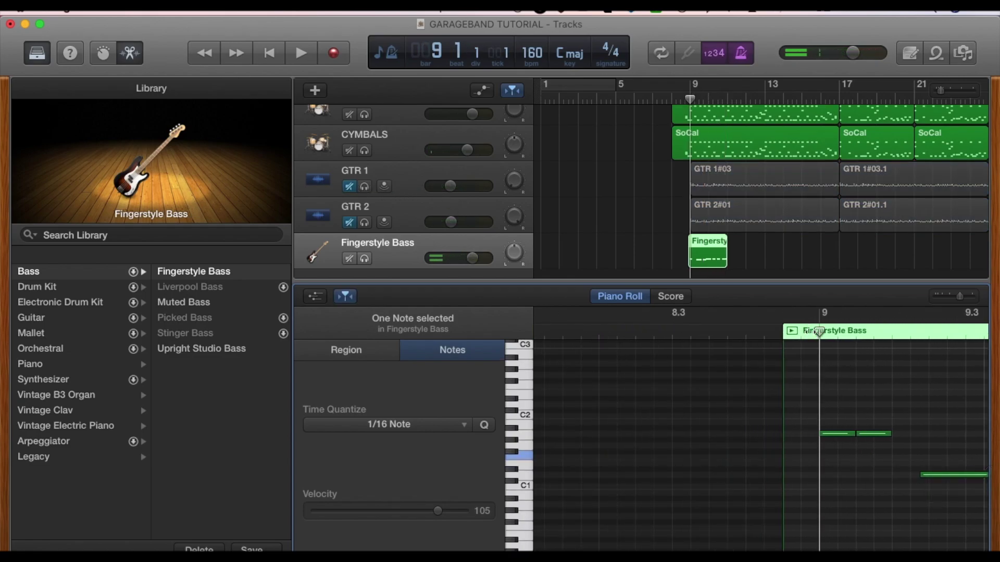
key("space")
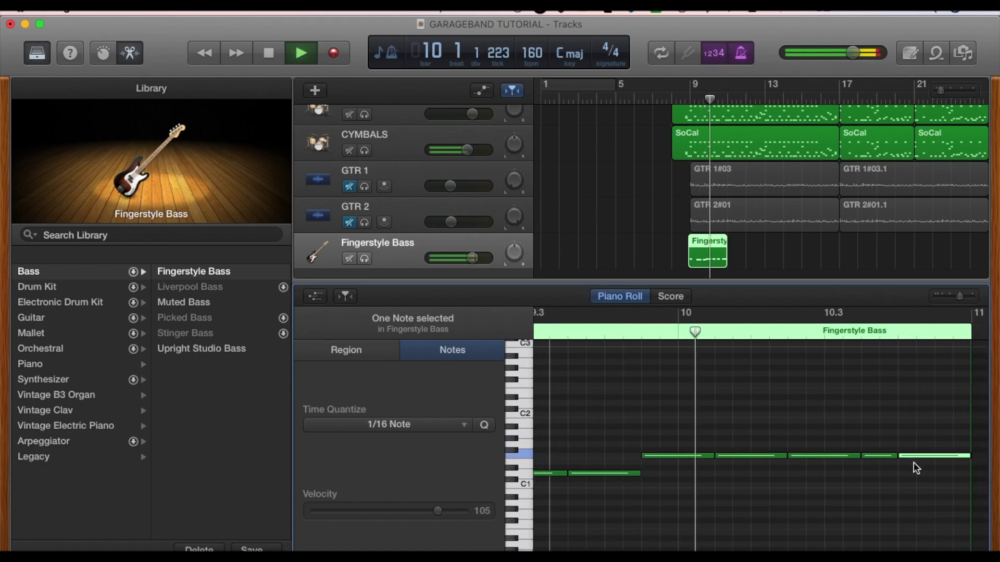
key("space")
scroll(729, 422, "left", 5)
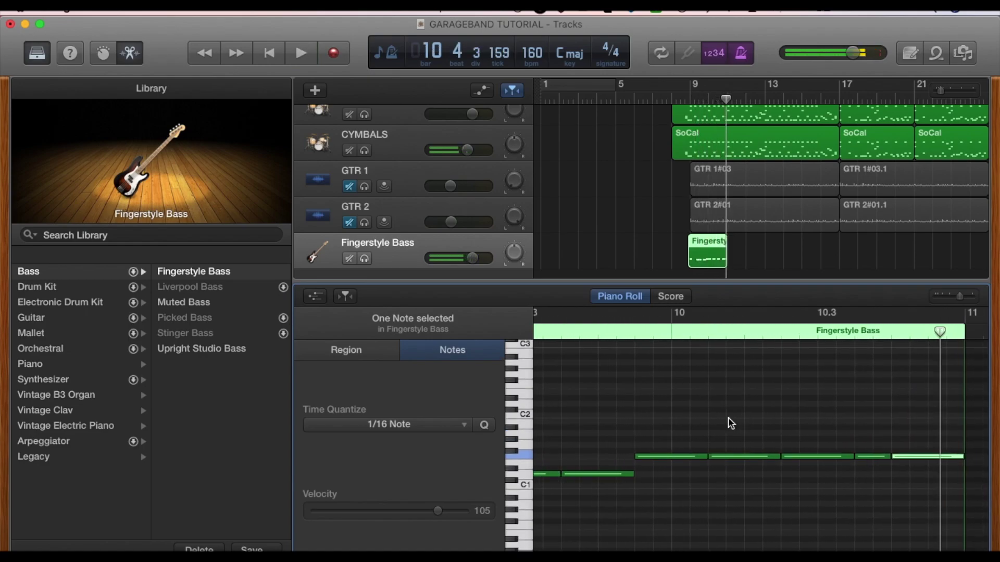
- Slightly shorten the second low bass note leading into the bar 10 notes, and replay the passage to bar 11
scroll(731, 423, "left", 1)
left_click_drag(743, 472, 724, 473)
scroll(653, 368, "left", 8)
key("space")
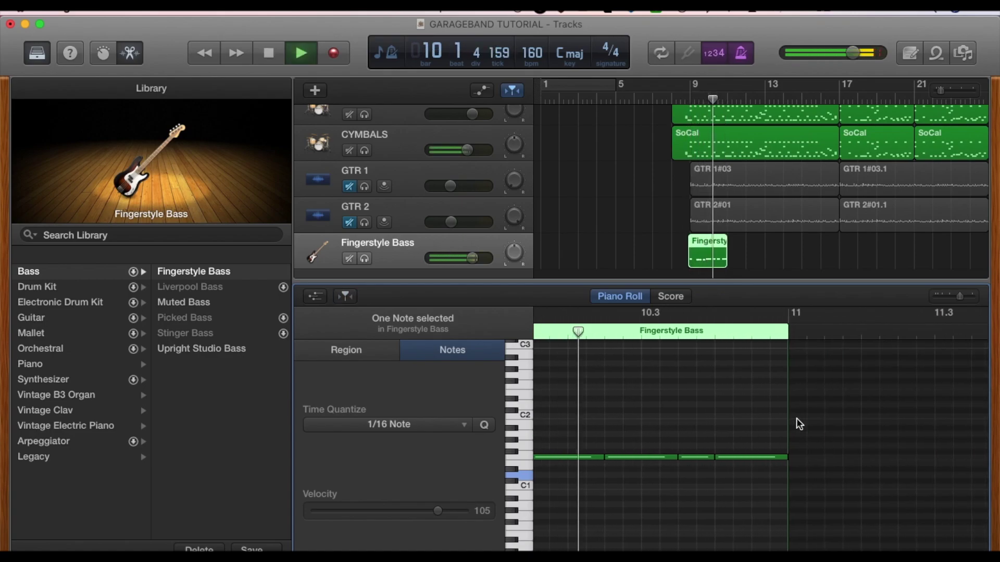
key("space")
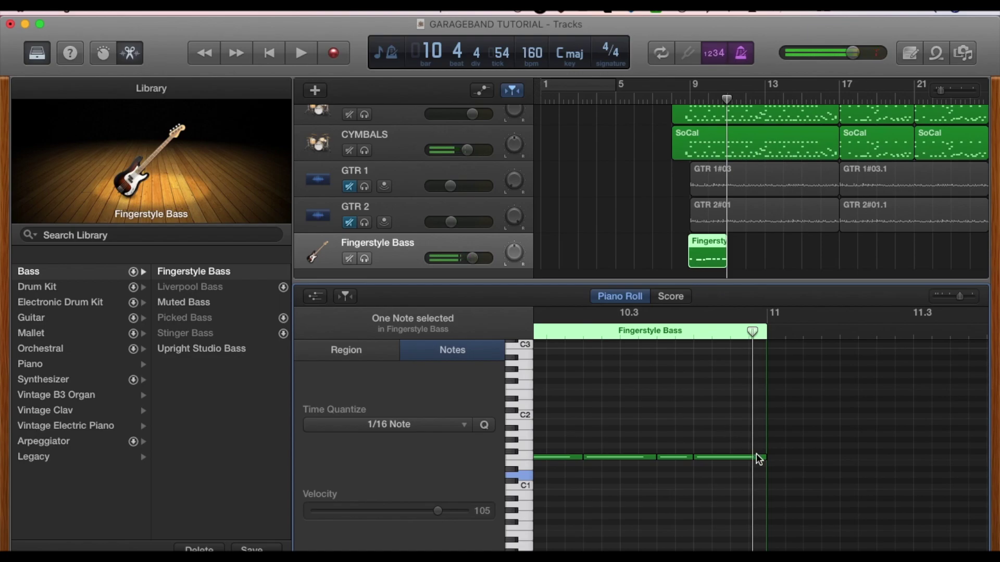
- Shorten the last F1 note before bar 11 to a length of 0 0 3 61 and replay the ending
left_click_drag(761, 456, 746, 457)
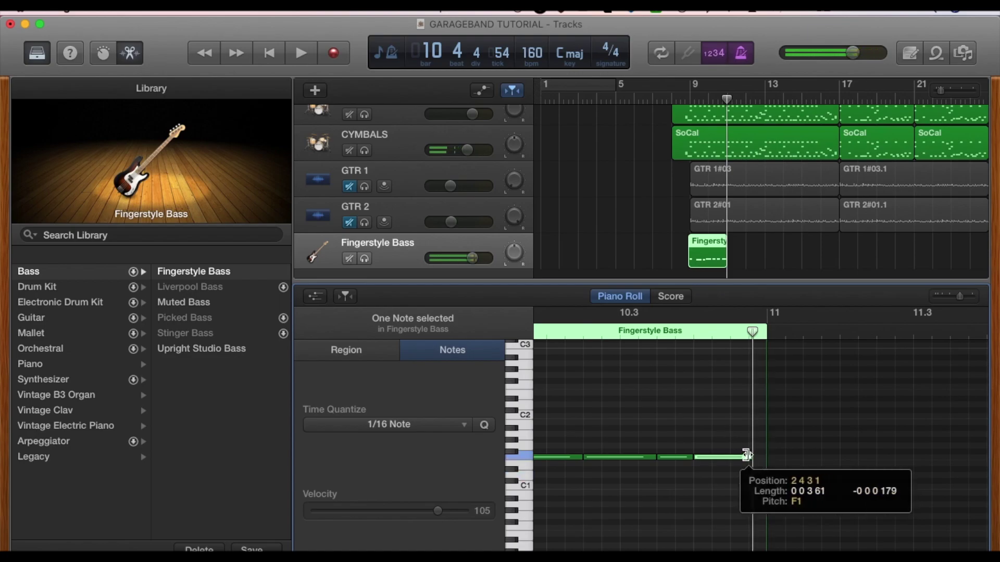
left_click(582, 333)
key("space")
key("space")
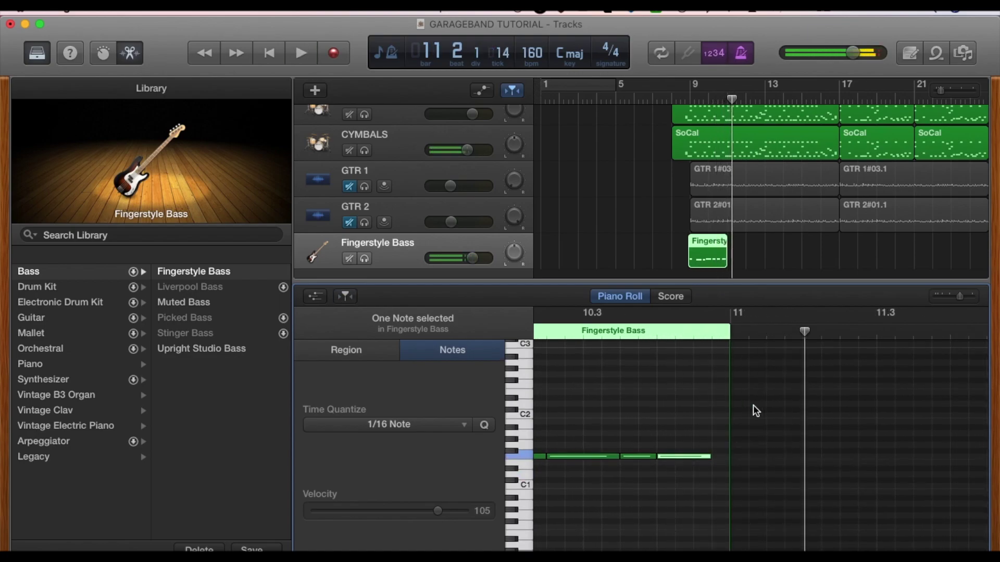
scroll(753, 405, "left", 5)
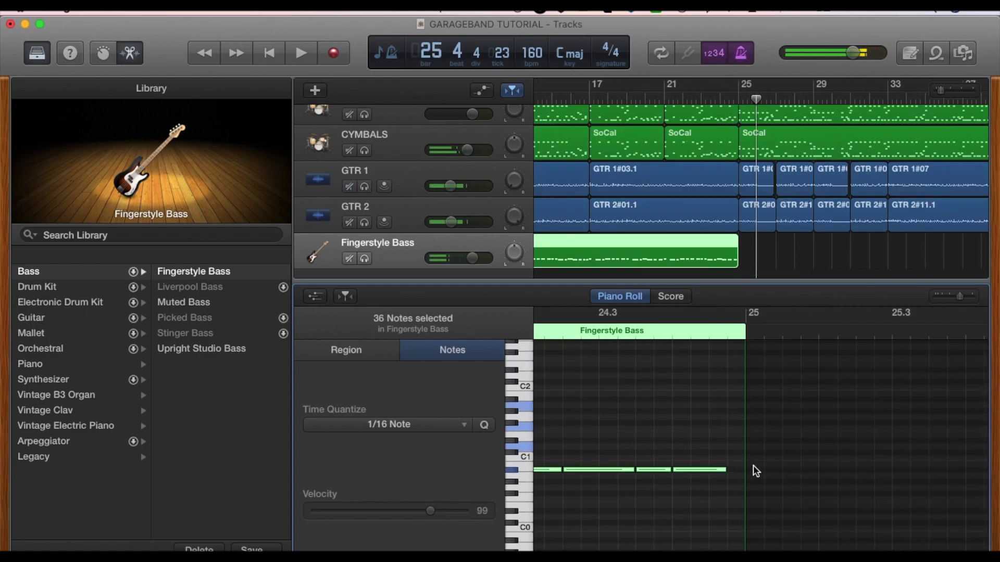
- Draw two eighth notes and a quarter note below C1 from bar 25, matching the preceding pitch, and play the section
left_click(753, 469, "super")
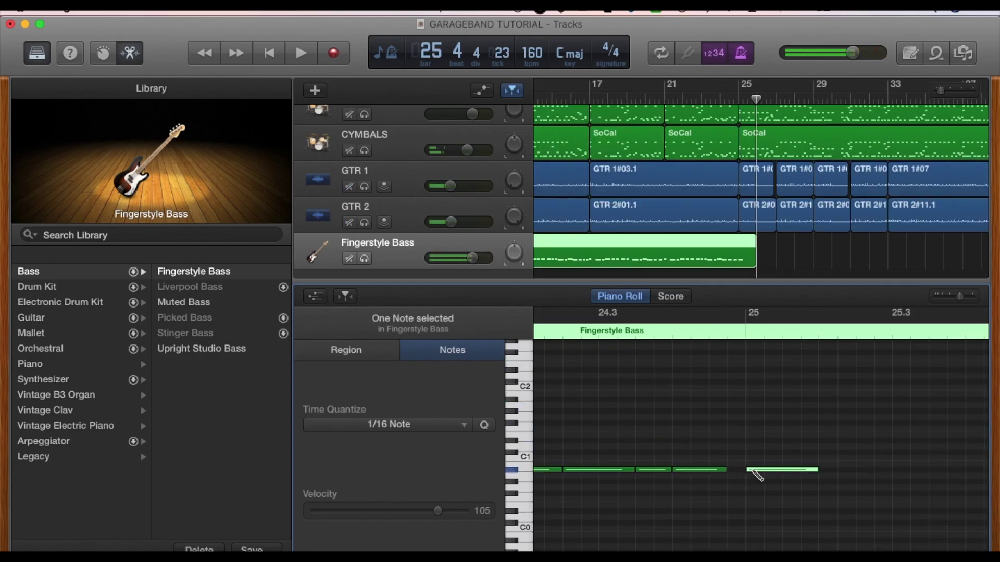
left_click_drag(814, 469, 781, 469)
left_click(801, 470, "super")
left_click(831, 470, "super")
left_click_drag(861, 471, 892, 467)
left_click(732, 331)
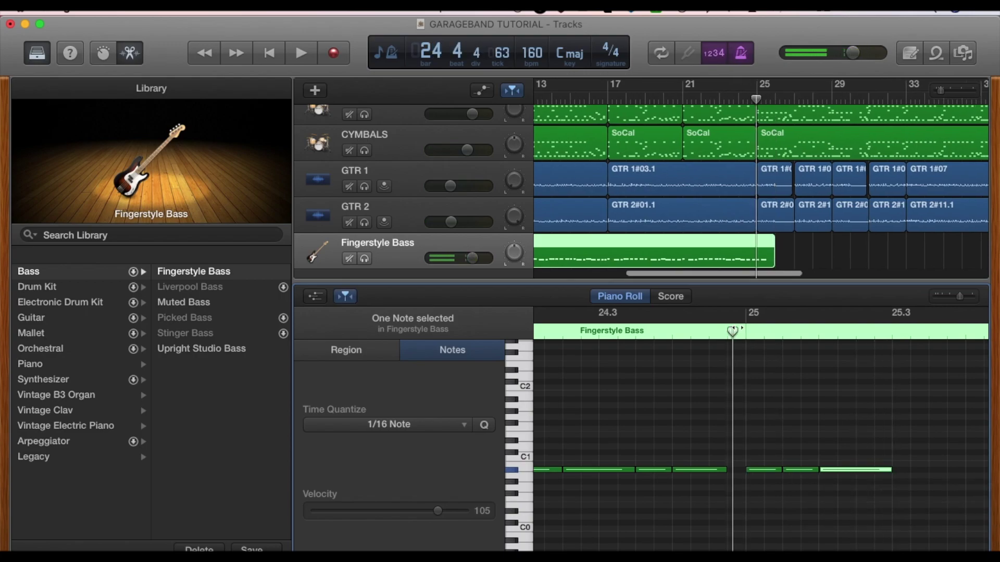
key("space")
key("space")
scroll(720, 424, "left", 5)
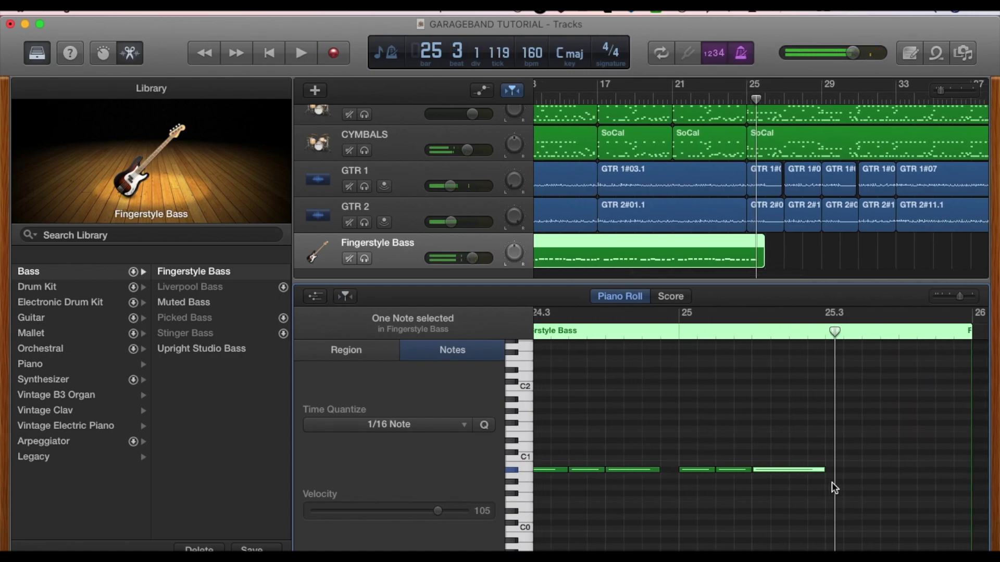
- Shorten the third bass note in bar 25 to an eighth, add a fourth eighth after it, and replay the bar
left_click_drag(821, 467, 788, 468)
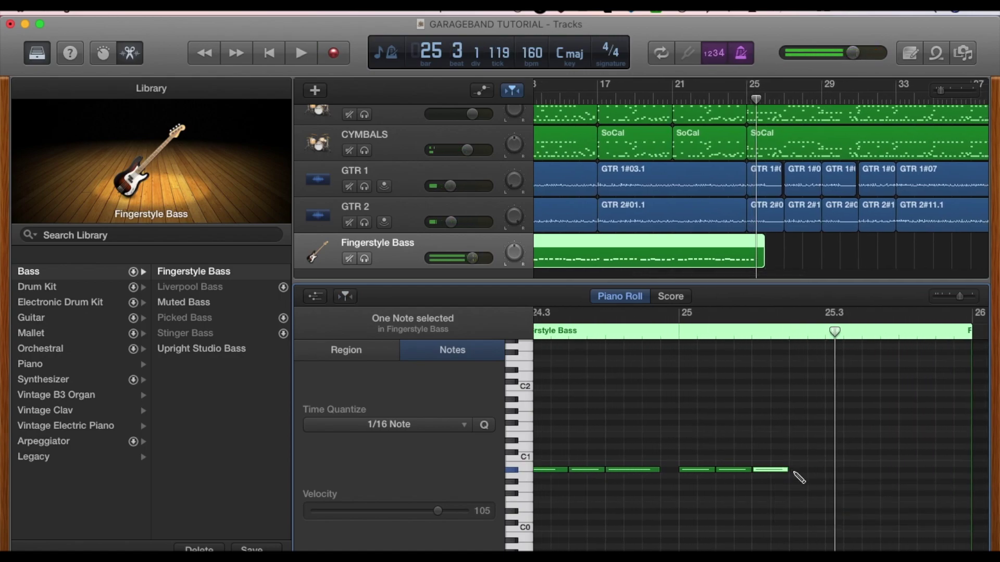
left_click(797, 470, "super")
key("space")
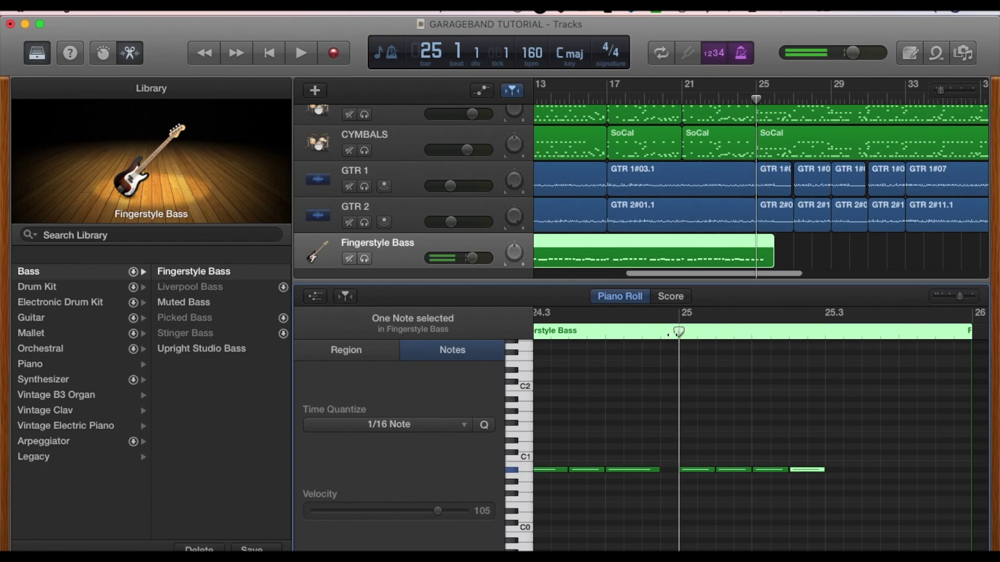
key("space")
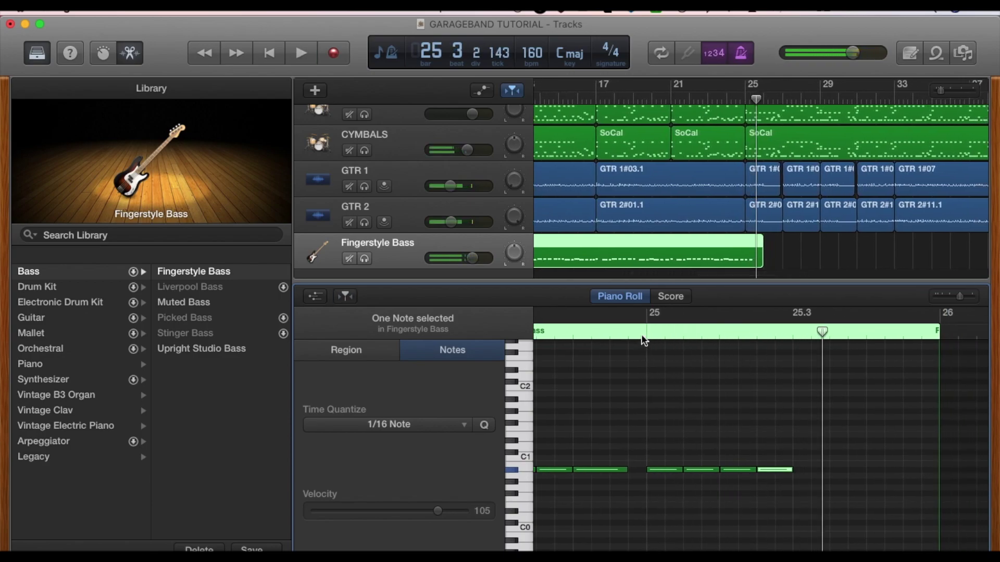
left_click(642, 333)
key("space")
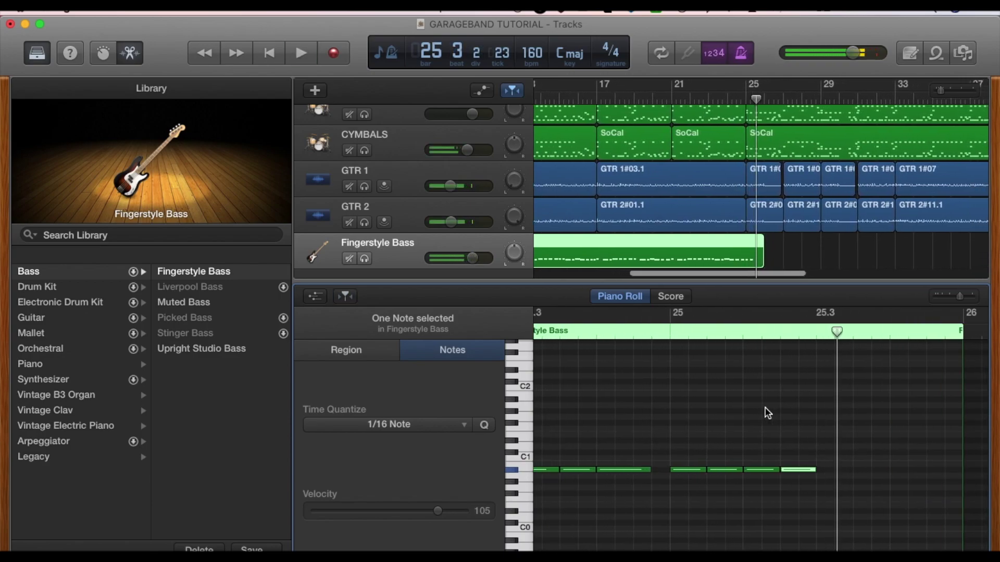
- Replace the second eighth note in bar 25 with two sixteenth notes at the same pitch, and replay the section
left_click(693, 333)
key("space")
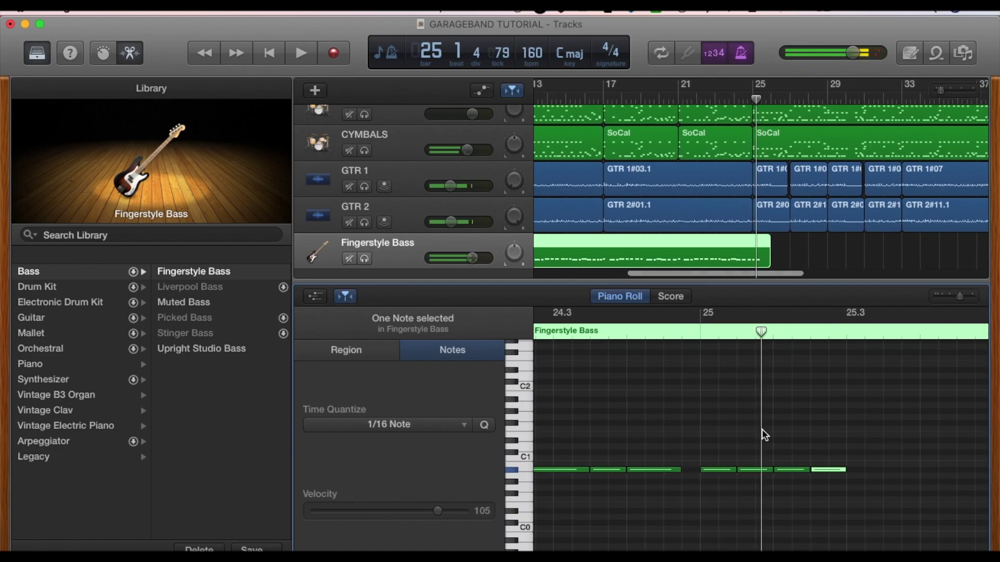
left_click(760, 432)
mouse_move(770, 467)
left_mouse_down()
mouse_move(748, 470)
mouse_move(763, 471)
left_mouse_up()
key("space")
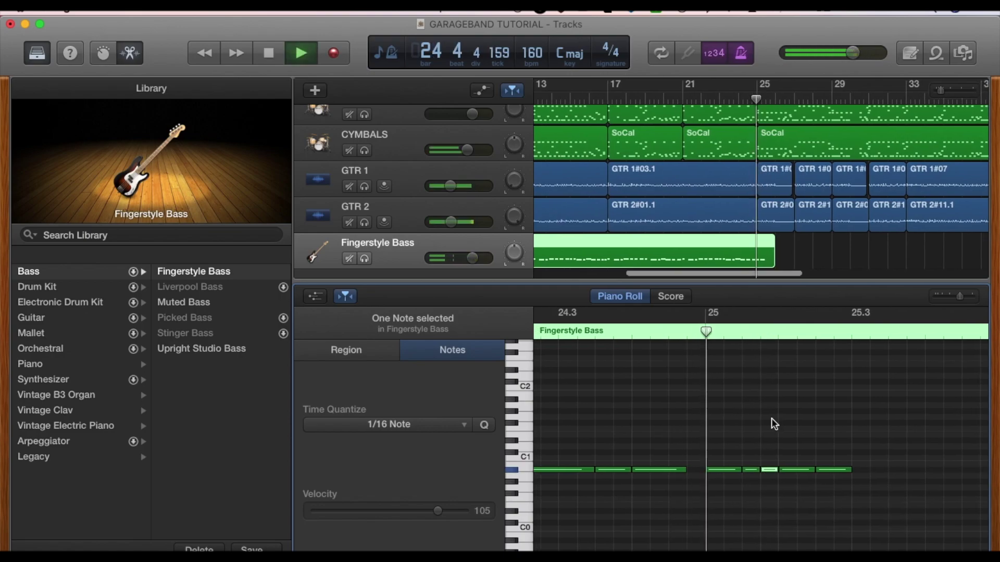
key("space")
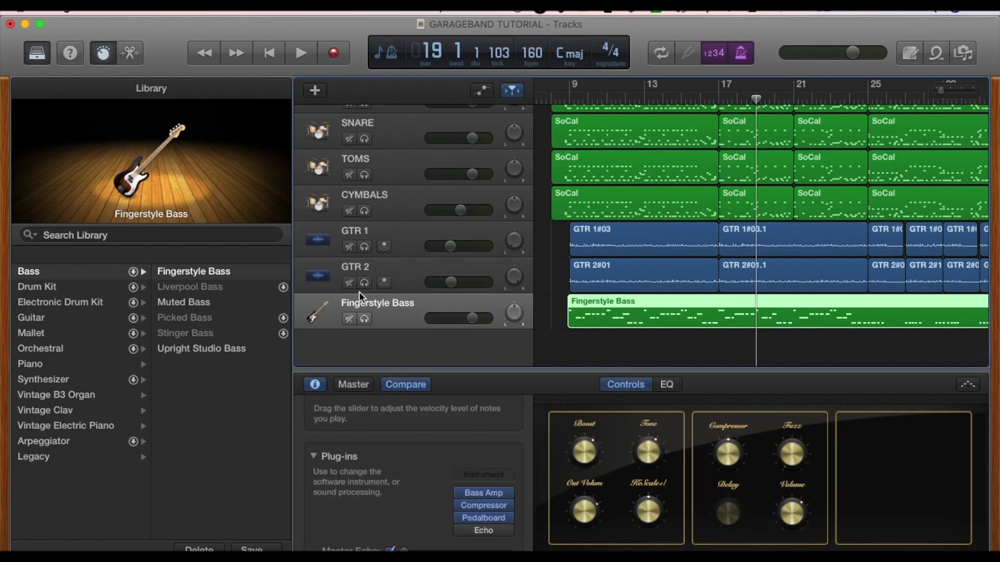
- Select and solo the GTR 1 track, and play its current amp tone on its own
left_click(402, 230)
left_click(364, 247)
key("space")
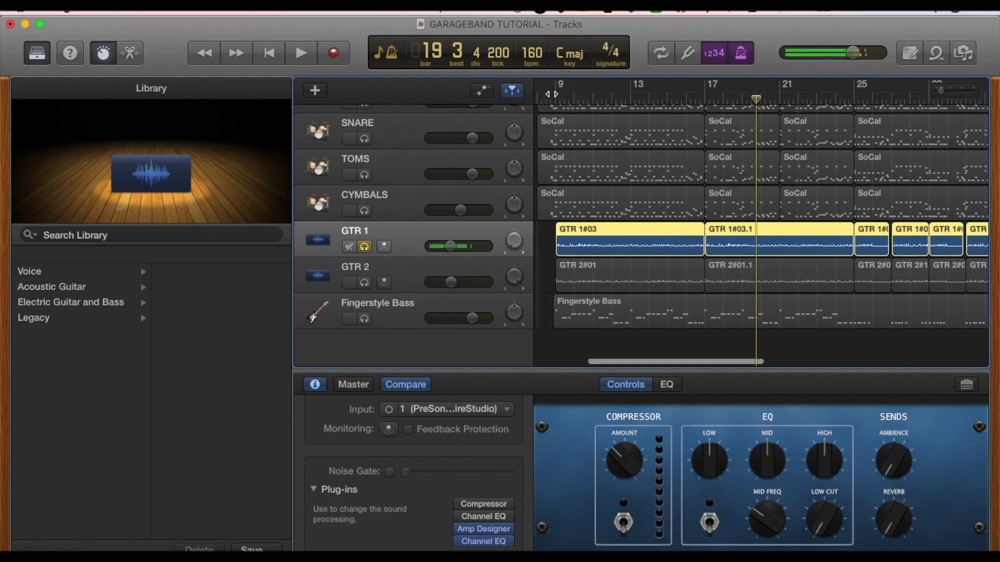
key("space")
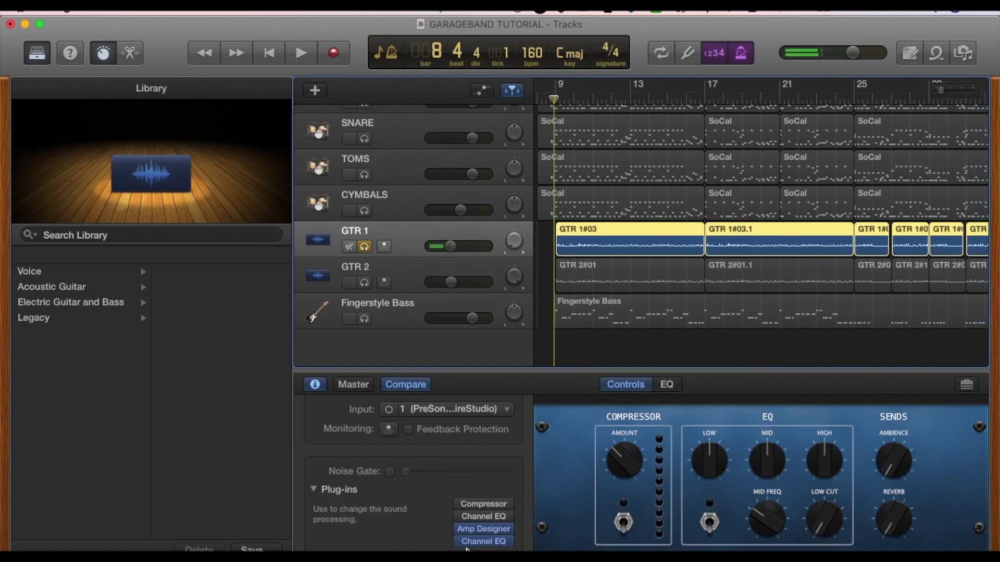
- Replace GTR 1's Amp Designer plug-in with Audio Assault's Grind Machine II Audio Unit
left_click(462, 529)
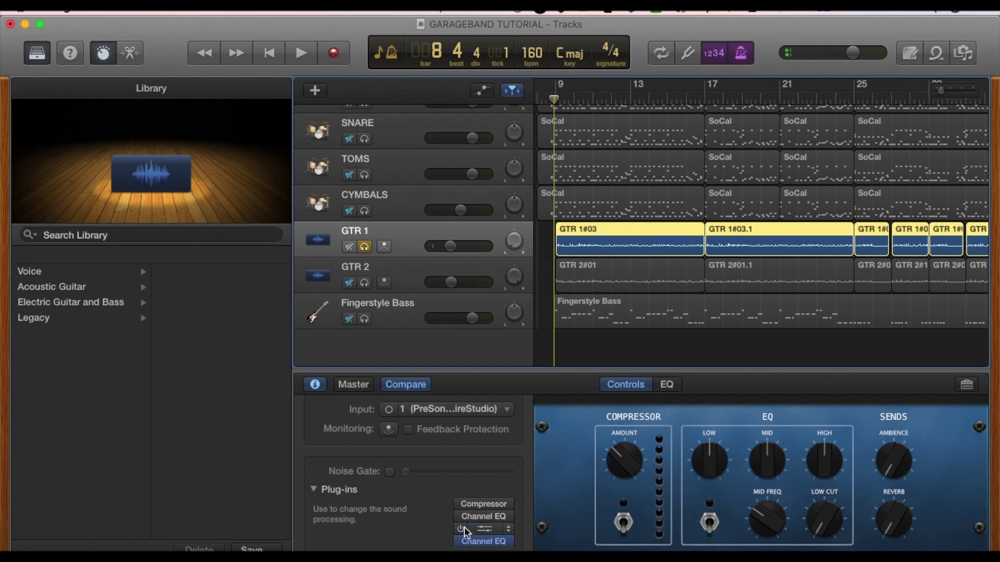
left_click(506, 530)
mouse_move(513, 531)
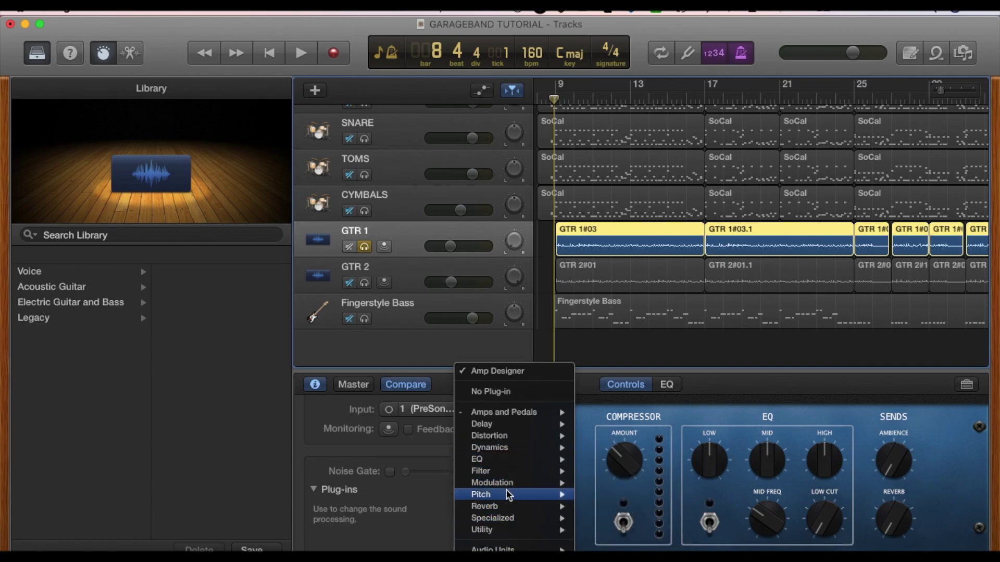
mouse_move(508, 549)
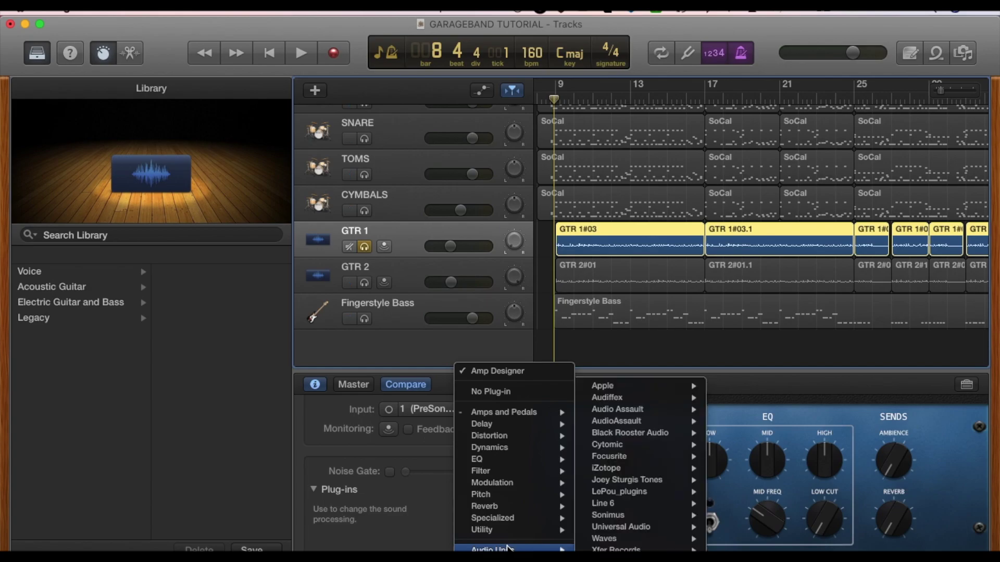
mouse_move(646, 413)
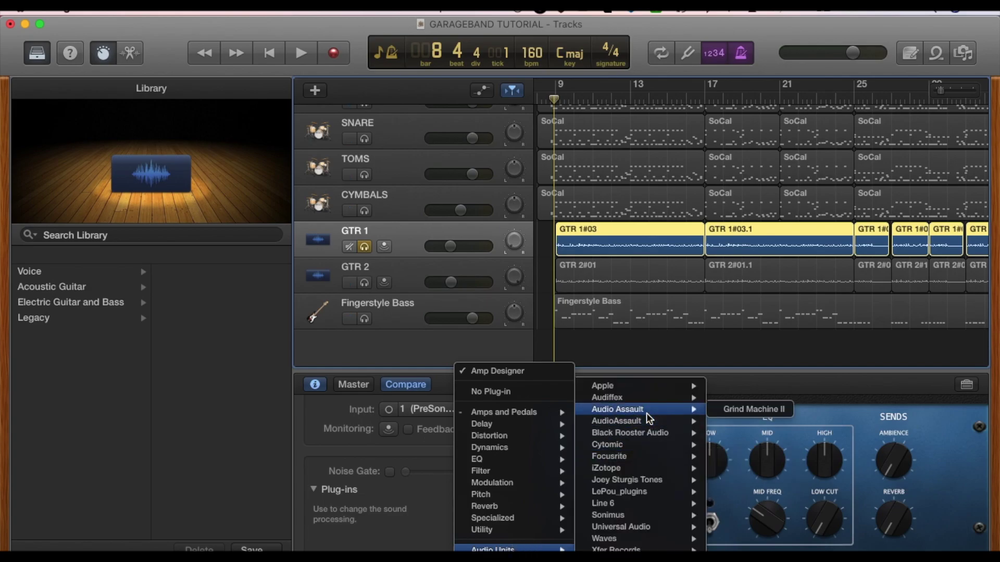
left_click(725, 410)
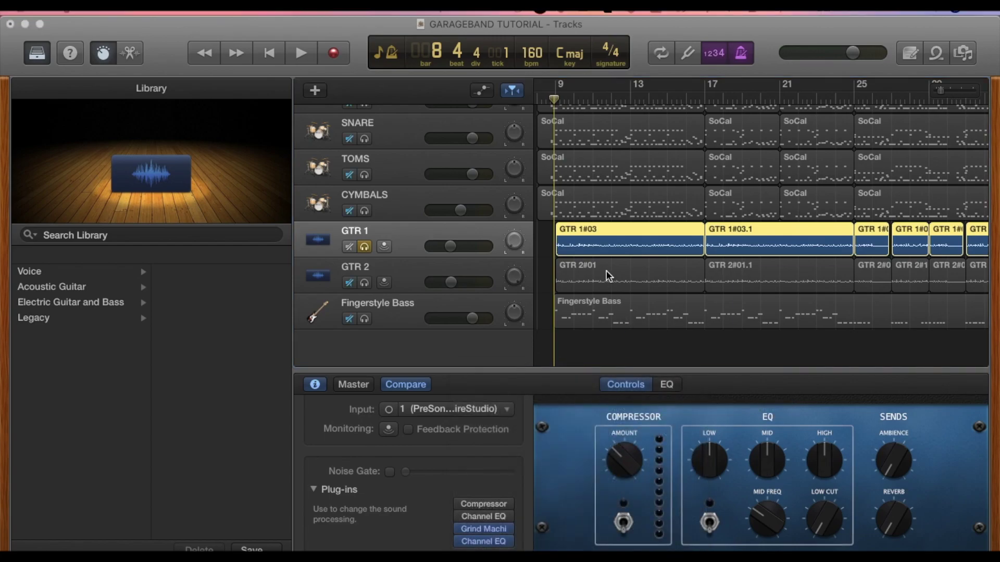
- Loop bars 9 to 17 with the cycle range and play the soloed GTR 1 through Grind Machine II
left_click_drag(556, 91, 700, 94)
key("space")
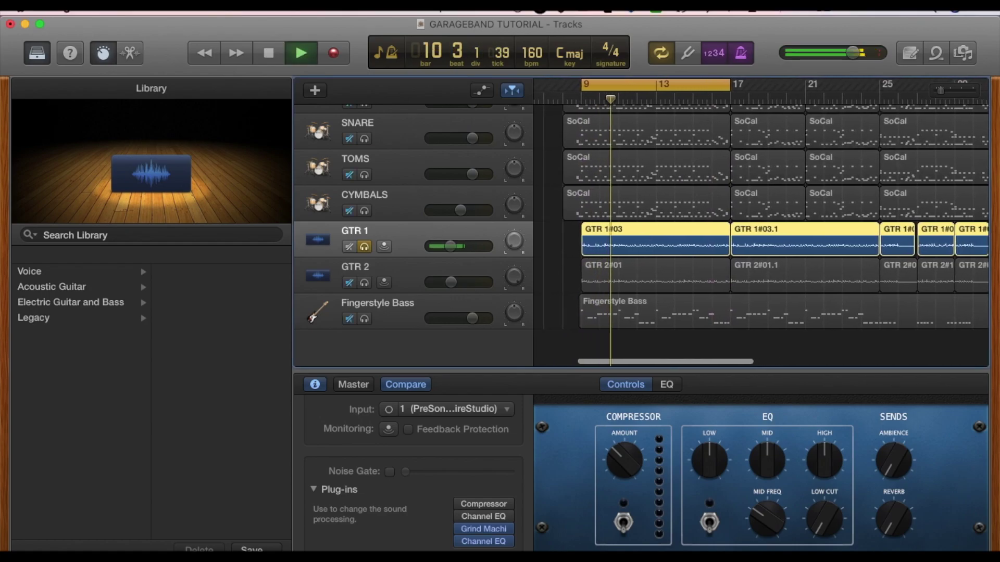
left_click_drag(576, 212, 515, 152)
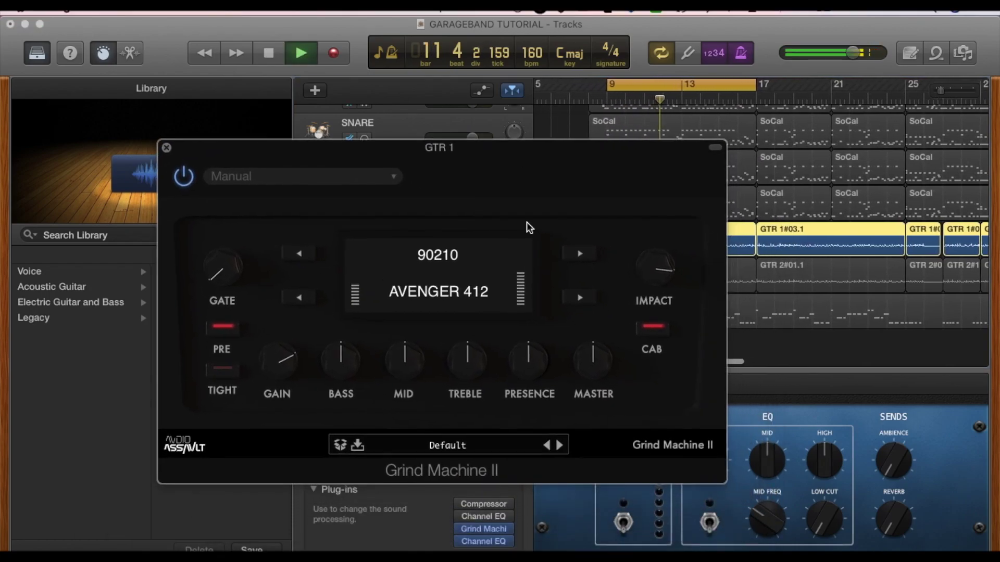
- In Grind Machine II, lower Gain to just past its midpoint, raise Gate slightly, enable Tight and turn Impact up
mouse_move(275, 373)
left_click_drag(275, 373, 275, 347)
mouse_move(236, 266)
left_click_drag(235, 267, 224, 292)
left_click(228, 363)
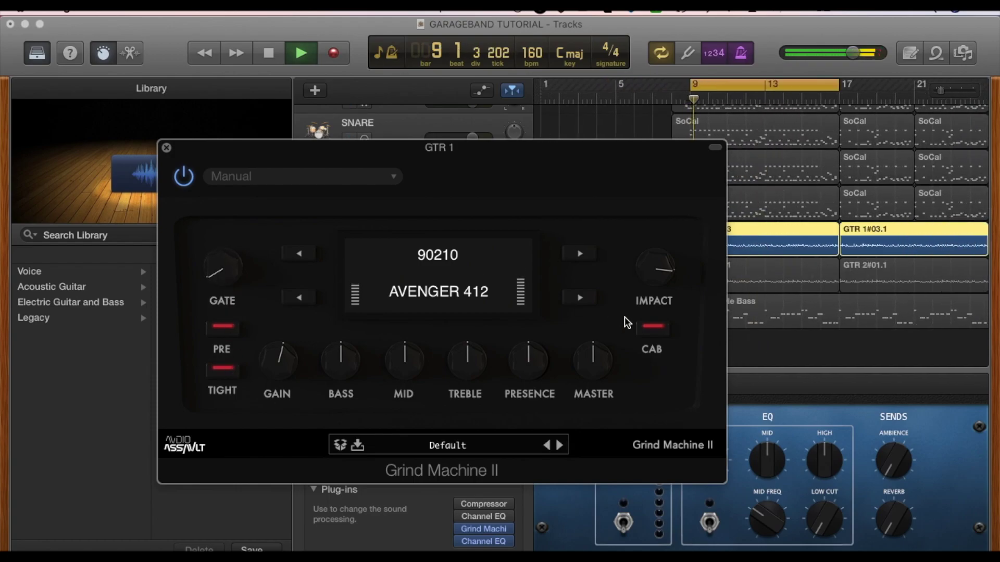
left_click_drag(650, 279, 651, 264)
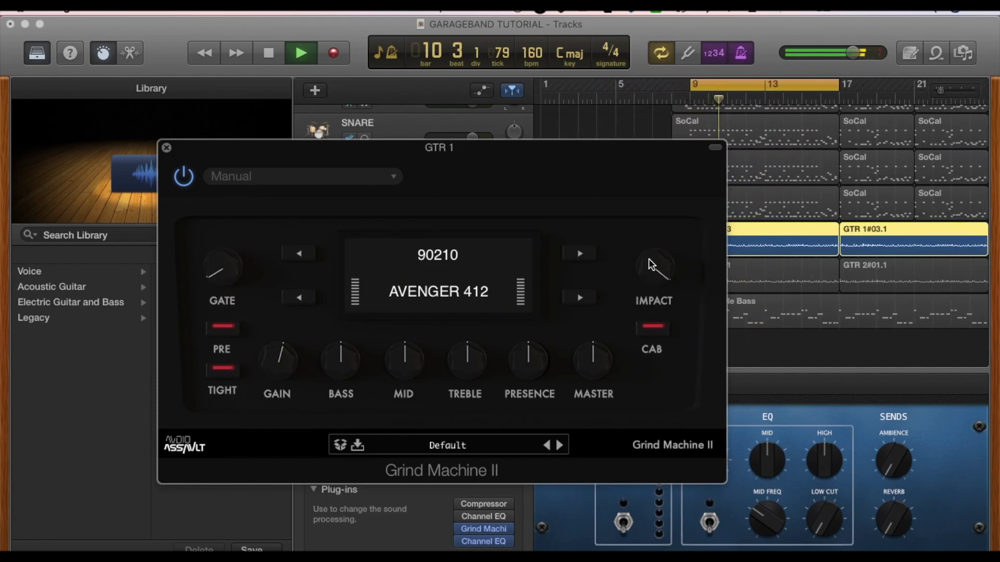
- Switch GTR 1's Grind Machine II amp model to Ak-45 and play the looped section through it
key("space")
left_click(428, 257)
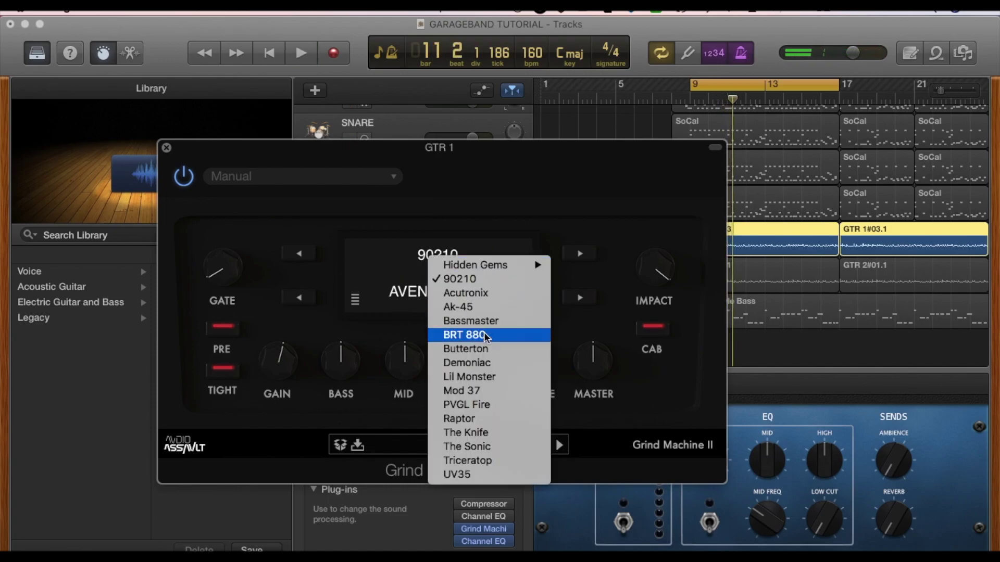
left_click(485, 307)
key("space")
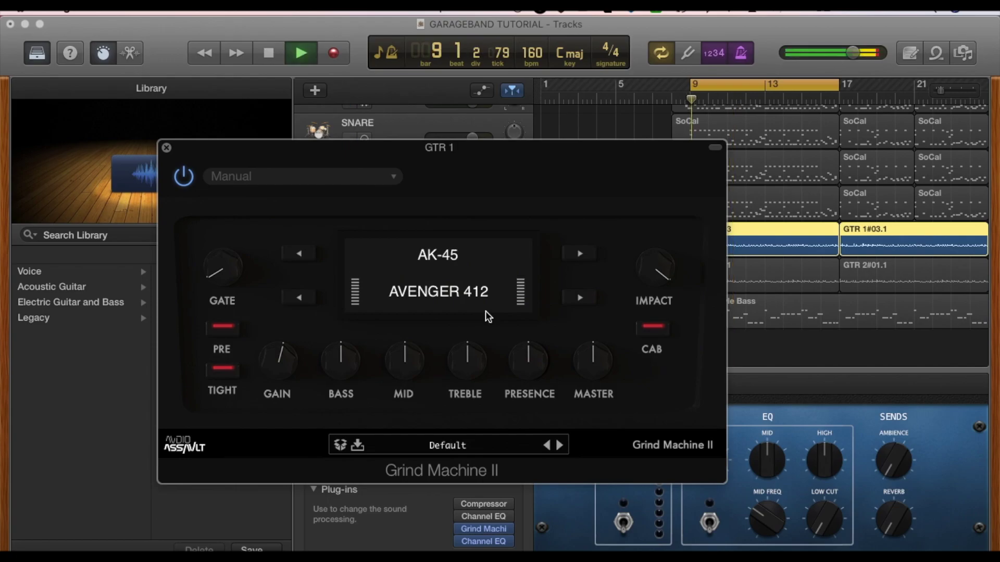
- Raise Gain, Treble and Mid well above their midpoints on the AK-45 amp and keep the Avenger 412 cabinet
mouse_move(280, 361)
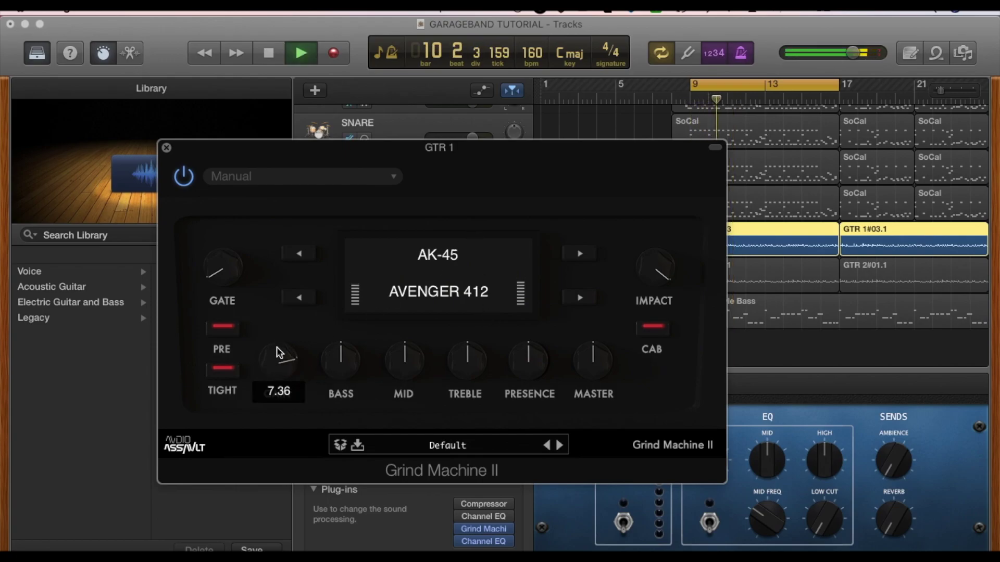
mouse_move(458, 358)
left_mouse_down()
mouse_move(460, 339)
mouse_move(442, 348)
left_mouse_up()
left_click_drag(388, 364, 387, 351)
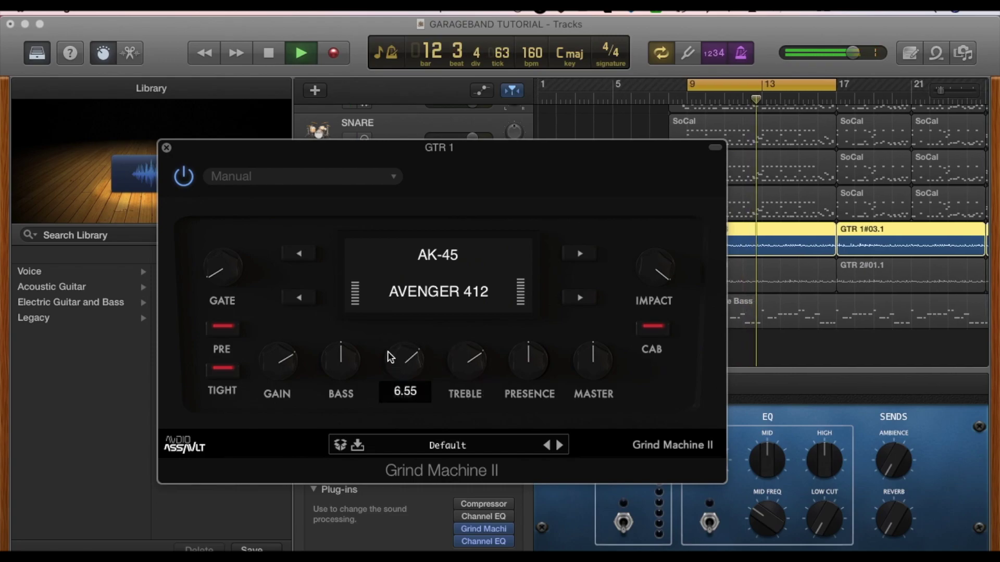
left_click(442, 288)
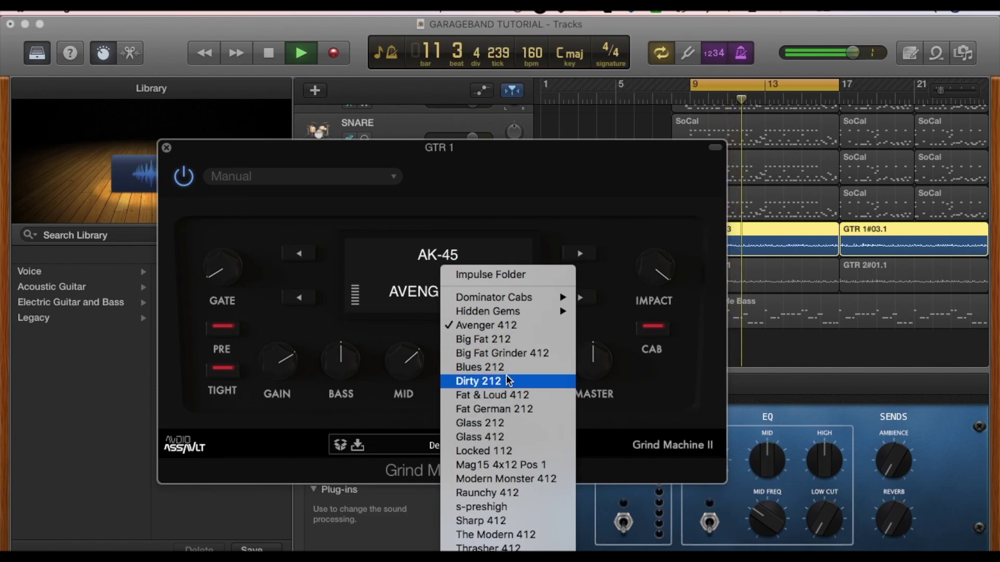
left_click(479, 325)
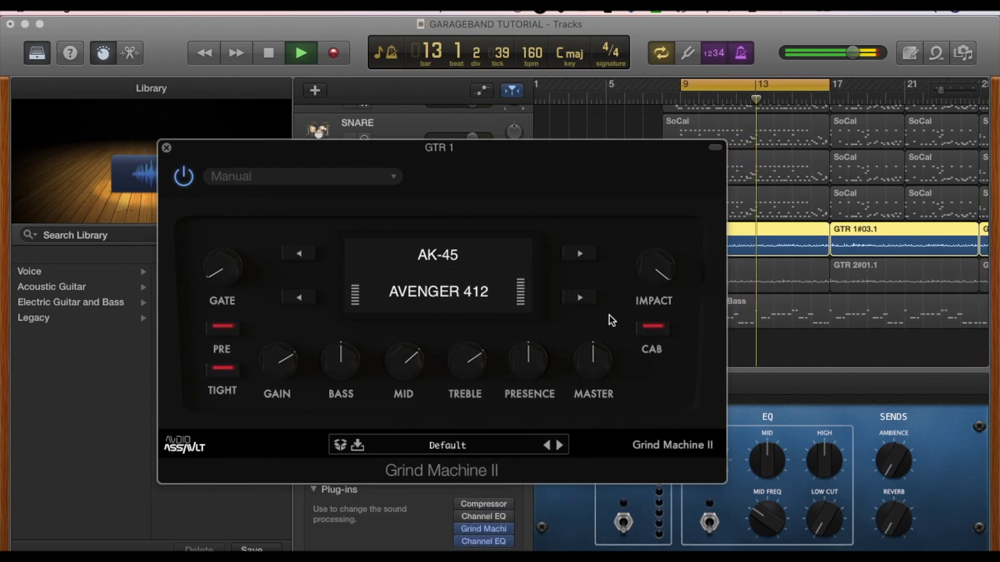
- Refine GTR 1's amp tone: turn Mid and Bass up further, nudge Presence up and ease Treble back
mouse_move(540, 363)
left_mouse_down()
mouse_move(540, 343)
mouse_move(531, 358)
left_mouse_up()
left_click_drag(471, 358, 471, 358)
left_click(396, 357)
left_click_drag(395, 357, 348, 364)
left_click_drag(520, 367, 520, 364)
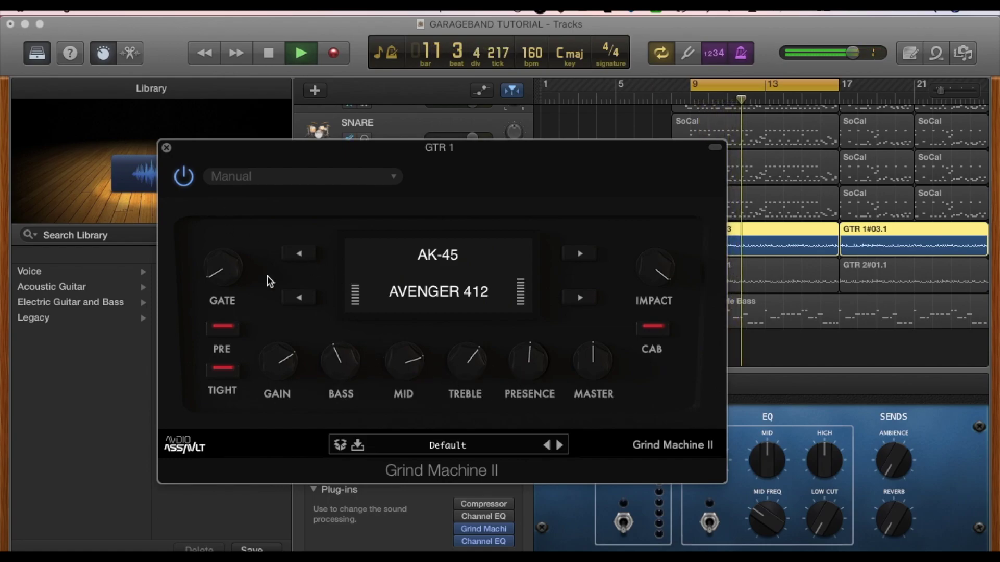
left_click_drag(346, 359, 336, 346)
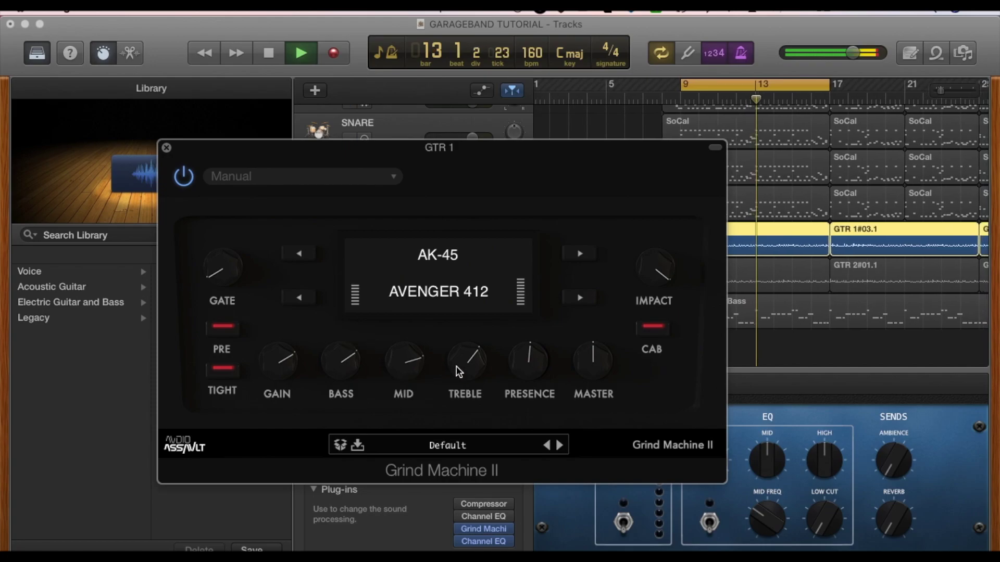
left_click(401, 357)
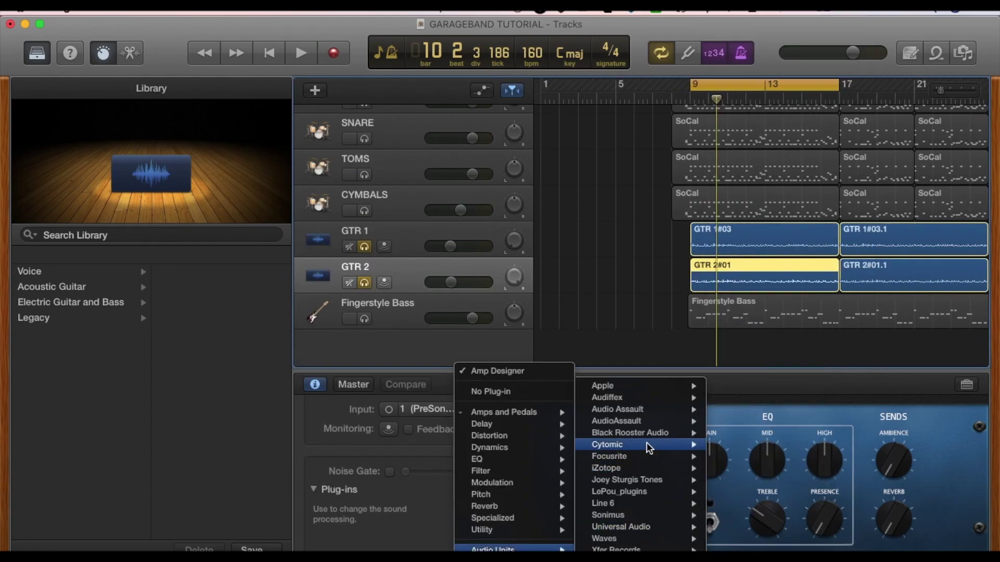
- Replace GTR 2's Amp Designer with Audio Assault's Grind Machine II and open its plug-in window over the tracks area
mouse_move(647, 413)
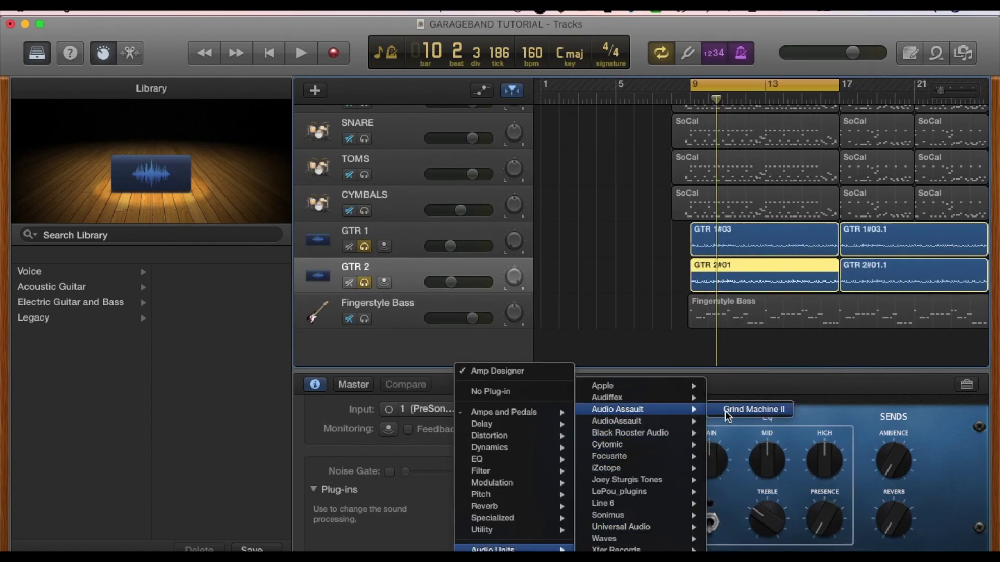
left_click(724, 411)
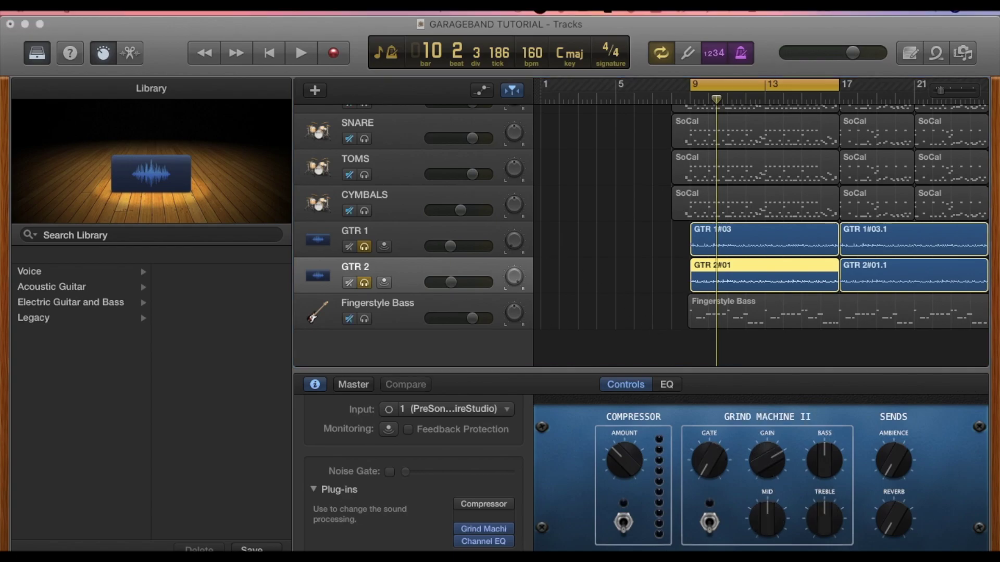
left_click(483, 528)
left_click_drag(400, 454, 472, 177)
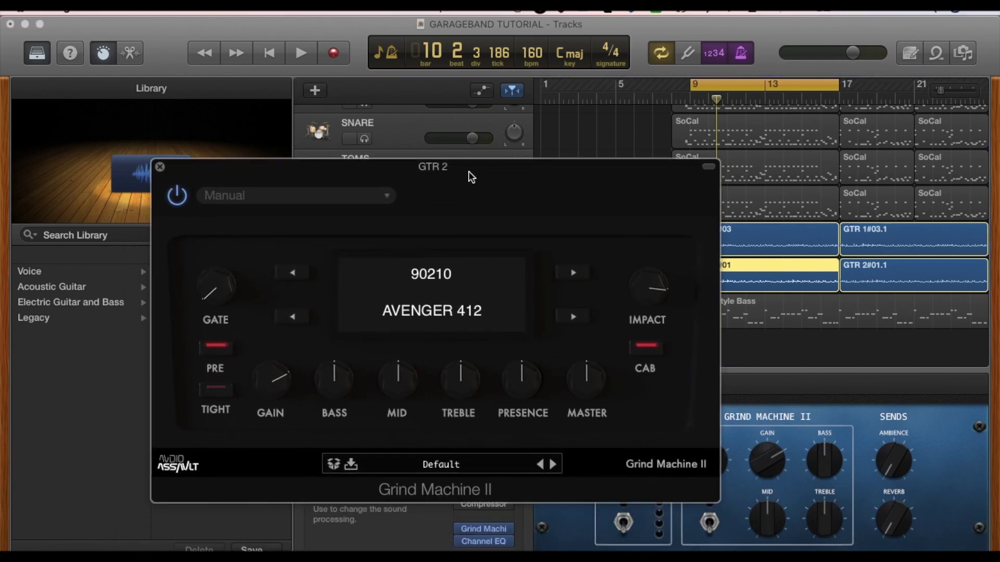
- Play the loop and switch GTR 2's Grind Machine II amp model to PVGL Fire
key("space")
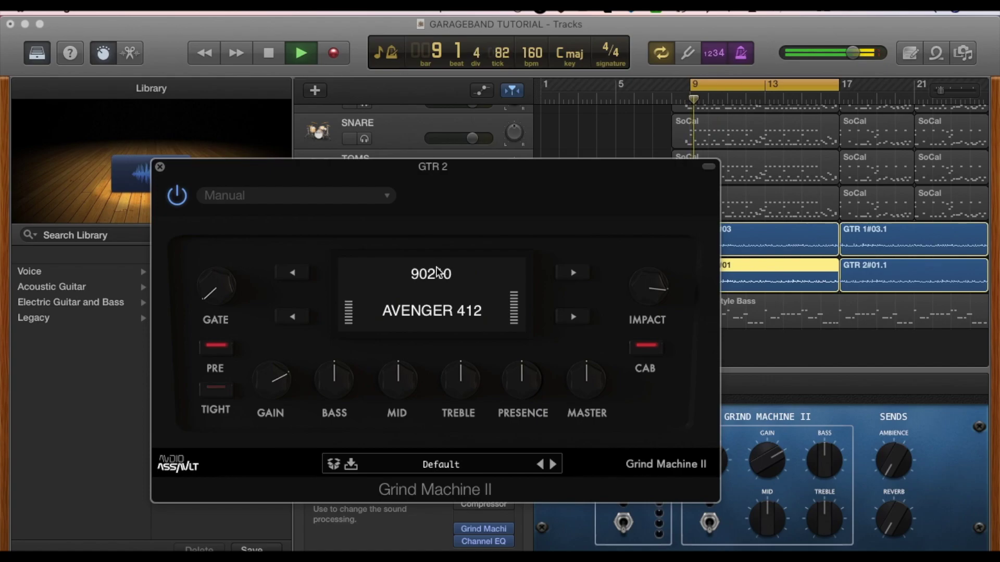
left_click(433, 276)
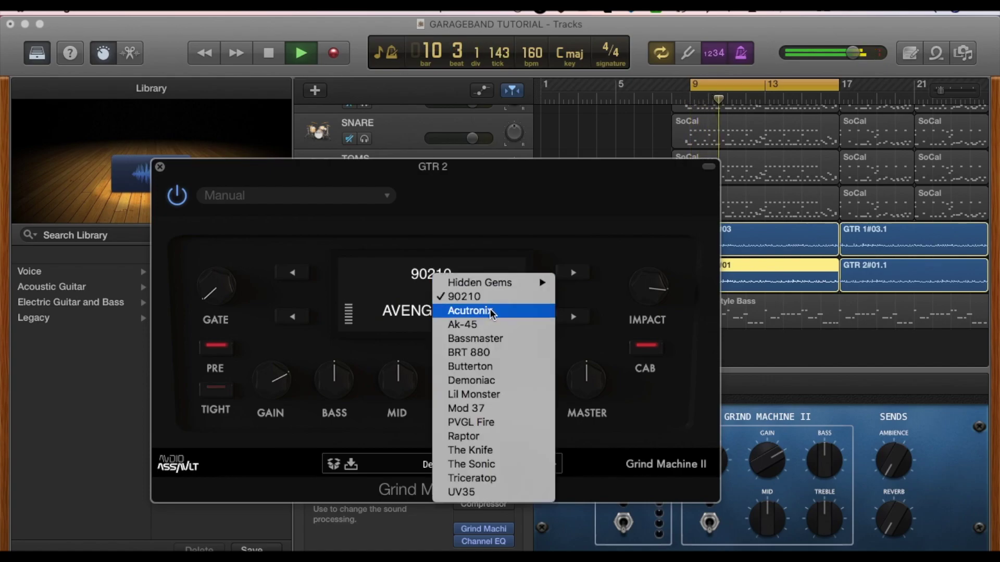
left_click(494, 422)
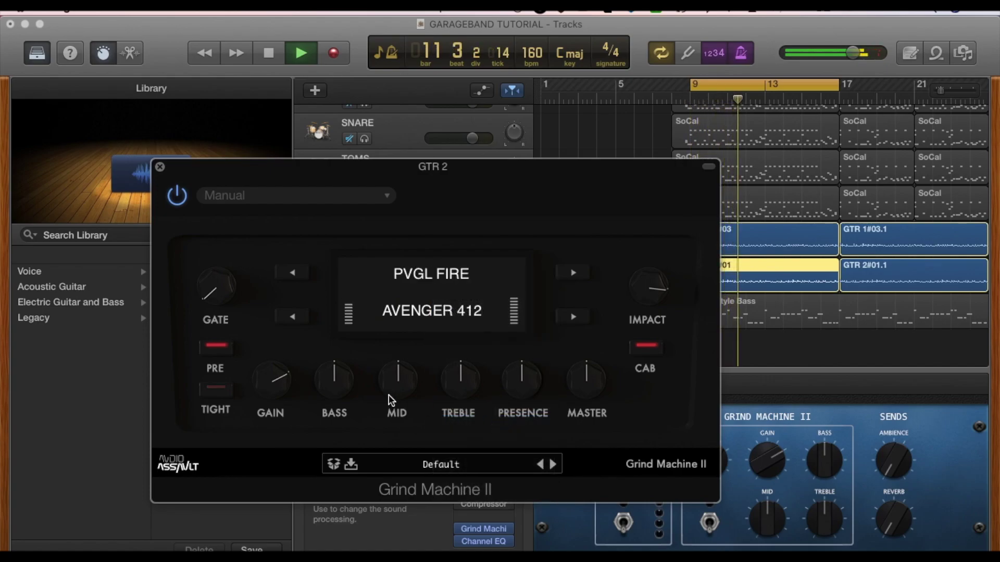
- Raise Mid, Presence and Bass above their midpoints on GTR 2's amp and keep Treble at its default
mouse_move(395, 389)
left_click_drag(394, 386, 397, 380)
left_click_drag(471, 382, 520, 372)
left_click(476, 380, "alt")
left_click_drag(334, 379, 335, 374)
left_click(285, 379)
- Raise Gate, enable Tight and turn Impact up in GTR 2's Grind Machine II, keeping Cab on
left_click(223, 281)
left_click_drag(222, 275, 224, 333)
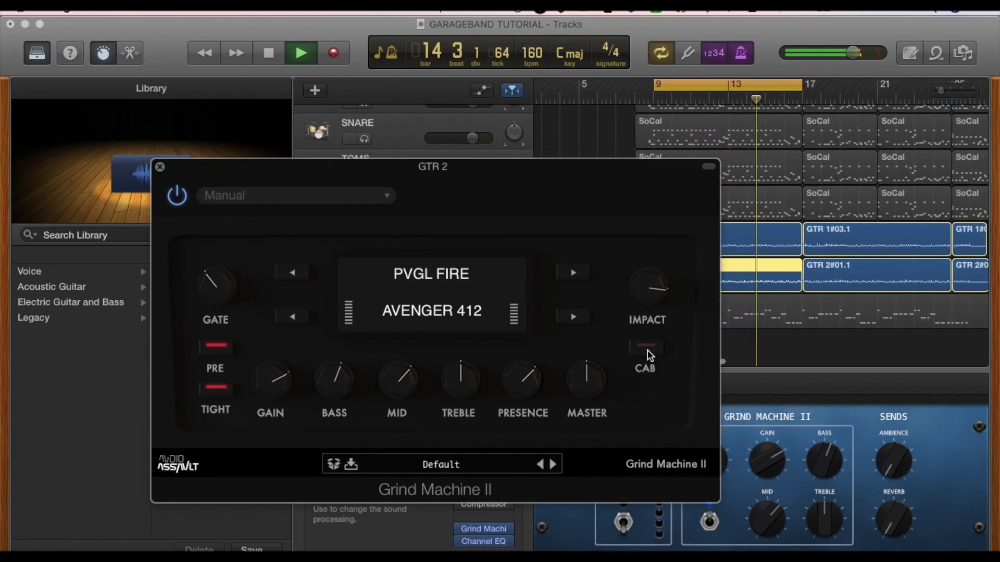
left_click(654, 285)
left_click_drag(655, 284, 655, 271)
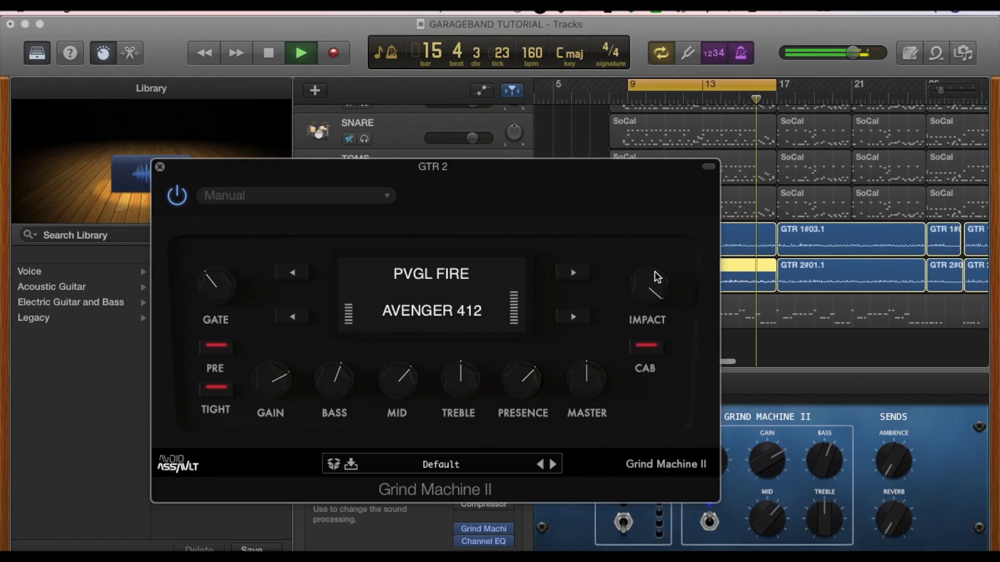
- Close the amp window, turn off the cycle range and unsolo GTR 1 and GTR 2 to play the full mix
left_click(159, 166)
key("space")
left_click(738, 81)
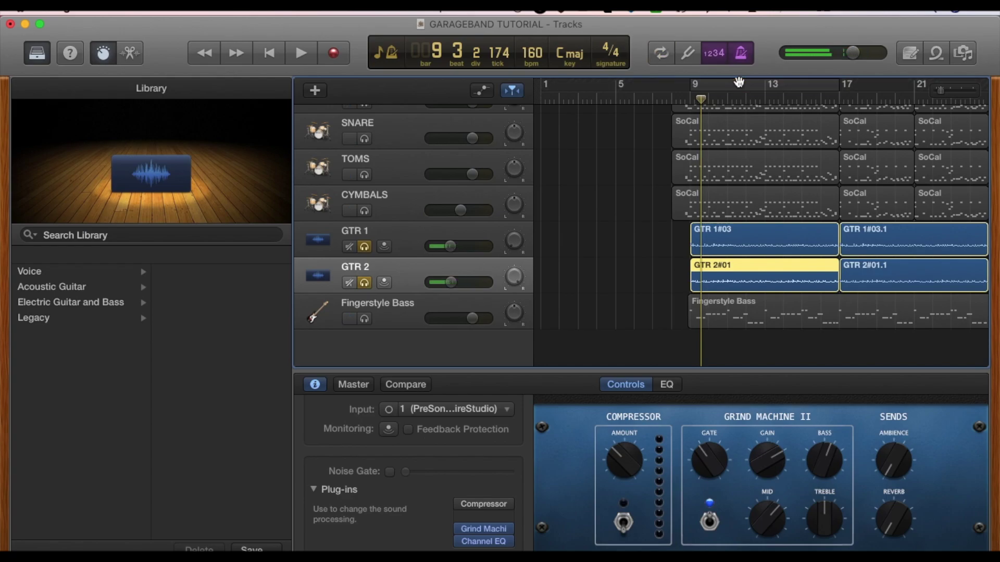
key("space")
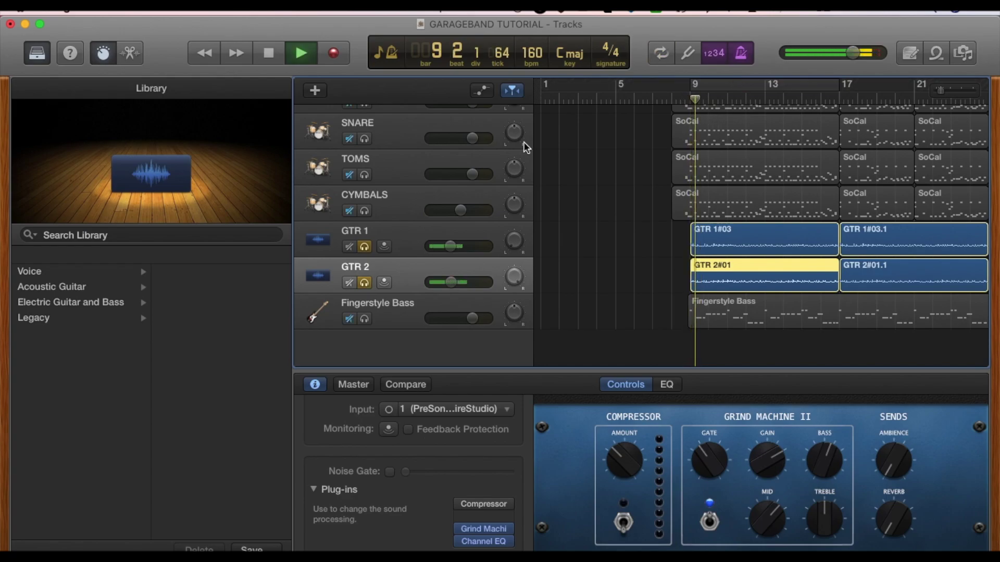
left_click(364, 247)
left_click(365, 282)
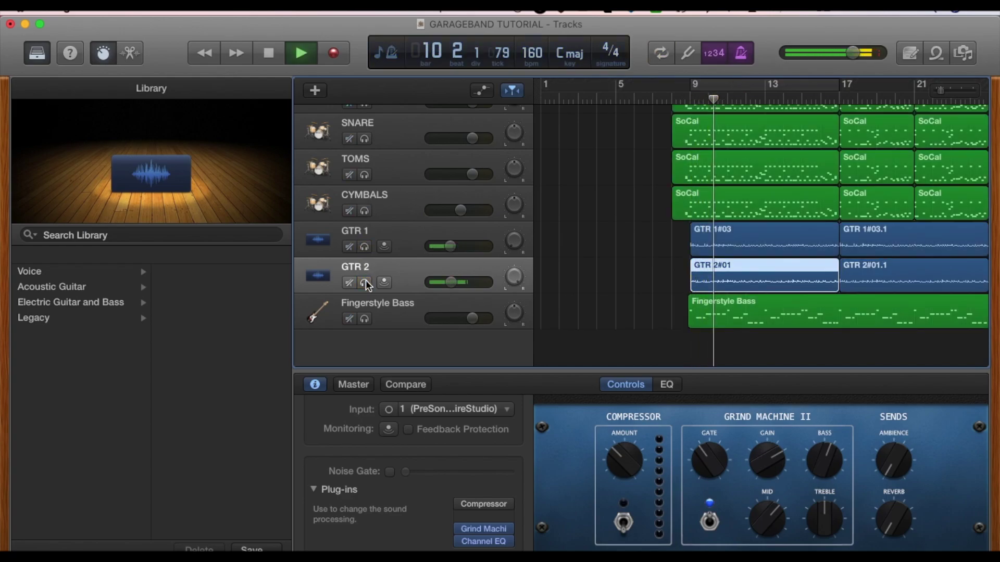
- Raise the GTR 1 and GTR 2 track volumes slightly and lower the Fingerstyle Bass volume a little
left_click(451, 247)
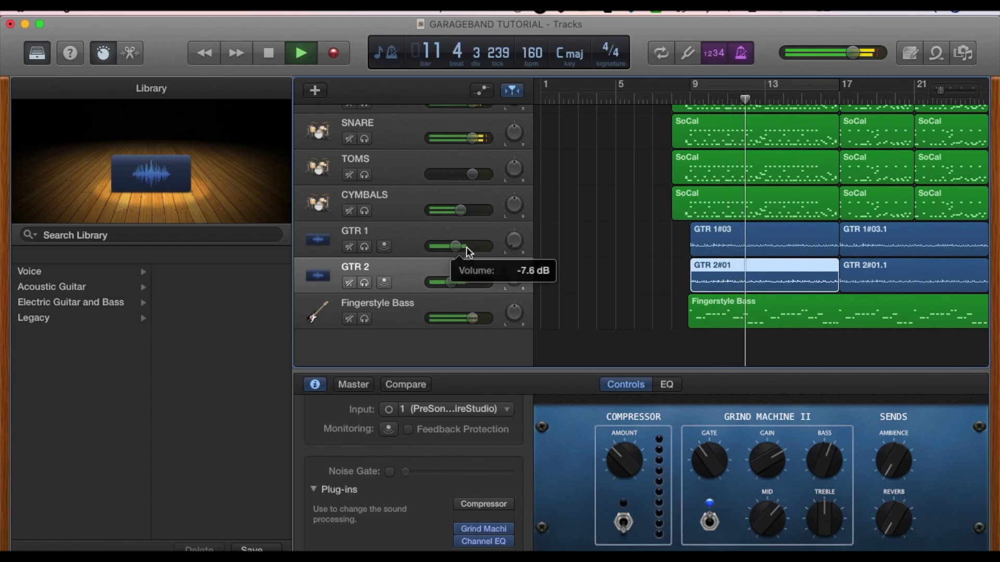
left_click_drag(452, 282, 457, 282)
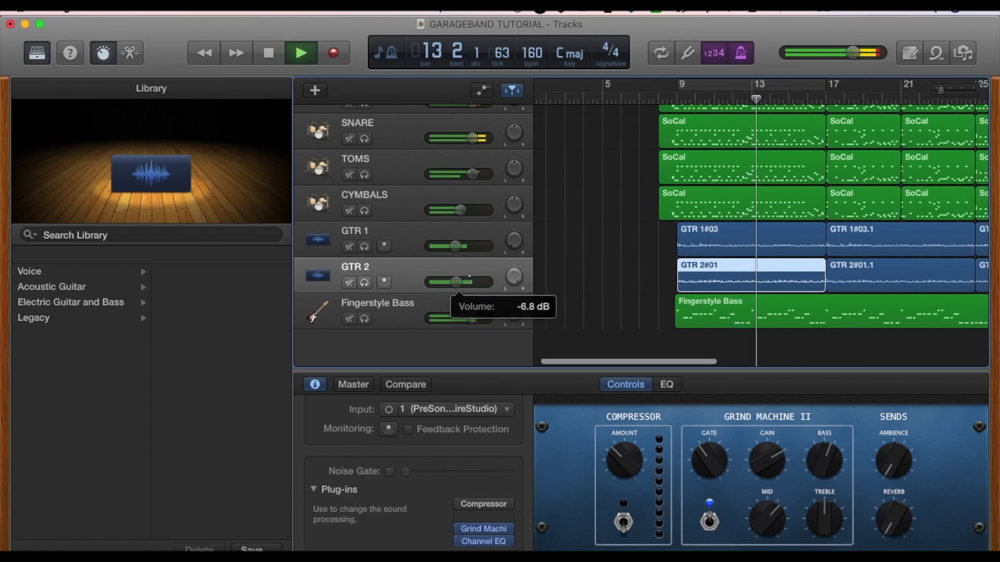
left_click_drag(455, 246, 458, 246)
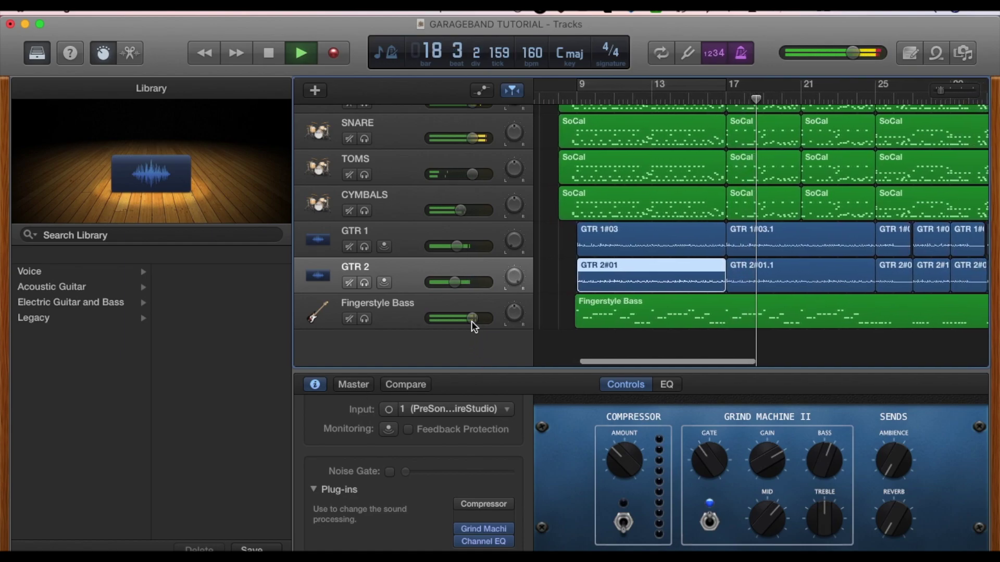
left_click_drag(470, 319, 468, 318)
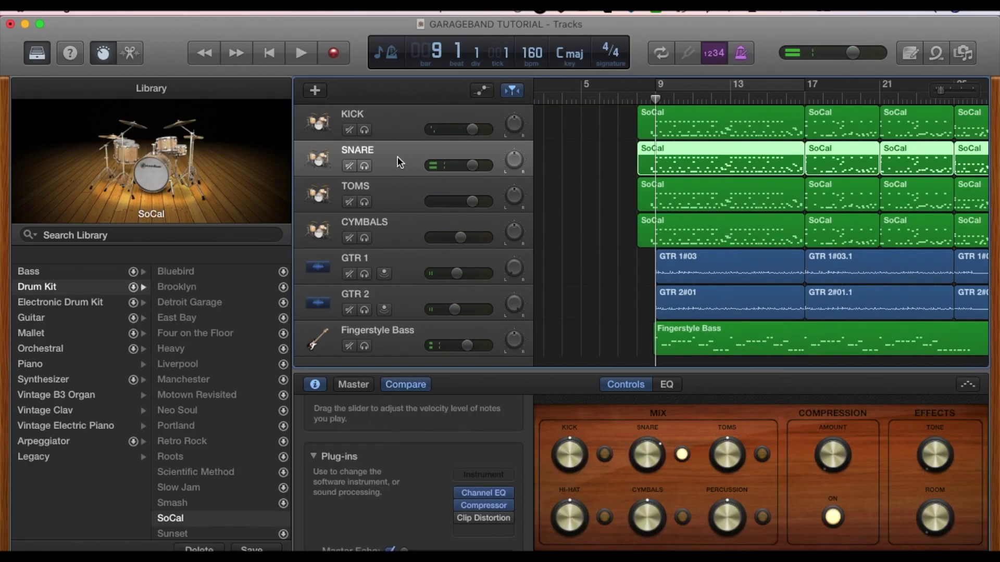
- Add the Space Designer reverb to an empty plug-in slot on the SNARE track
left_click(472, 528)
mouse_move(508, 467)
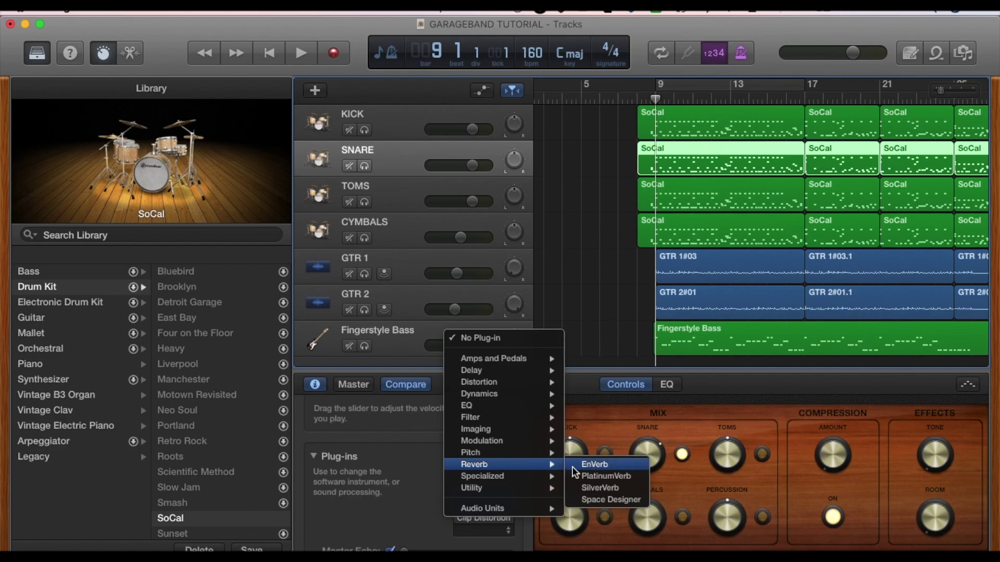
left_click(599, 499)
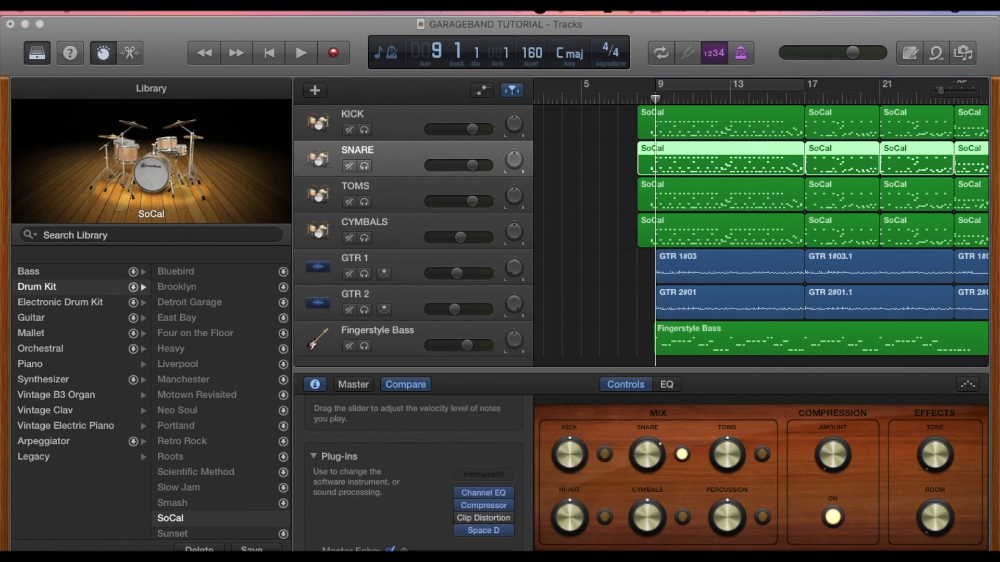
- Set the snare's Space Designer Length to 1.90 s and adjust its Reverb Output while playing the track soloed
key("space")
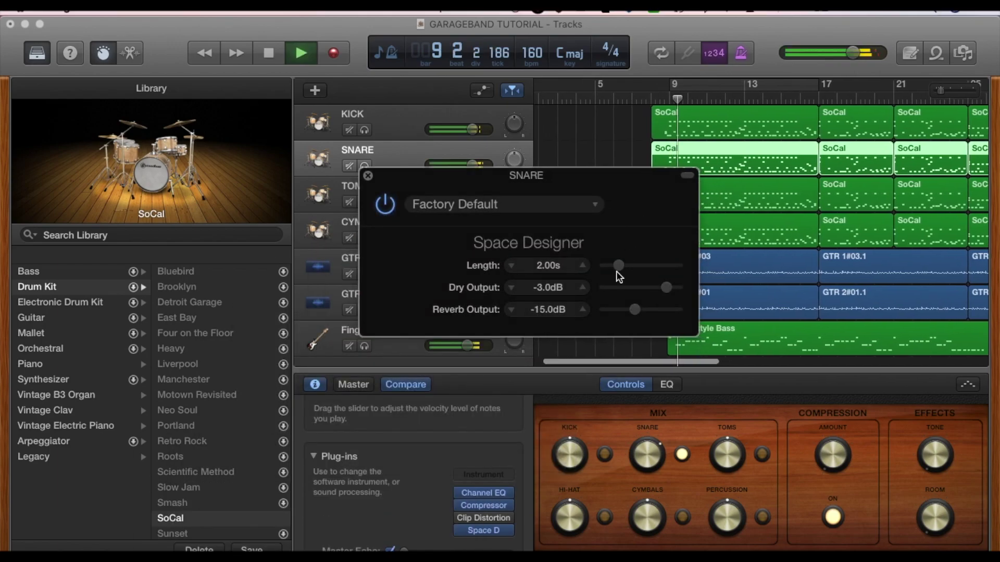
left_click(618, 266)
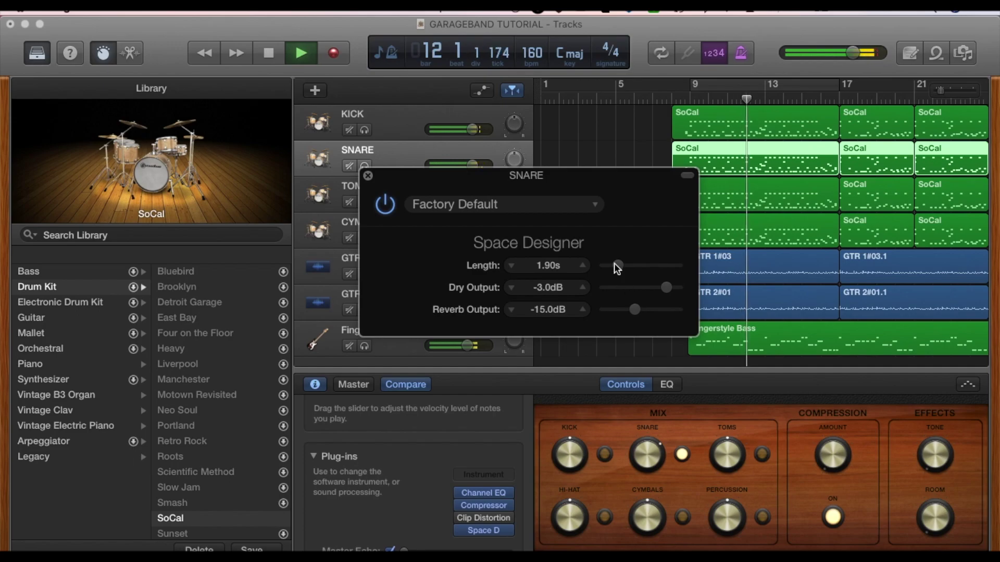
left_click(365, 164)
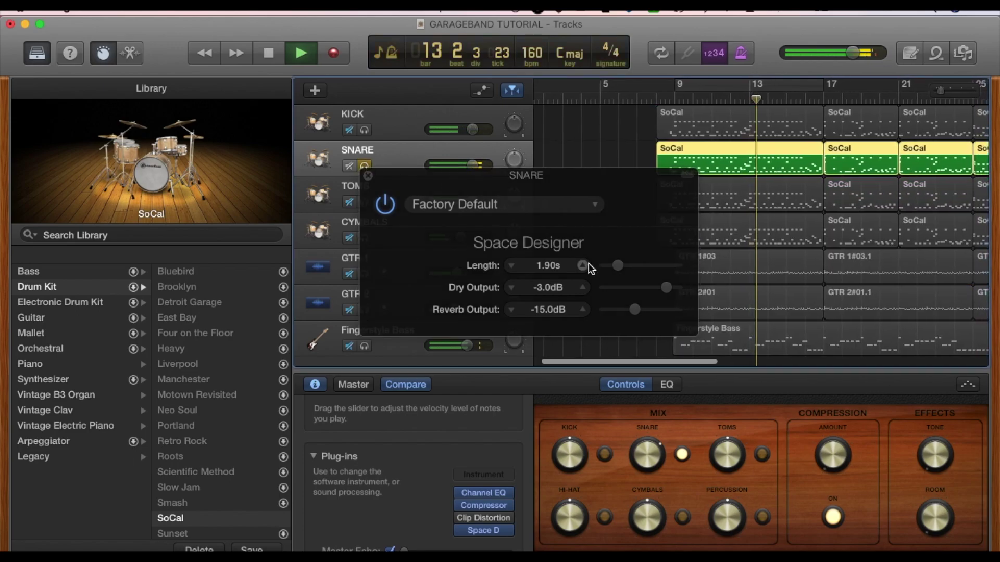
mouse_move(634, 305)
left_mouse_down()
mouse_move(677, 291)
mouse_move(635, 313)
left_mouse_up()
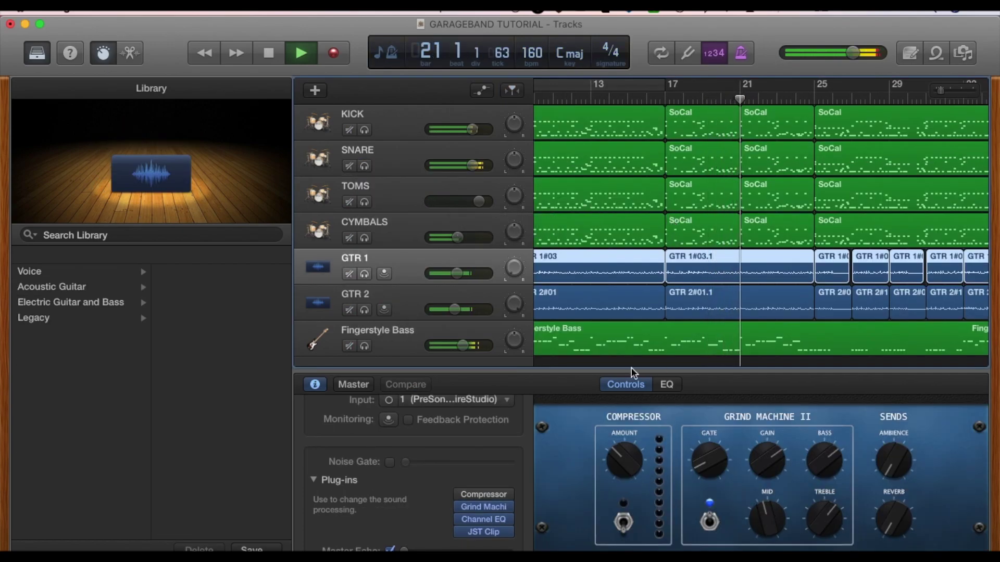
- Replace the Multipressor in the master track's output chain with a Compressor
left_click(355, 384)
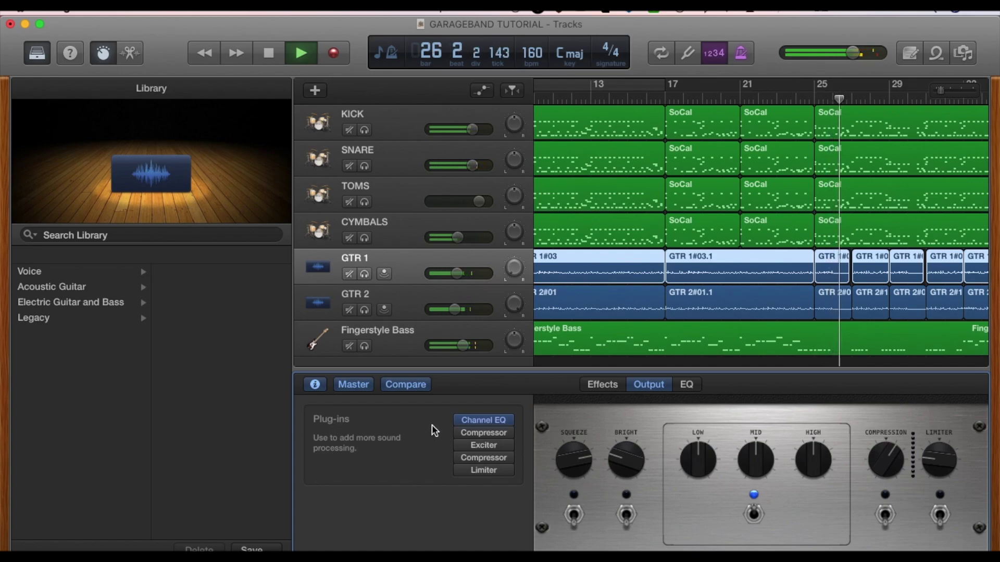
key("space")
scroll(612, 271, "left", 3)
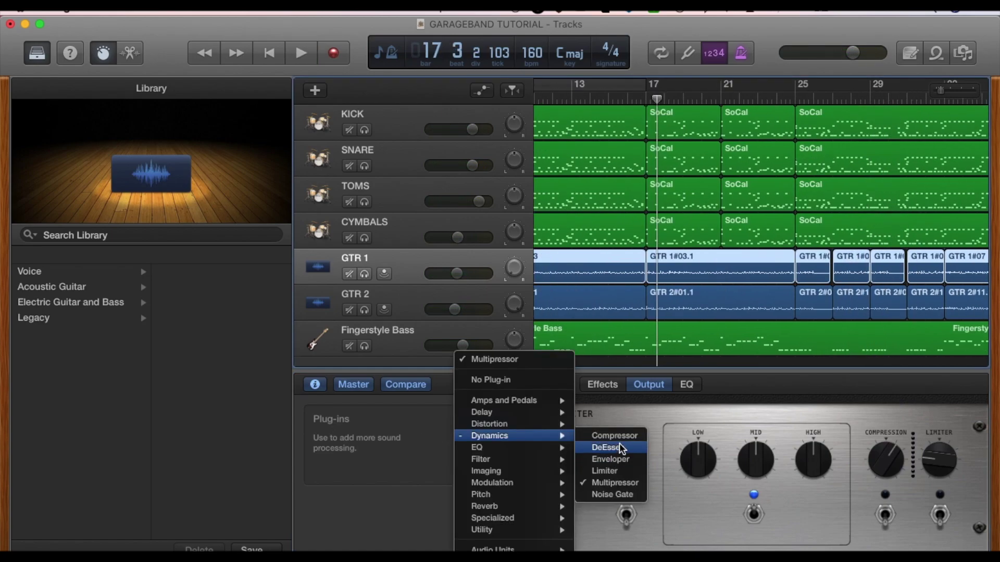
left_click(620, 448)
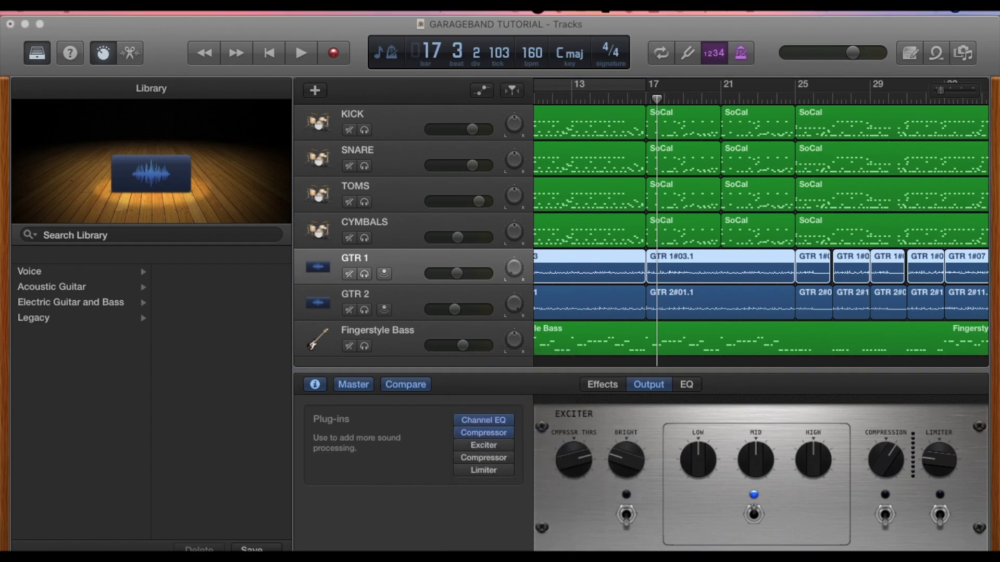
- Load the WaveBurner Gentle Compression preset into the first Compressor of the master track's output chain
left_click(484, 433)
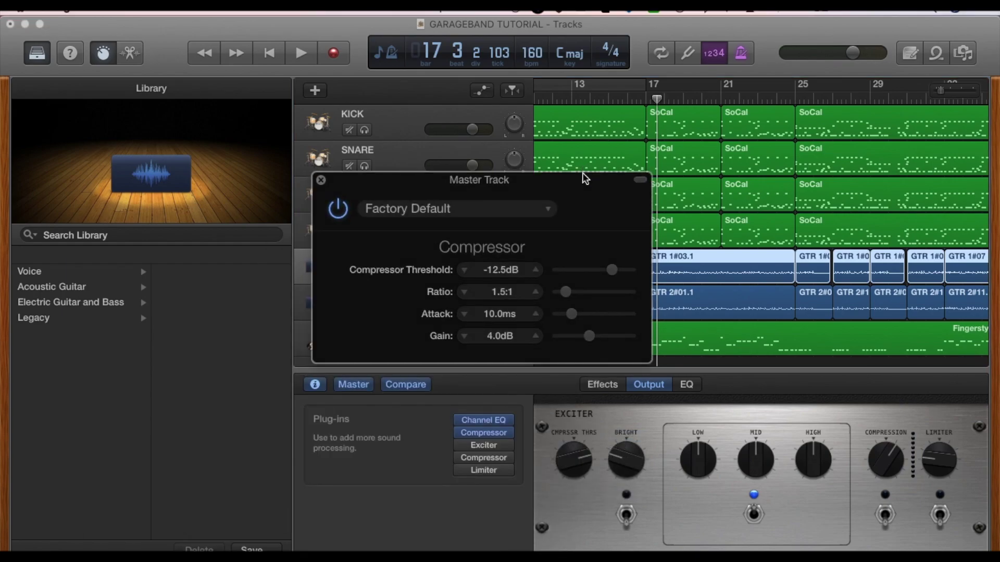
left_click(509, 210)
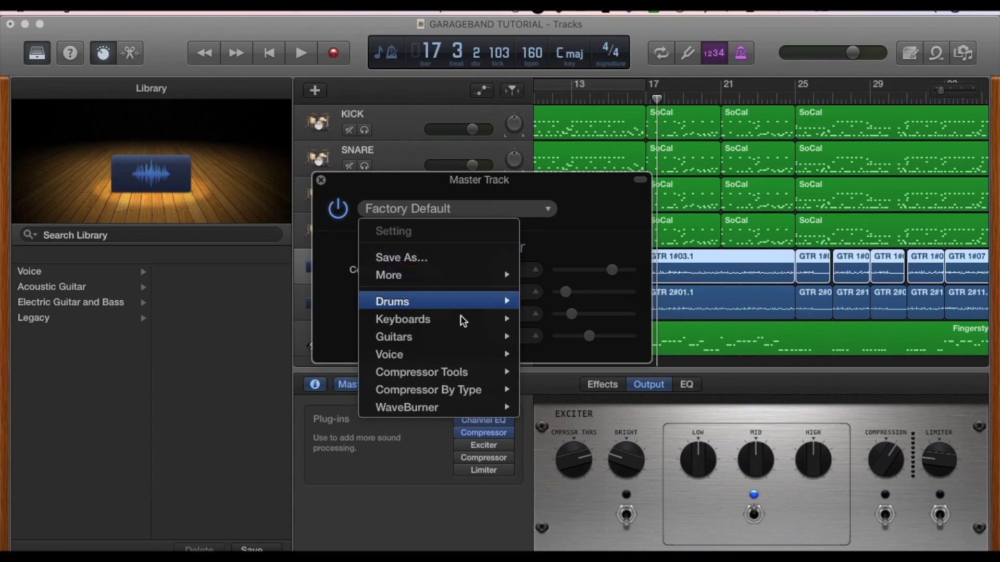
mouse_move(450, 370)
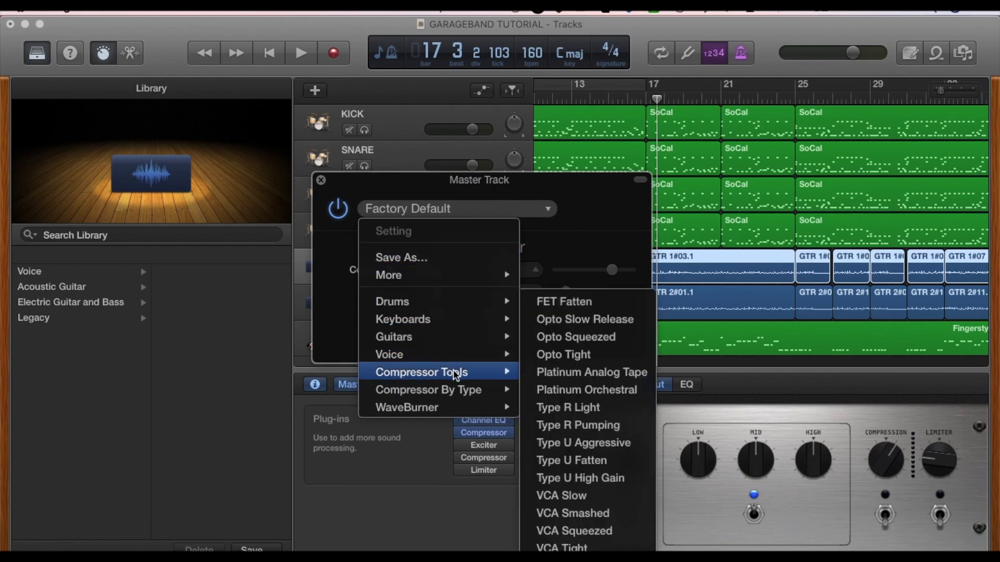
mouse_move(461, 389)
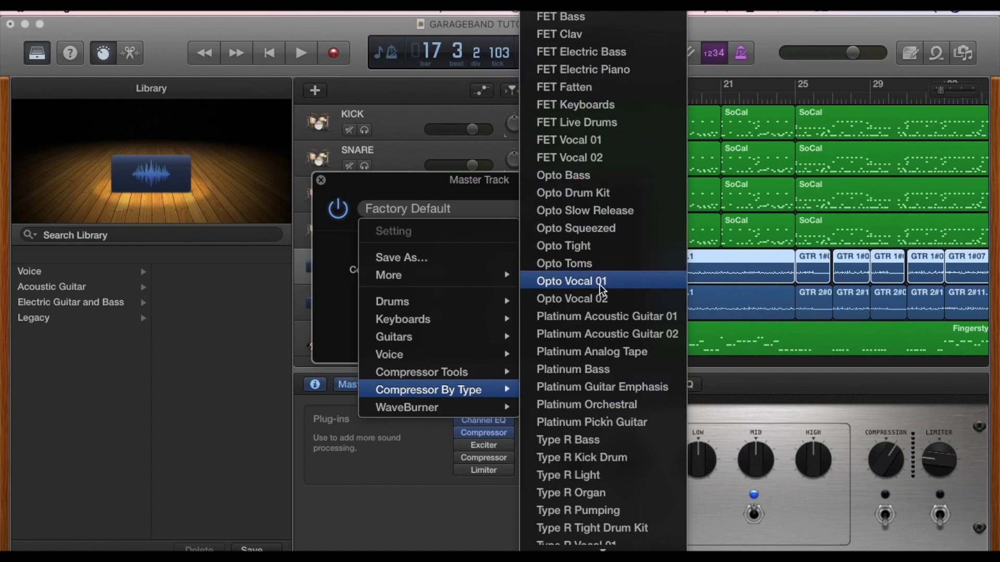
scroll(601, 286, "down", 5)
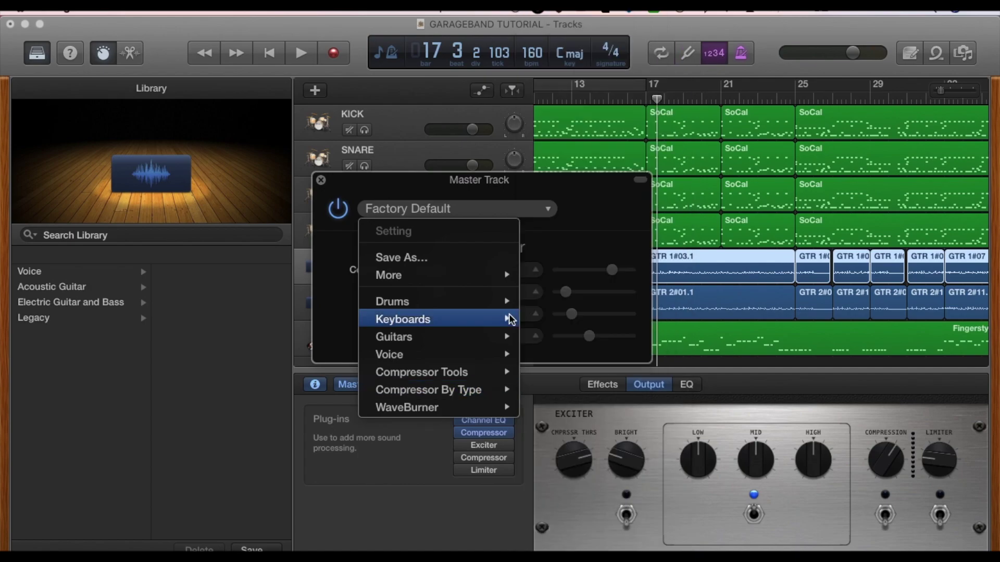
mouse_move(471, 340)
mouse_move(466, 408)
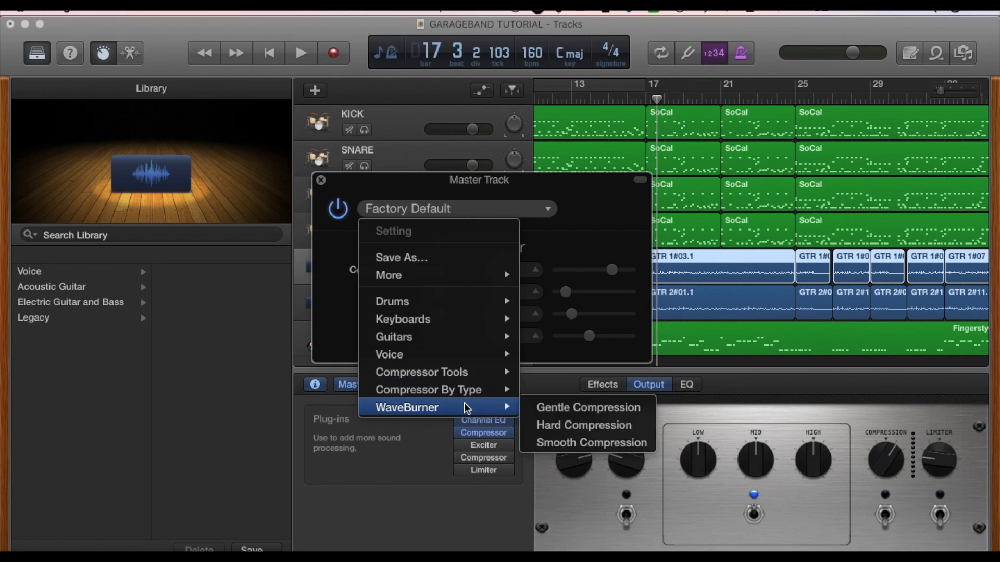
left_click(559, 414)
- Raise the master Compressor's threshold to -6.0 dB while playing the song
key("space")
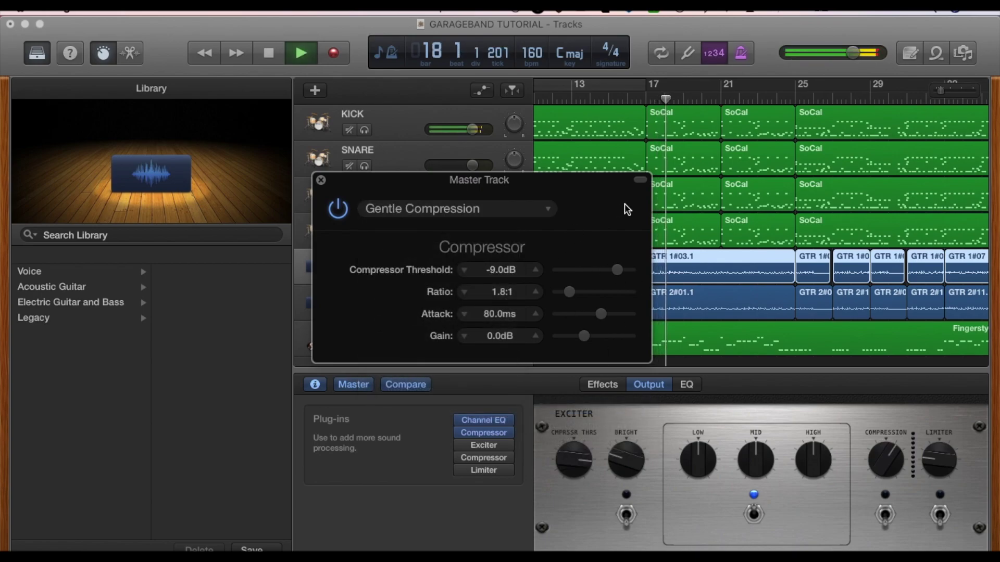
left_click_drag(613, 271, 622, 271)
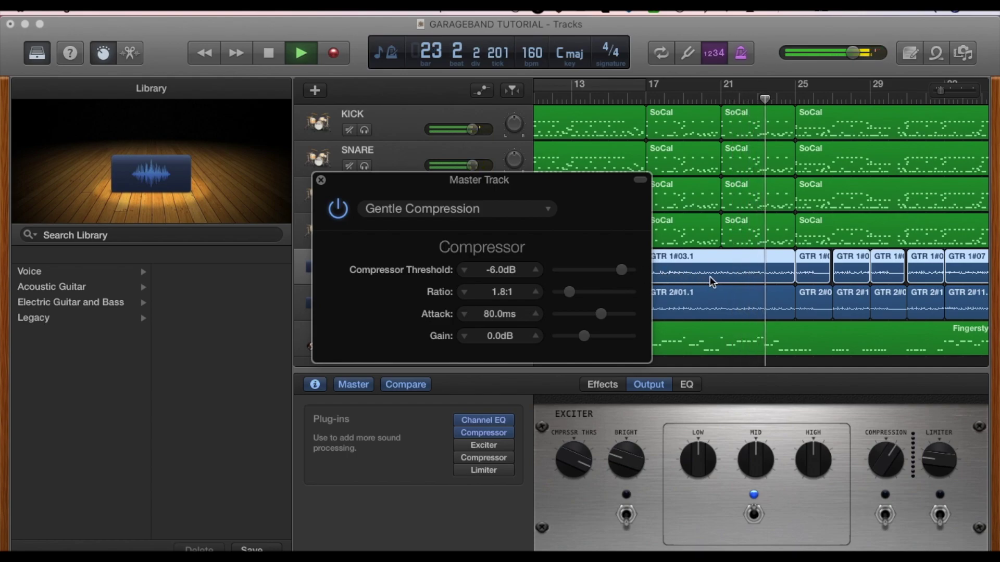
scroll(711, 277, "right", 2)
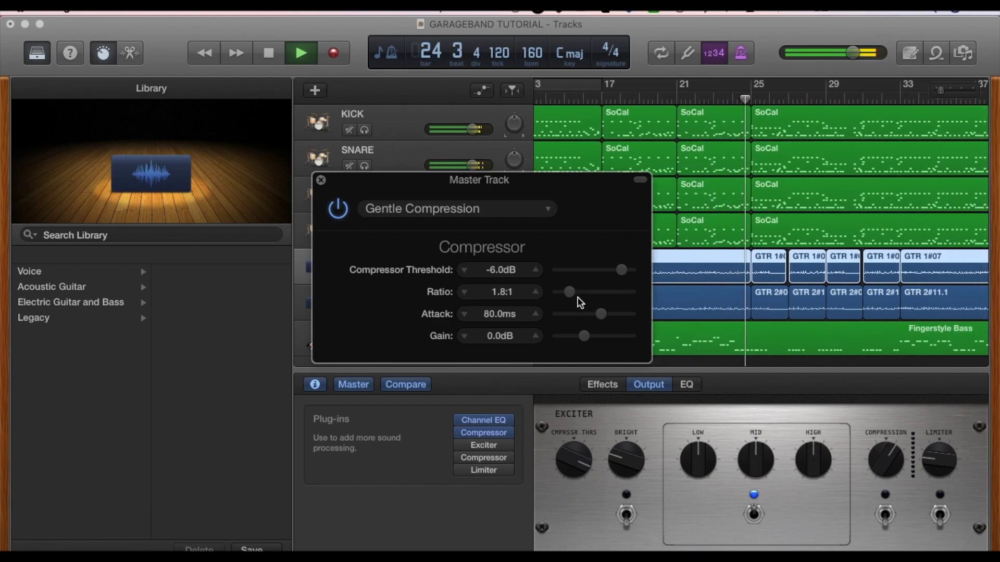
scroll(708, 283, "right", 2)
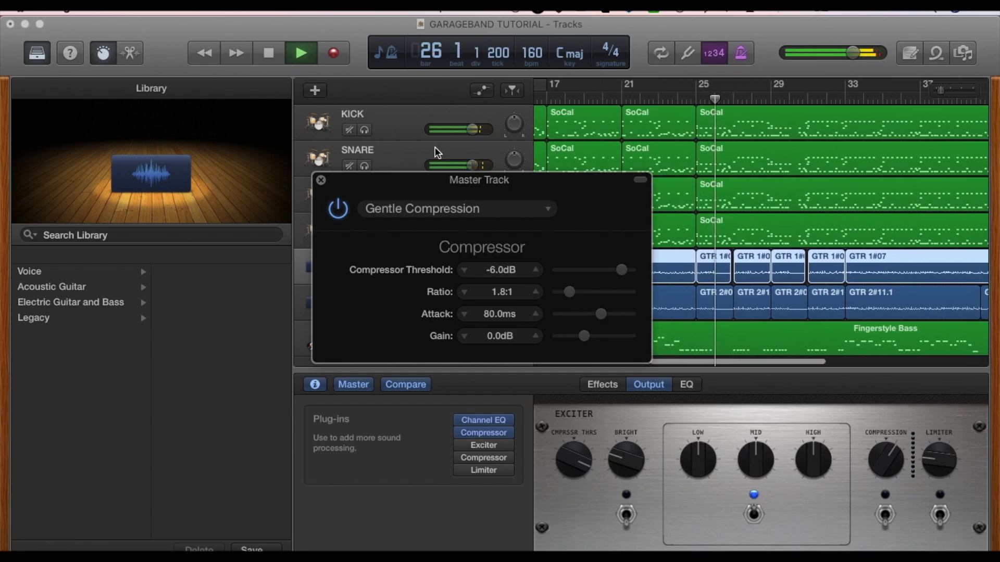
- Lower the KICK track's volume slightly during playback, close the master Compressor's settings and stop the song
left_click(471, 129)
left_click_drag(472, 129, 470, 129)
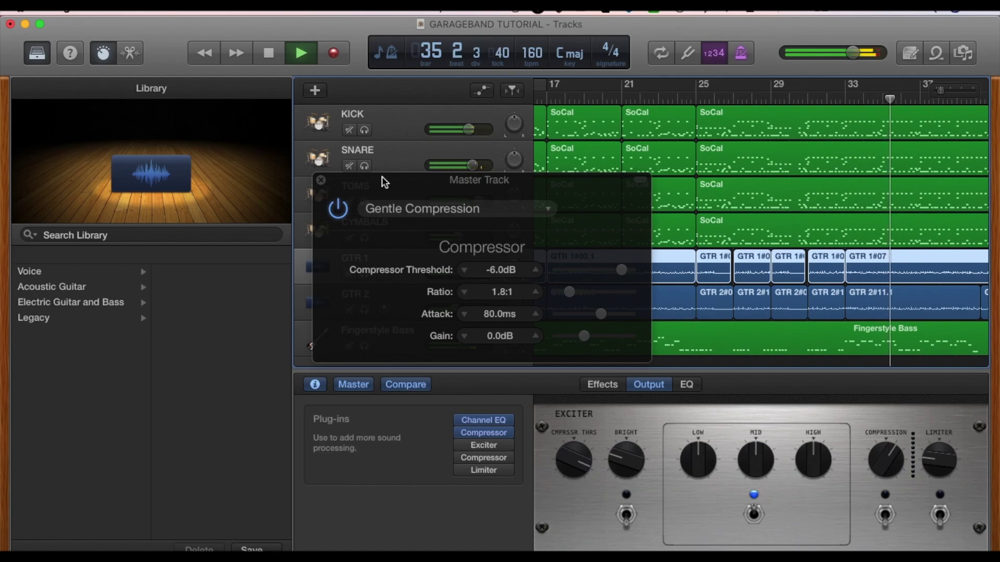
left_click(321, 180)
key("space")
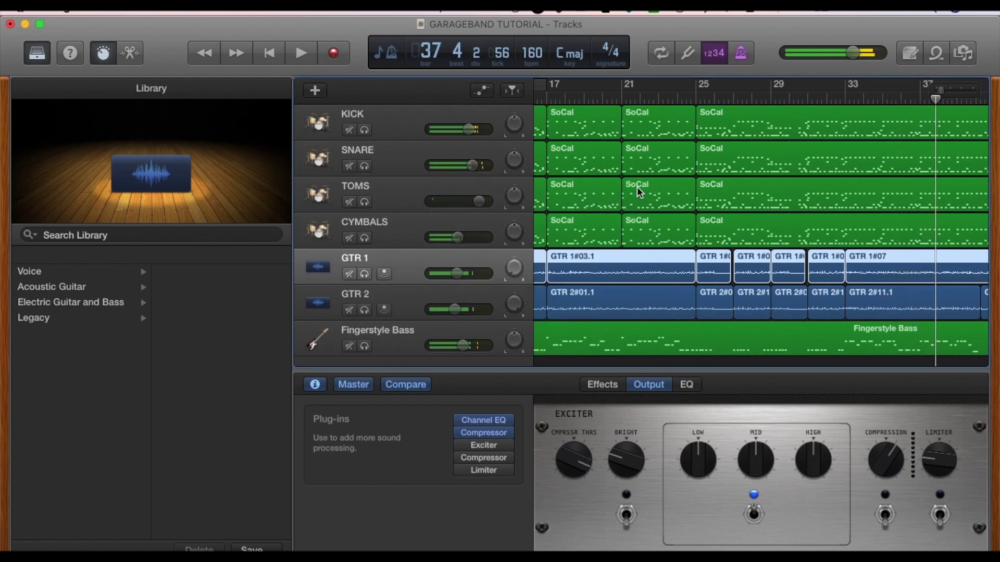
- Enable the Exciter in the master output chain and open its settings for a short playback check
scroll(635, 183, "left", 2)
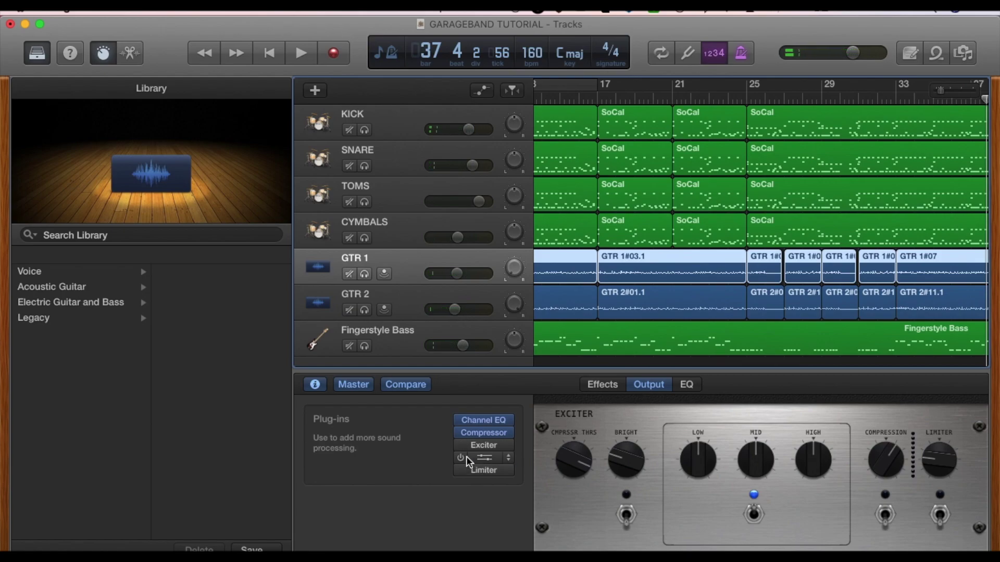
left_click(461, 445)
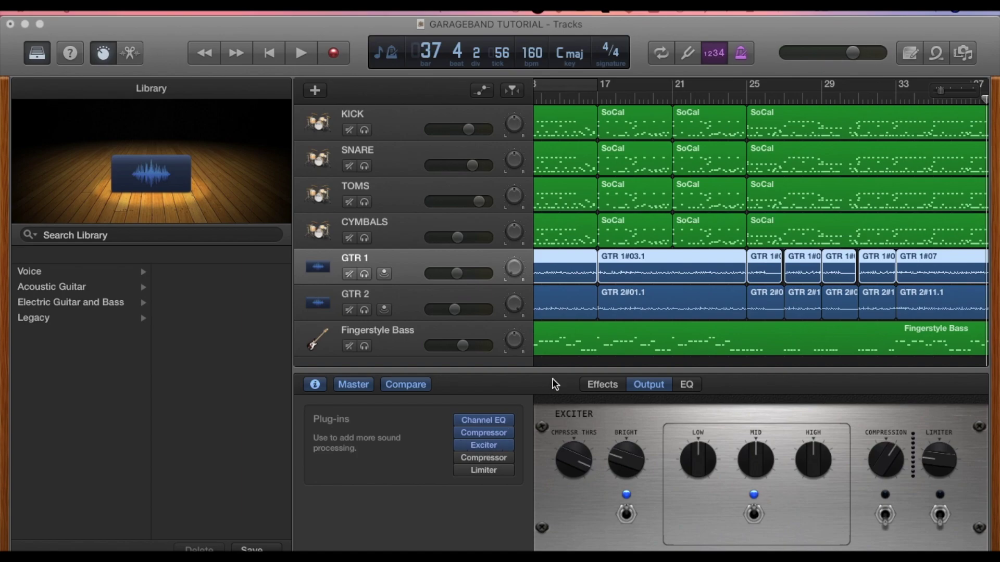
left_click(484, 446)
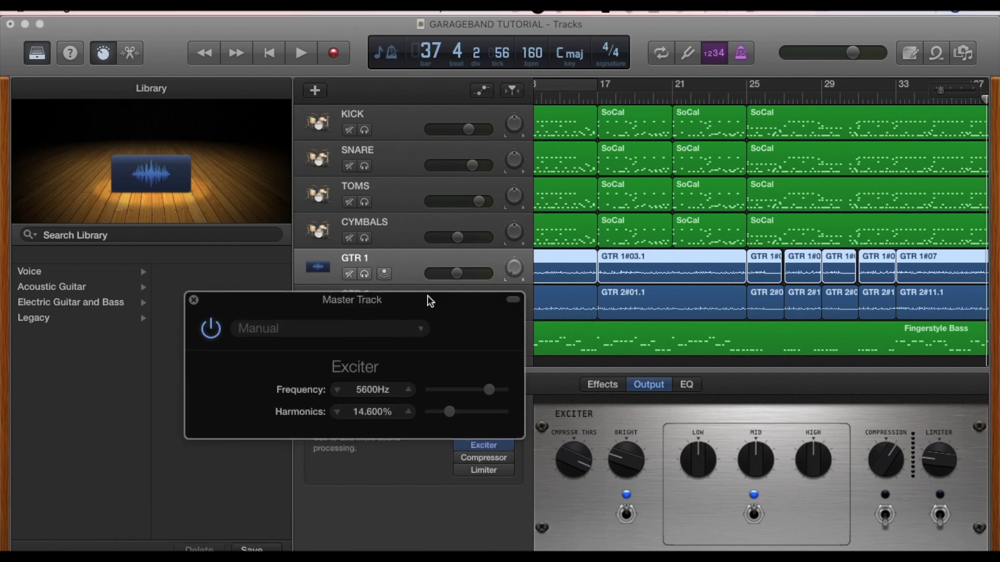
key("space")
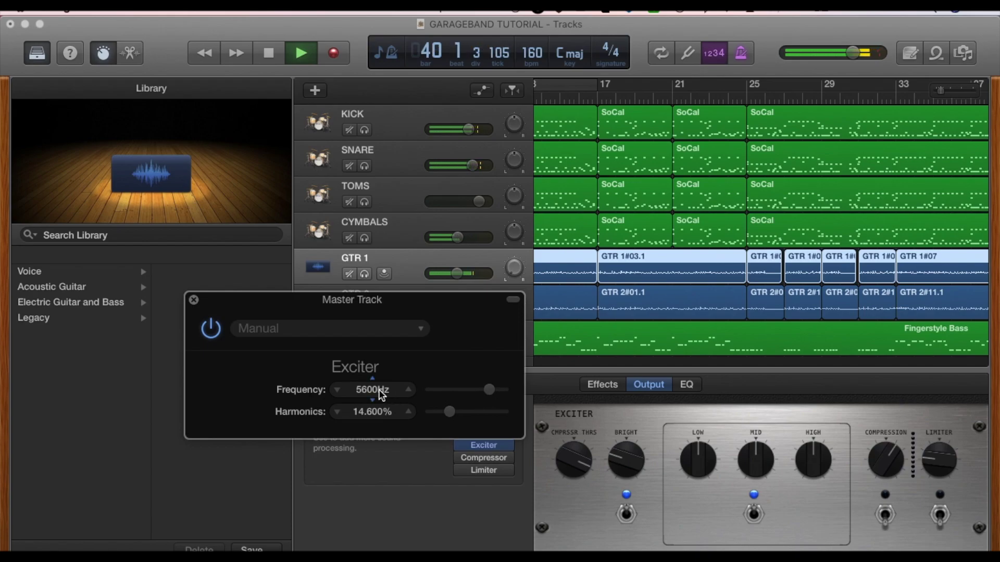
key("space")
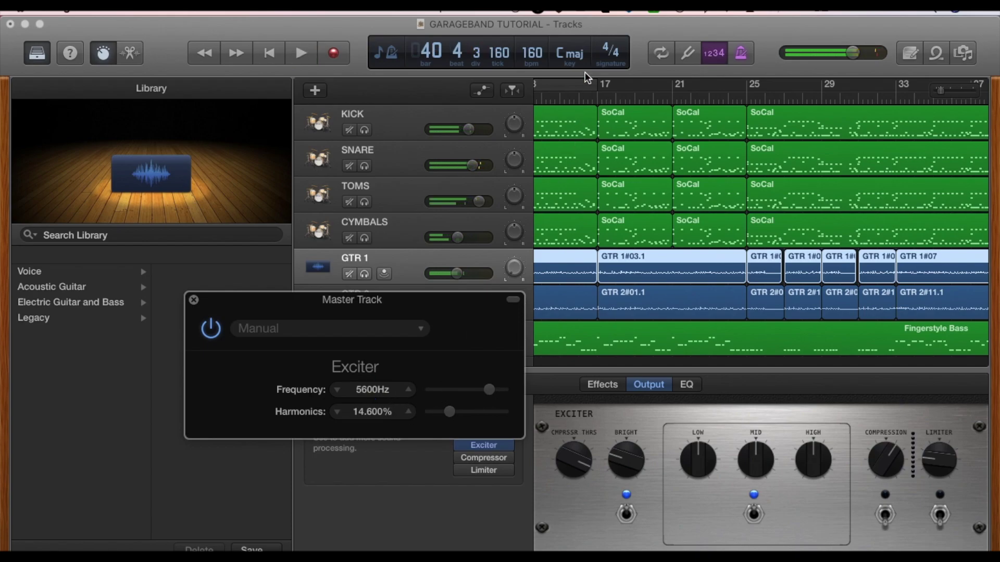
- Play the song from bar 8, comparing the mix with the Exciter bypassed and active, and fine-tune the Exciter's Frequency
scroll(582, 142, "left", 10)
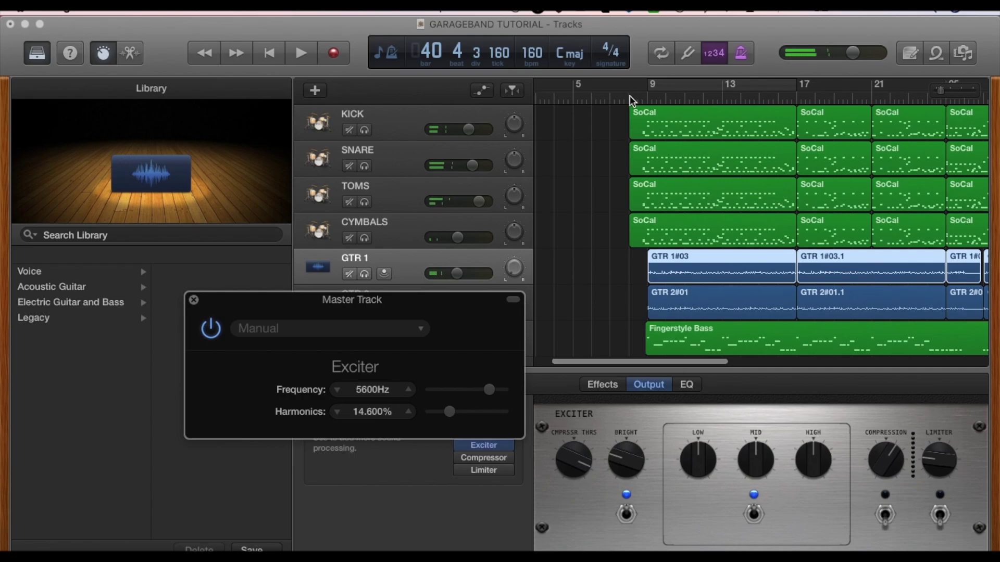
left_click(632, 99)
key("space")
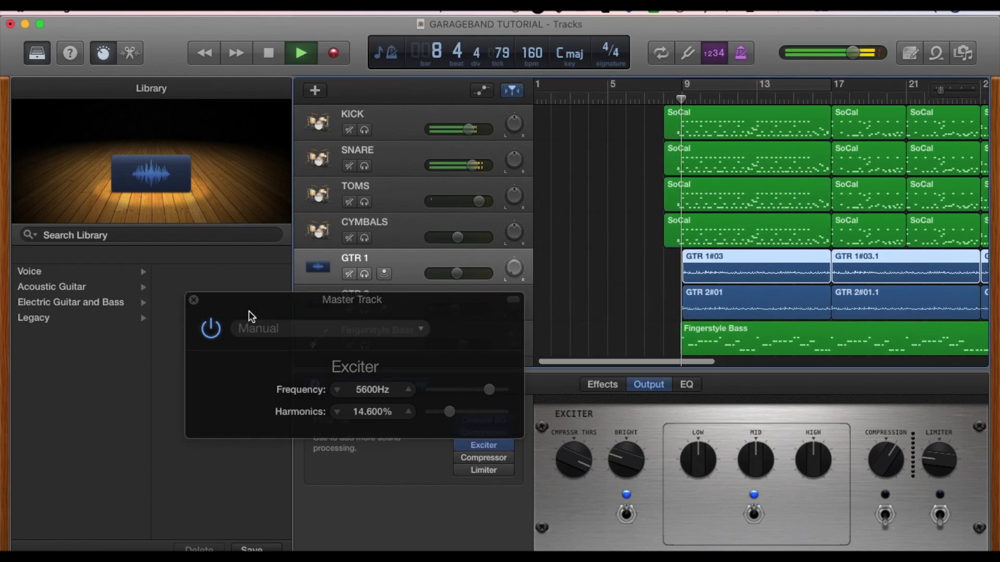
left_click(211, 329)
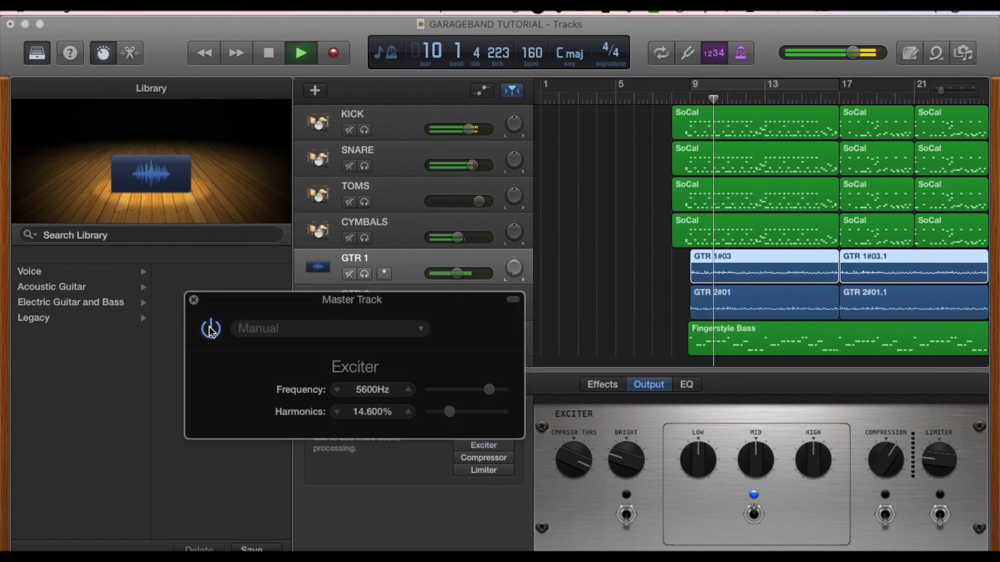
left_click_drag(486, 392, 493, 394)
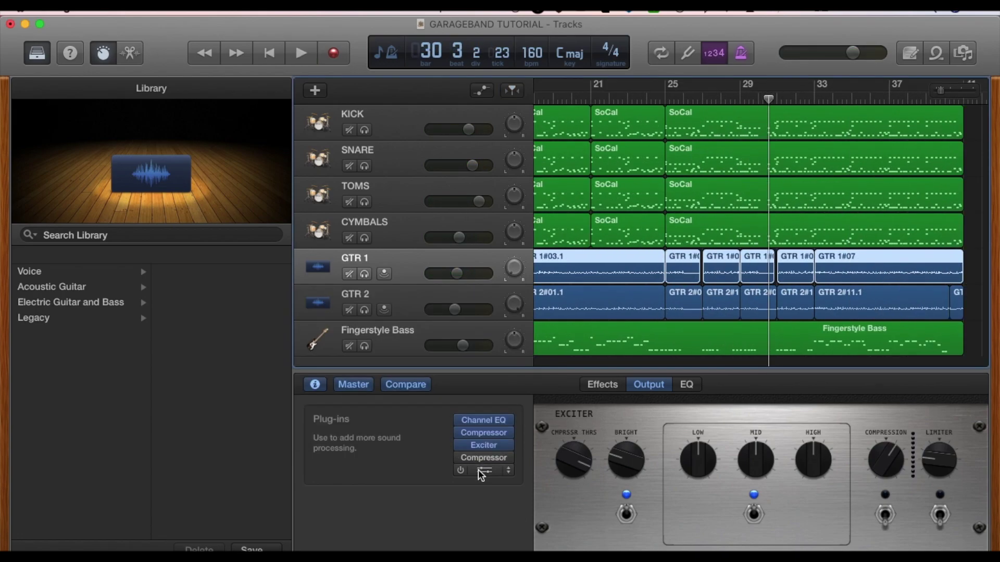
- Enable the Limiter in the master output chain and lower its Output Level to -1.1 dB during playback
left_click(460, 470)
left_click(511, 470)
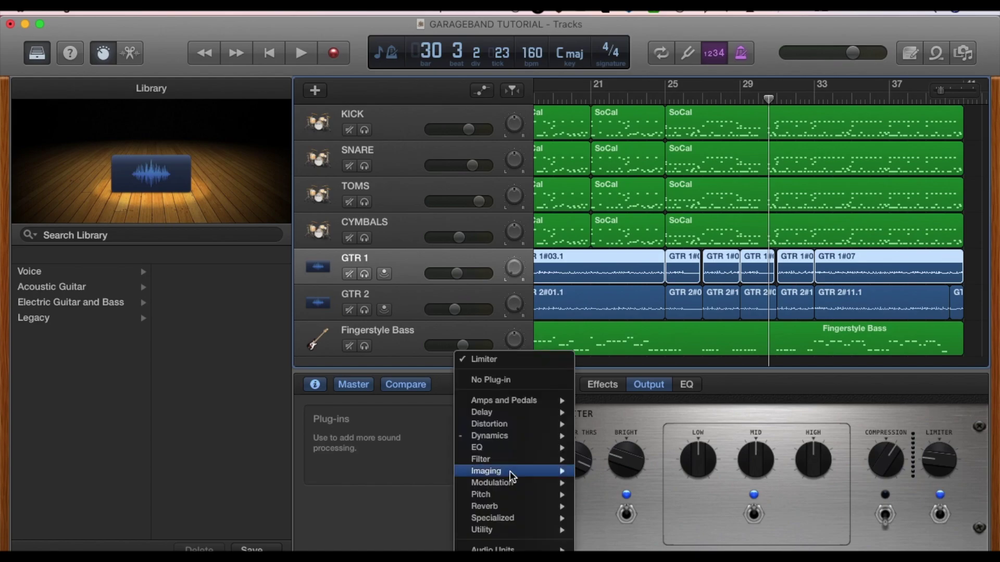
left_click(418, 461)
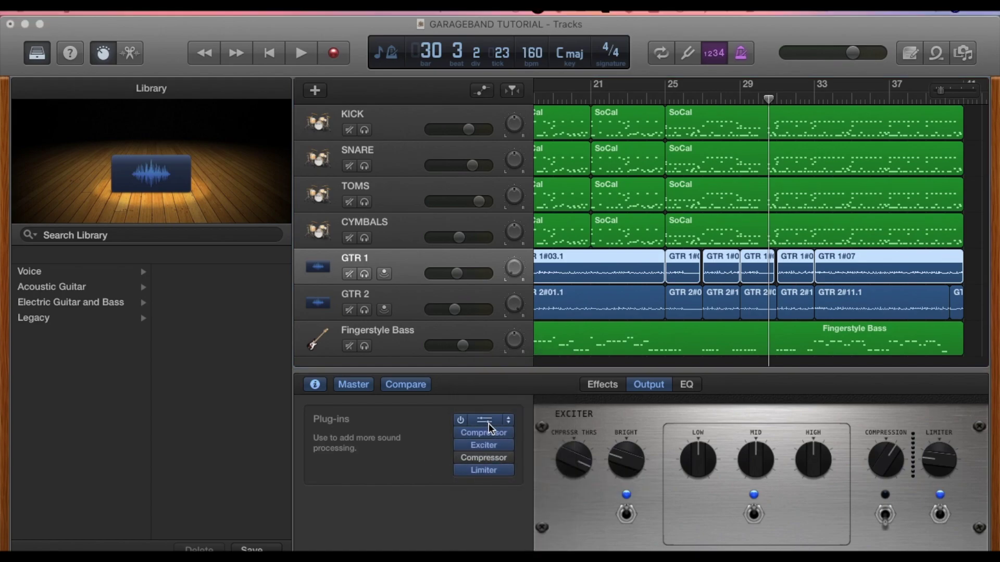
left_click(483, 471)
left_click_drag(421, 358, 496, 233)
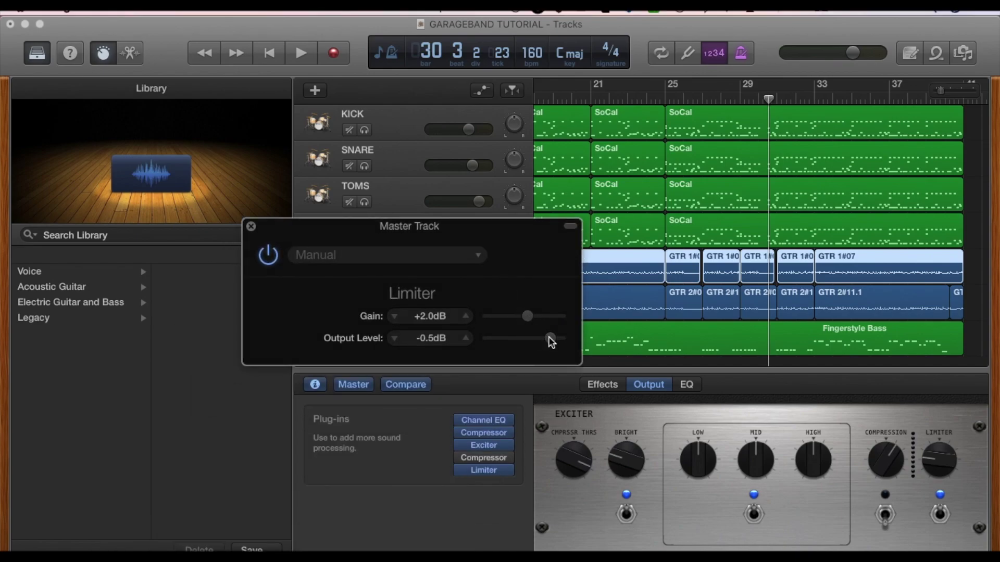
key("space")
left_click_drag(551, 342, 545, 339)
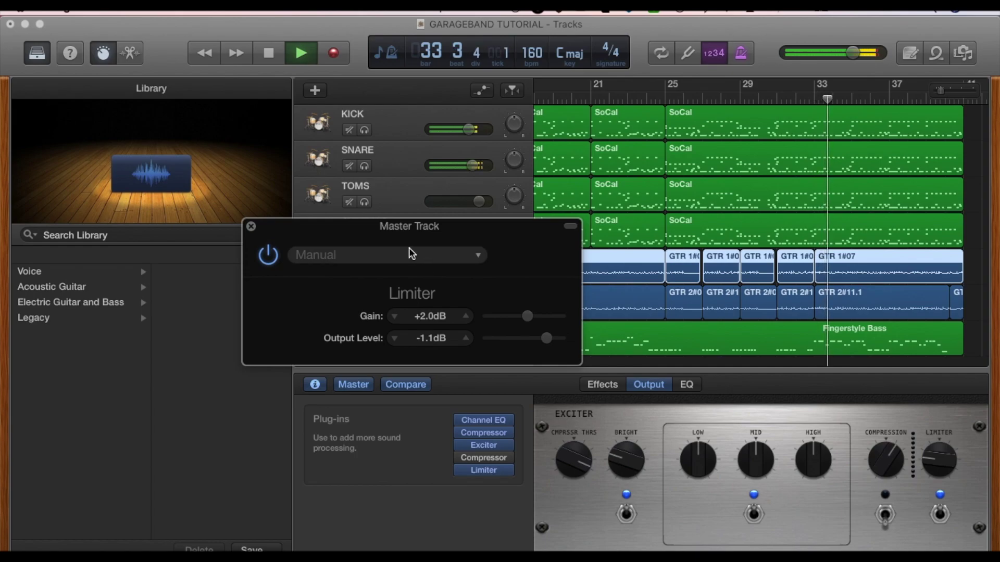
key("space")
left_click(510, 470)
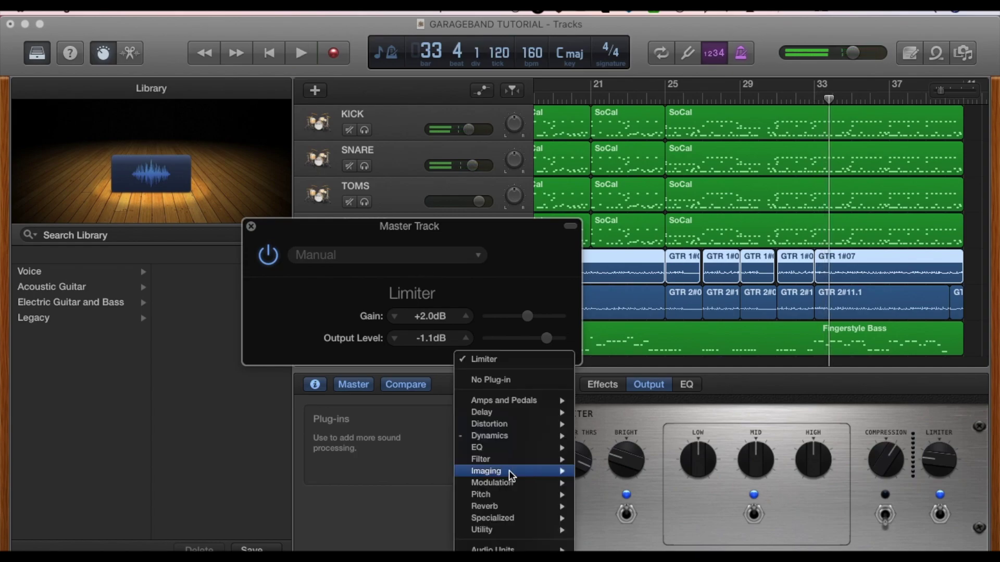
mouse_move(508, 470)
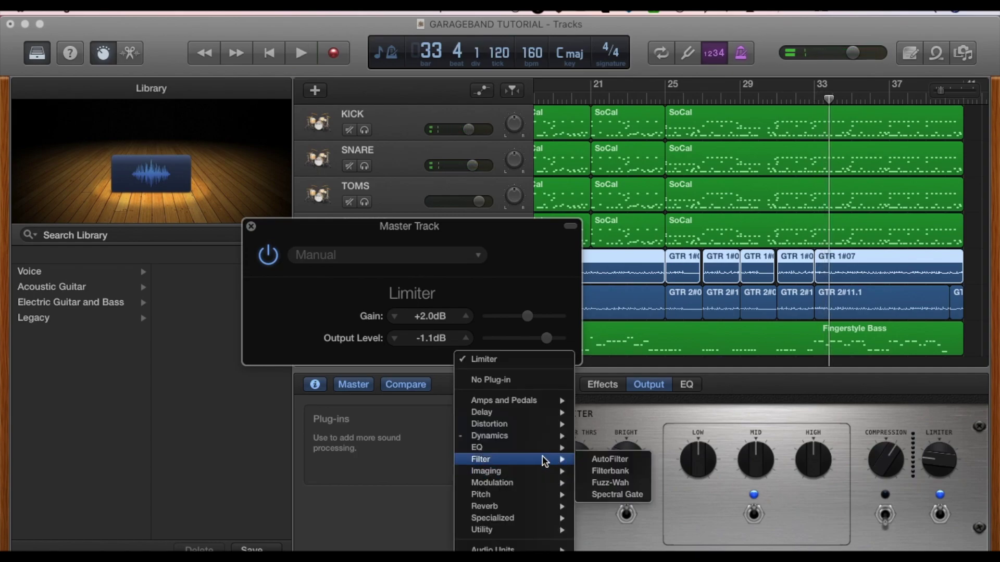
mouse_move(546, 434)
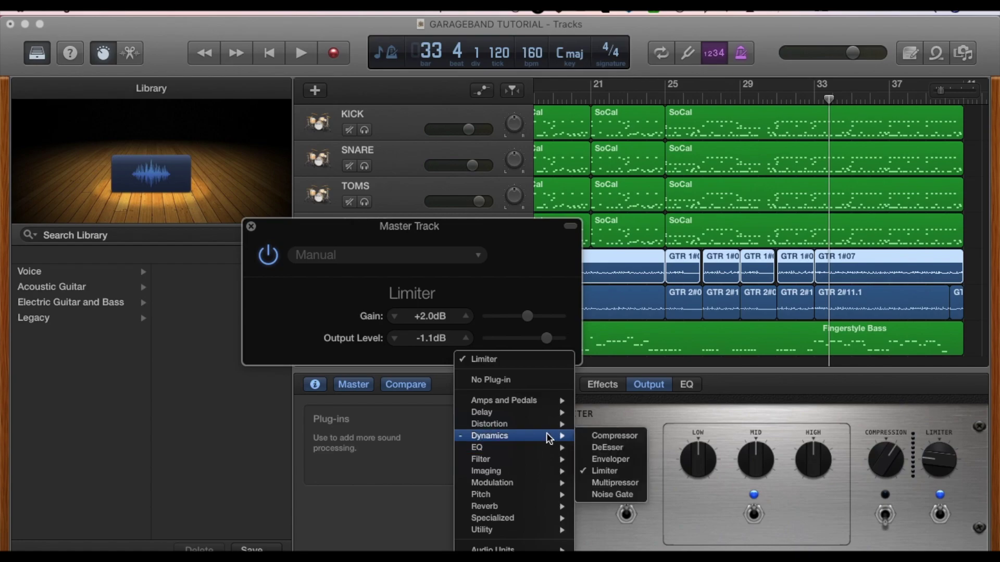
mouse_move(544, 466)
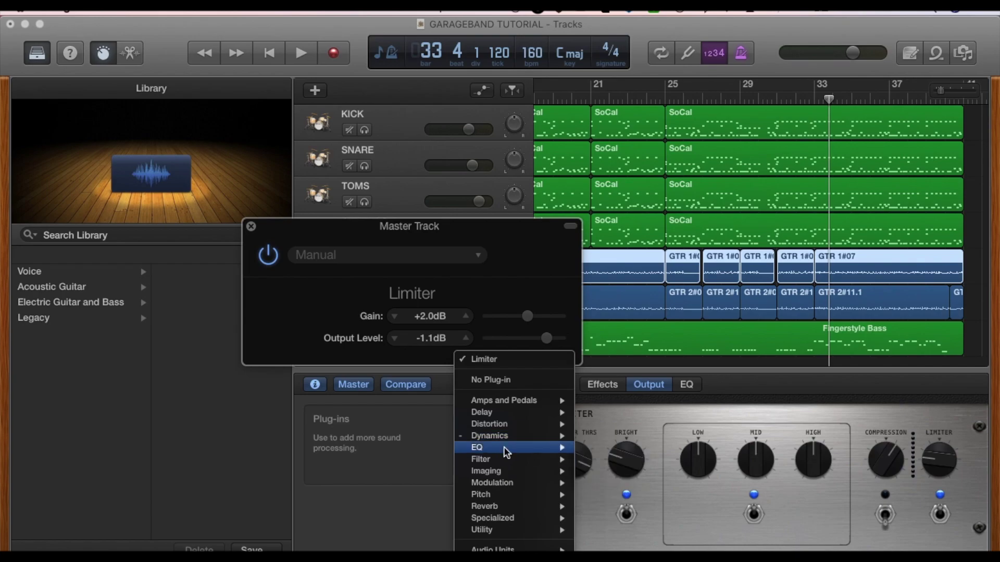
left_click(306, 296)
- Set the master Limiter's Output Level to -0.1 dB and its Gain to -0.5 dB during playback
key("space")
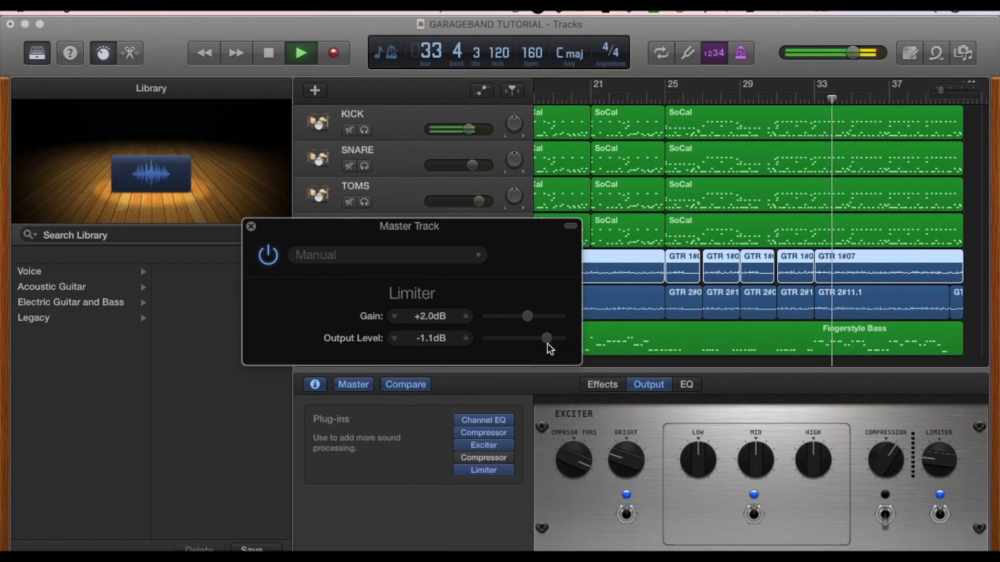
left_click_drag(548, 338, 554, 339)
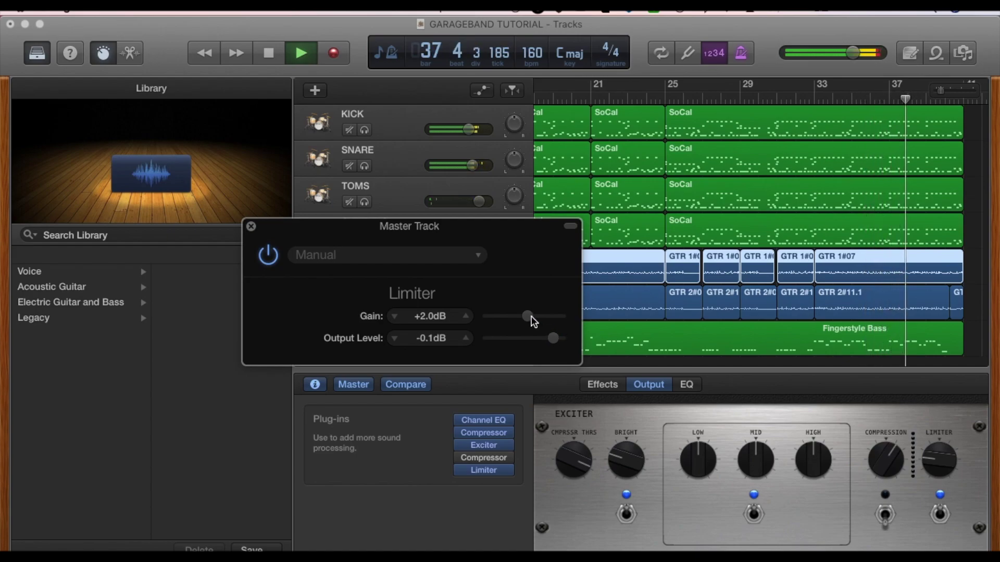
left_click_drag(529, 316, 525, 314)
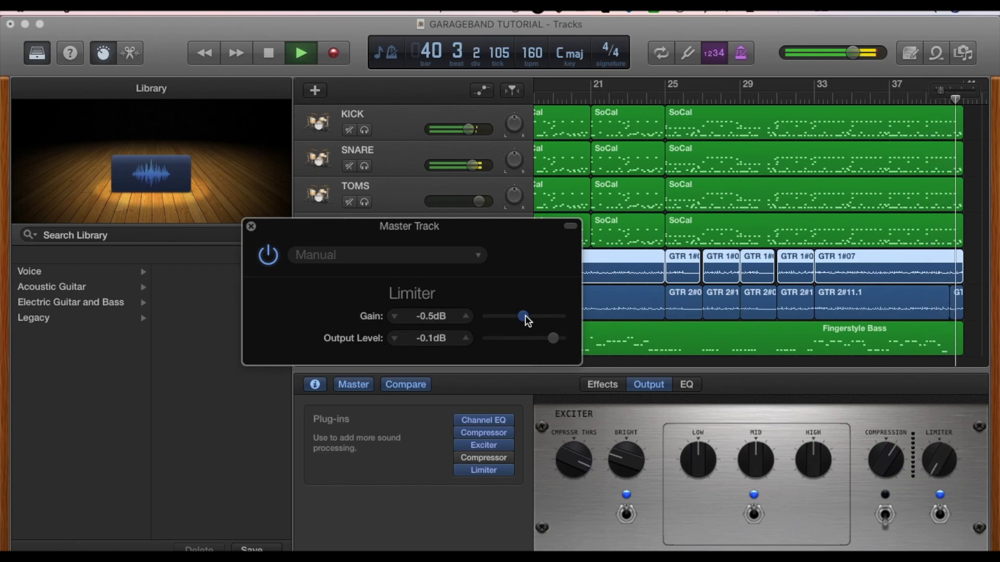
key("space")
- Load the WaveBurner Strong Master Limit preset into the master Limiter
left_click(413, 249)
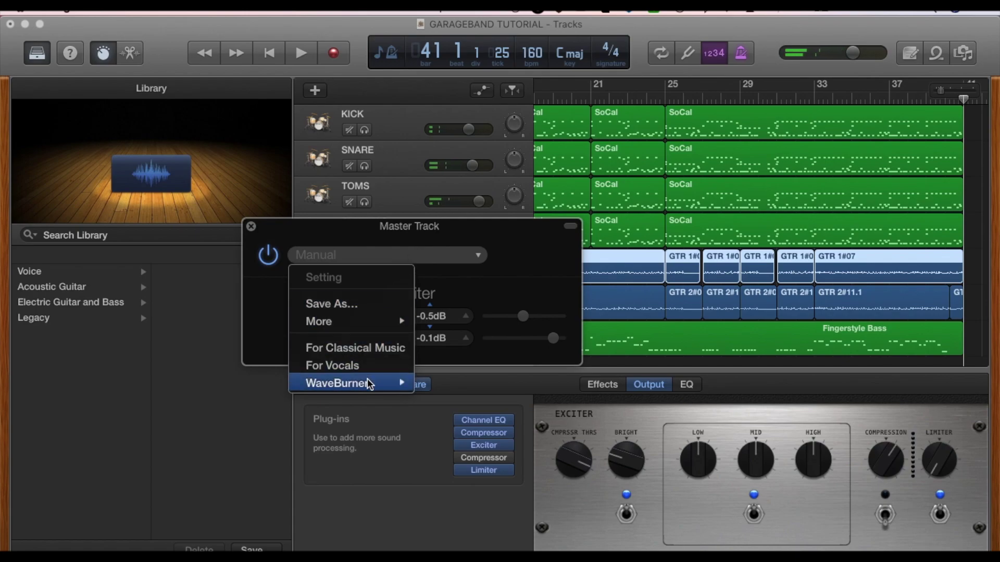
mouse_move(369, 384)
left_click(479, 401)
- Set the Limiter's Output Level to -0.1 dB and Gain to +1.0 dB during playback, close its settings and stop the song
key("space")
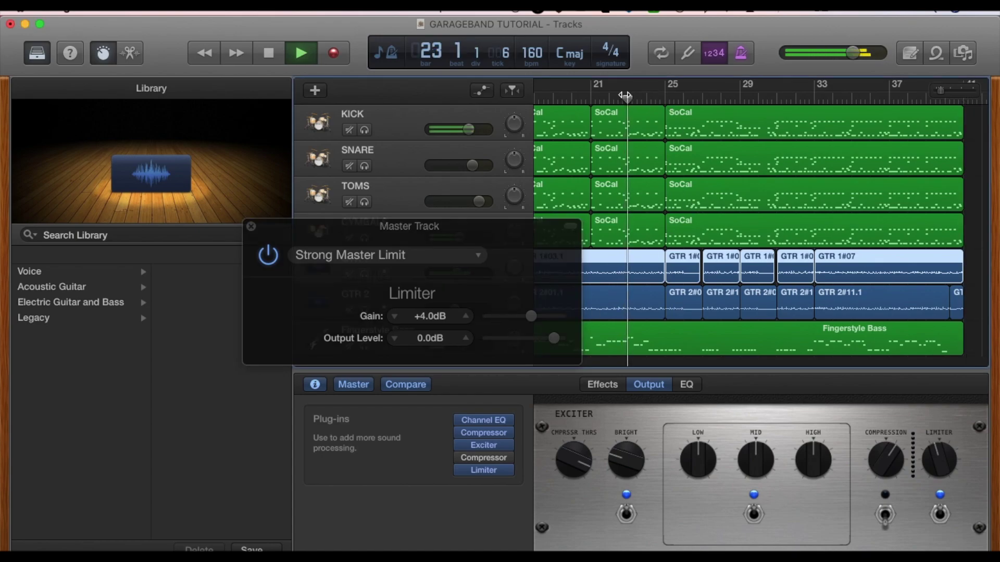
left_click(553, 338)
left_click_drag(553, 338, 525, 317)
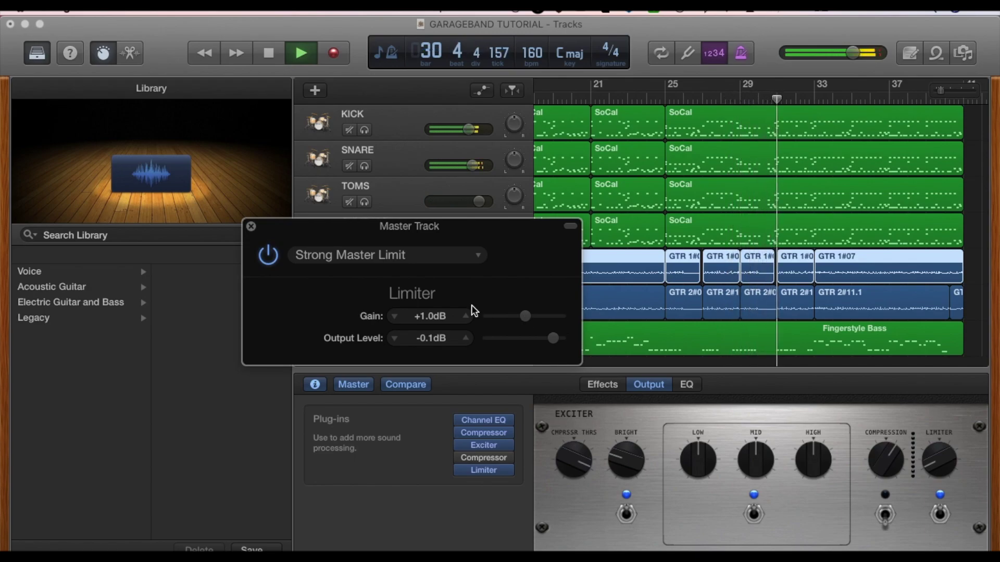
left_click(251, 226)
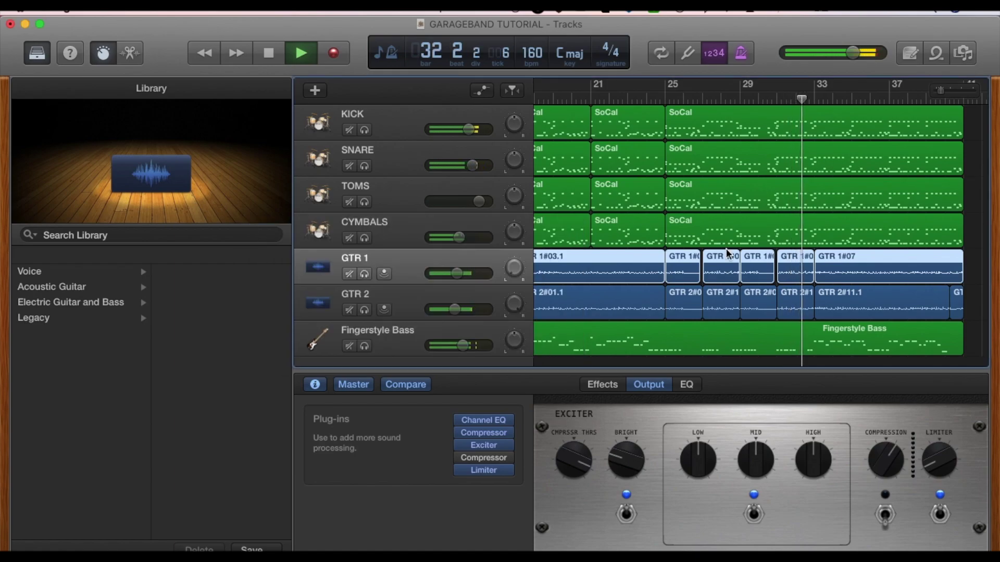
key("space")
- Play the song from bar 8 to listen to the full mix with the master-track processing
scroll(770, 158, "left", 10)
left_click(635, 98)
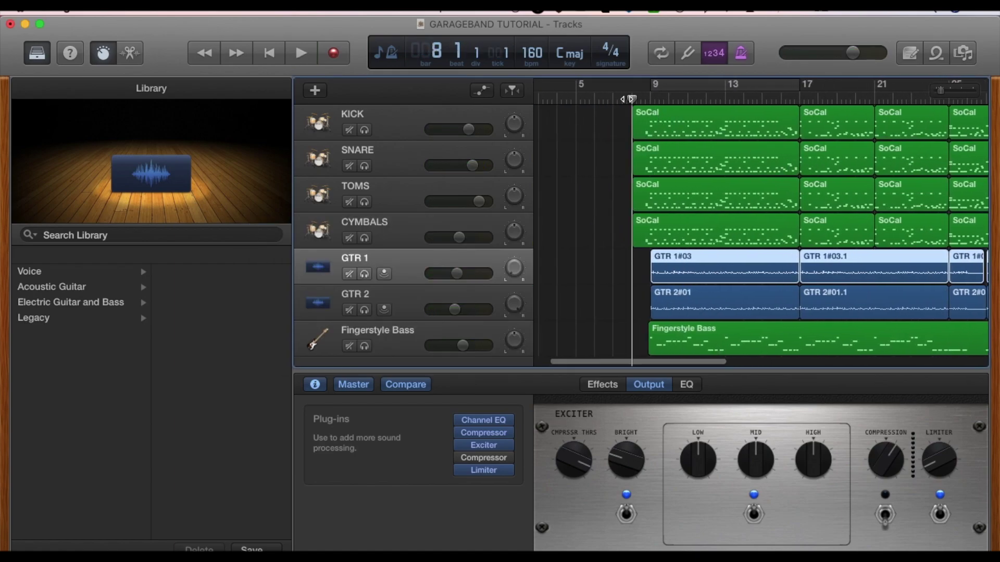
key("space")
scroll(653, 124, "left", 2)
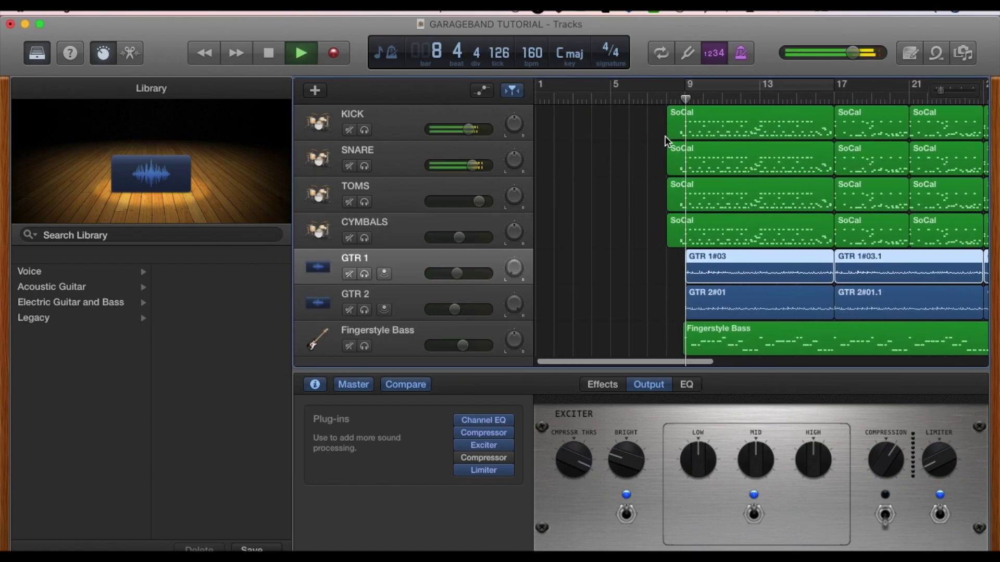
scroll(696, 181, "right", 4)
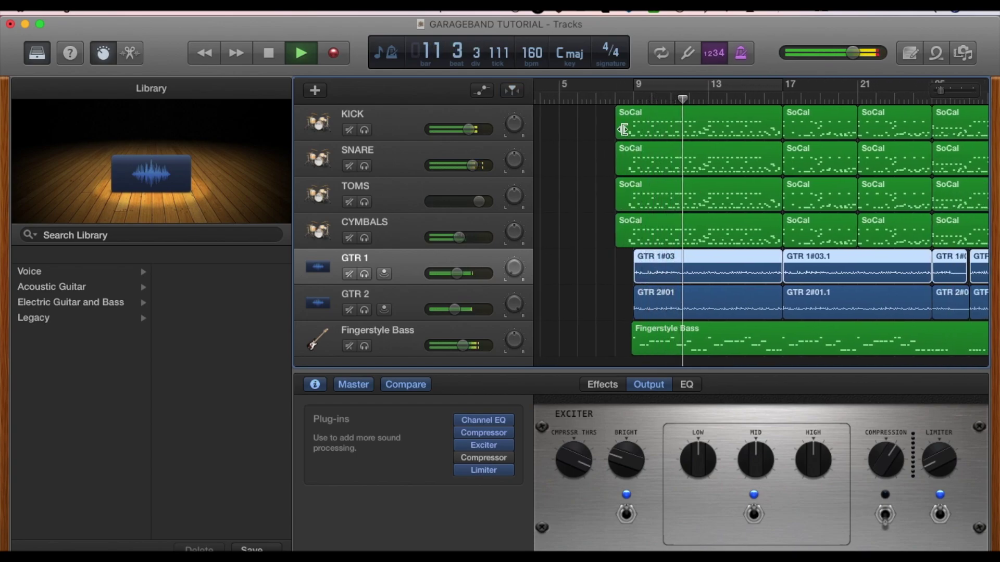
scroll(623, 130, "right", 3)
scroll(621, 127, "right", 6)
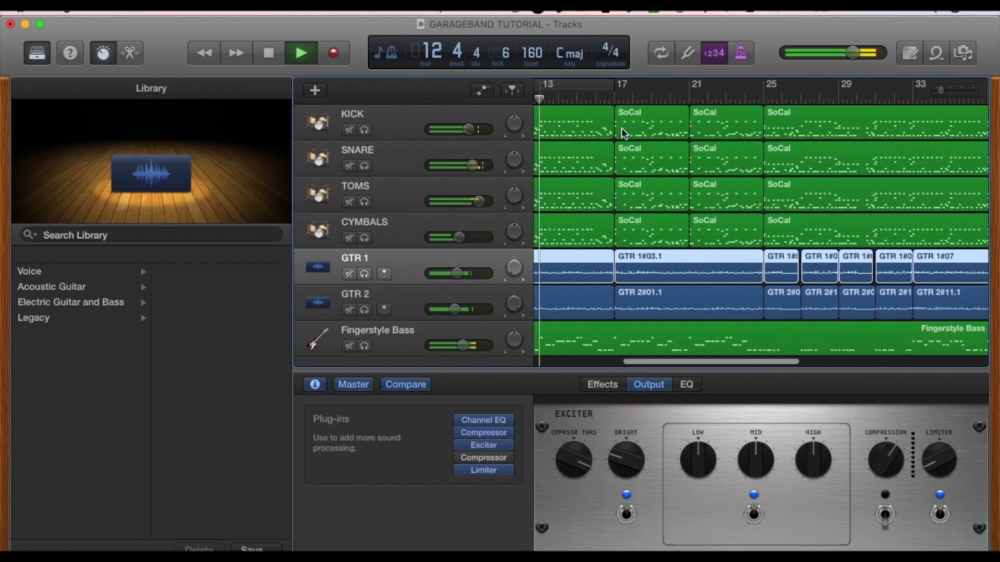